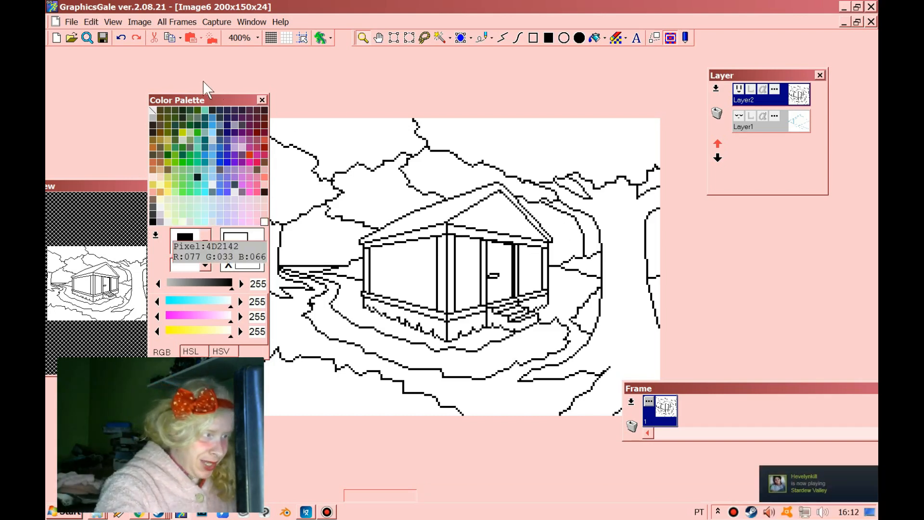
# Step: Compare the line drawing with the perspective guides by showing and hiding Layer1, leaving the guides hidden
pyautogui.moveTo(216, 97); pyautogui.dragTo(163, 82)
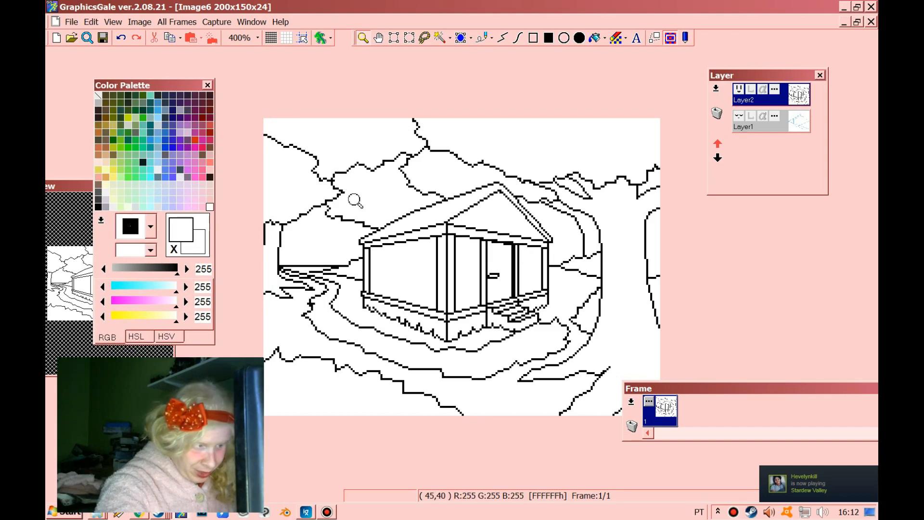
pyautogui.click(738, 116)
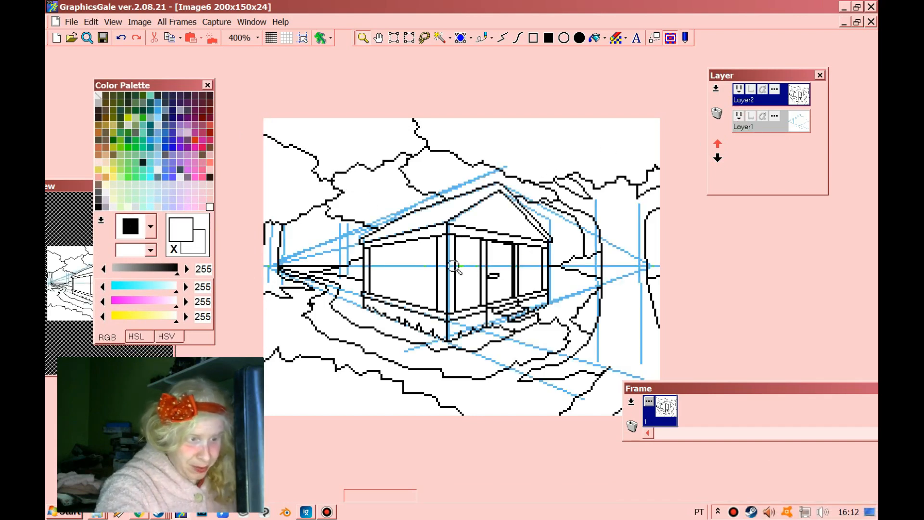
pyautogui.click(736, 117)
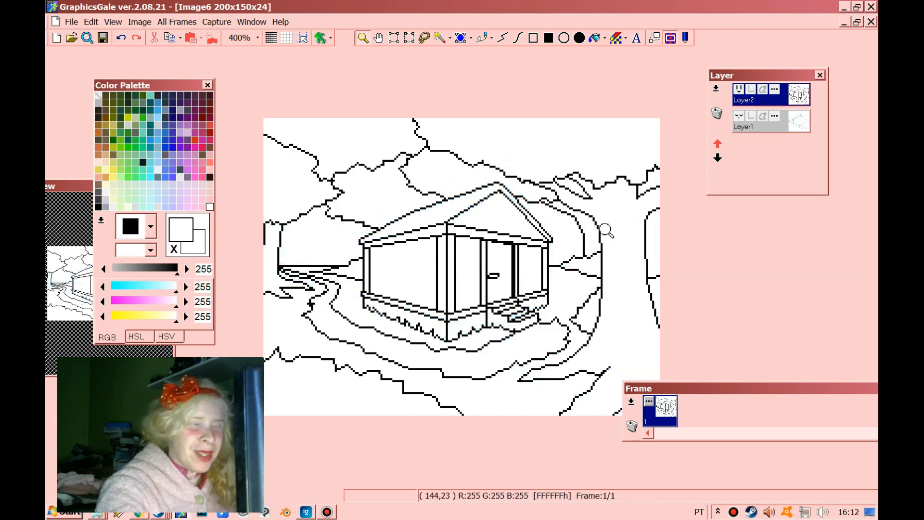
pyautogui.click(737, 118)
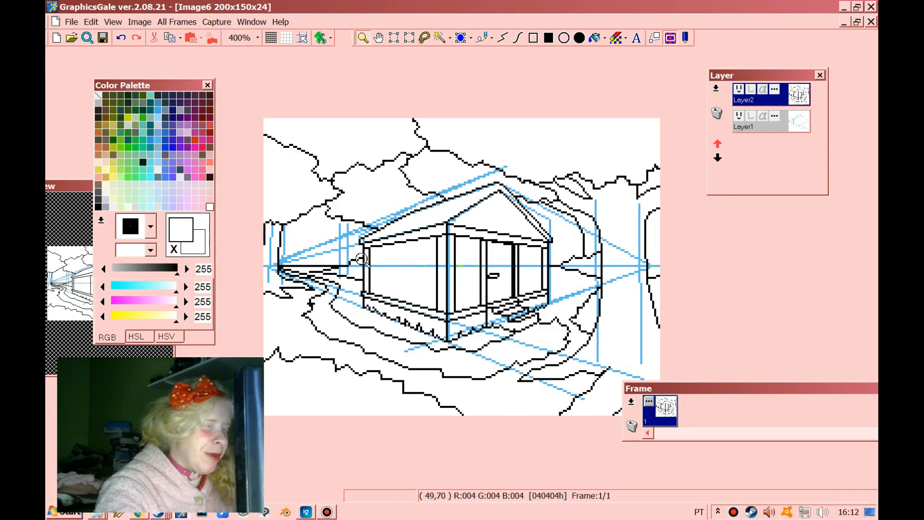
pyautogui.click(739, 116)
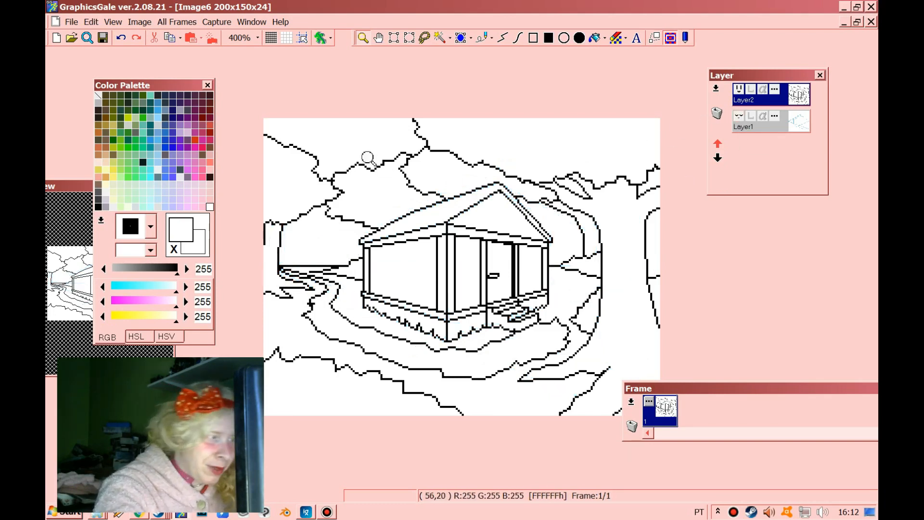
# Step: Fill the cabin's front wall panels and gable with brown (RGB 137, 104, 41) and the side wall with ochre (170, 142, 60)
pyautogui.moveTo(166, 83); pyautogui.dragTo(534, 151)
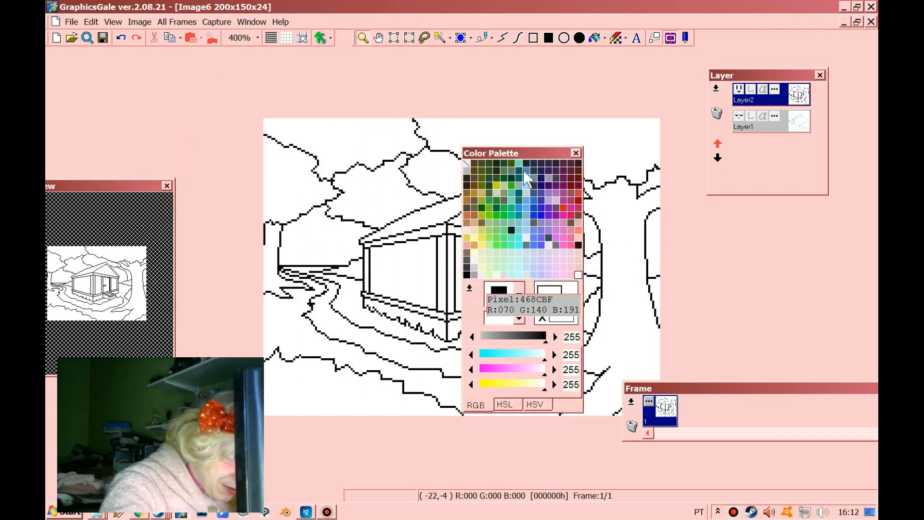
pyautogui.click(497, 200)
pyautogui.moveTo(534, 151); pyautogui.dragTo(219, 129)
pyautogui.click(596, 39)
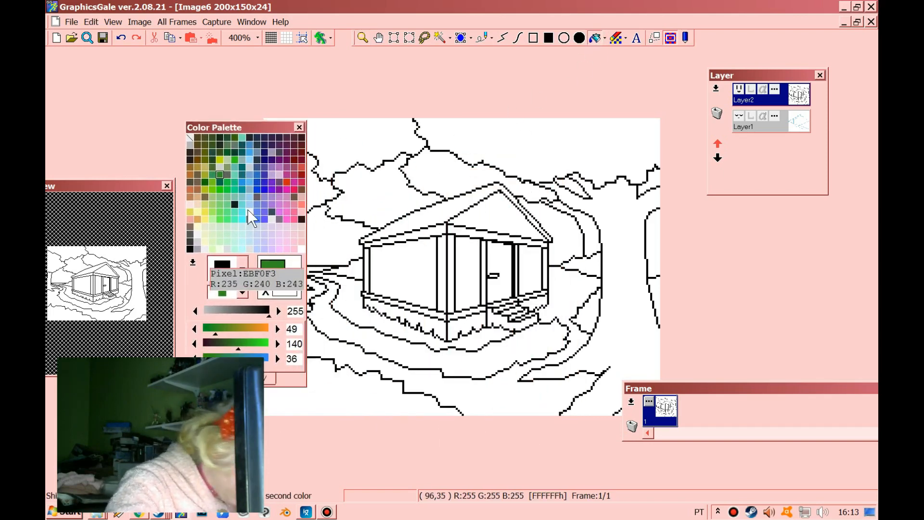
pyautogui.click(190, 167)
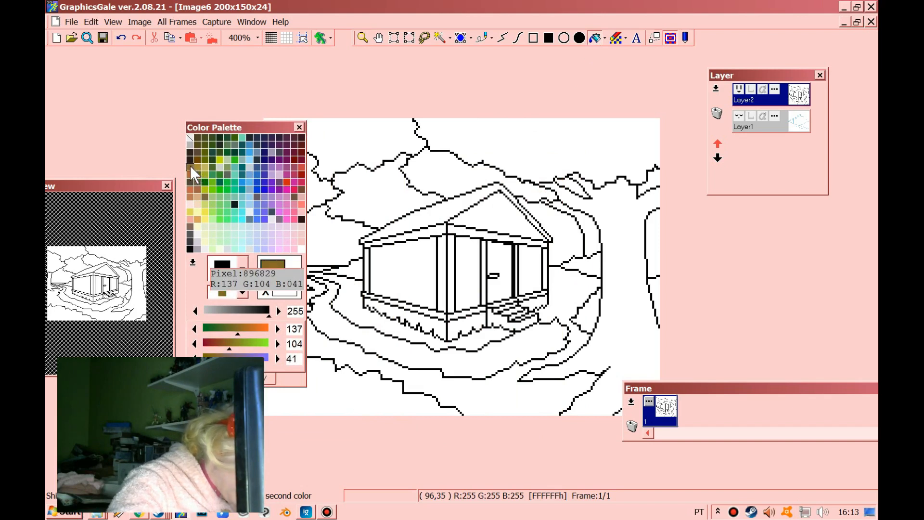
pyautogui.click(463, 258)
pyautogui.click(532, 270)
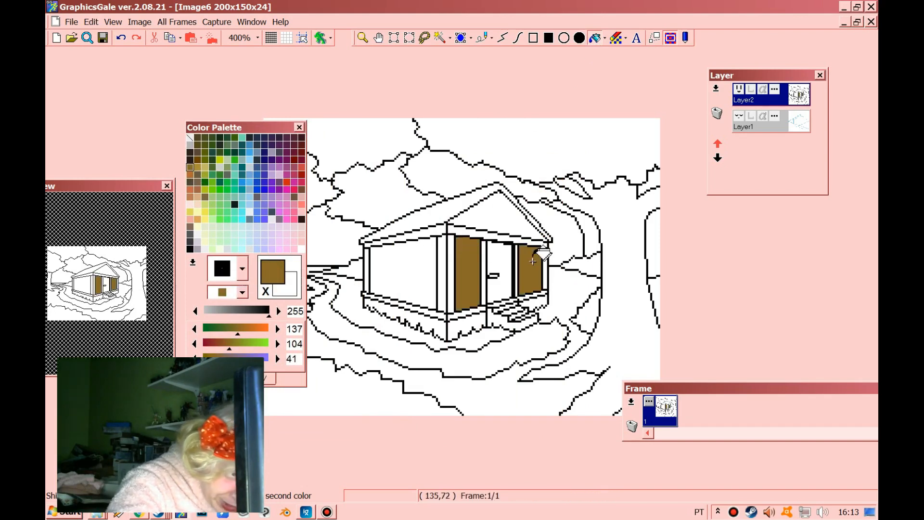
pyautogui.click(496, 222)
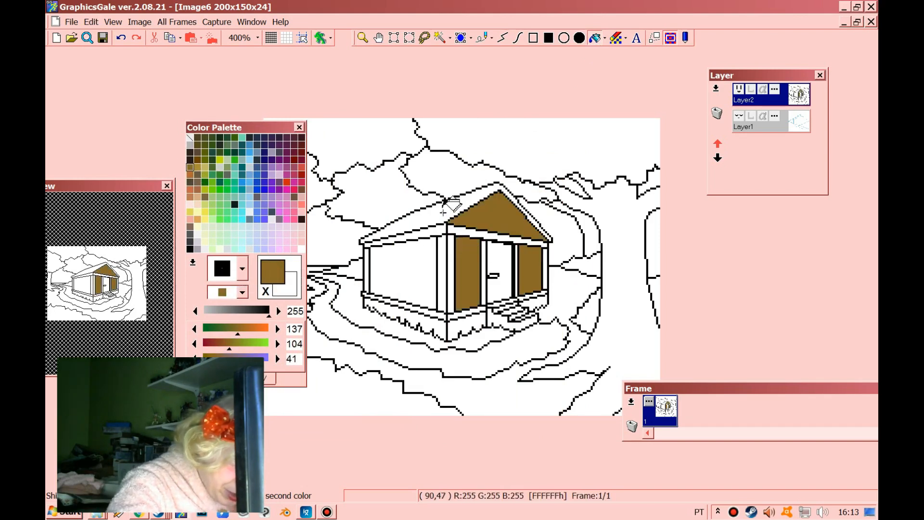
pyautogui.click(195, 170)
pyautogui.click(412, 273)
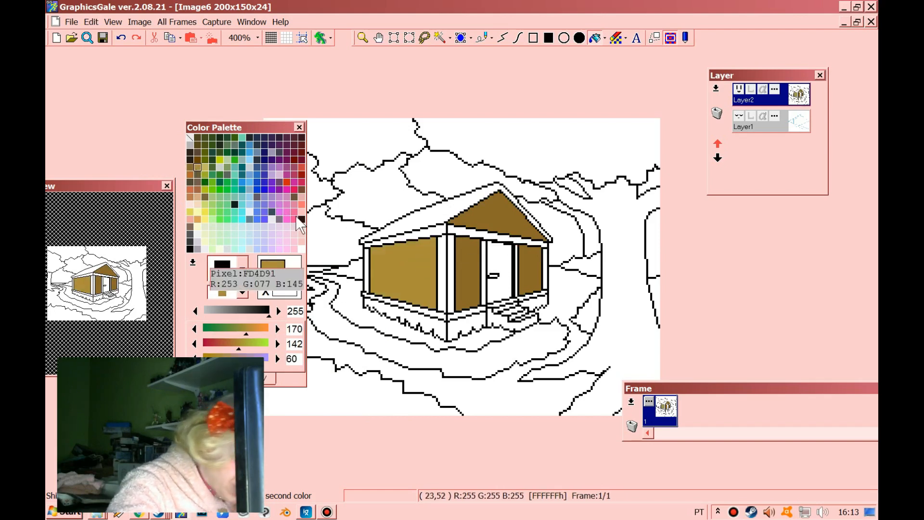
# Step: Fill the front eave beam, front corner post, foundation beside the steps and door with dark brown (RGB 78, 73, 52)
pyautogui.click(190, 181)
pyautogui.click(457, 230)
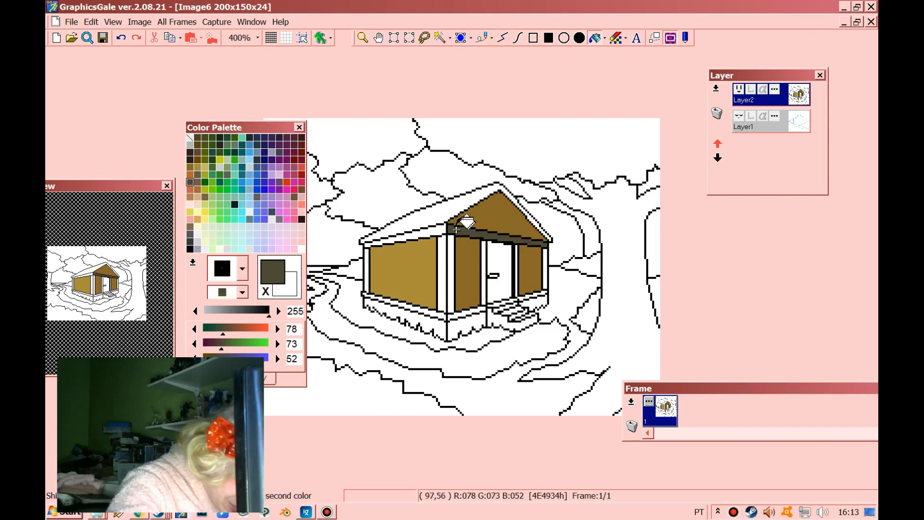
pyautogui.click(451, 241)
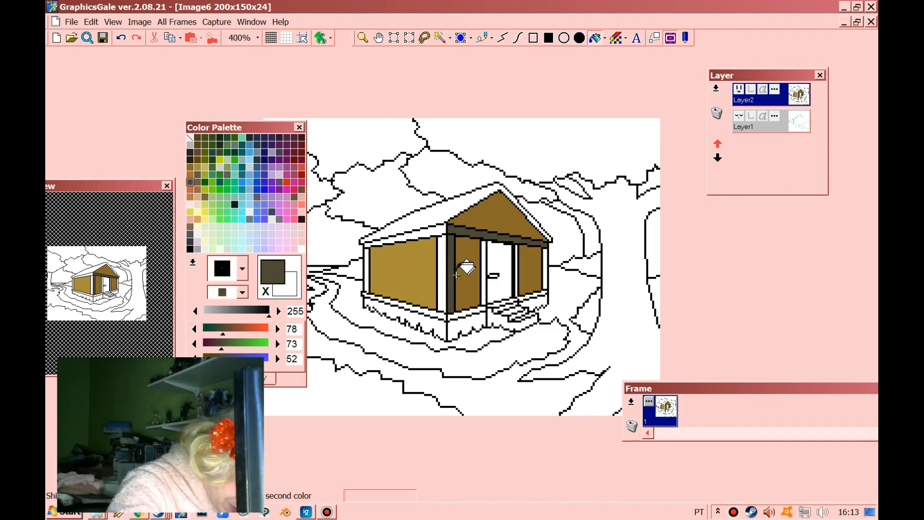
pyautogui.click(465, 324)
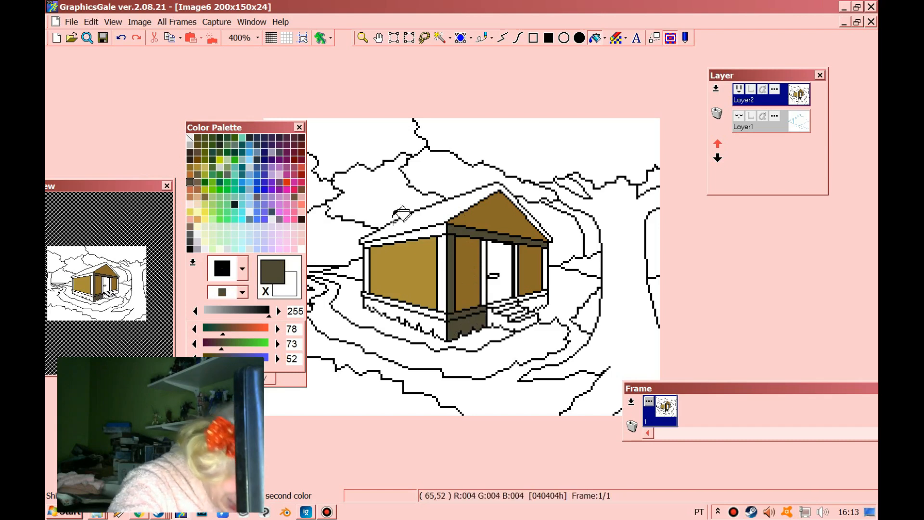
pyautogui.click(493, 256)
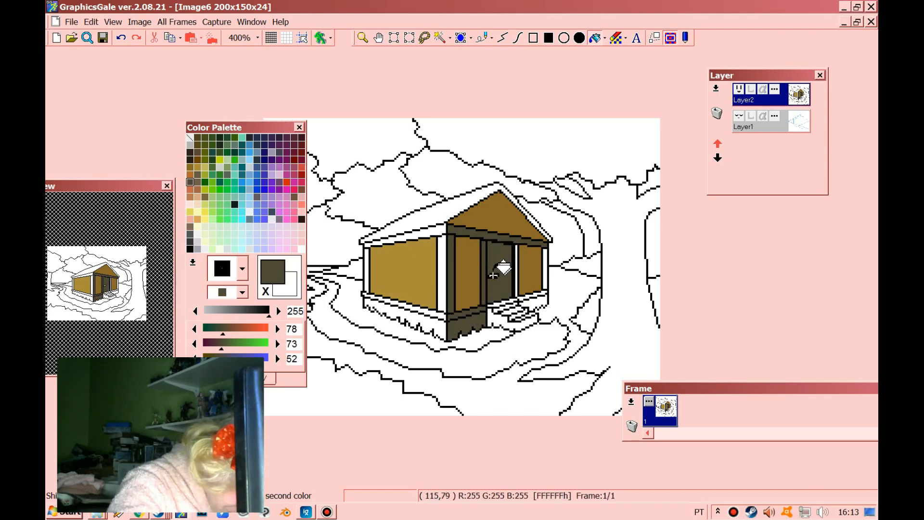
# Step: Fill the narrow posts on both sides of the right front panel, plus the beam and foundation below it, with the same dark brown
pyautogui.click(363, 38)
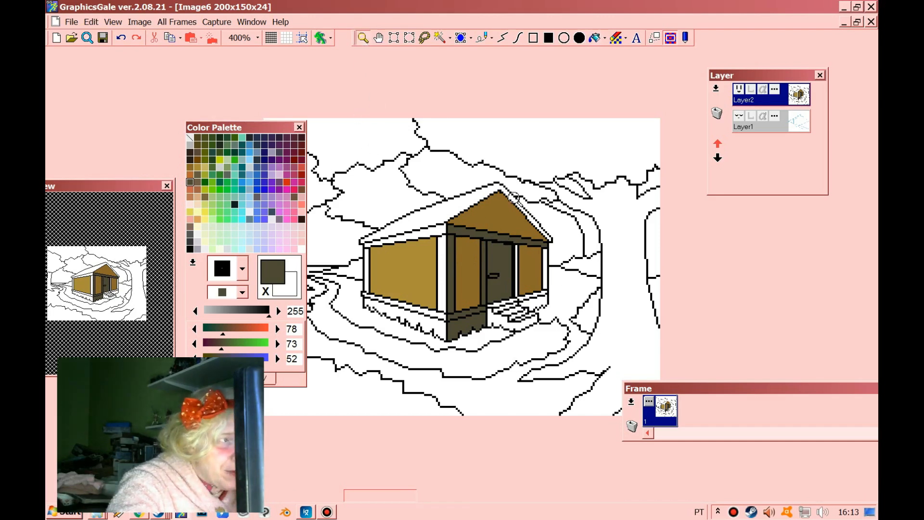
pyautogui.click(626, 288)
pyautogui.click(628, 292)
pyautogui.click(645, 299)
pyautogui.click(722, 315)
pyautogui.click(748, 322)
pyautogui.click(748, 322)
pyautogui.click(746, 320)
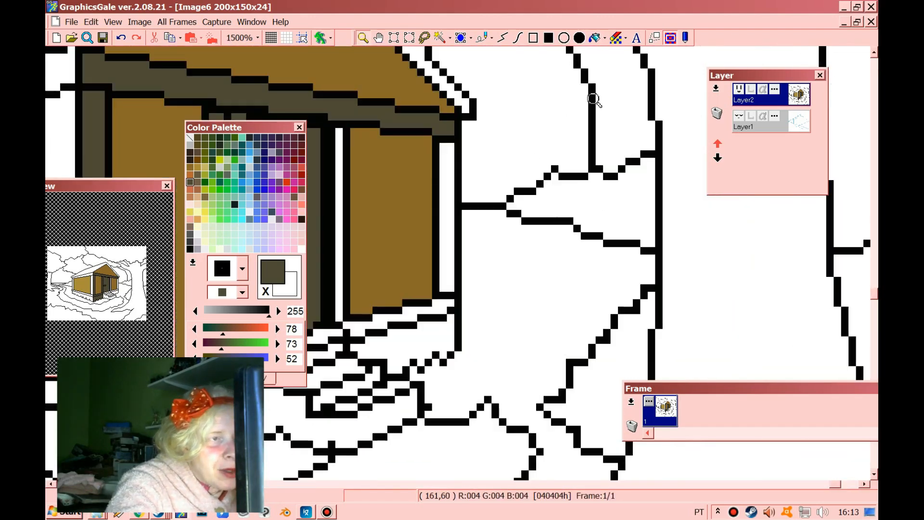
pyautogui.click(594, 39)
pyautogui.click(448, 164)
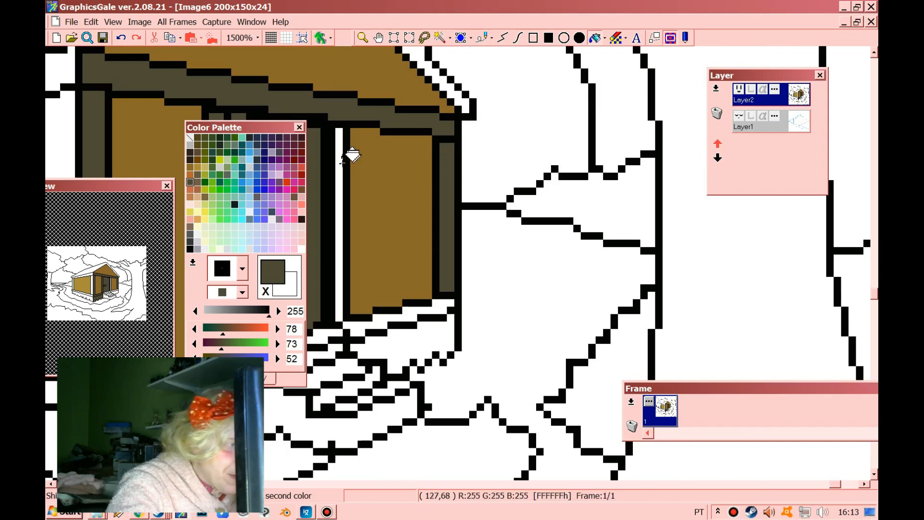
pyautogui.click(339, 161)
pyautogui.click(386, 317)
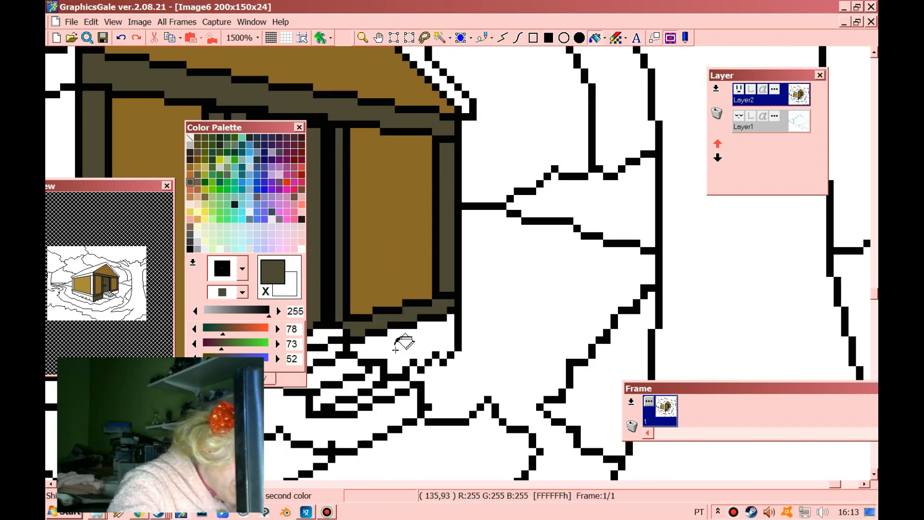
pyautogui.click(396, 348)
# Step: Draw a black polyline inside the gable, parallel to both roof slopes, to outline a border beam
pyautogui.moveTo(275, 126); pyautogui.dragTo(592, 226)
pyautogui.scroll(4, 433, 113)
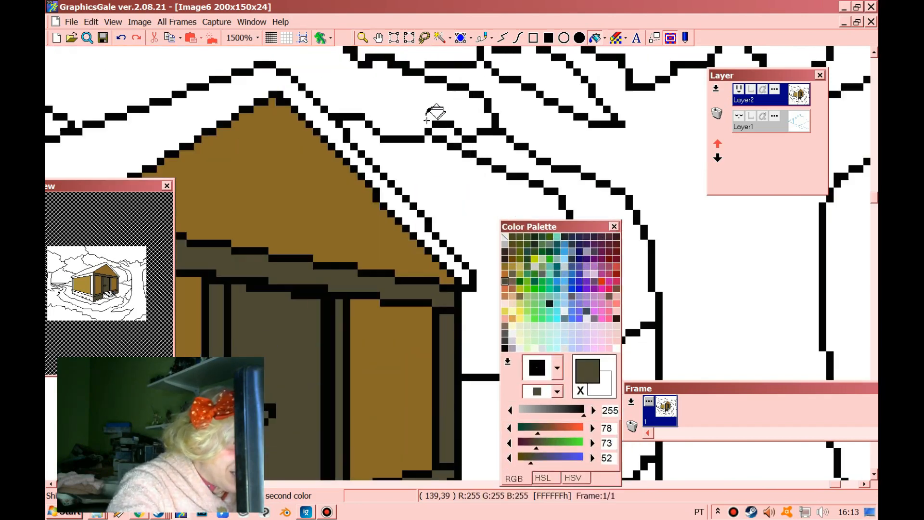
pyautogui.scroll(-1, 414, 115)
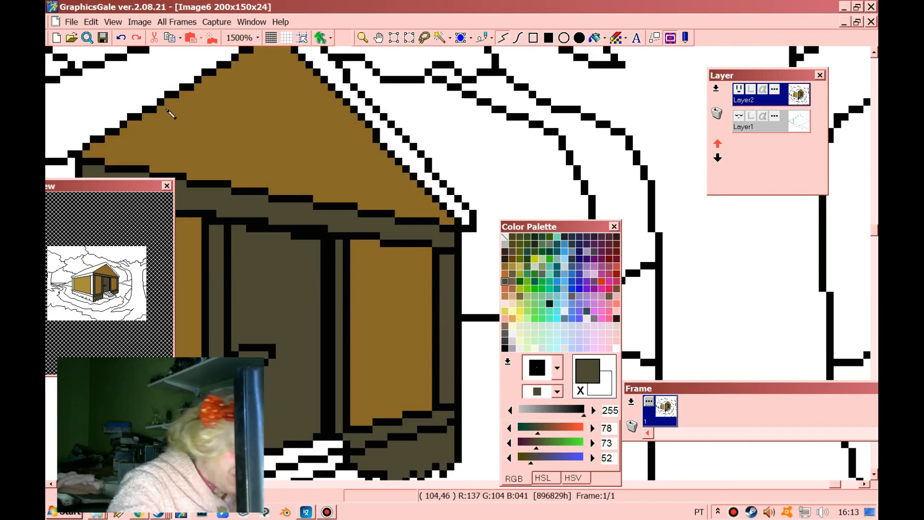
pyautogui.rightClick(112, 166)
pyautogui.moveTo(112, 166); pyautogui.dragTo(273, 61)
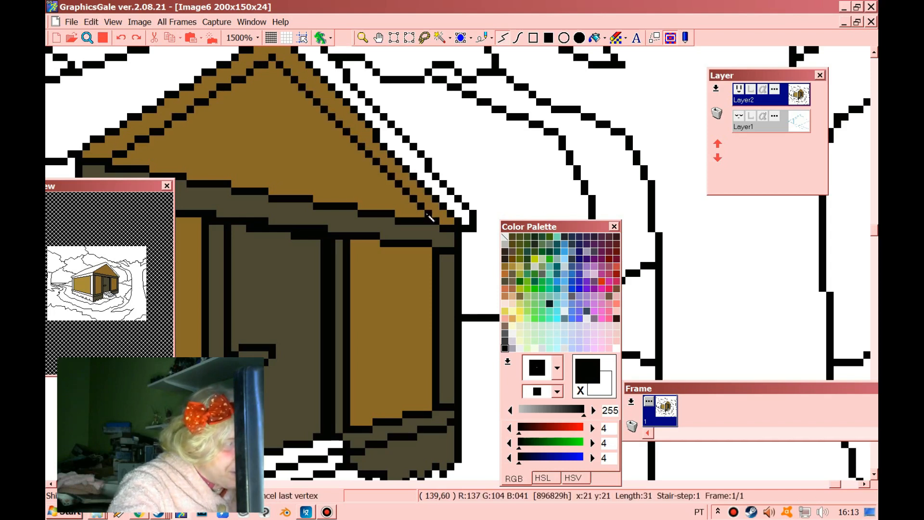
pyautogui.doubleClick(427, 215)
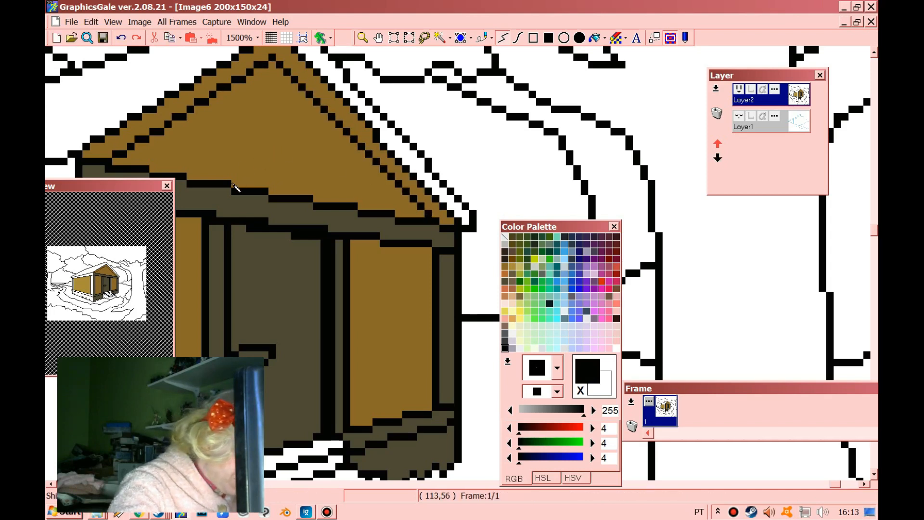
# Step: Draw two pairs of slanted black lines across the gable, from the border beam down to the eave beam, as diagonal braces
pyautogui.click(241, 182)
pyautogui.doubleClick(219, 101)
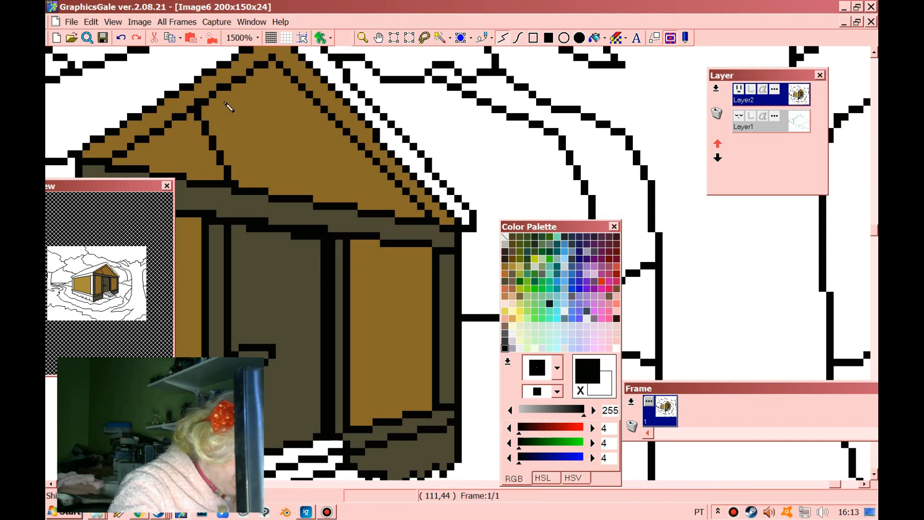
pyautogui.click(224, 95)
pyautogui.doubleClick(270, 192)
pyautogui.click(298, 199)
pyautogui.doubleClick(362, 154)
pyautogui.click(365, 156)
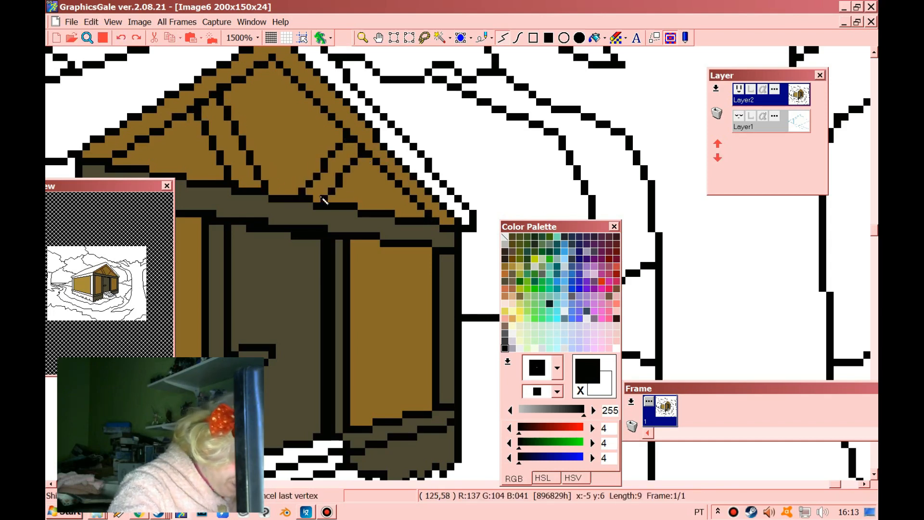
pyautogui.doubleClick(328, 194)
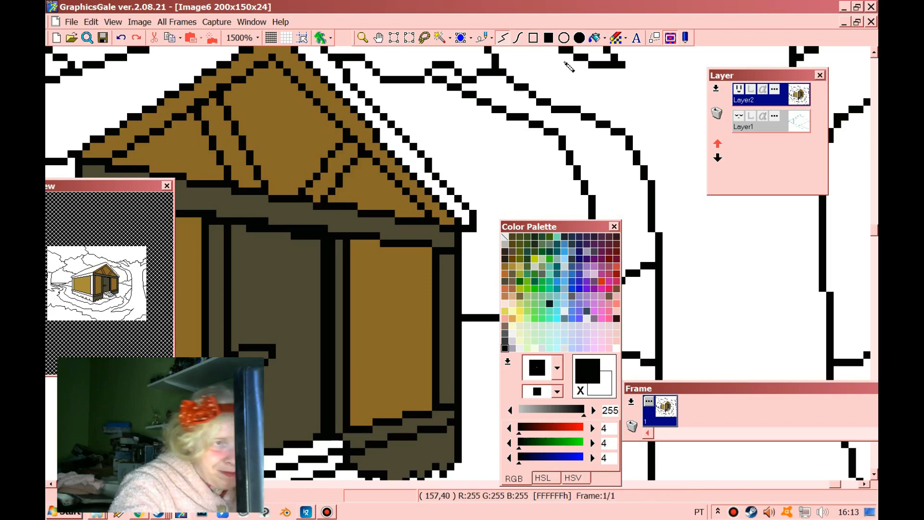
# Step: Fill both diagonal braces and the gable's border beam with the dark brown of the trim (RGB 78, 73, 52)
pyautogui.rightClick(319, 206)
pyautogui.click(325, 176)
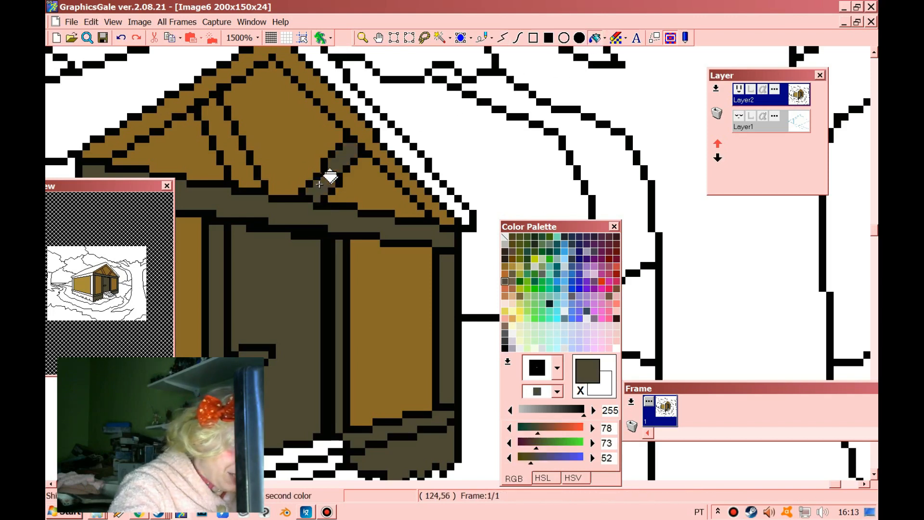
pyautogui.click(240, 169)
pyautogui.click(218, 80)
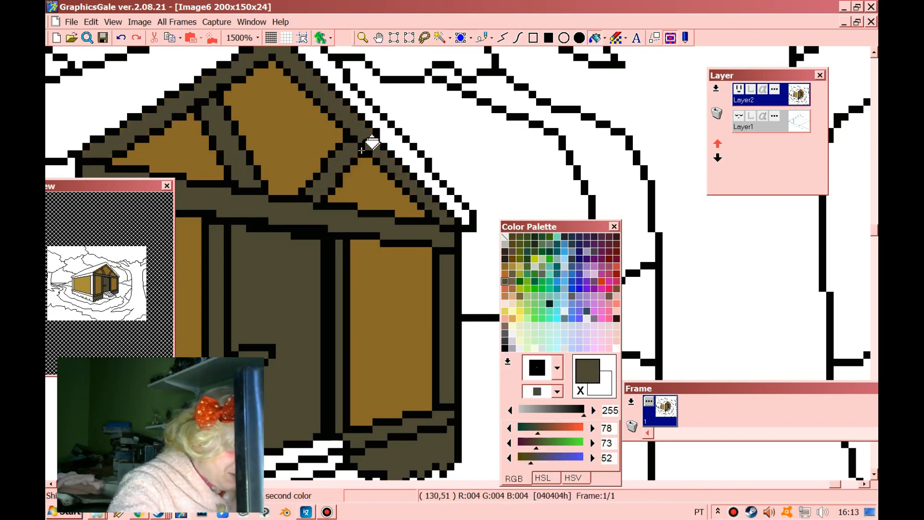
# Step: Fill the risers and sides of the entrance steps with the dark brown of the trim
pyautogui.scroll(-3, 379, 153)
pyautogui.scroll(-3, 380, 152)
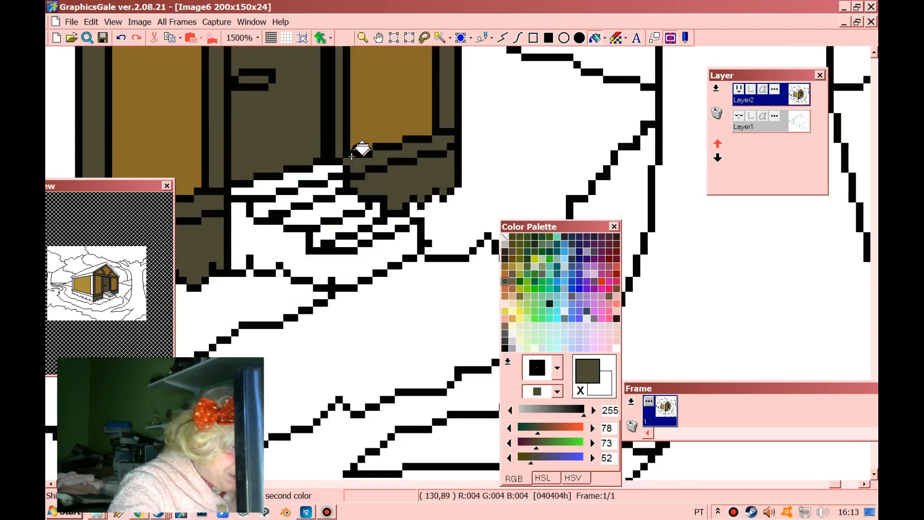
pyautogui.click(302, 194)
pyautogui.click(331, 229)
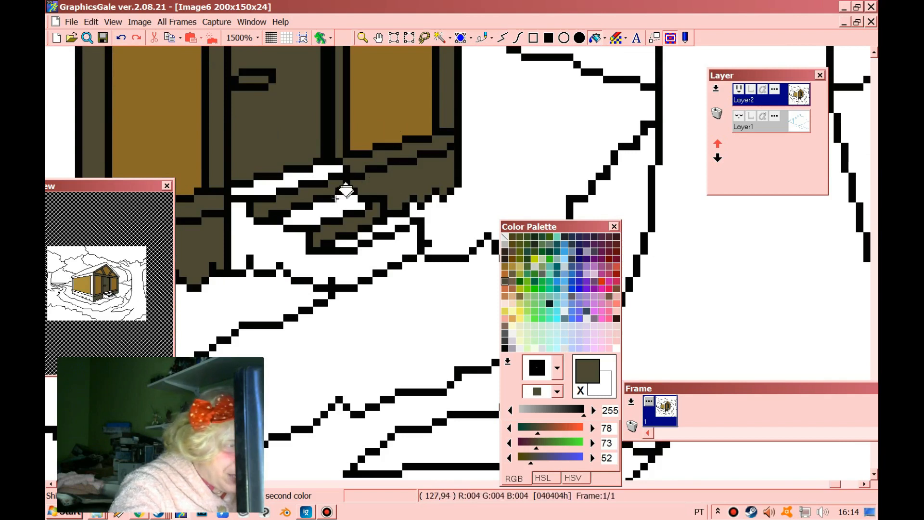
pyautogui.click(293, 248)
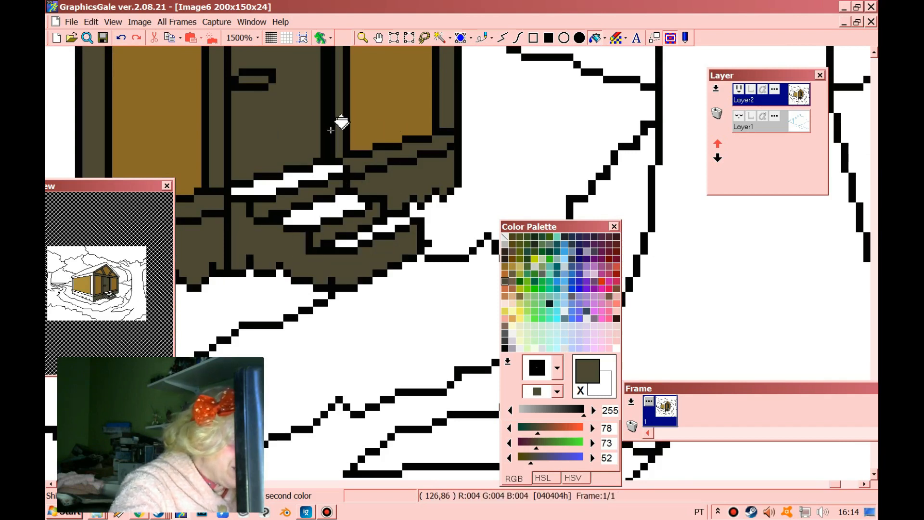
# Step: Fill the treads of the entrance steps and the doorstep with lighter brown (RGB 114, 92, 73)
pyautogui.click(513, 282)
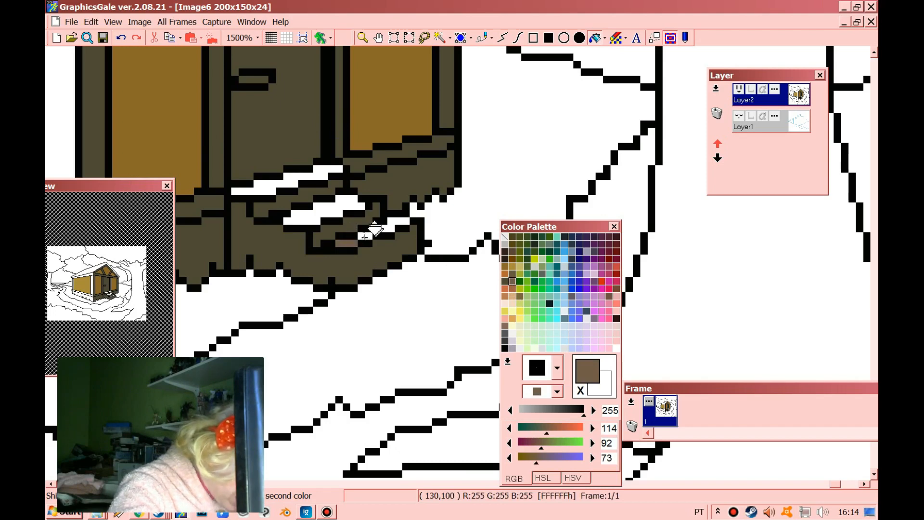
pyautogui.click(388, 226)
pyautogui.click(350, 205)
pyautogui.click(299, 175)
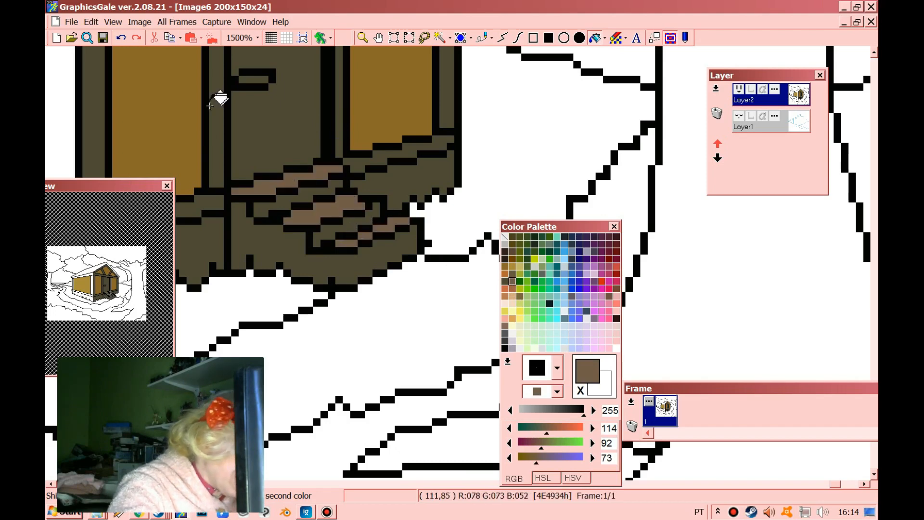
# Step: Fill the side wall's posts, eave beam and base trim with lighter brown (RGB 114, 92, 73)
pyautogui.click(359, 41)
pyautogui.rightClick(262, 137)
pyautogui.rightClick(262, 137)
pyautogui.click(334, 241)
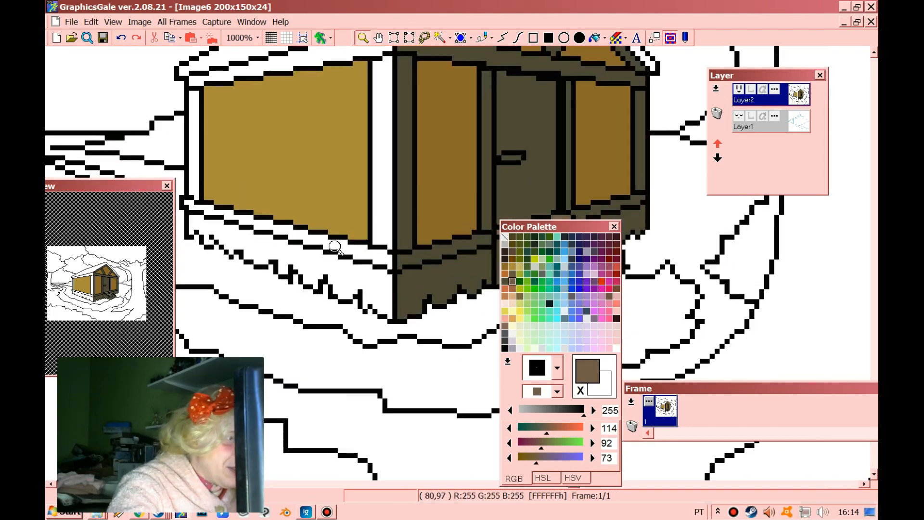
pyautogui.click(334, 241)
pyautogui.click(594, 38)
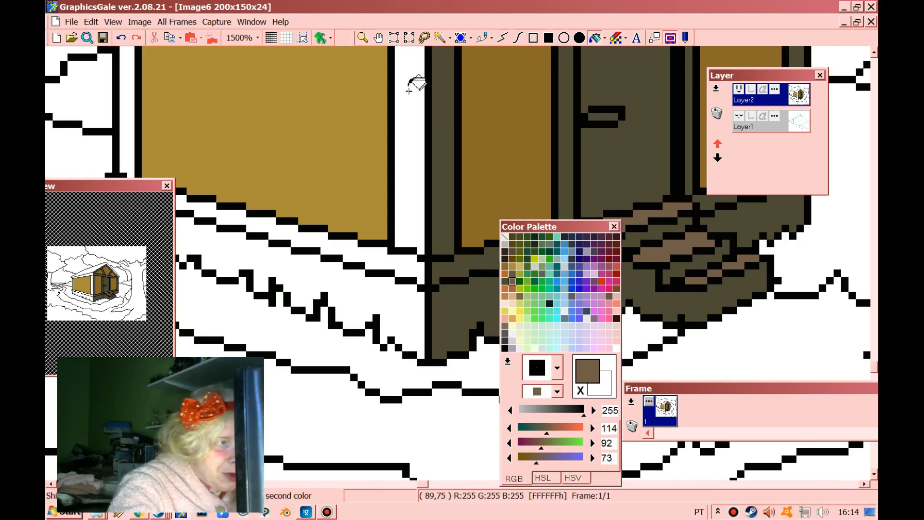
pyautogui.click(417, 85)
pyautogui.click(380, 255)
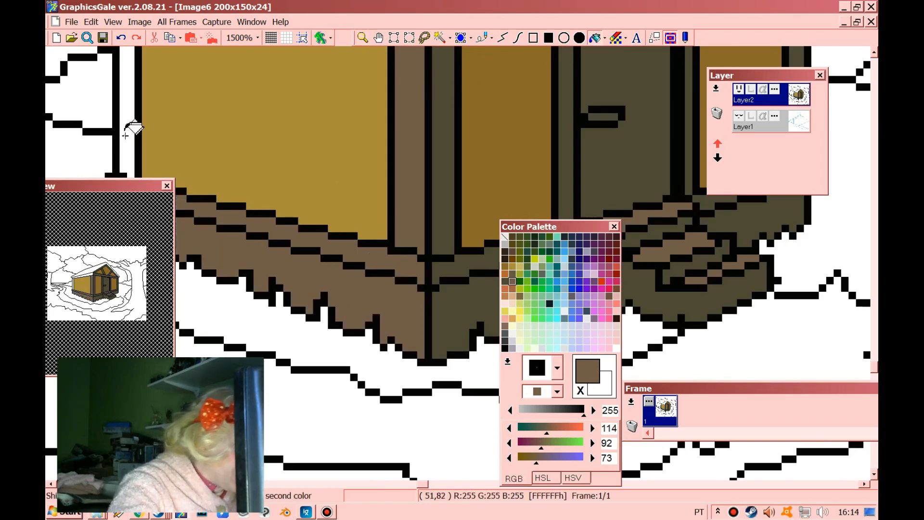
pyautogui.scroll(5, 215, 140)
pyautogui.scroll(-5, 423, 186)
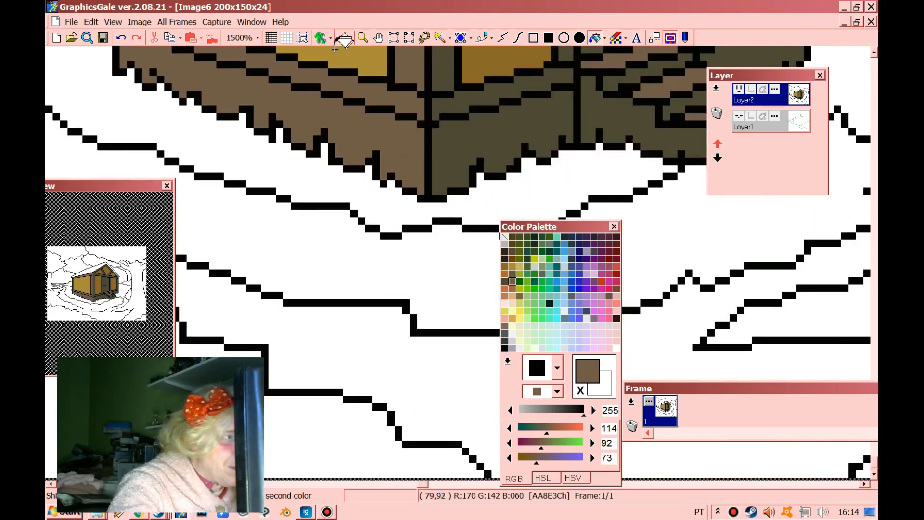
# Step: Fill the cabin's roof with straw yellow (RGB 197, 183, 103)
pyautogui.click(361, 39)
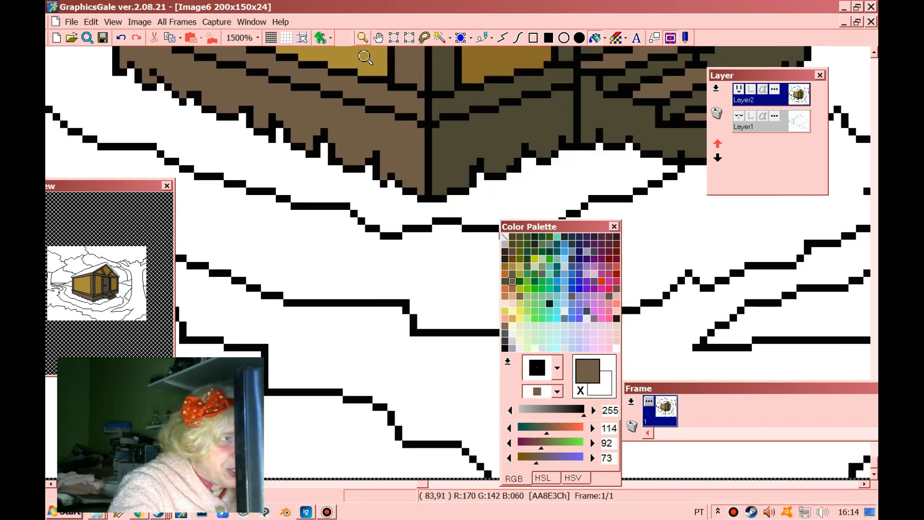
pyautogui.rightClick(352, 87)
pyautogui.rightClick(351, 87)
pyautogui.rightClick(350, 126)
pyautogui.rightClick(350, 130)
pyautogui.click(358, 181)
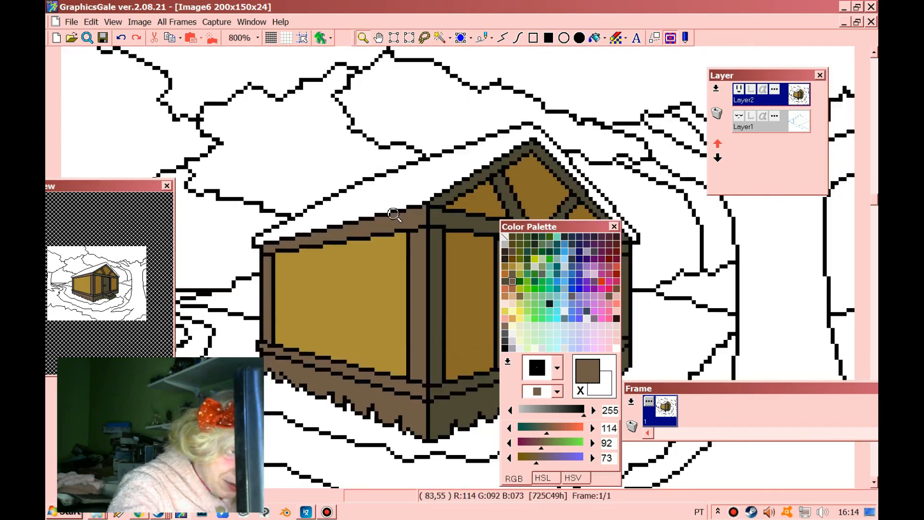
pyautogui.click(358, 181)
pyautogui.click(520, 263)
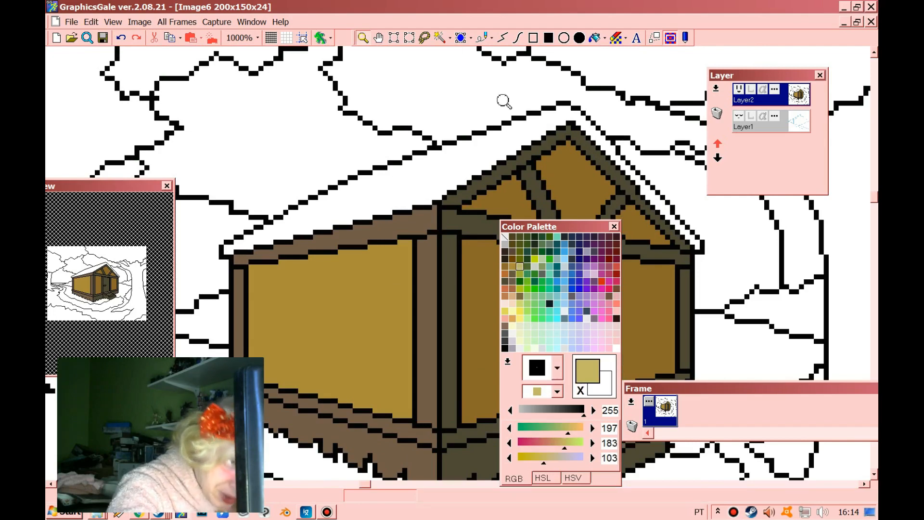
pyautogui.click(595, 38)
pyautogui.click(493, 144)
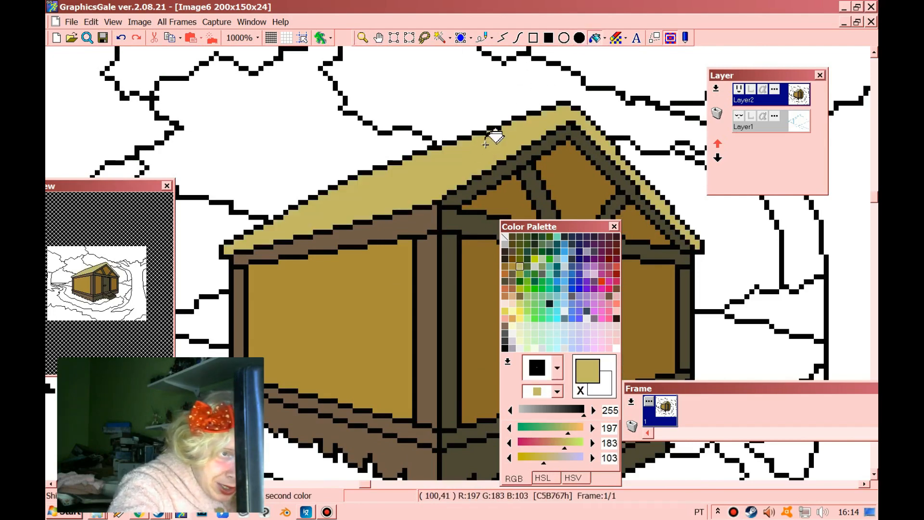
# Step: Fill the grass around the cabin and on the near side of the path with bright green (RGB 24, 196, 66)
pyautogui.scroll(-5, 535, 123)
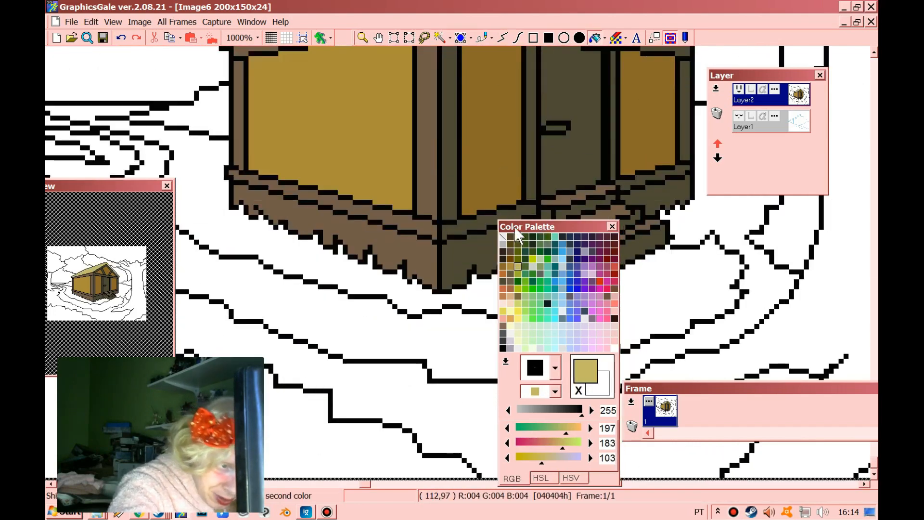
pyautogui.moveTo(545, 226); pyautogui.dragTo(271, 170)
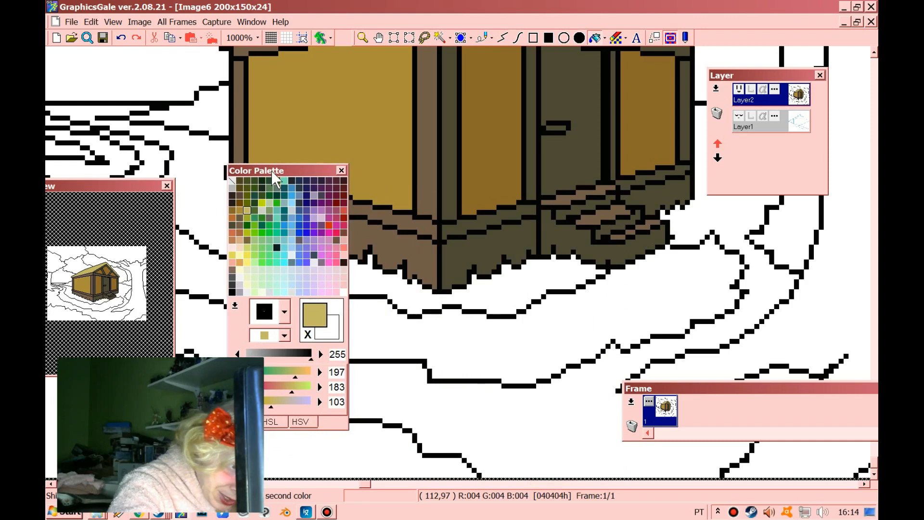
pyautogui.click(269, 224)
pyautogui.click(200, 186)
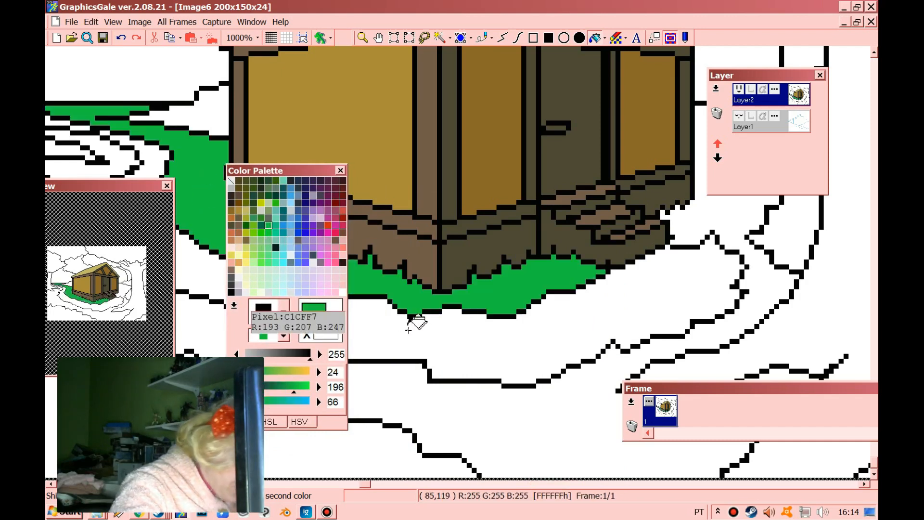
pyautogui.click(441, 405)
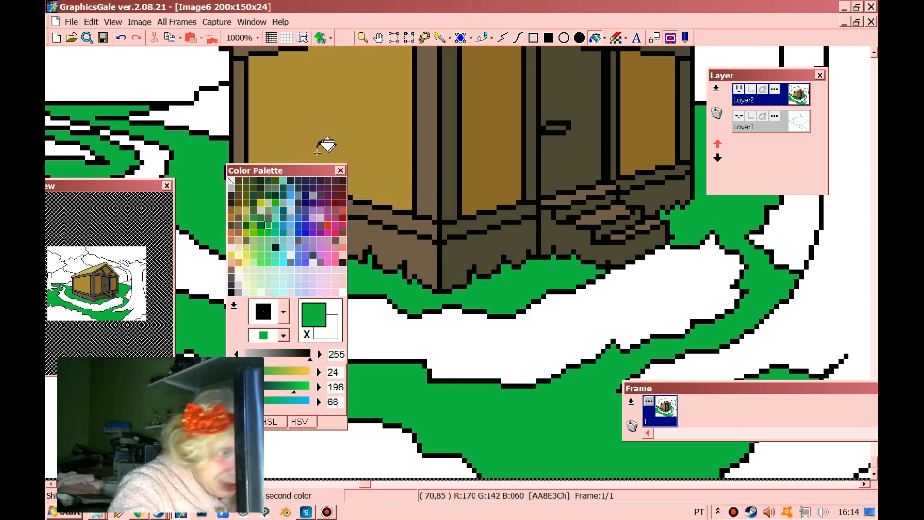
# Step: Fill the distant bush beside the cabin's side wall and the background tree foliage with dark green (RGB 1, 109, 68)
pyautogui.moveTo(294, 169); pyautogui.dragTo(512, 161)
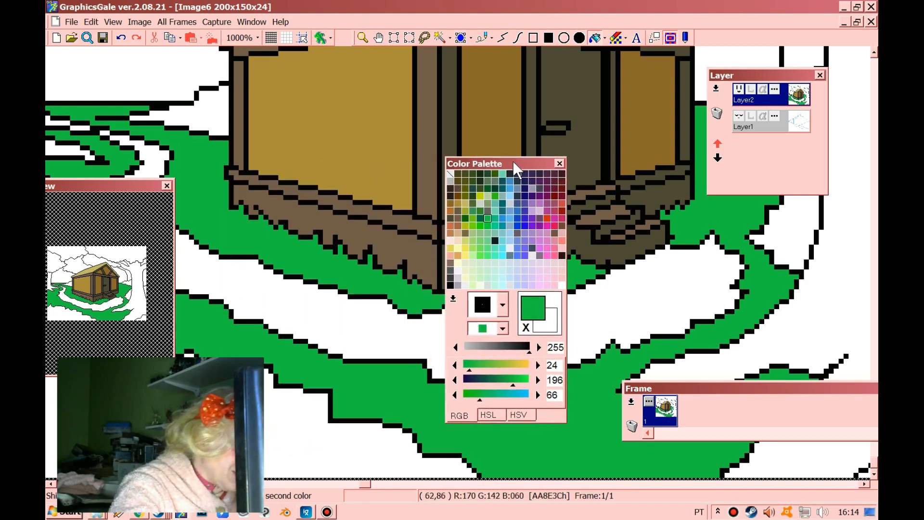
pyautogui.click(480, 218)
pyautogui.click(219, 126)
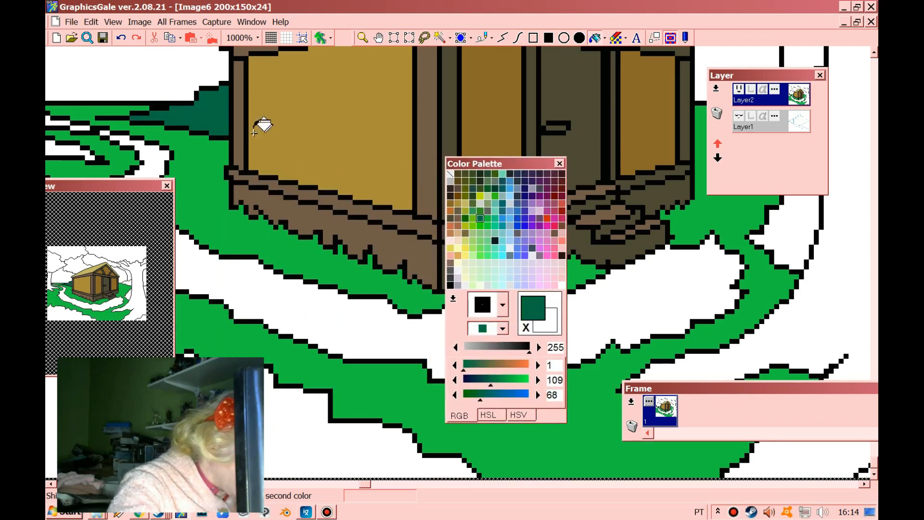
pyautogui.click(363, 37)
pyautogui.rightClick(182, 111)
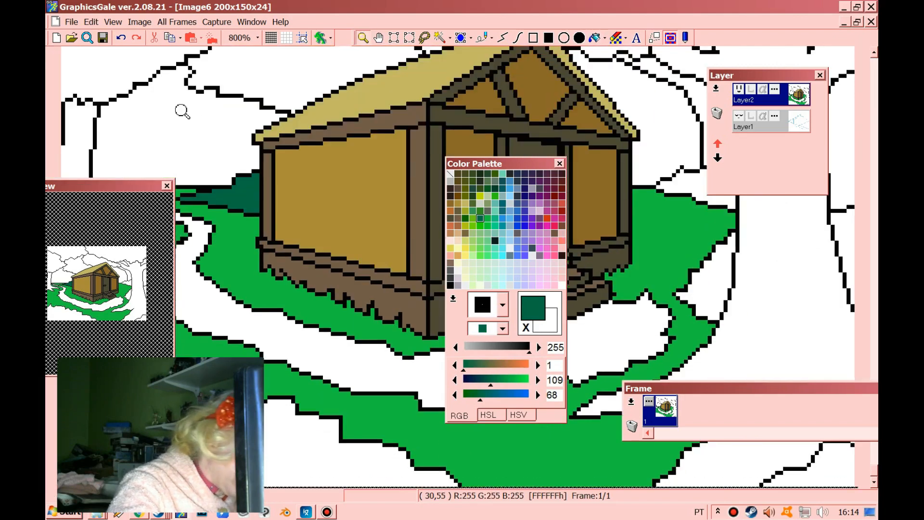
pyautogui.rightClick(210, 121)
pyautogui.click(596, 39)
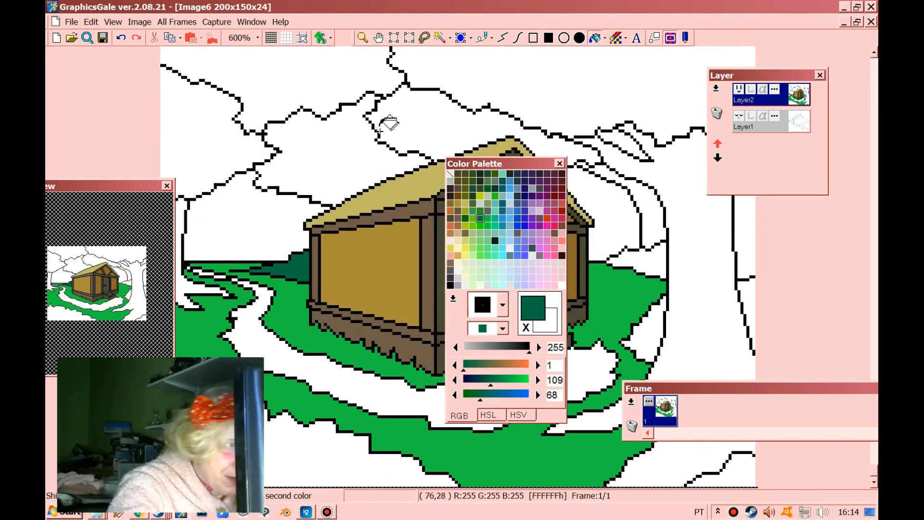
pyautogui.click(351, 151)
pyautogui.click(238, 149)
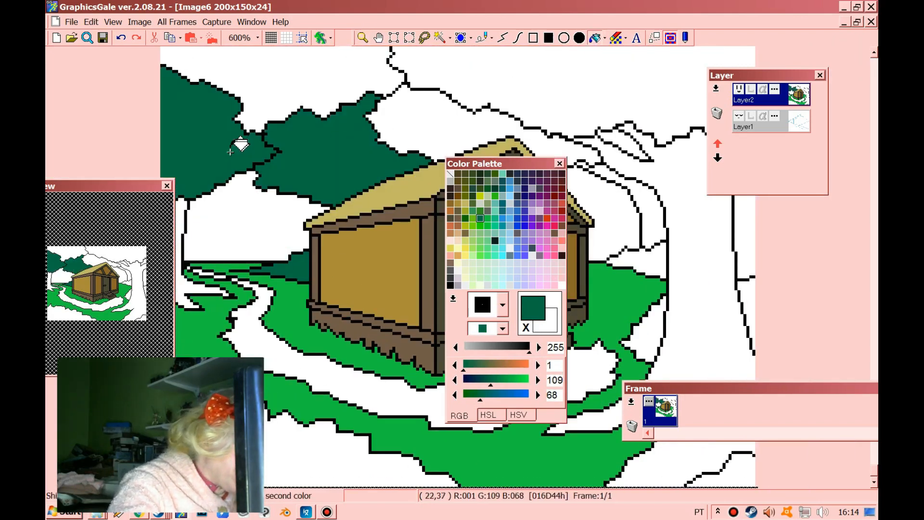
pyautogui.click(411, 128)
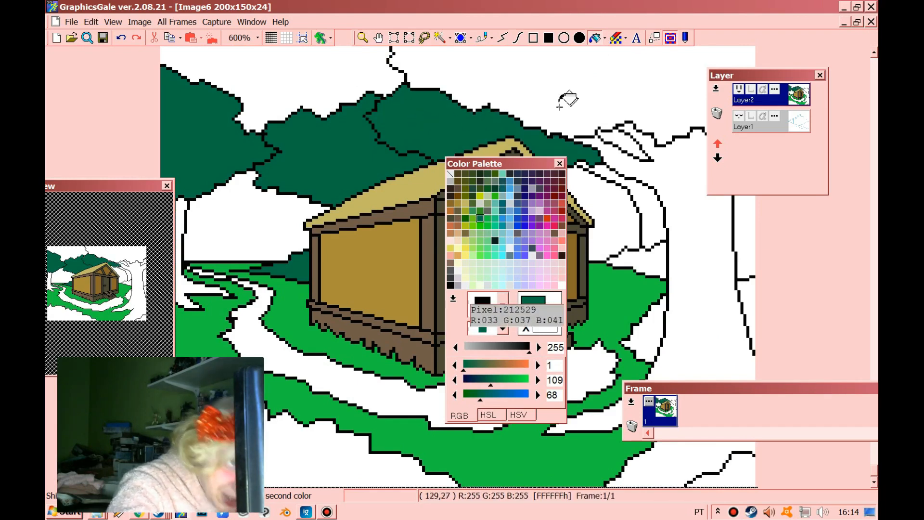
# Step: Fill the large tree's canopy, the bushes on both sides of its trunk and the foreground bush with dark green (RGB 1, 109, 68)
pyautogui.click(596, 77)
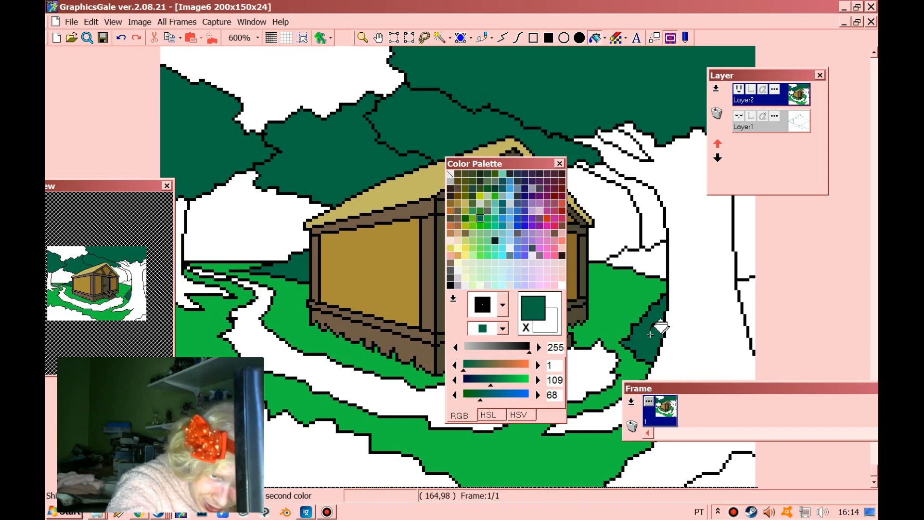
pyautogui.click(747, 308)
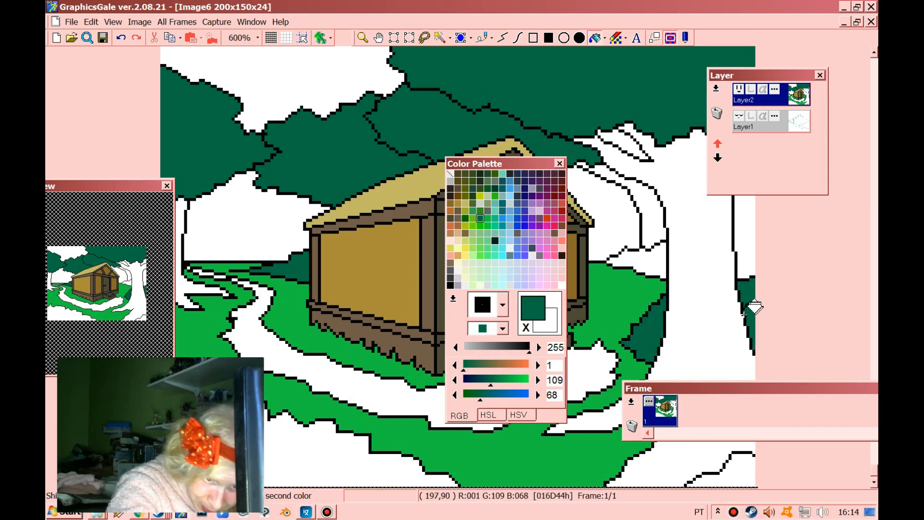
pyautogui.click(337, 456)
# Step: Fill the grass patch beyond the large tree's roots with the grass green, and the tree's trunk with the trim's dark brown (RGB 78, 73, 52)
pyautogui.rightClick(459, 456)
pyautogui.click(735, 475)
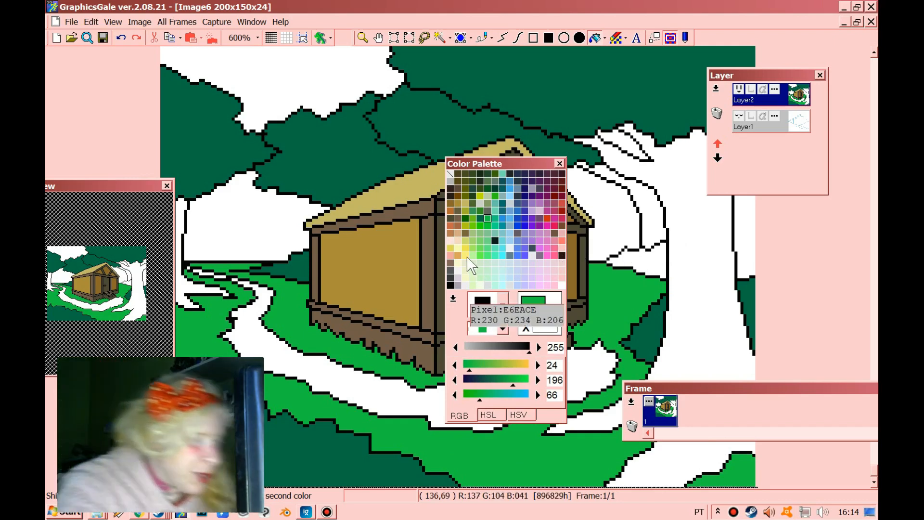
pyautogui.moveTo(478, 163); pyautogui.dragTo(316, 173)
pyautogui.rightClick(519, 244)
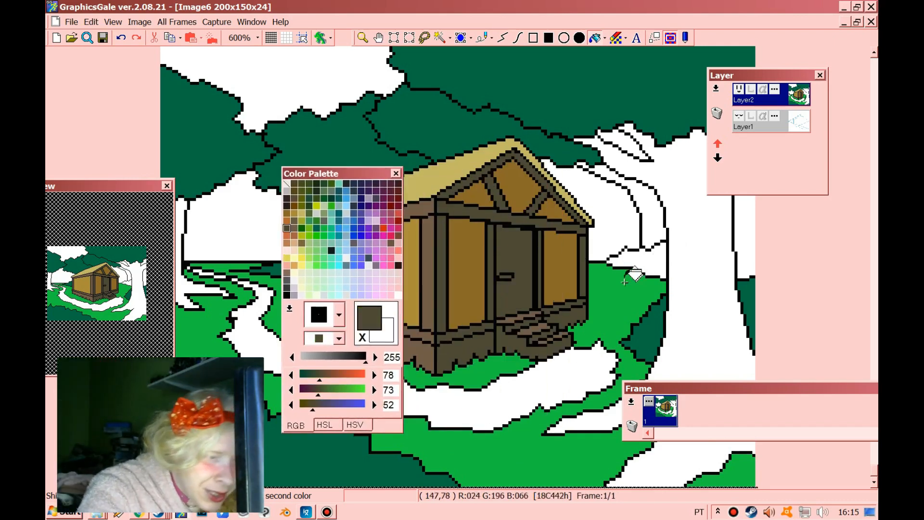
pyautogui.click(681, 297)
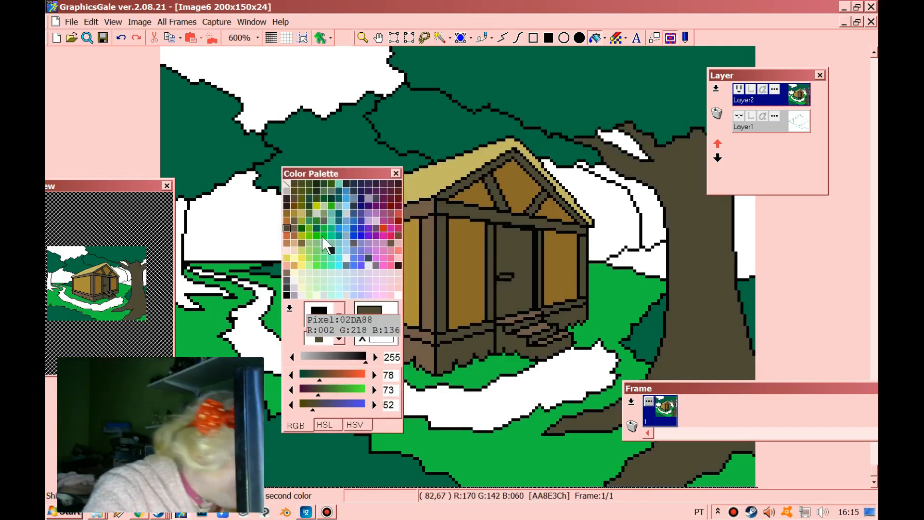
# Step: Fill both background tree trunks with very dark brown (RGB 39, 27, 22) and the bush behind the large tree with dark green (RGB 1, 109, 68)
pyautogui.click(288, 206)
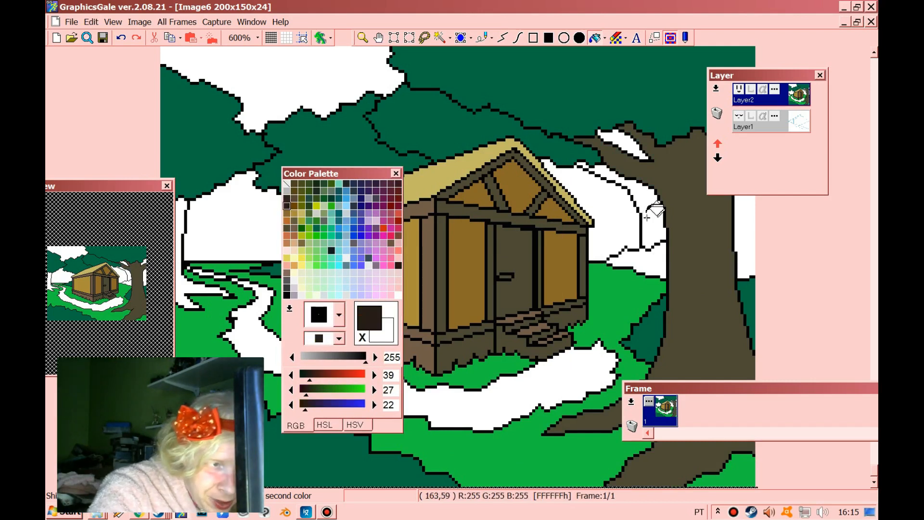
pyautogui.click(647, 217)
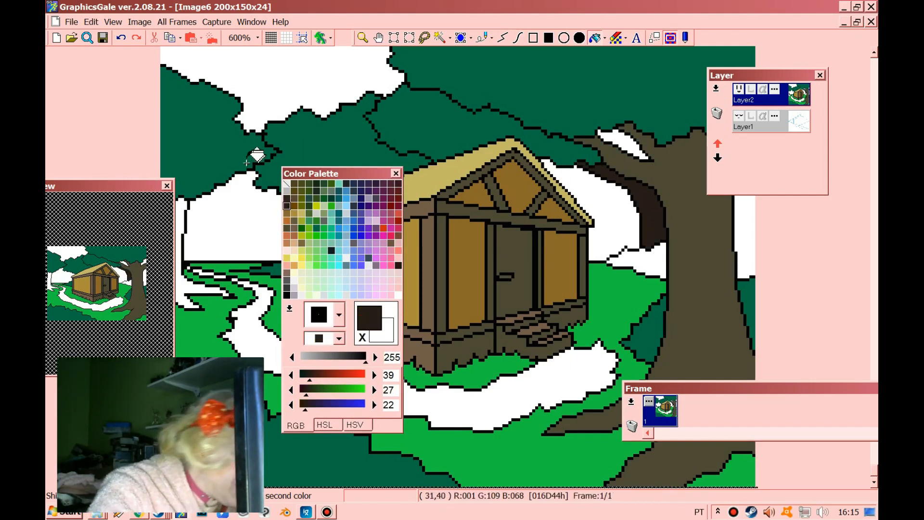
pyautogui.click(181, 206)
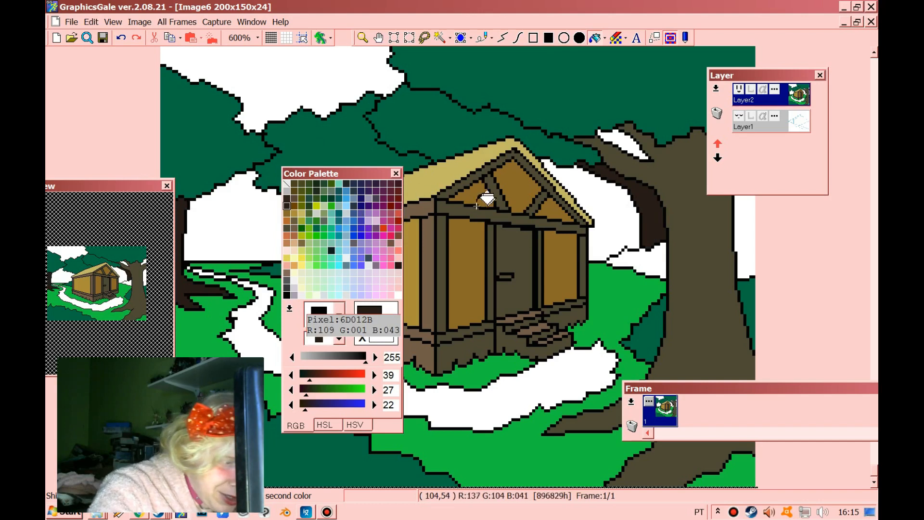
pyautogui.rightClick(452, 131)
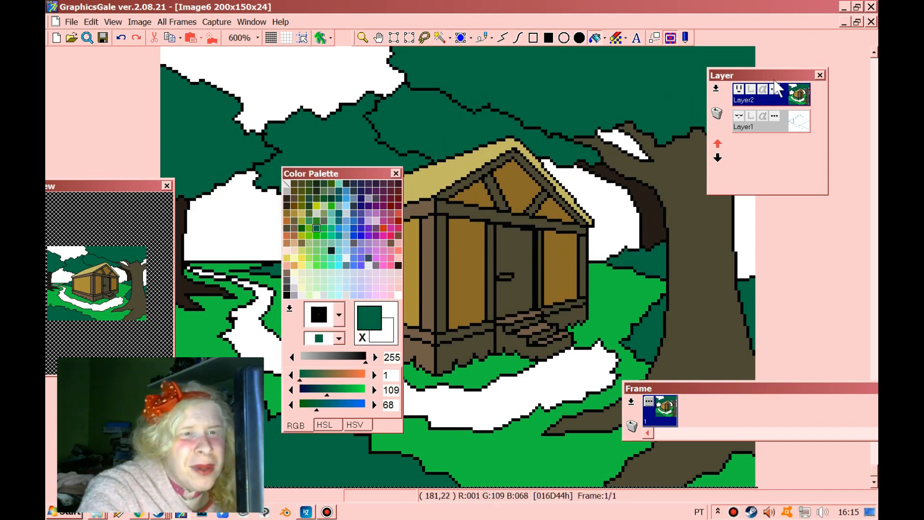
# Step: Recolour the foreground bush, the bushes beside the large trunk and the large tree's canopy with medium green (RGB 49, 140, 36)
pyautogui.moveTo(775, 75); pyautogui.dragTo(537, 63)
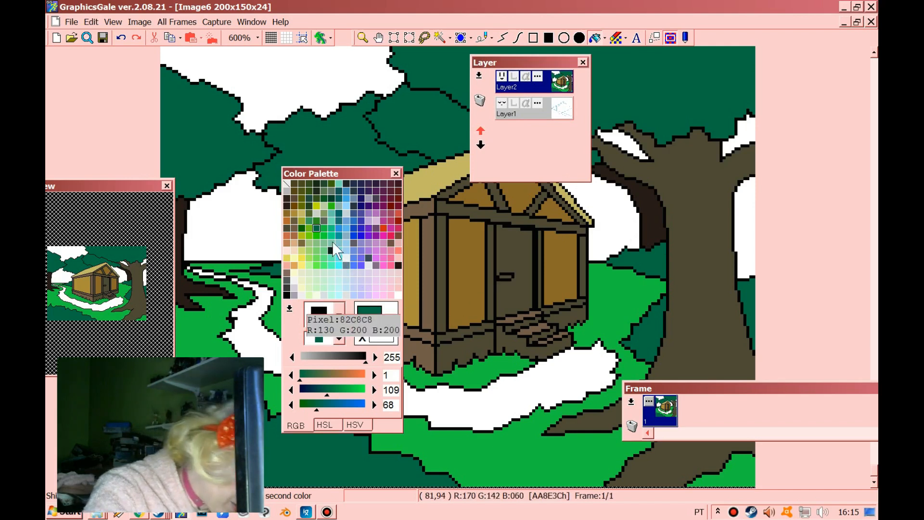
pyautogui.click(316, 220)
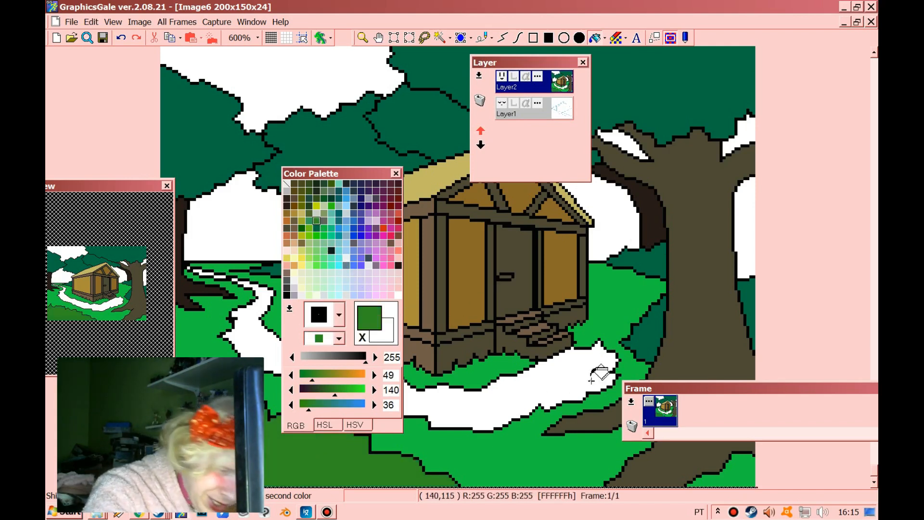
pyautogui.click(652, 333)
pyautogui.click(745, 299)
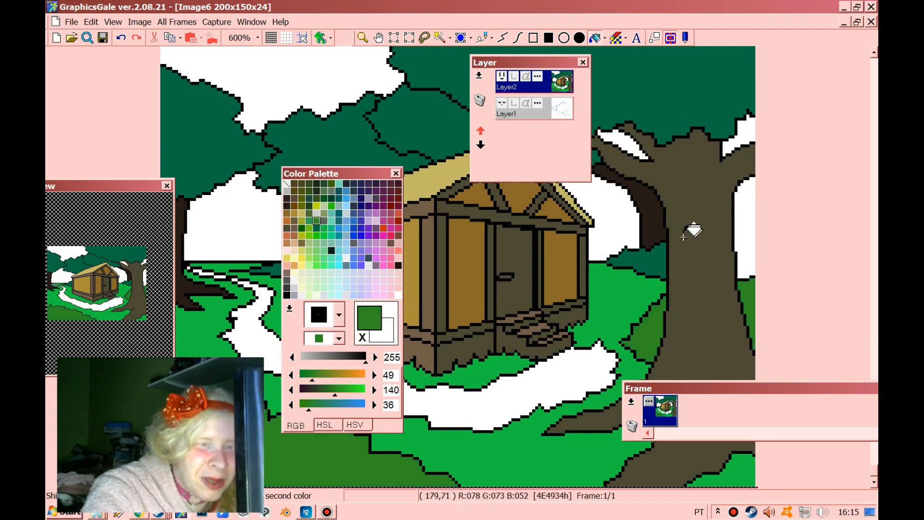
pyautogui.click(647, 106)
pyautogui.moveTo(556, 65); pyautogui.dragTo(402, 90)
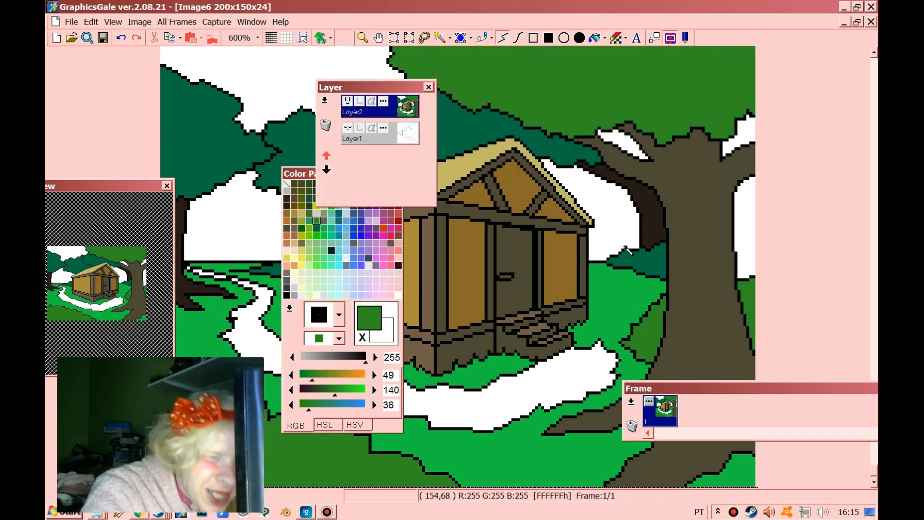
# Step: Draw a black bush outline from the far side of the large trunk to the image edge and fill the bush with dark green (RGB 1, 109, 68)
pyautogui.click(650, 253)
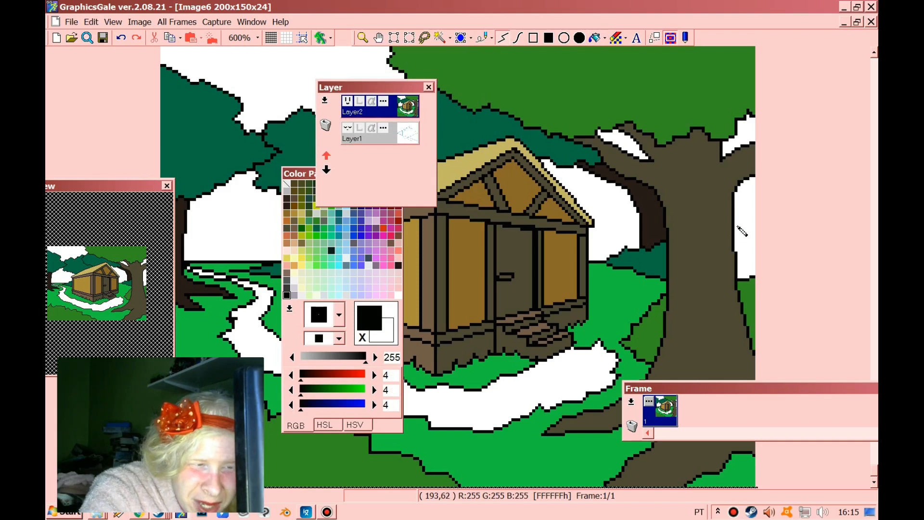
pyautogui.click(735, 225)
pyautogui.click(742, 223)
pyautogui.click(751, 219)
pyautogui.doubleClick(756, 222)
pyautogui.click(596, 38)
pyautogui.rightClick(644, 260)
pyautogui.click(745, 243)
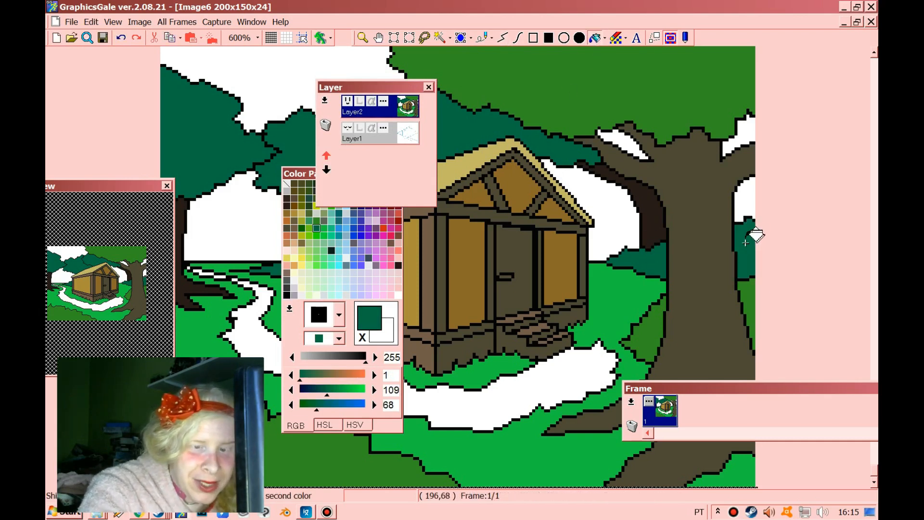
# Step: Zoom out to 300% and move the Layer and Color Palette windows clear of the drawing to view it whole
pyautogui.click(362, 38)
pyautogui.rightClick(634, 182)
pyautogui.rightClick(634, 182)
pyautogui.rightClick(634, 182)
pyautogui.moveTo(382, 88); pyautogui.dragTo(728, 85)
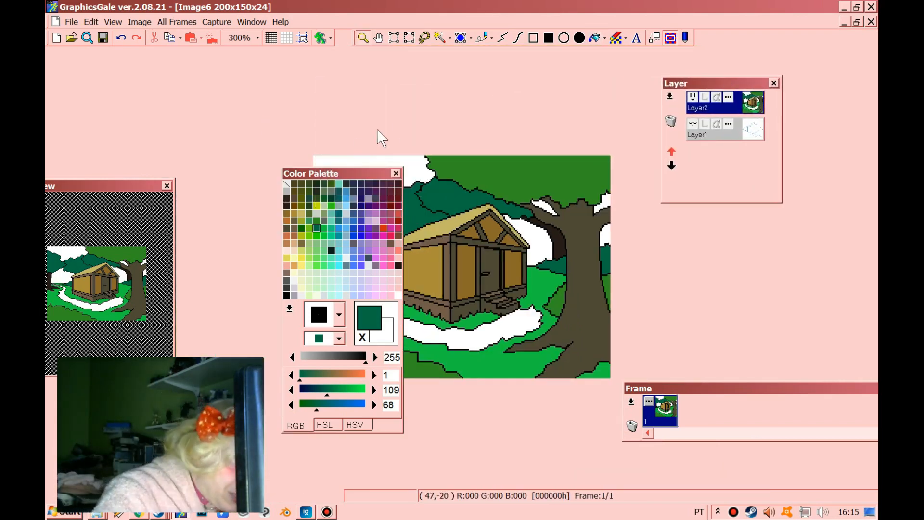
pyautogui.moveTo(362, 174); pyautogui.dragTo(798, 219)
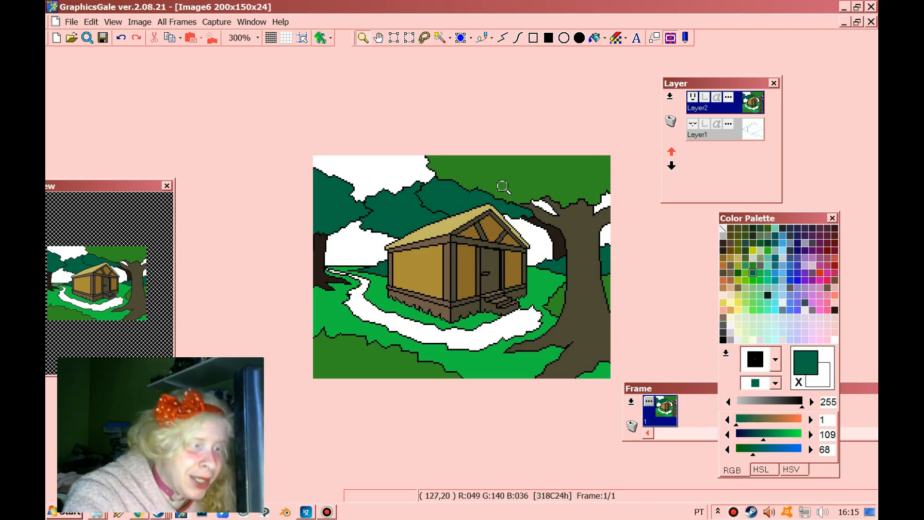
# Step: Draw the black near upright, about 11 px tall, and slanted bottom edge of a window on the cabin's long side wall
pyautogui.click(429, 238)
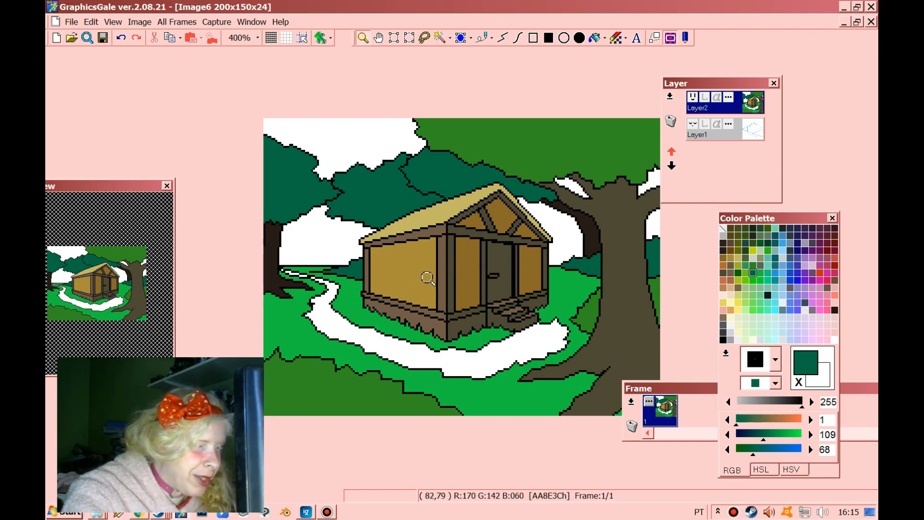
pyautogui.scroll(7, 397, 290)
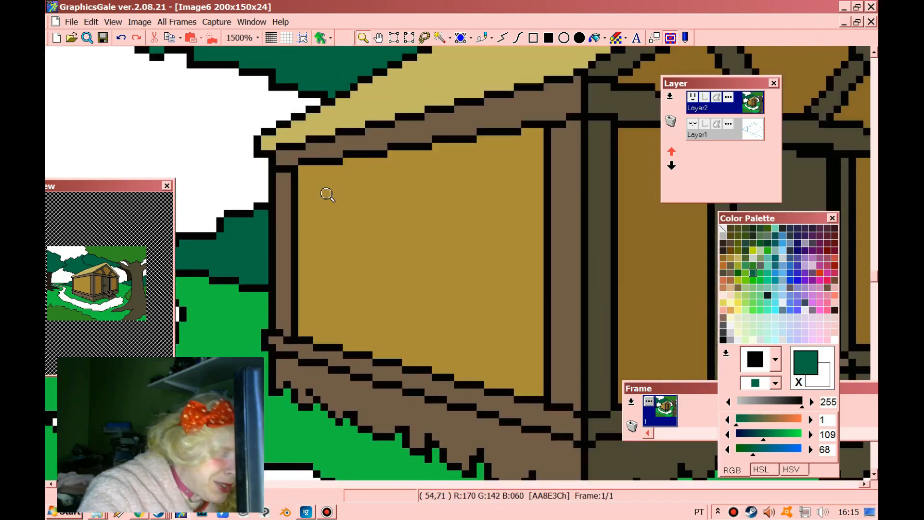
pyautogui.click(502, 38)
pyautogui.rightClick(374, 153)
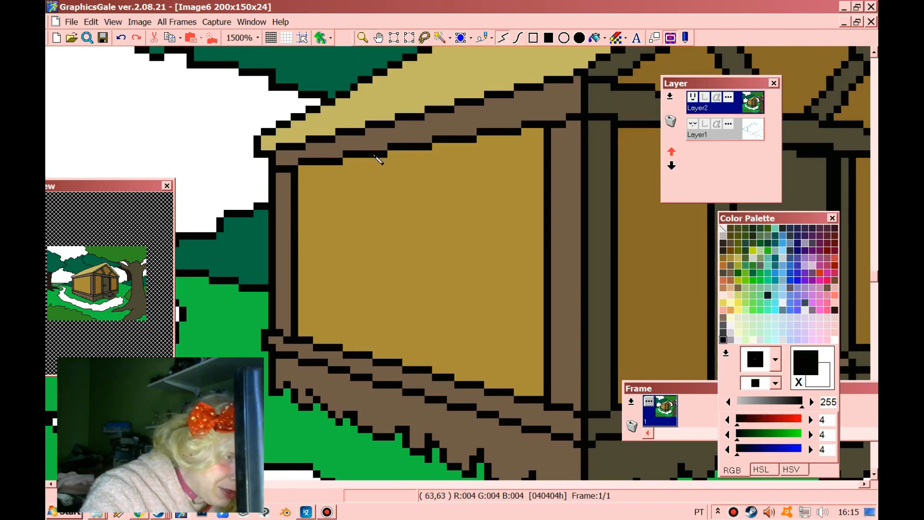
pyautogui.moveTo(368, 212); pyautogui.dragTo(374, 285)
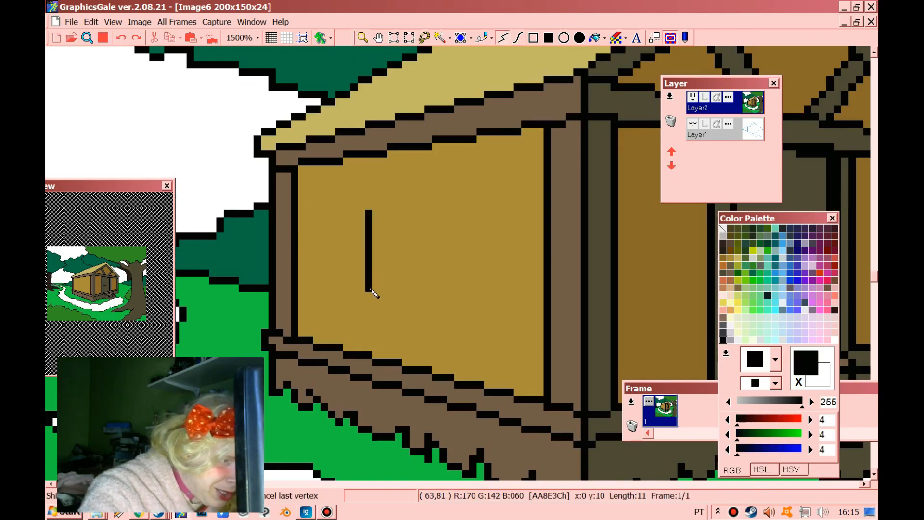
pyautogui.click(371, 296)
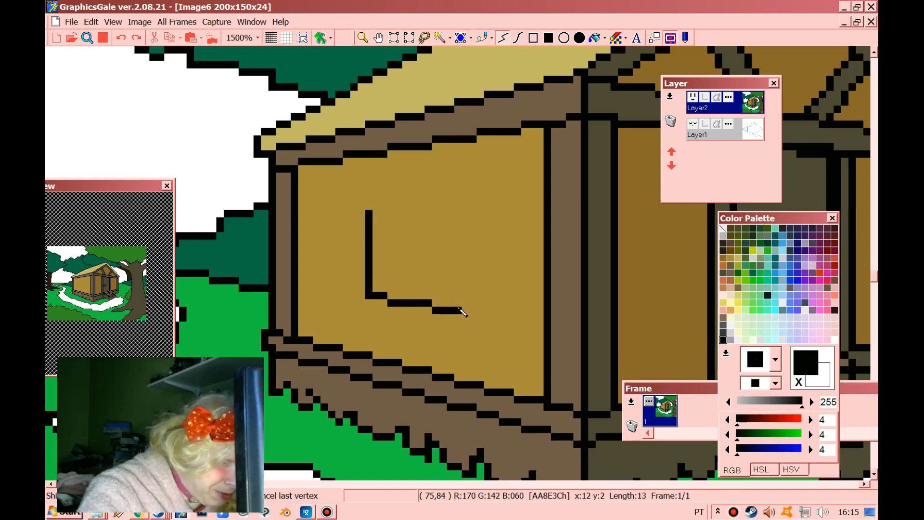
pyautogui.doubleClick(462, 310)
# Step: Outline a slanted sill below the window and complete the frame with its remaining edges and a central divider in black
pyautogui.moveTo(370, 295); pyautogui.dragTo(354, 295)
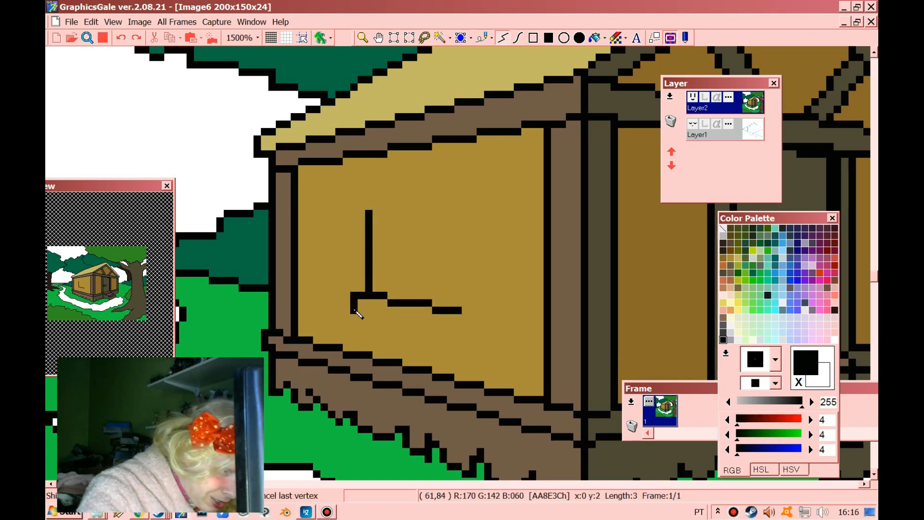
pyautogui.click(356, 307)
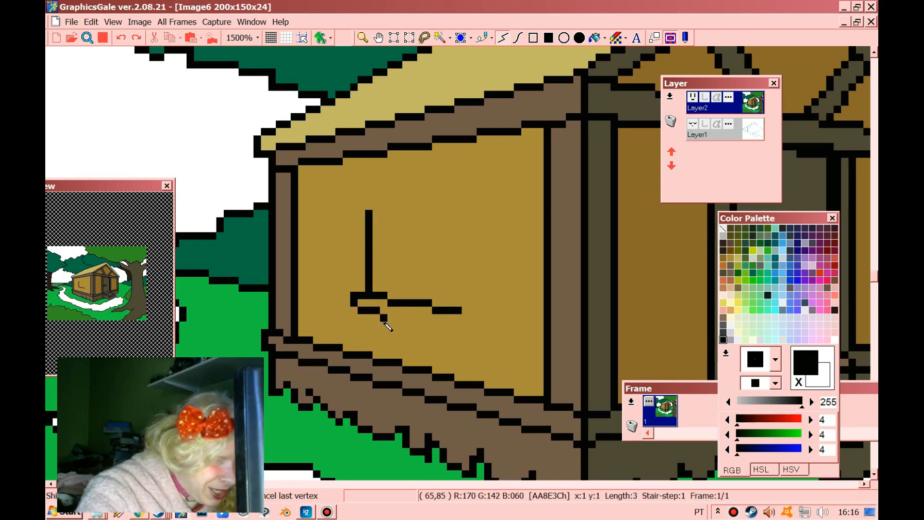
pyautogui.doubleClick(419, 325)
pyautogui.moveTo(418, 323)
pyautogui.mouseDown()
pyautogui.moveTo(470, 330)
pyautogui.moveTo(453, 207)
pyautogui.moveTo(367, 212)
pyautogui.moveTo(407, 221)
pyautogui.moveTo(406, 303)
pyautogui.moveTo(364, 262)
pyautogui.moveTo(364, 217)
pyautogui.mouseUp()
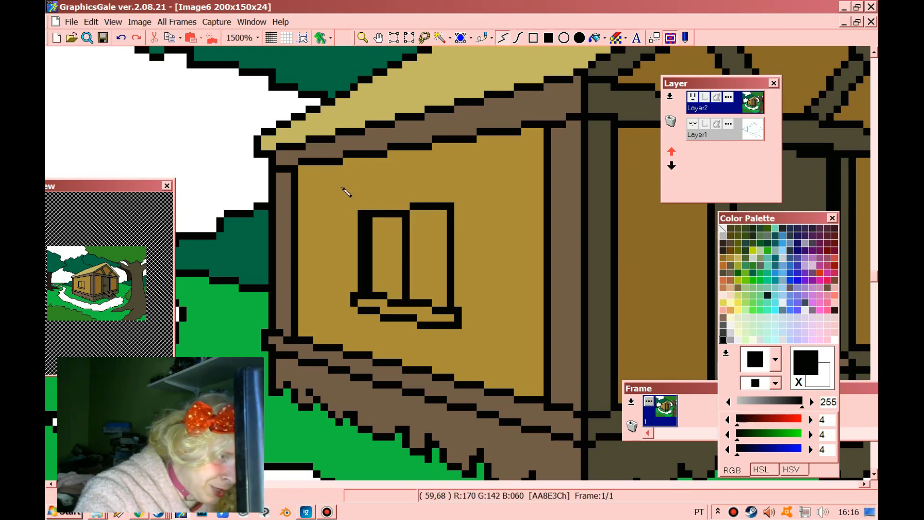
# Step: Outline two vertical posts in black on either side of the window, running from the roof beam down to the base beam
pyautogui.moveTo(338, 165)
pyautogui.mouseDown()
pyautogui.moveTo(344, 345)
pyautogui.moveTo(364, 164)
pyautogui.mouseUp()
pyautogui.moveTo(452, 209); pyautogui.dragTo(452, 145)
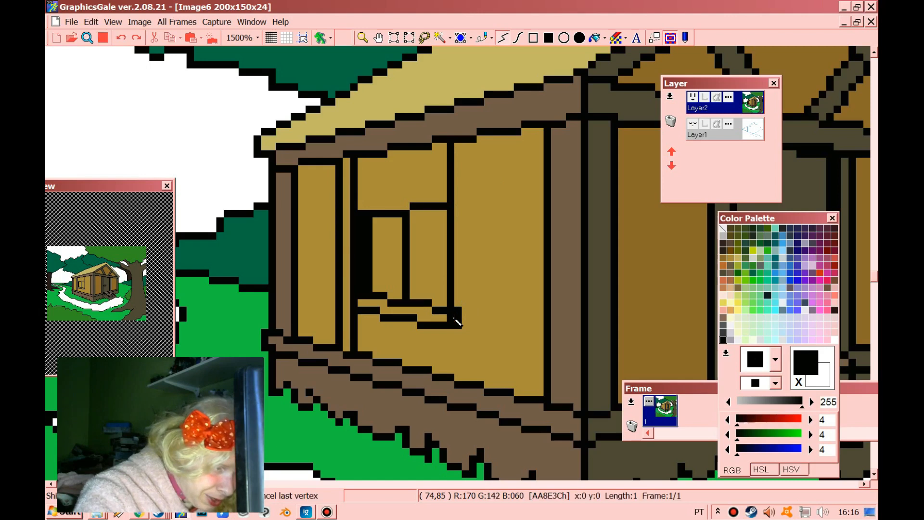
pyautogui.moveTo(480, 140); pyautogui.dragTo(480, 383)
pyautogui.moveTo(451, 335); pyautogui.dragTo(451, 370)
# Step: Fill the two posts, the window sill and both window panels with the beam brown (RGB 114, 92, 73)
pyautogui.rightClick(425, 378)
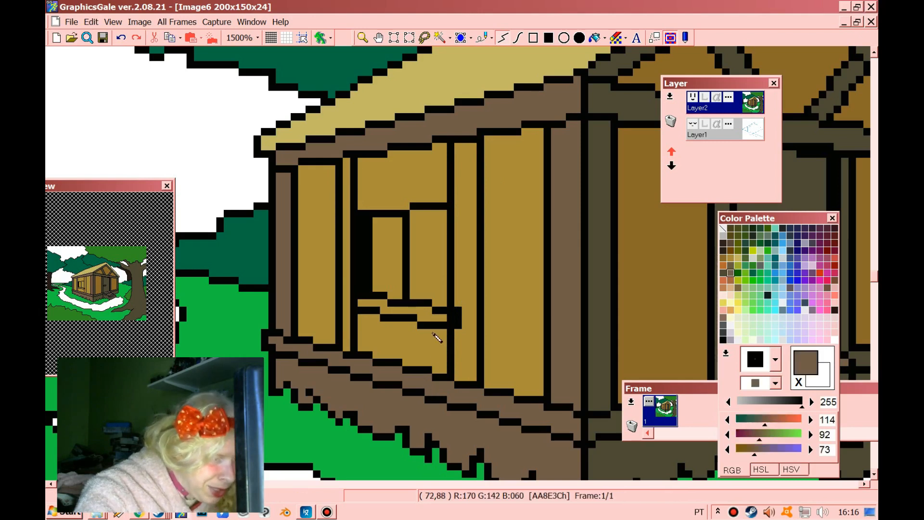
pyautogui.click(598, 38)
pyautogui.click(466, 149)
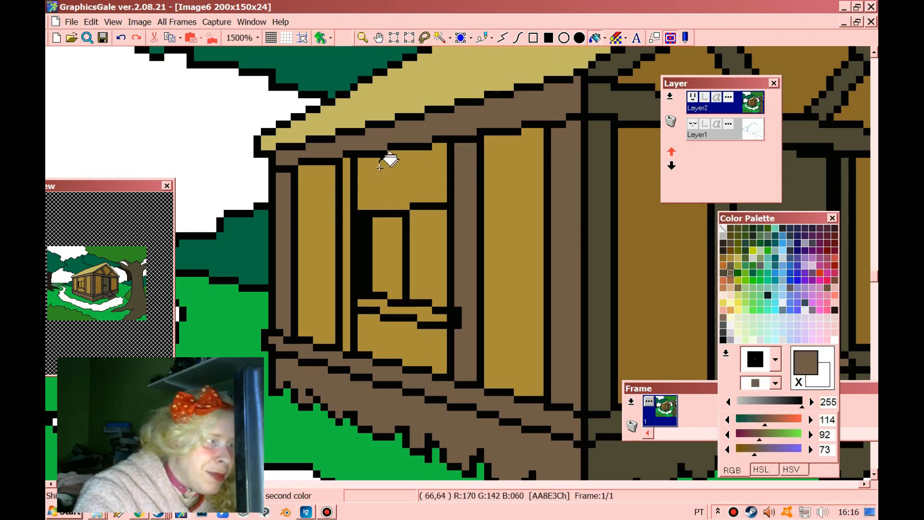
pyautogui.click(347, 174)
pyautogui.click(418, 310)
pyautogui.click(421, 267)
pyautogui.click(388, 255)
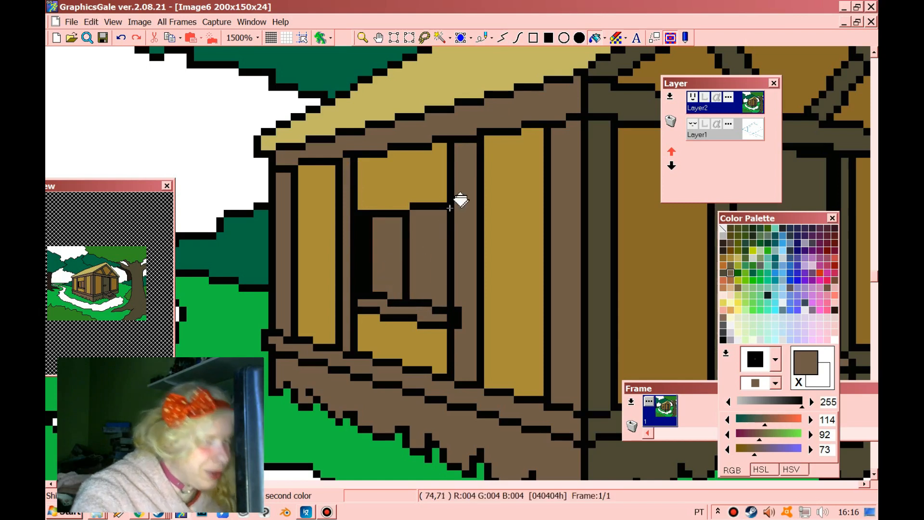
# Step: Reshape the top edge of the window panels with black pixels so it slants with the wall's perspective
pyautogui.click(502, 39)
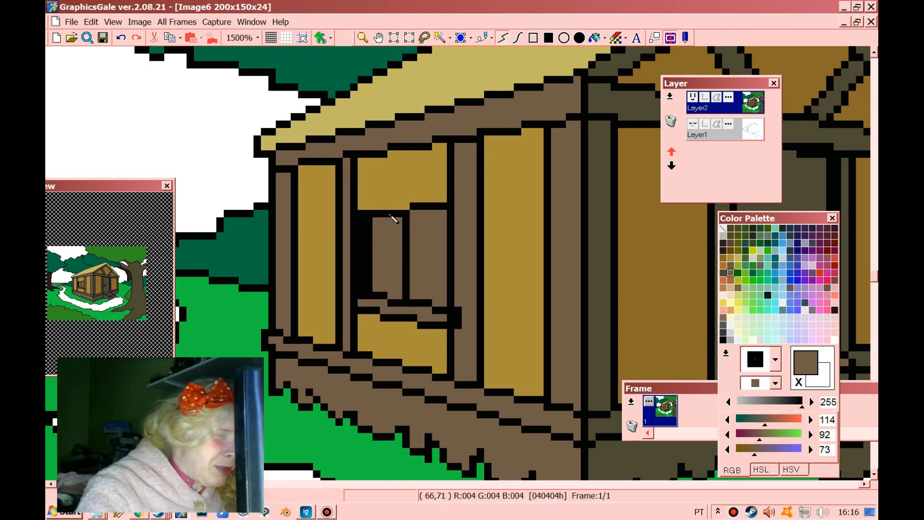
pyautogui.rightClick(390, 215)
pyautogui.moveTo(398, 206)
pyautogui.mouseDown()
pyautogui.moveTo(408, 206)
pyautogui.moveTo(384, 221)
pyautogui.moveTo(424, 215)
pyautogui.mouseUp()
pyautogui.click(378, 221)
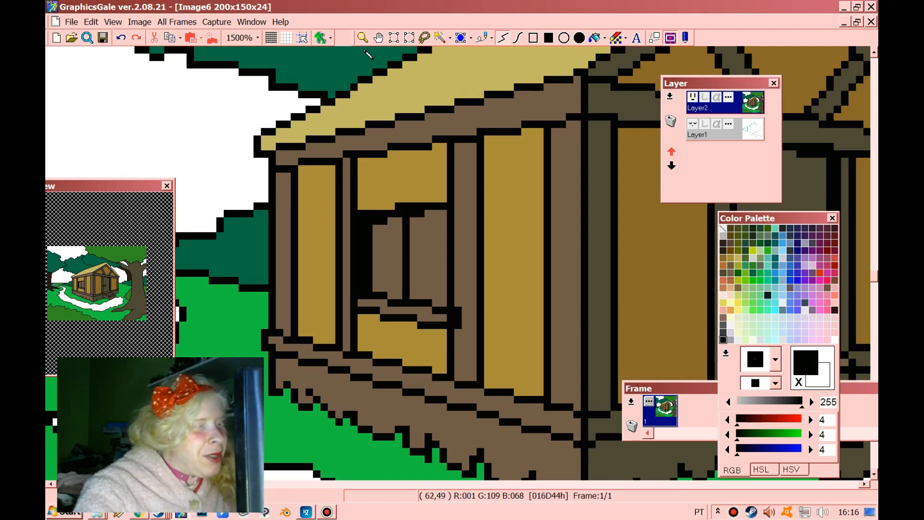
# Step: Add a small grass tuft to the path's near edge in front of the cabin, with a green base and black tip
pyautogui.click(364, 39)
pyautogui.scroll(-13, 371, 161)
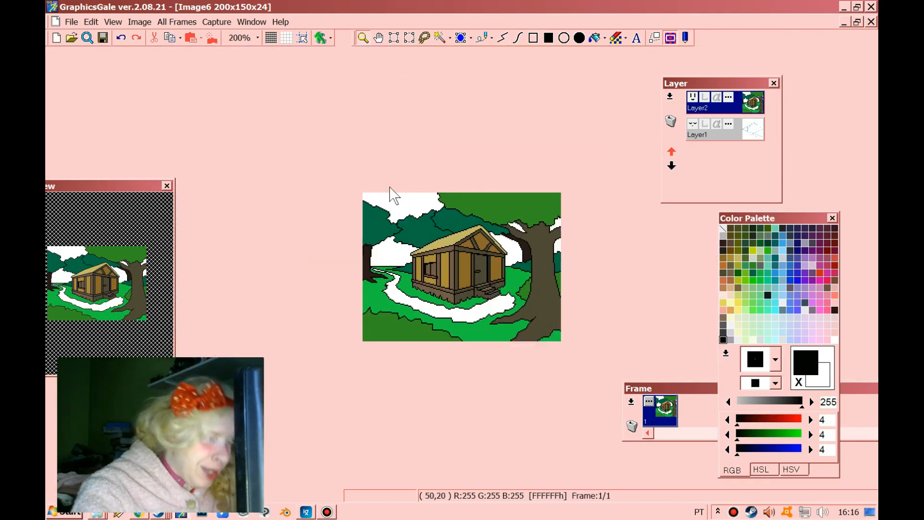
pyautogui.scroll(3, 444, 276)
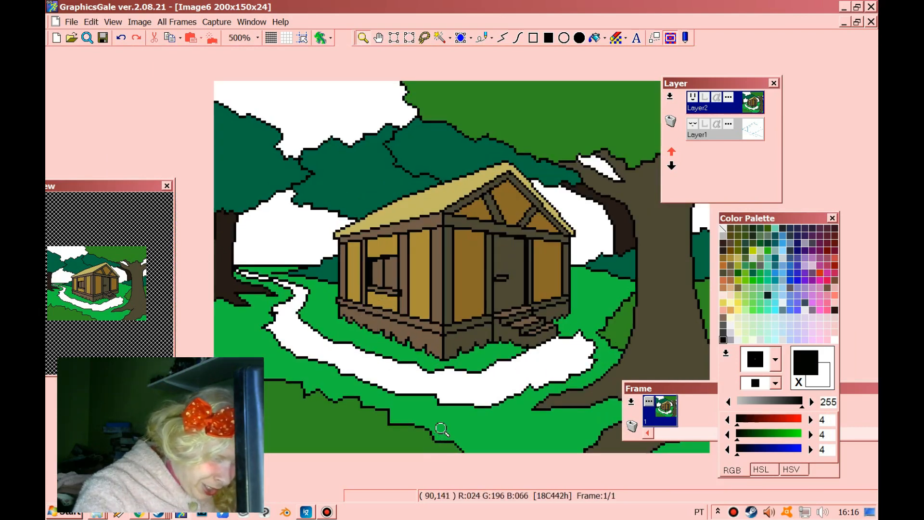
pyautogui.scroll(6, 442, 429)
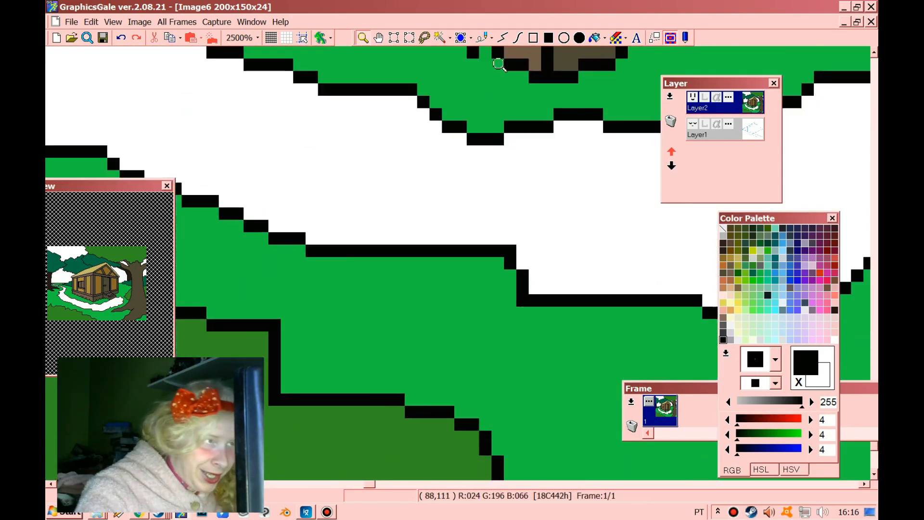
pyautogui.click(500, 40)
pyautogui.rightClick(391, 264)
pyautogui.click(377, 250)
pyautogui.rightClick(383, 251)
pyautogui.click(375, 238)
# Step: Add a wider pointed grass tuft beside the first one, filled with grass green (RGB 24, 196, 66) and outlined in black
pyautogui.rightClick(446, 297)
pyautogui.moveTo(435, 250); pyautogui.dragTo(453, 250)
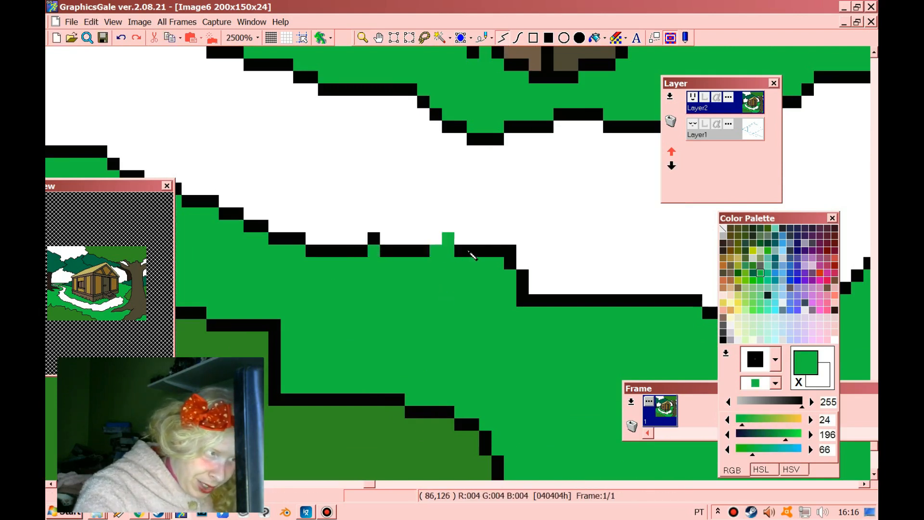
pyautogui.rightClick(469, 254)
pyautogui.click(461, 238)
pyautogui.click(448, 227)
pyautogui.click(435, 238)
pyautogui.rightClick(457, 275)
pyautogui.click(460, 251)
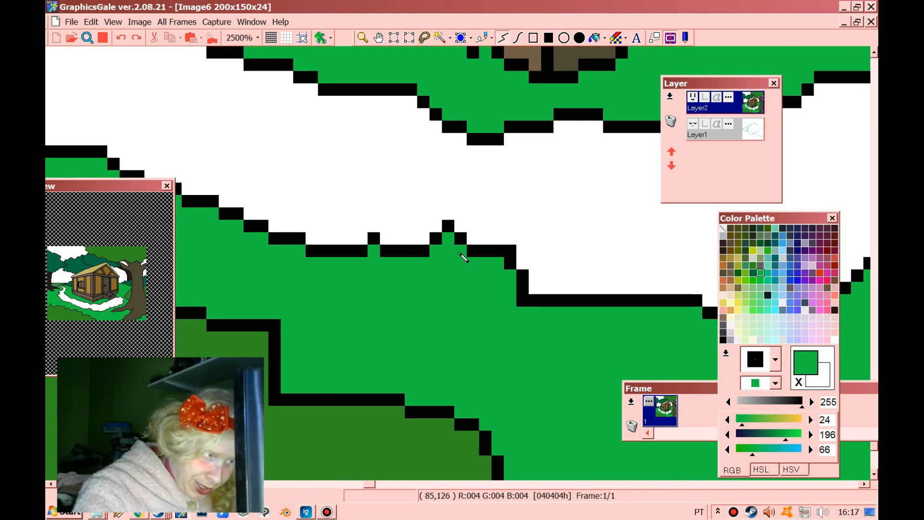
# Step: Clean up the outline corner after the wide tuft and add a one-pixel grass tuft on the next flat stretch of path edge
pyautogui.click(523, 299)
pyautogui.rightClick(580, 298)
pyautogui.click(572, 288)
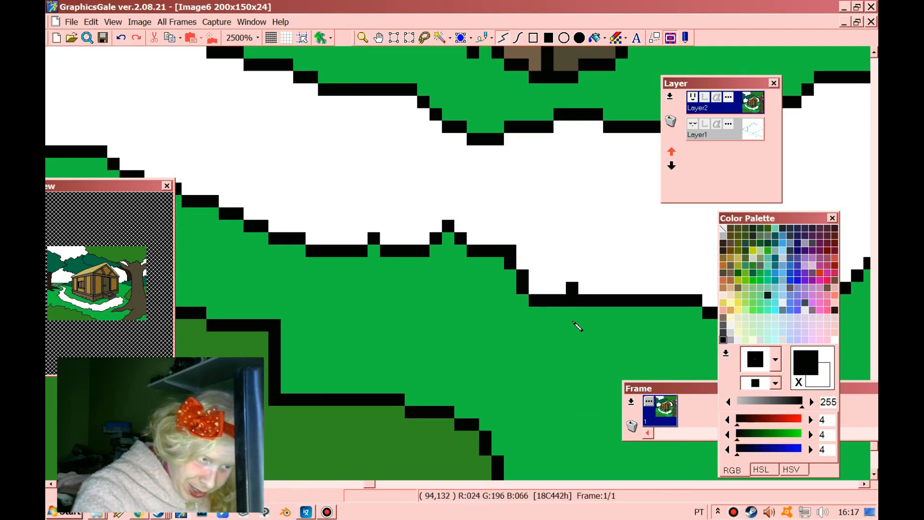
pyautogui.rightClick(575, 319)
pyautogui.click(572, 300)
# Step: Add a pointed grass tuft with a black outline and green inside on the lower flat stretch of the path's near edge
pyautogui.click(622, 299)
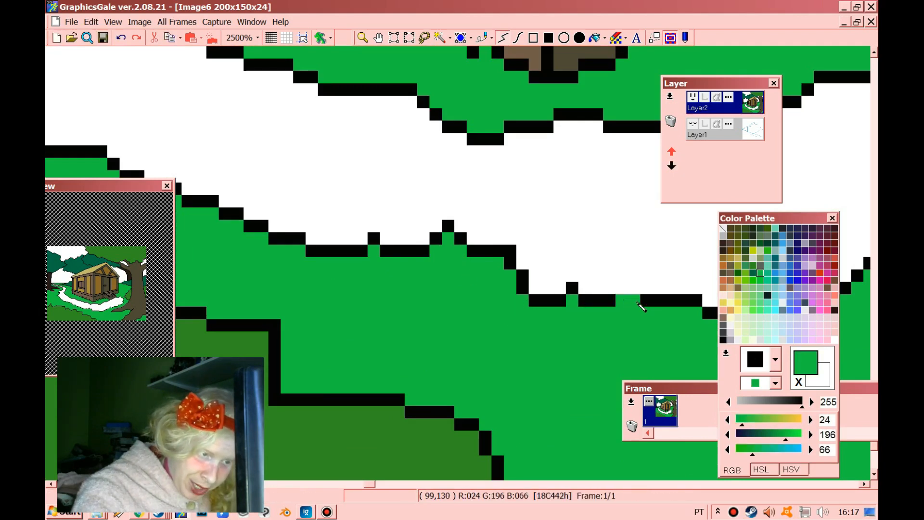
pyautogui.rightClick(644, 301)
pyautogui.click(634, 288)
pyautogui.click(622, 275)
pyautogui.click(609, 288)
pyautogui.rightClick(622, 298)
pyautogui.click(621, 288)
# Step: Add two small grass tufts with black tips and green bases, one on each side of the first tufts
pyautogui.rightClick(496, 248)
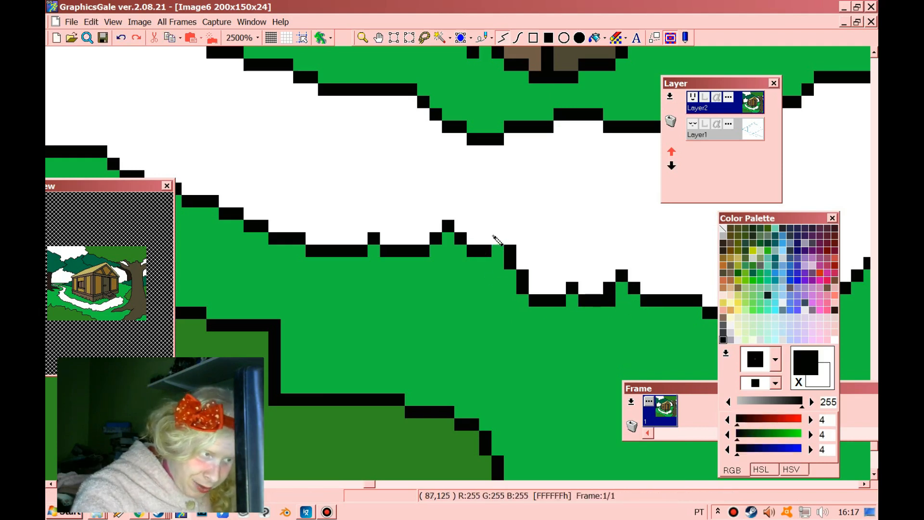
pyautogui.rightClick(346, 277)
pyautogui.click(337, 250)
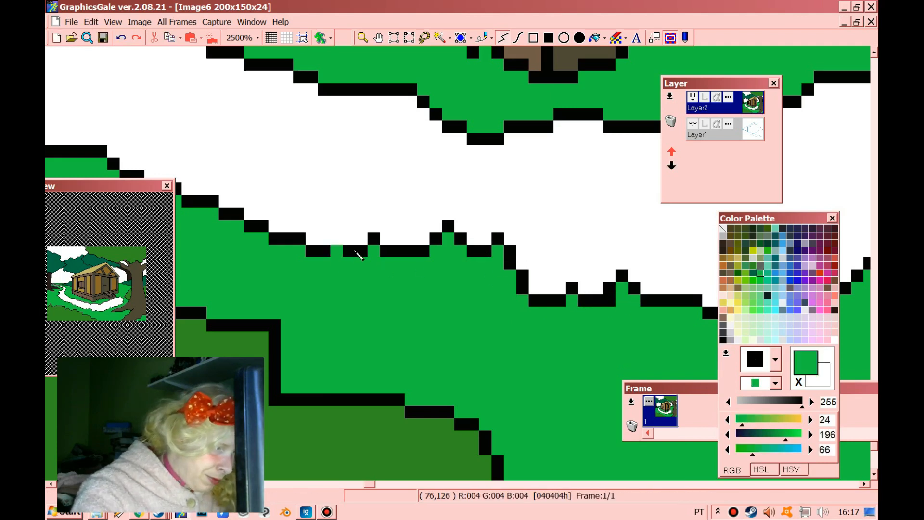
pyautogui.rightClick(358, 250)
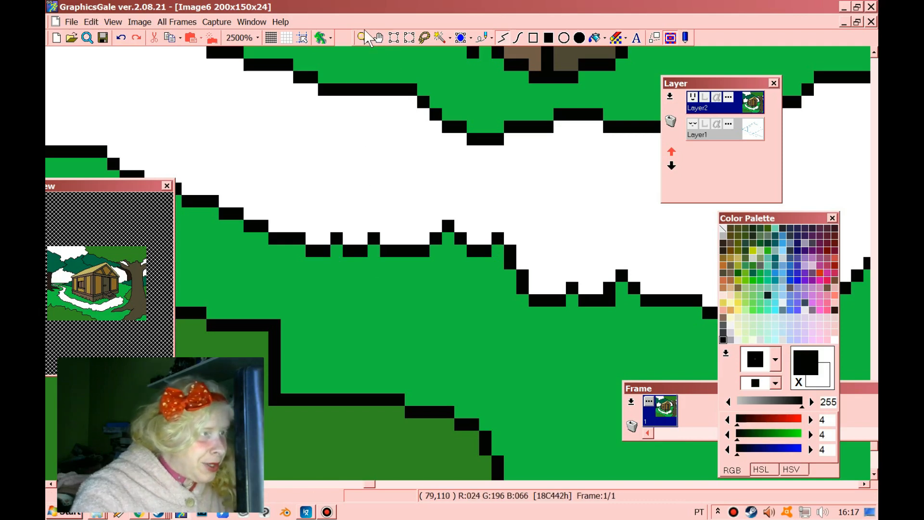
# Step: Add a narrow two-pixel-tall grass tuft, outlined in black with green inside, where the path's near edge begins rising toward the large tree
pyautogui.rightClick(369, 120)
pyautogui.click(363, 38)
pyautogui.rightClick(380, 99)
pyautogui.rightClick(388, 171)
pyautogui.rightClick(390, 185)
pyautogui.rightClick(395, 209)
pyautogui.rightClick(404, 224)
pyautogui.click(511, 414)
pyautogui.click(529, 435)
pyautogui.click(535, 435)
pyautogui.click(549, 433)
pyautogui.click(534, 410)
pyautogui.click(477, 313)
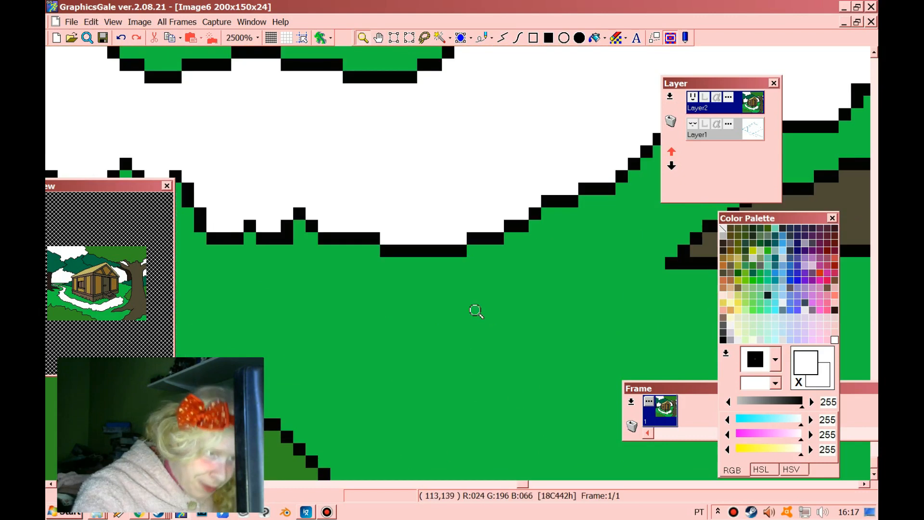
pyautogui.rightClick(489, 234)
pyautogui.moveTo(489, 226); pyautogui.dragTo(489, 217)
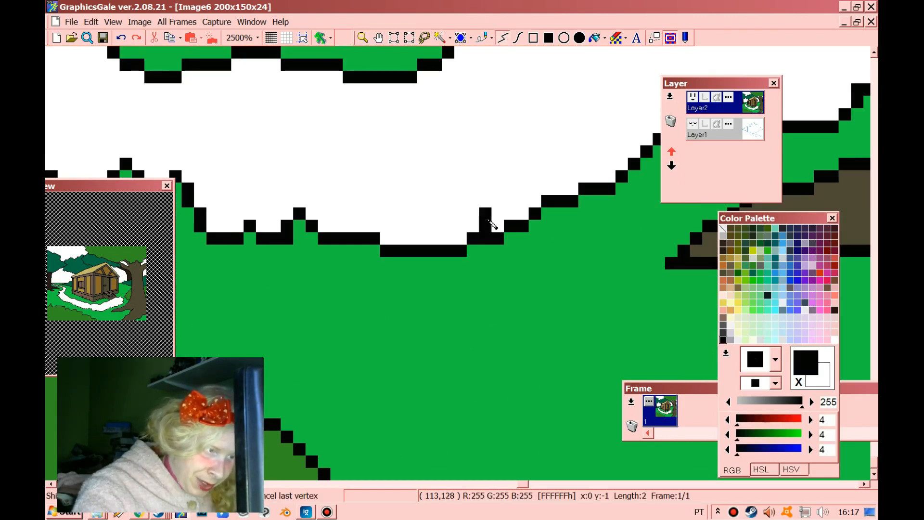
pyautogui.rightClick(487, 264)
pyautogui.click(489, 238)
pyautogui.click(489, 226)
pyautogui.rightClick(491, 226)
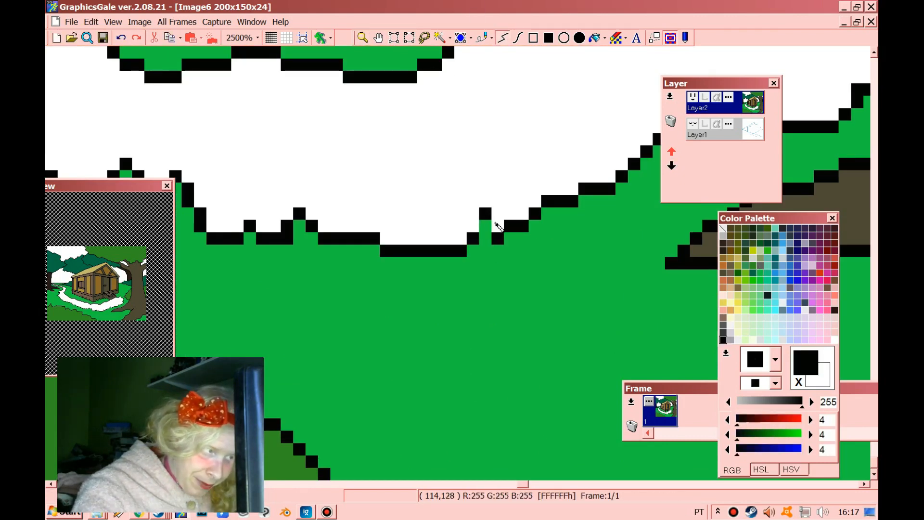
# Step: Add two small grass tufts with green bases and black tips on the rising part of the path edge near the large tree
pyautogui.rightClick(553, 213)
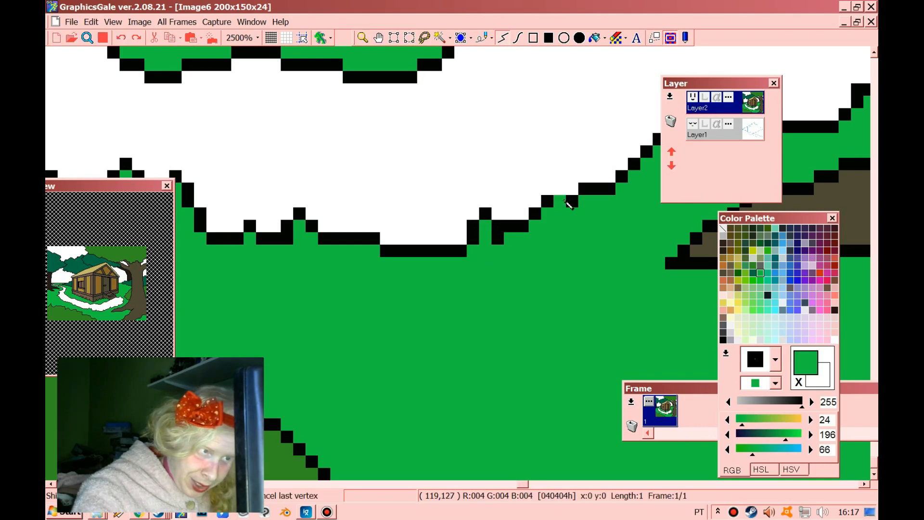
pyautogui.click(560, 201)
pyautogui.rightClick(577, 206)
pyautogui.click(560, 190)
pyautogui.rightClick(608, 207)
pyautogui.click(597, 189)
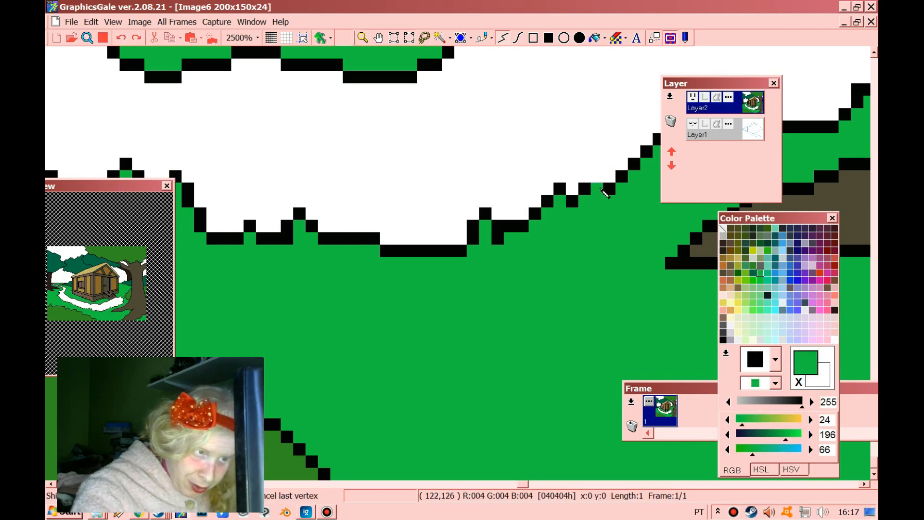
pyautogui.rightClick(596, 172)
pyautogui.rightClick(585, 189)
pyautogui.click(597, 176)
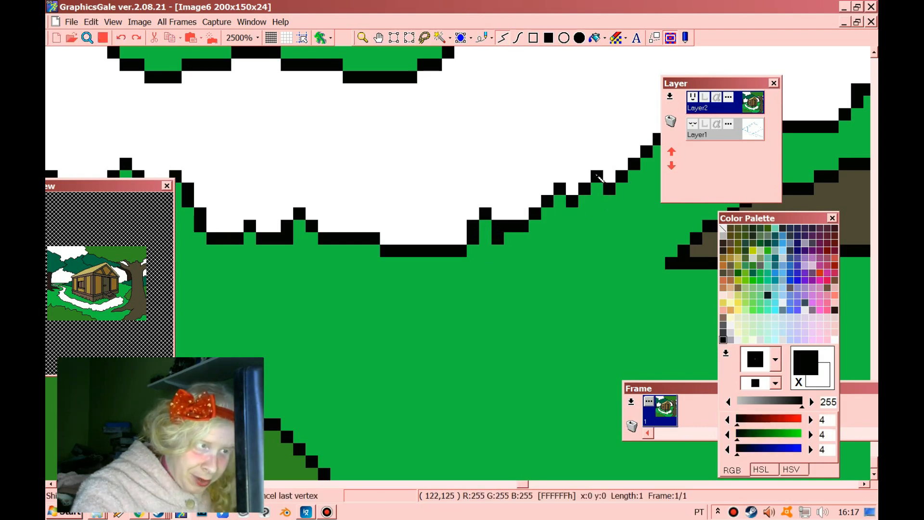
# Step: Add two more grass tufts with green bases and black outlines along the lowest stretch of the path's near edge
pyautogui.click(423, 238)
pyautogui.rightClick(424, 264)
pyautogui.click(424, 251)
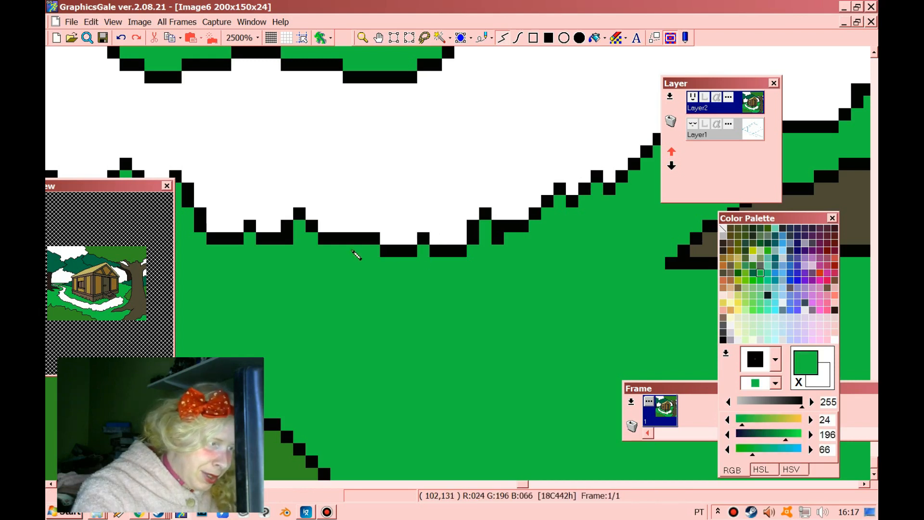
pyautogui.click(350, 238)
pyautogui.rightClick(330, 238)
pyautogui.click(337, 226)
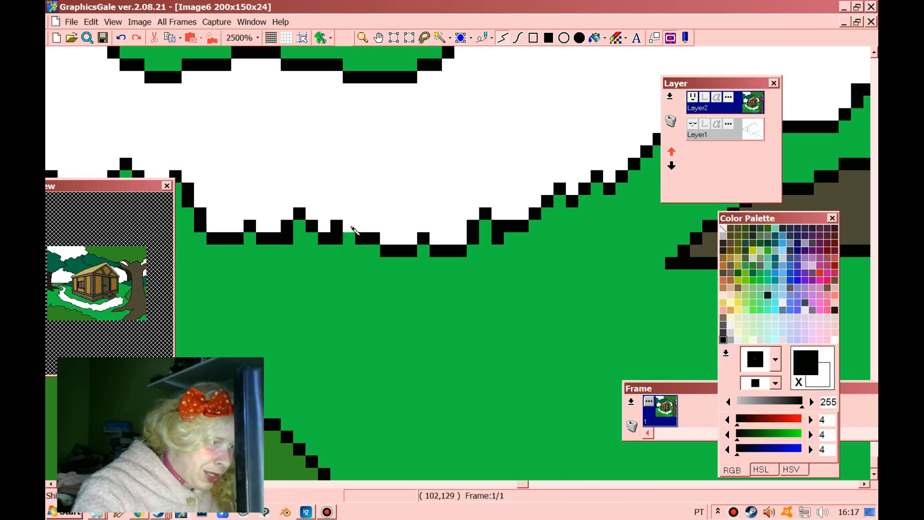
pyautogui.click(340, 214)
# Step: View the whole drawing, and magnify the path's near edge and the foreground bush outline on the cabin's window side
pyautogui.click(368, 40)
pyautogui.scroll(-9, 425, 122)
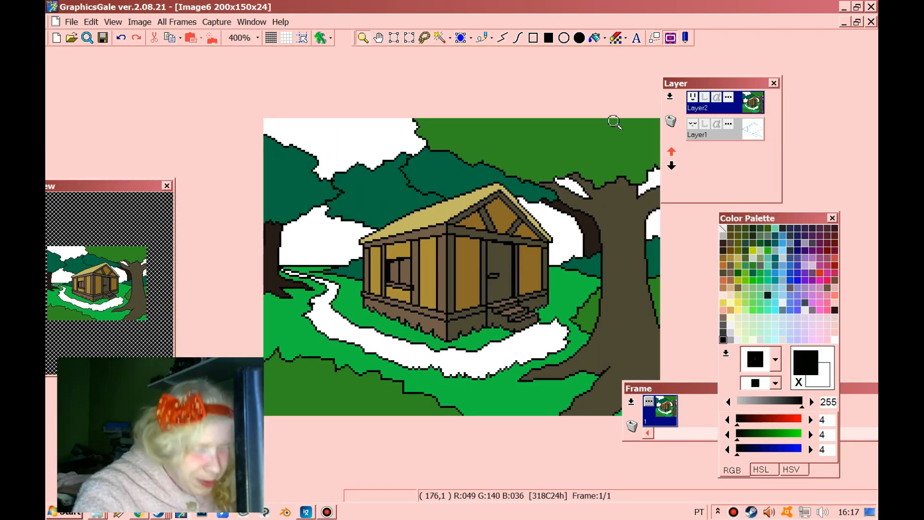
pyautogui.scroll(5, 355, 355)
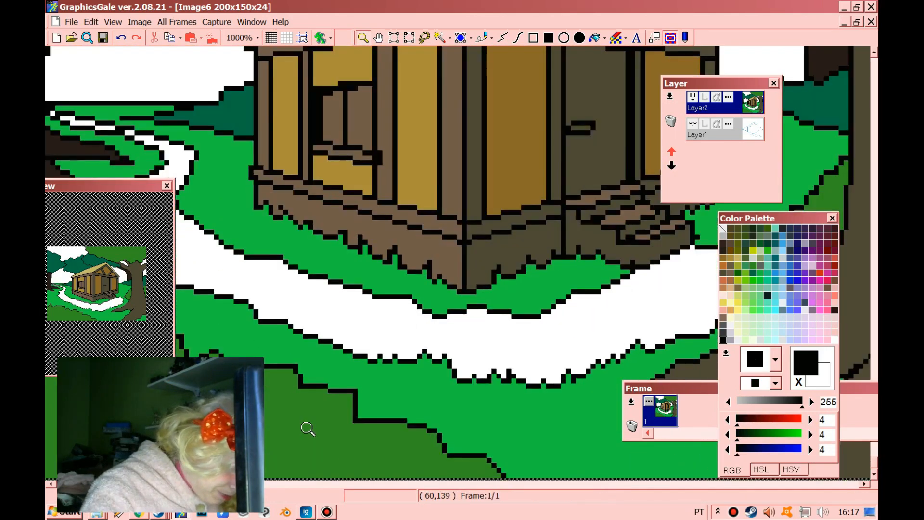
pyautogui.scroll(2, 308, 423)
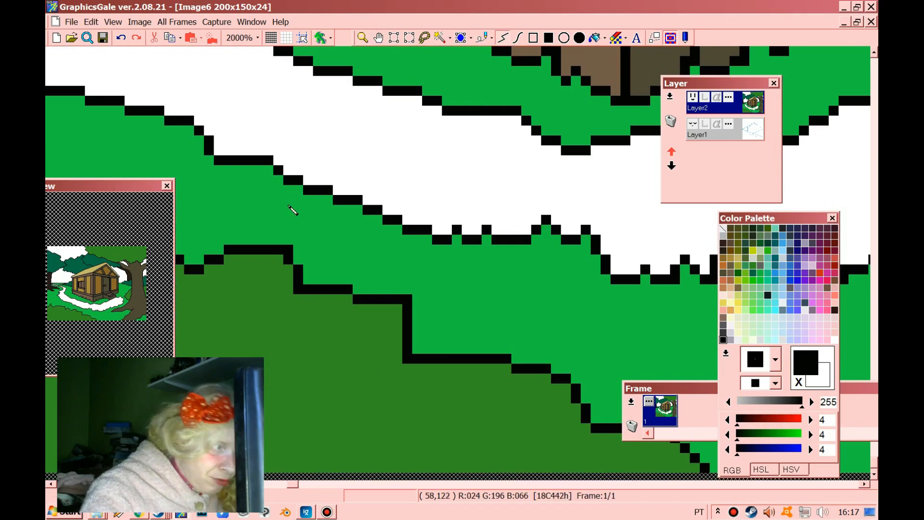
# Step: Add three grass tufts with green bases and black tips along the path's near edge on the cabin's window side
pyautogui.rightClick(341, 205)
pyautogui.click(348, 191)
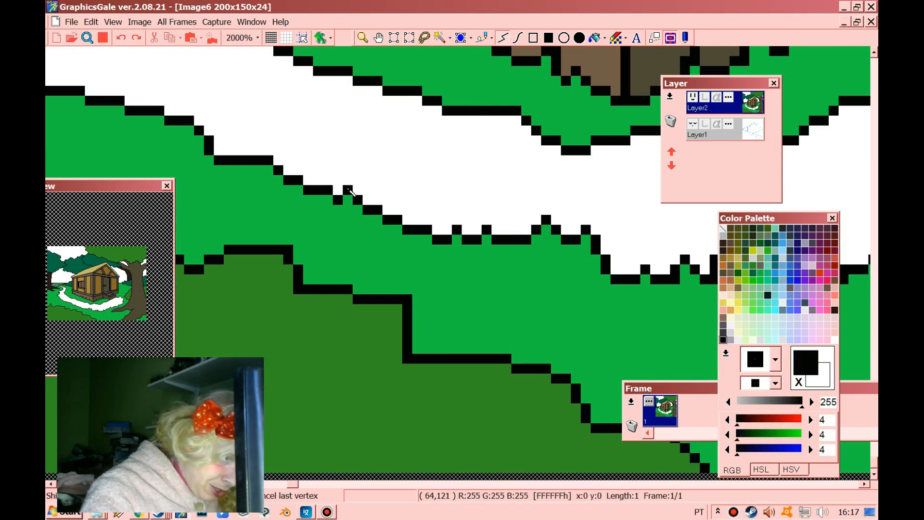
pyautogui.click(258, 150)
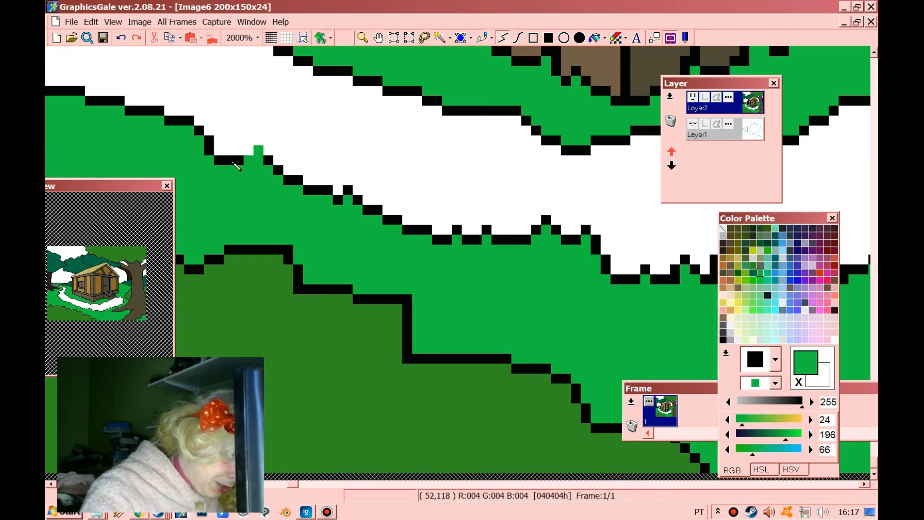
pyautogui.rightClick(240, 162)
pyautogui.moveTo(248, 151); pyautogui.dragTo(263, 139)
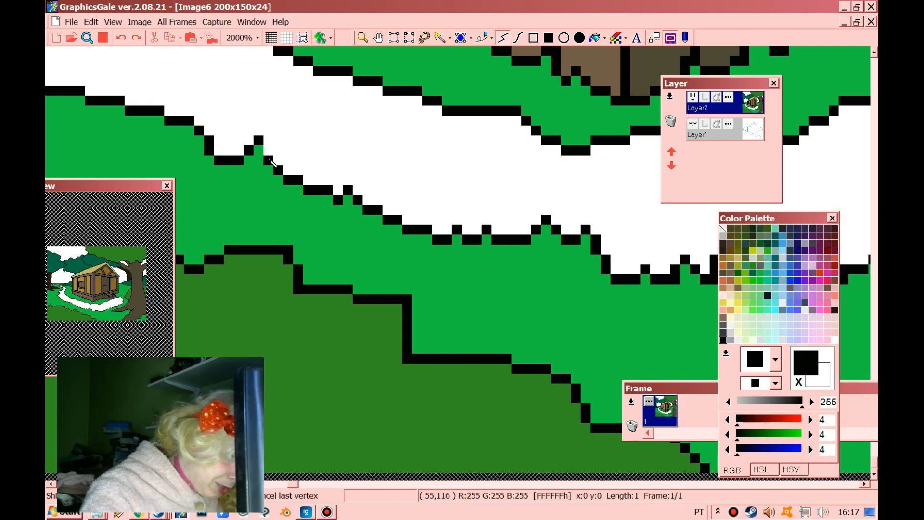
pyautogui.click(269, 159)
pyautogui.click(228, 150)
pyautogui.rightClick(228, 169)
pyautogui.click(228, 160)
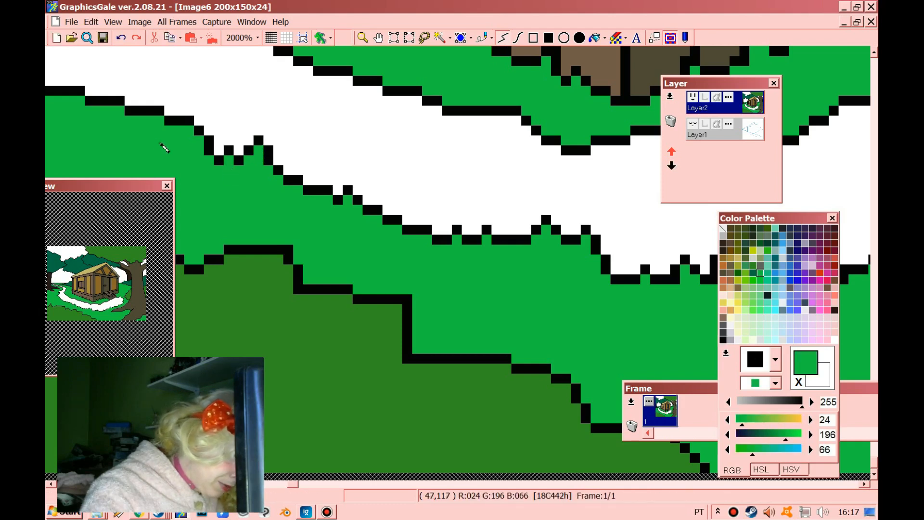
# Step: Add three single-pixel grass tufts with green bases and black tips farther up the path's near edge, toward the background
pyautogui.rightClick(154, 117)
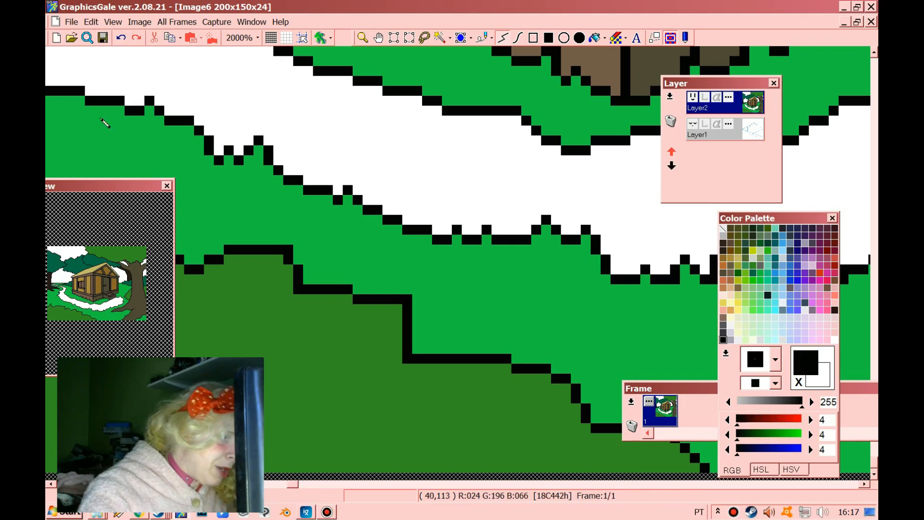
pyautogui.rightClick(101, 115)
pyautogui.click(100, 101)
pyautogui.rightClick(90, 100)
pyautogui.click(100, 81)
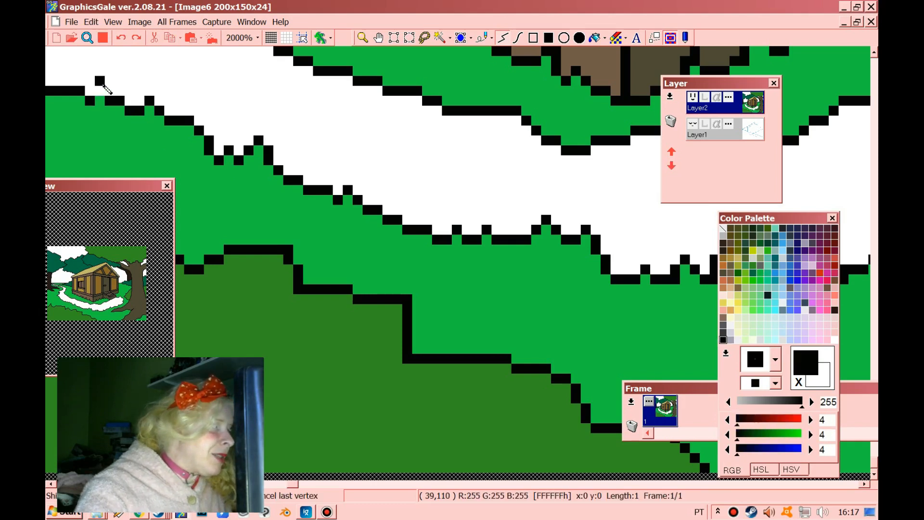
pyautogui.rightClick(116, 86)
pyautogui.click(100, 81)
pyautogui.rightClick(58, 109)
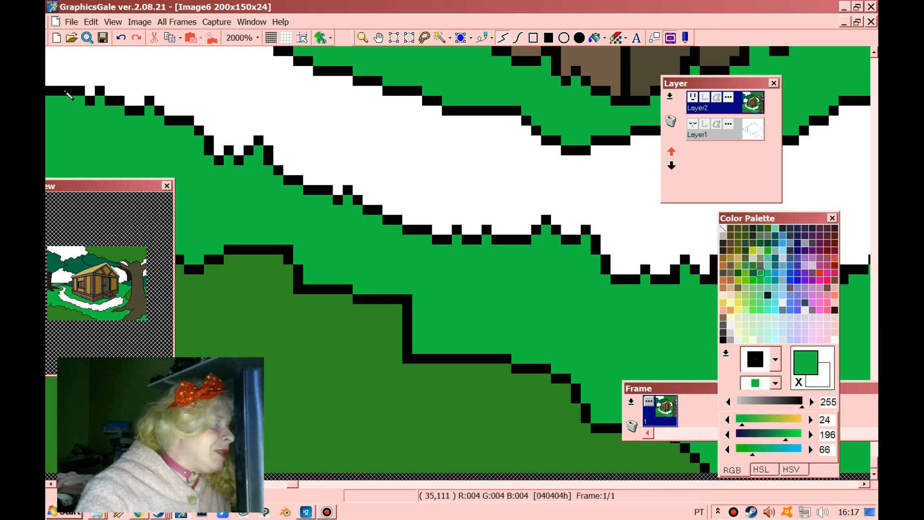
pyautogui.rightClick(70, 91)
pyautogui.click(70, 80)
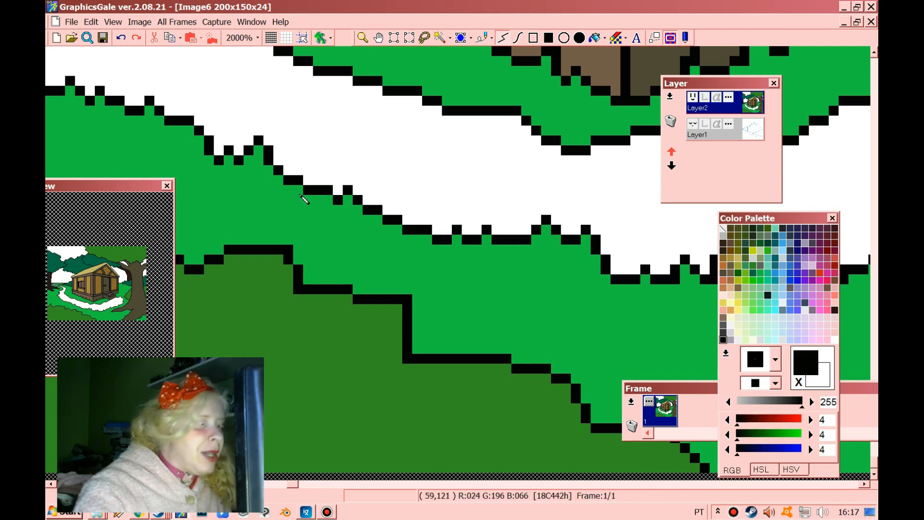
# Step: Add a small green tuft with a black tip on the bare slope between the tufts already on the path's near edge
pyautogui.rightClick(309, 200)
pyautogui.click(308, 190)
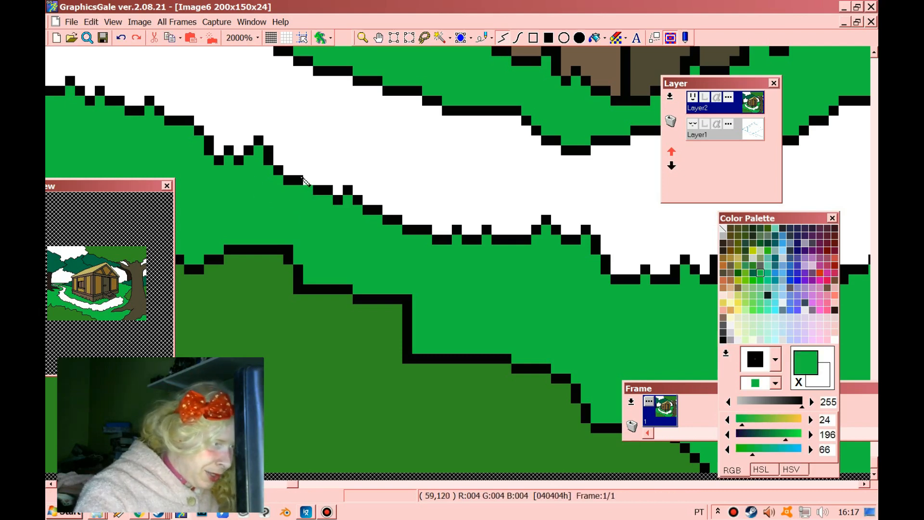
pyautogui.rightClick(302, 180)
pyautogui.click(307, 179)
pyautogui.click(299, 170)
pyautogui.rightClick(305, 199)
pyautogui.click(308, 180)
pyautogui.click(299, 181)
pyautogui.rightClick(299, 171)
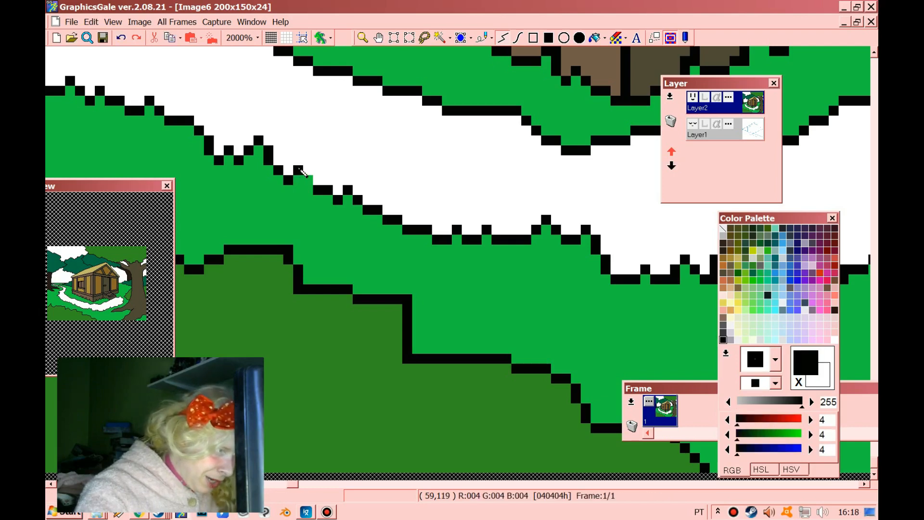
pyautogui.click(307, 180)
# Step: Check the whole drawing and move the Frame window off the foreground beside the large tree
pyautogui.click(364, 40)
pyautogui.rightClick(287, 140)
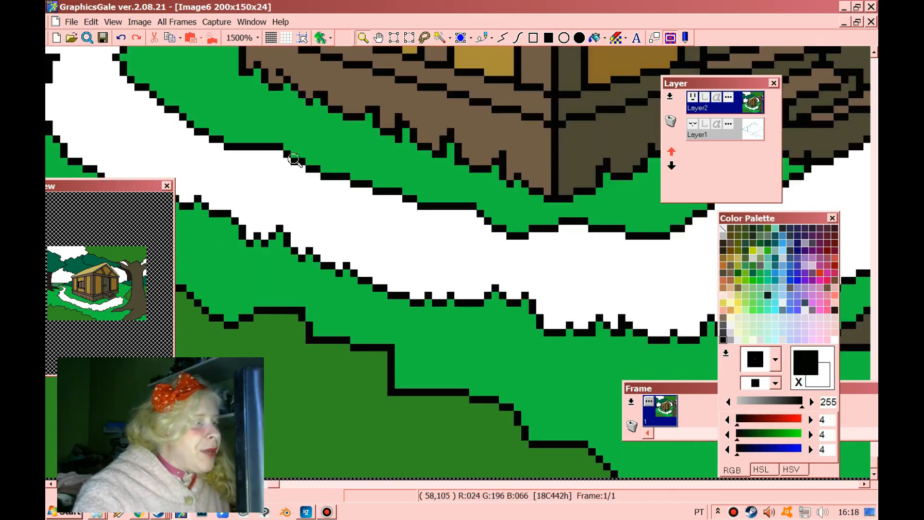
pyautogui.rightClick(282, 193)
pyautogui.rightClick(277, 223)
pyautogui.rightClick(284, 231)
pyautogui.rightClick(311, 245)
pyautogui.rightClick(346, 250)
pyautogui.rightClick(382, 254)
pyautogui.click(385, 255)
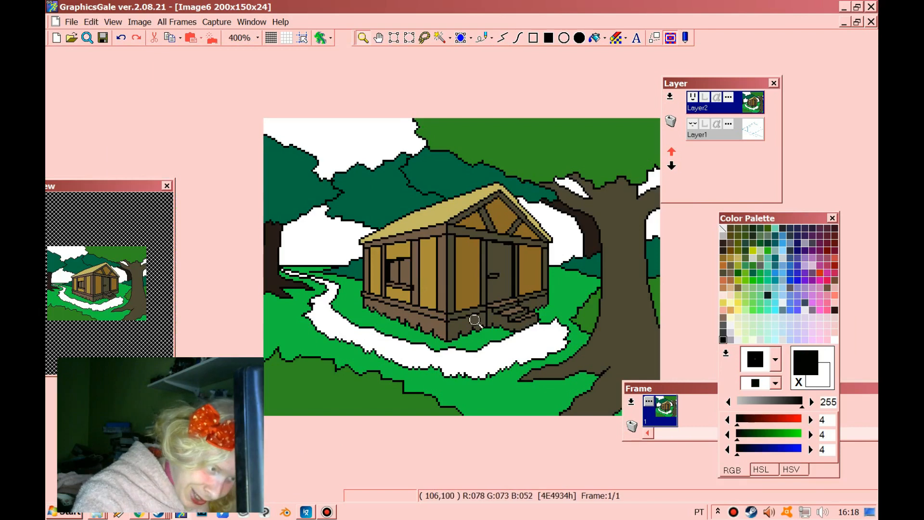
pyautogui.click(475, 320)
pyautogui.click(558, 382)
pyautogui.moveTo(658, 385); pyautogui.dragTo(288, 173)
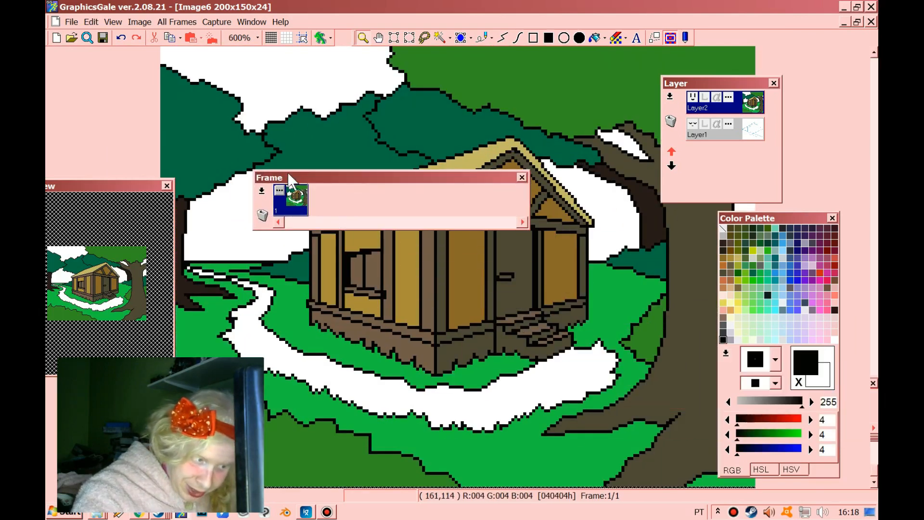
# Step: Add two single-pixel grass tufts with green bases and black tips on the path's near edge above the large tree's root
pyautogui.click(625, 395)
pyautogui.click(642, 401)
pyautogui.click(662, 403)
pyautogui.click(662, 400)
pyautogui.click(655, 387)
pyautogui.click(651, 382)
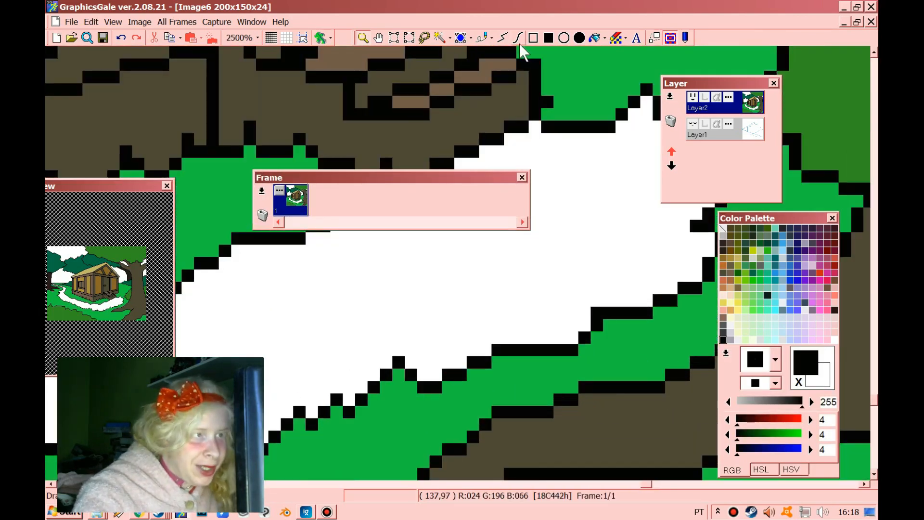
pyautogui.rightClick(536, 362)
pyautogui.click(535, 351)
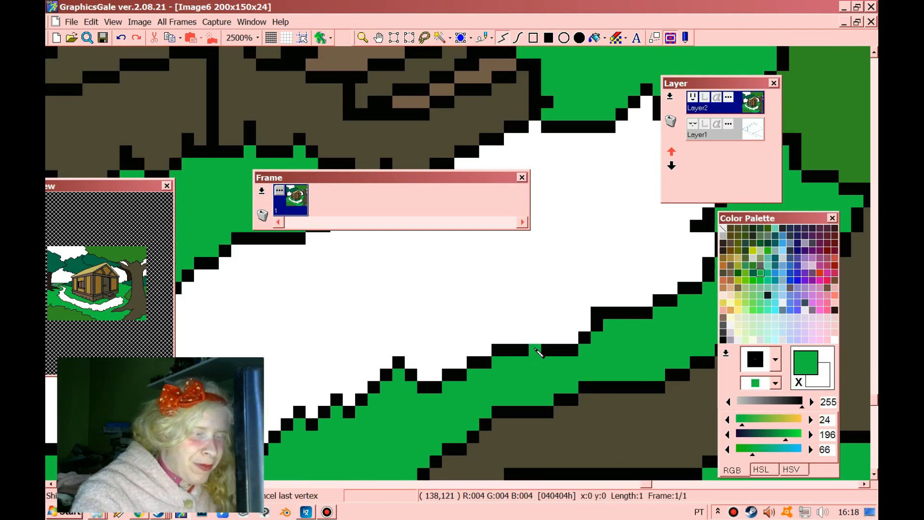
pyautogui.rightClick(543, 350)
pyautogui.click(535, 337)
pyautogui.rightClick(629, 335)
pyautogui.click(622, 312)
pyautogui.rightClick(640, 312)
pyautogui.click(622, 300)
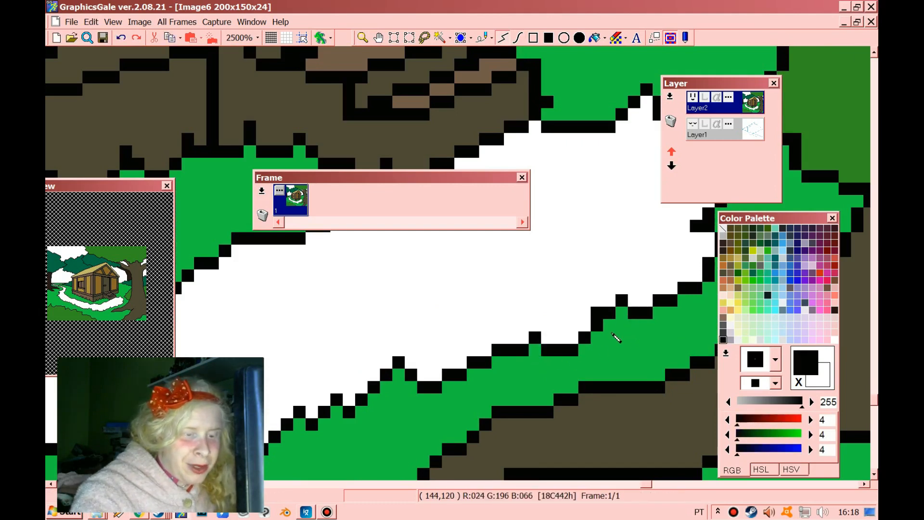
# Step: Add a taller grass tuft where the edge steps up between those two tufts, outlined in black with green inside
pyautogui.rightClick(590, 315)
pyautogui.rightClick(597, 360)
pyautogui.click(584, 337)
pyautogui.rightClick(601, 323)
pyautogui.click(585, 312)
pyautogui.click(572, 324)
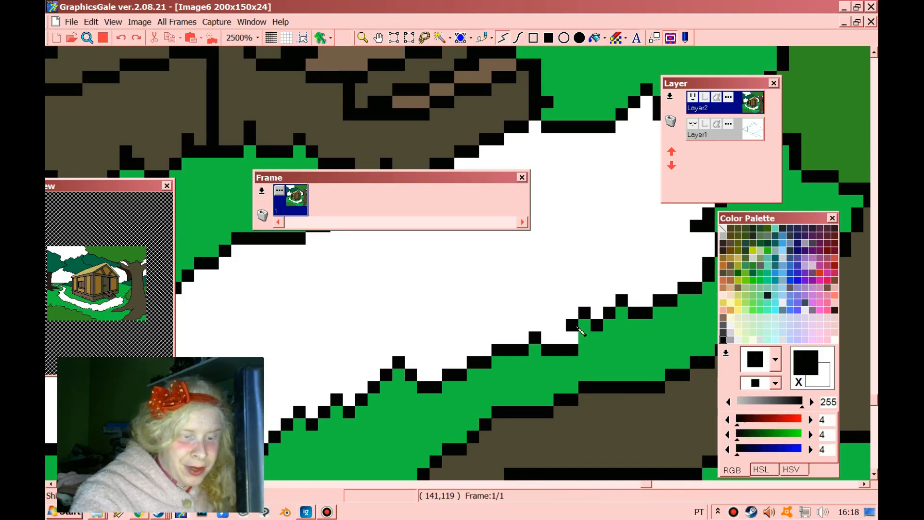
pyautogui.click(572, 337)
pyautogui.rightClick(573, 361)
pyautogui.click(572, 349)
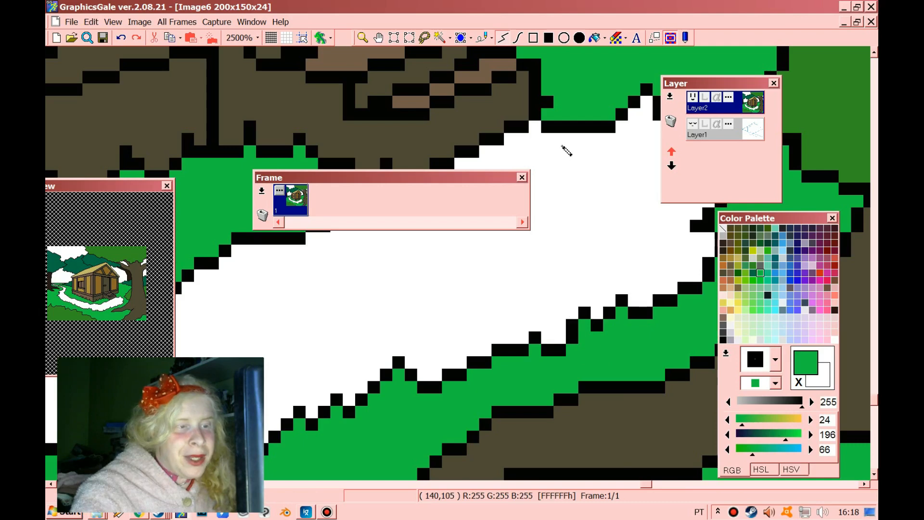
# Step: Reshape the path's far edge beside the cabin steps by recolouring single outline pixels white, black and green
pyautogui.rightClick(555, 141)
pyautogui.click(552, 128)
pyautogui.rightClick(557, 125)
pyautogui.click(551, 115)
pyautogui.rightClick(559, 106)
pyautogui.click(552, 103)
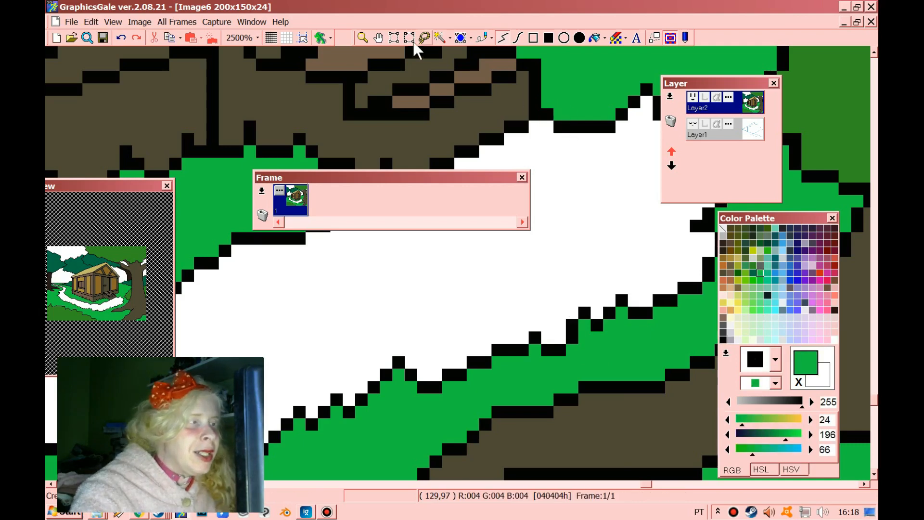
# Step: Fill the main part of the white path with light brown, RGB 185, 123, 83
pyautogui.click(363, 37)
pyautogui.rightClick(296, 109)
pyautogui.rightClick(297, 114)
pyautogui.rightClick(298, 113)
pyautogui.rightClick(298, 117)
pyautogui.rightClick(298, 116)
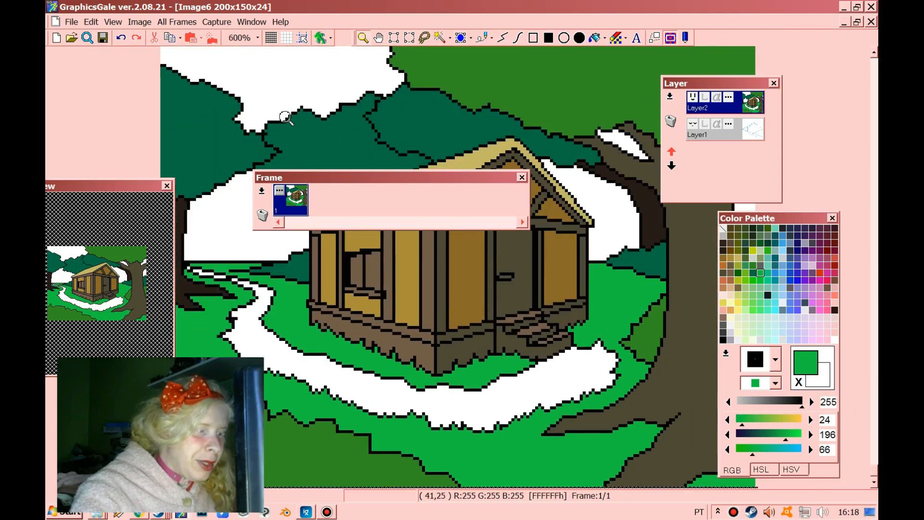
pyautogui.rightClick(299, 119)
pyautogui.moveTo(417, 176); pyautogui.dragTo(578, 383)
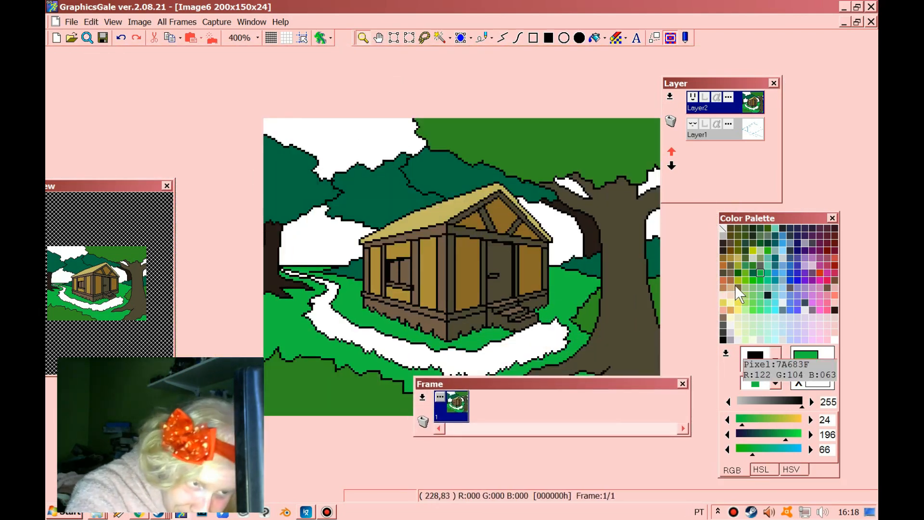
pyautogui.click(722, 286)
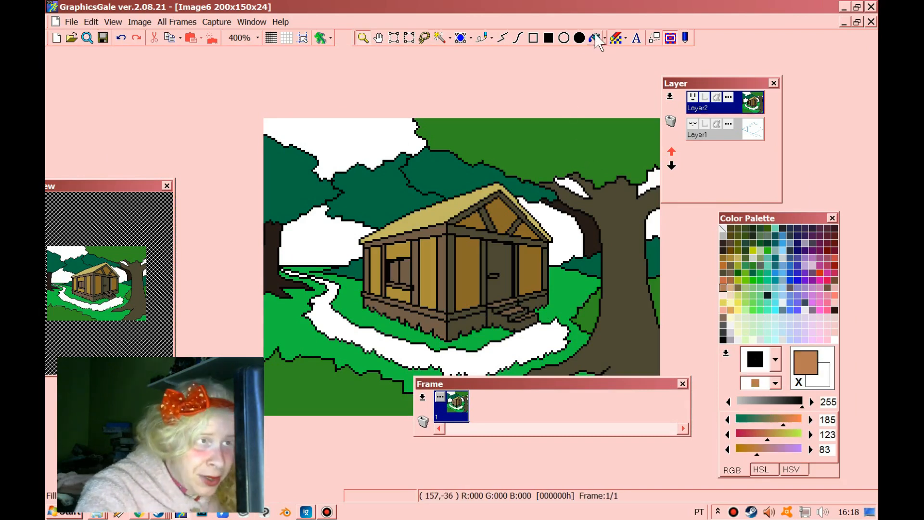
pyautogui.click(517, 348)
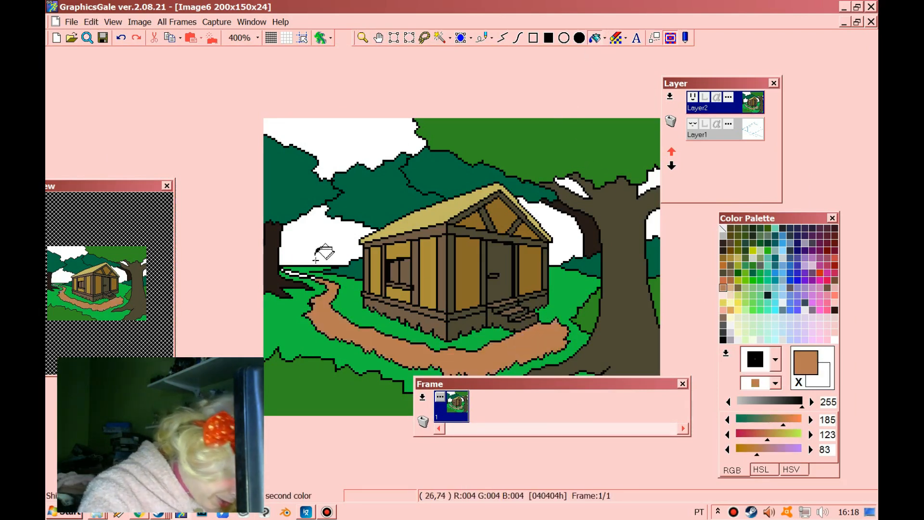
# Step: Paint the remaining white fragments at the distant end of the path with the same light brown
pyautogui.scroll(2, 311, 227)
pyautogui.moveTo(103, 186); pyautogui.dragTo(424, 287)
pyautogui.scroll(4, 61, 295)
pyautogui.scroll(3, 61, 298)
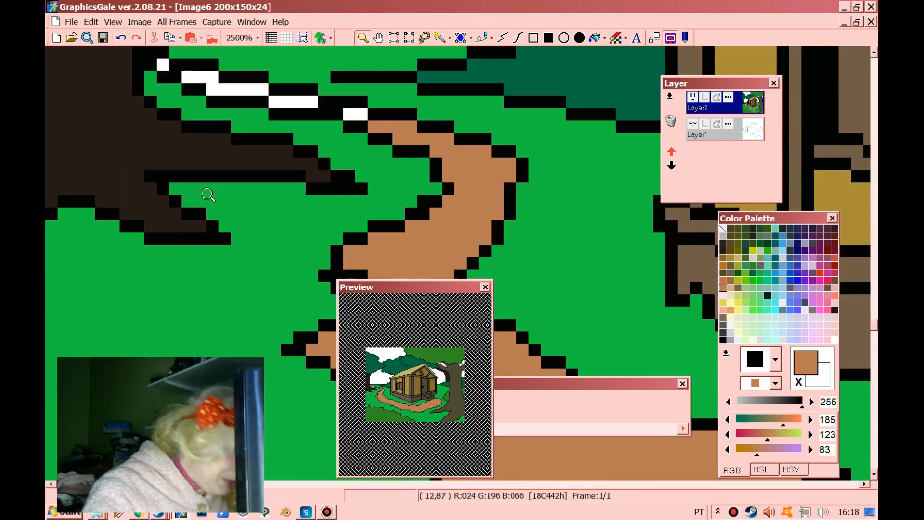
pyautogui.click(503, 37)
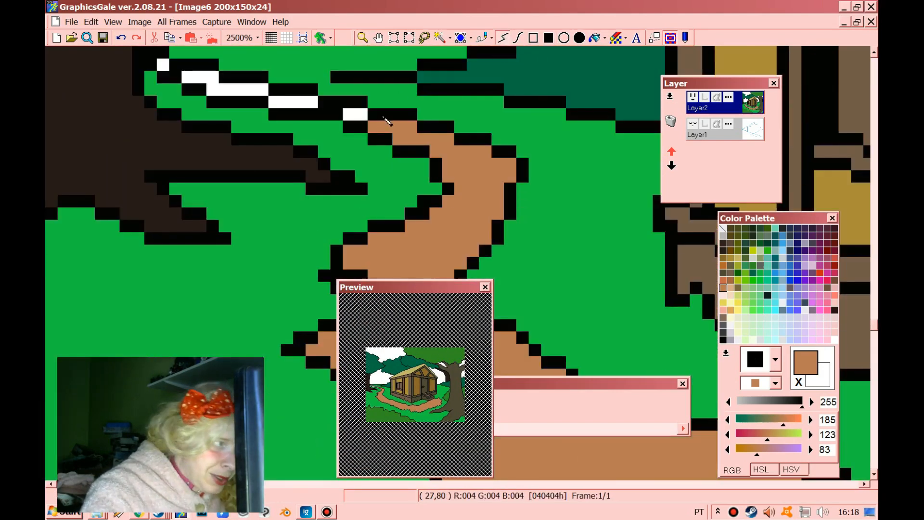
pyautogui.click(355, 116)
pyautogui.moveTo(300, 102)
pyautogui.mouseDown()
pyautogui.moveTo(213, 89)
pyautogui.moveTo(190, 76)
pyautogui.mouseUp()
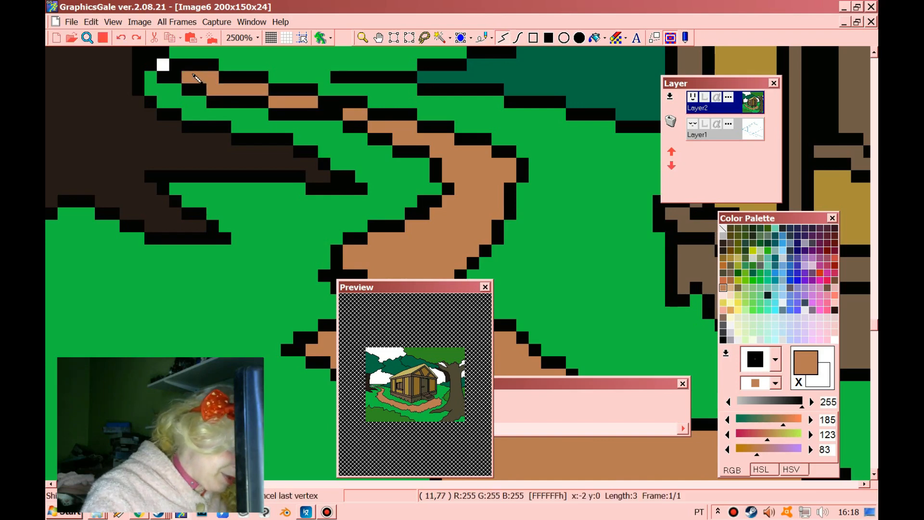
pyautogui.click(163, 64)
# Step: Move the Preview window off the drawing and convert all frames to 8bpp (256 Colors) with the Type A algorithm
pyautogui.click(362, 37)
pyautogui.rightClick(405, 91)
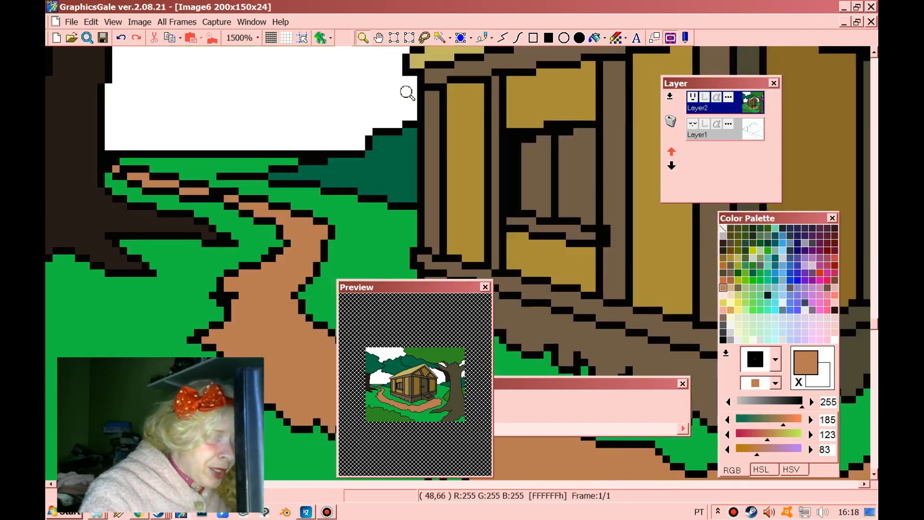
pyautogui.rightClick(405, 91)
pyautogui.rightClick(427, 103)
pyautogui.rightClick(439, 117)
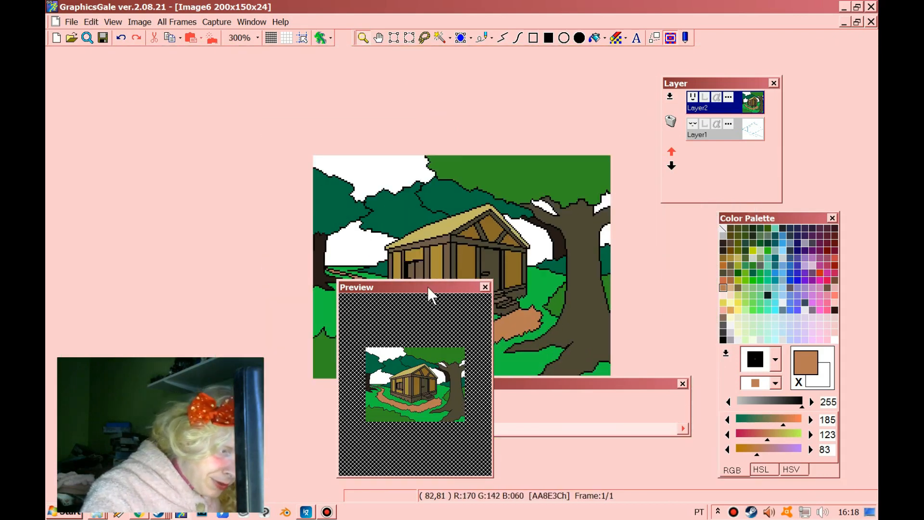
pyautogui.moveTo(427, 287); pyautogui.dragTo(162, 145)
pyautogui.click(177, 22)
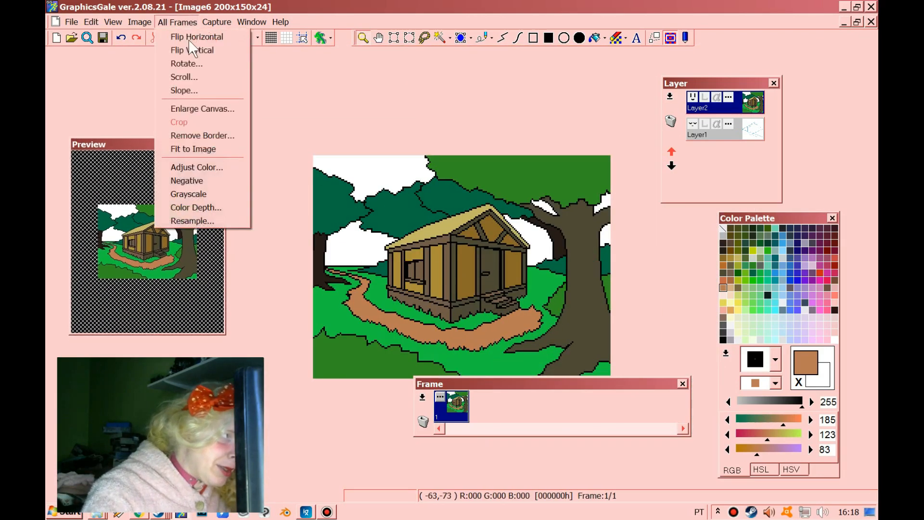
pyautogui.click(215, 203)
pyautogui.click(361, 261)
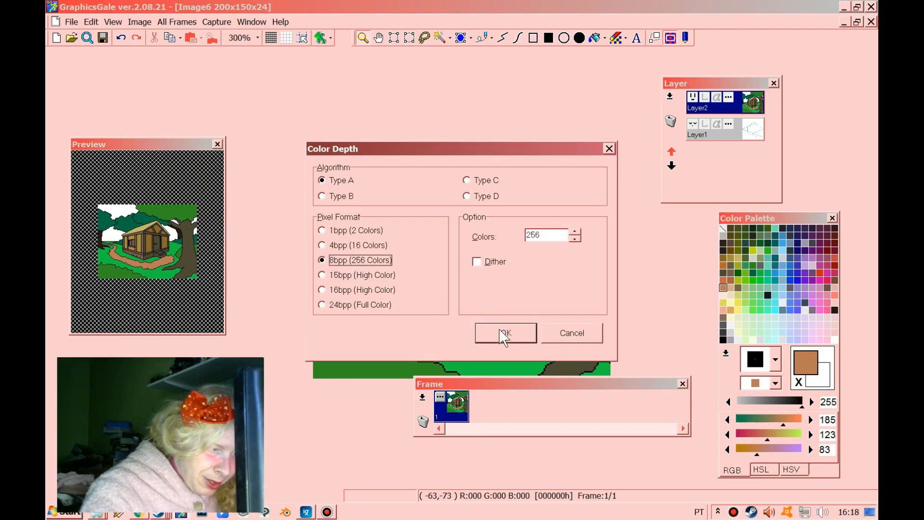
pyautogui.click(504, 334)
# Step: Move the Color Palette aside and darken the palette entry of the cabin front's beams to RGB 62, 57, 40
pyautogui.moveTo(776, 219); pyautogui.dragTo(208, 58)
pyautogui.scroll(12, 433, 210)
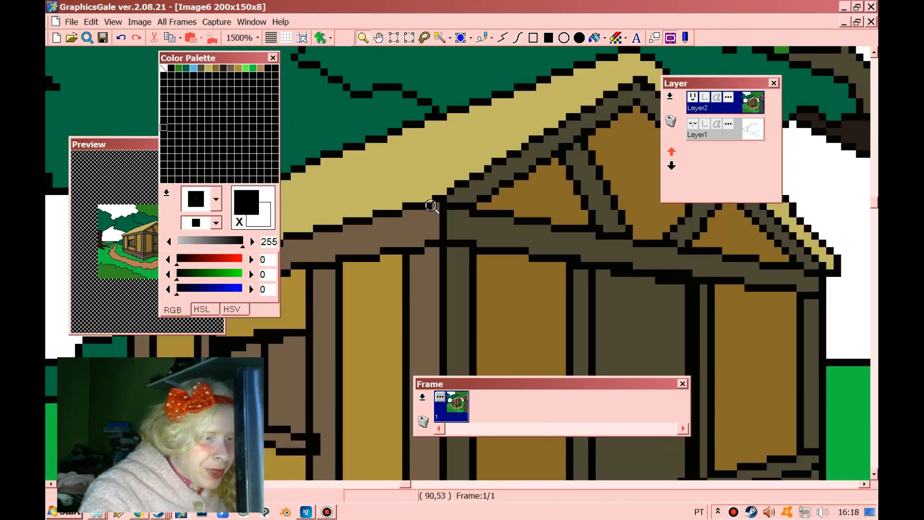
pyautogui.click(504, 38)
pyautogui.rightClick(464, 231)
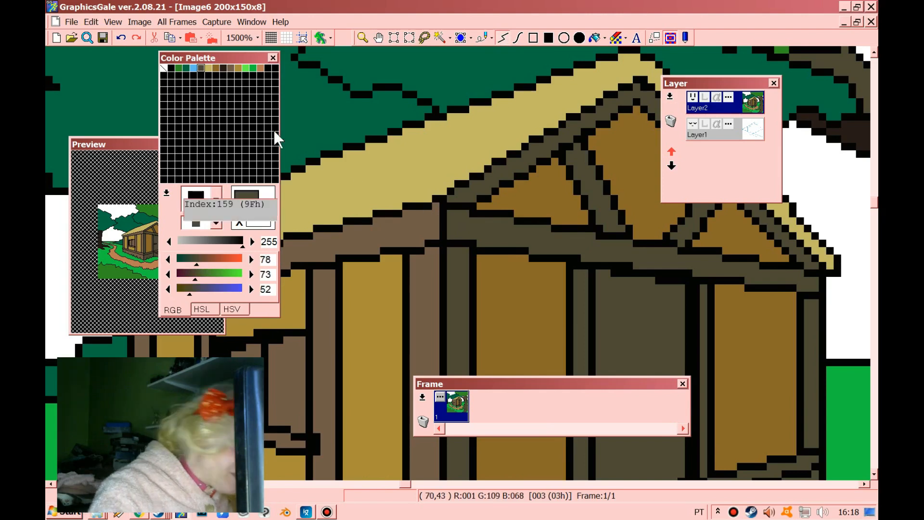
pyautogui.doubleClick(201, 67)
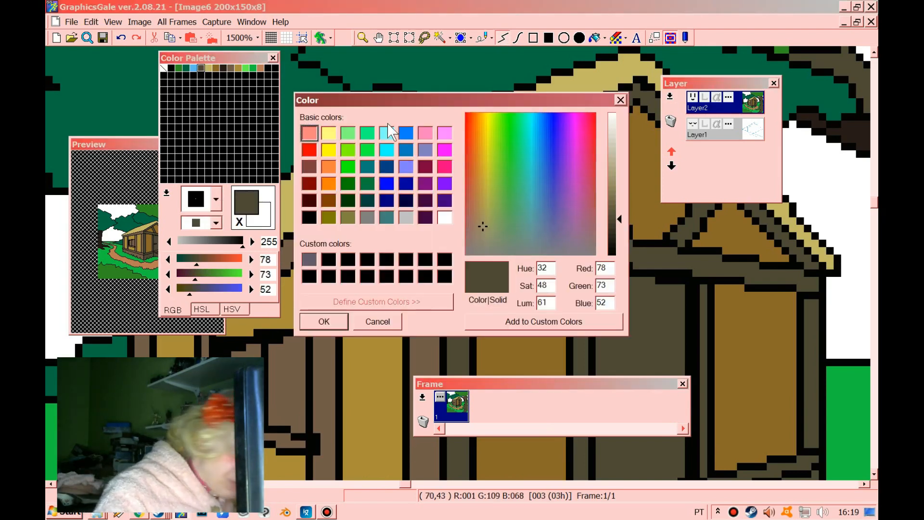
pyautogui.moveTo(620, 223); pyautogui.dragTo(620, 227)
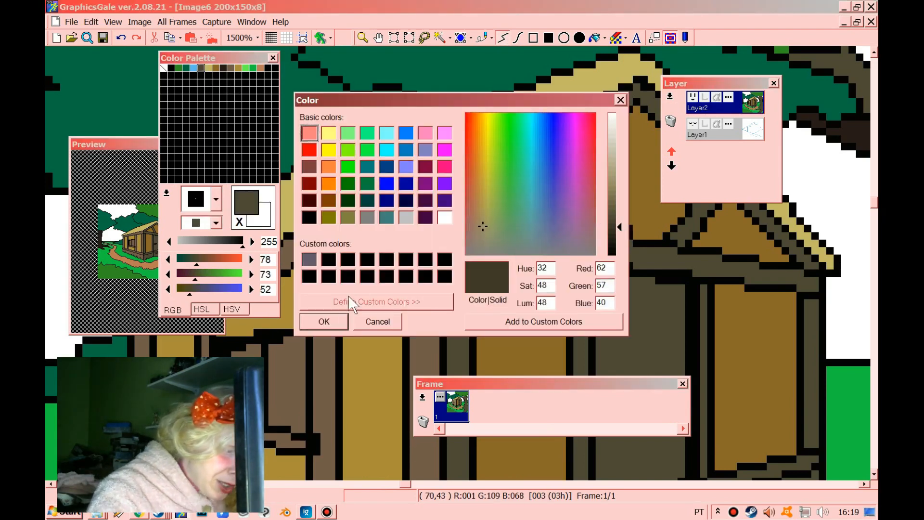
pyautogui.click(337, 322)
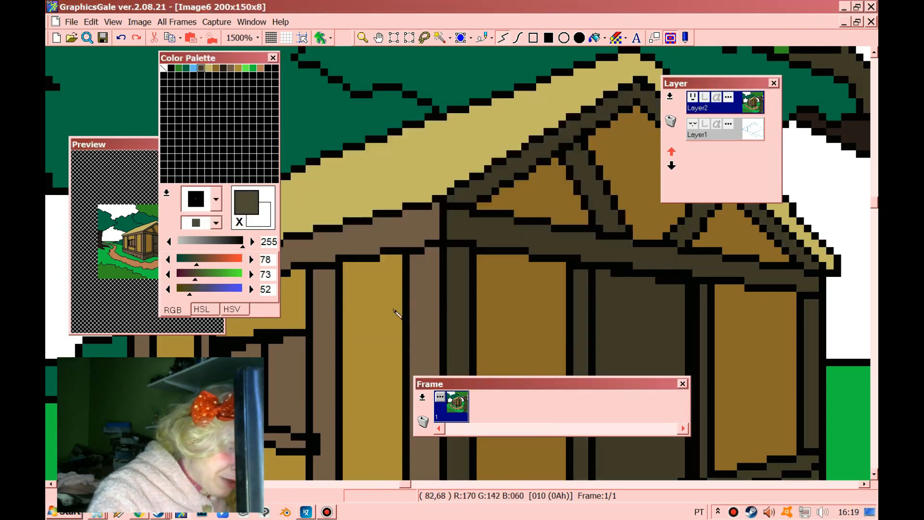
# Step: Change the palette entry of the cabin's side-wall beams to a redder brown, RGB 116, 78, 65
pyautogui.doubleClick(230, 67)
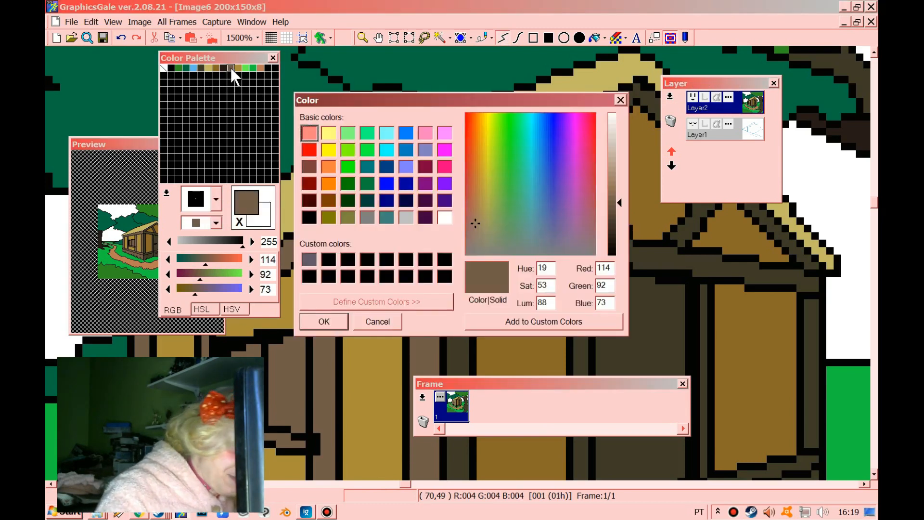
pyautogui.click(473, 226)
pyautogui.click(617, 206)
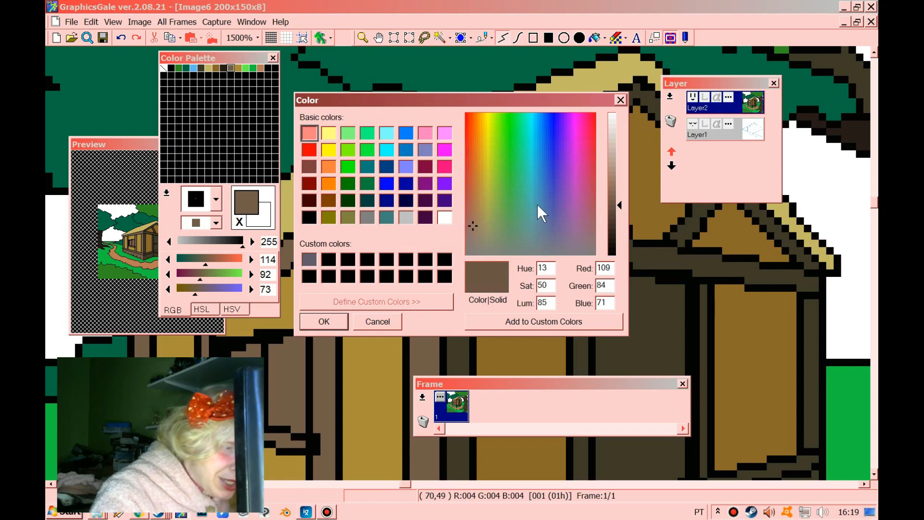
pyautogui.click(324, 320)
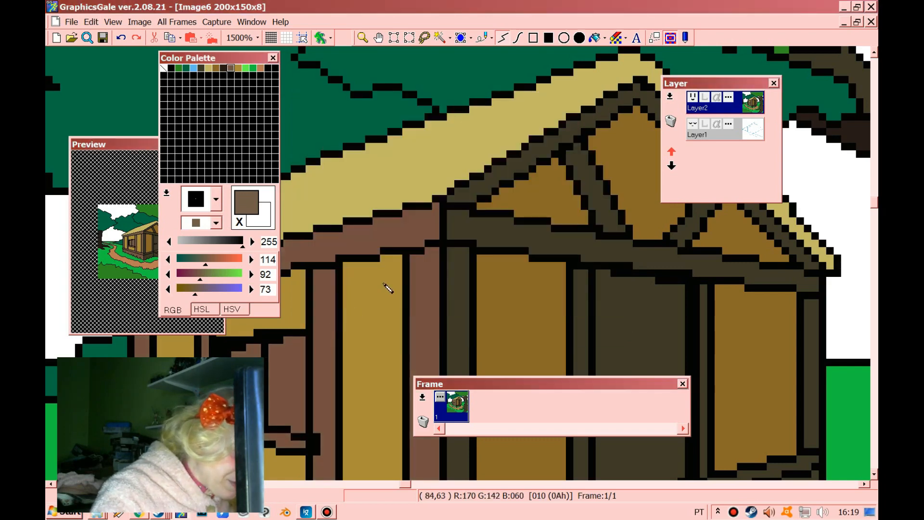
# Step: Sample the front wall panels' brown and shift its palette entry to a darker, more saturated orange-brown
pyautogui.rightClick(498, 286)
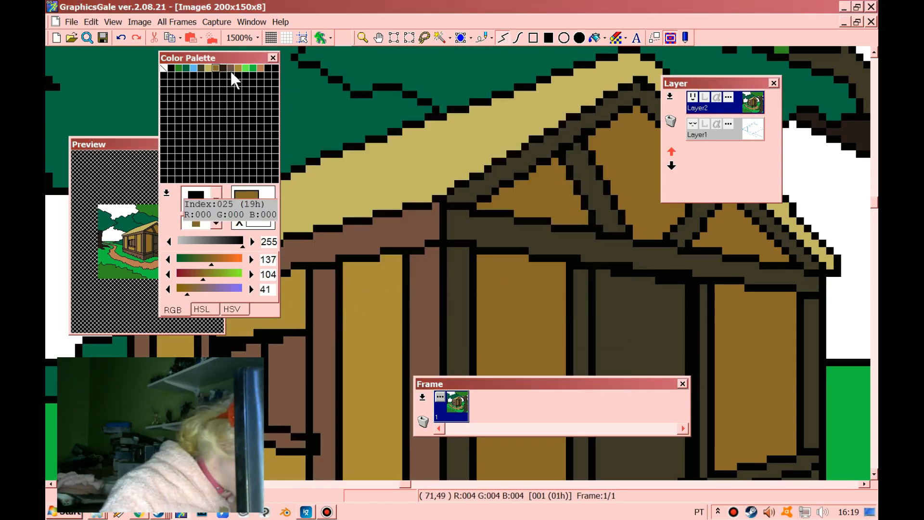
pyautogui.doubleClick(215, 66)
pyautogui.click(478, 173)
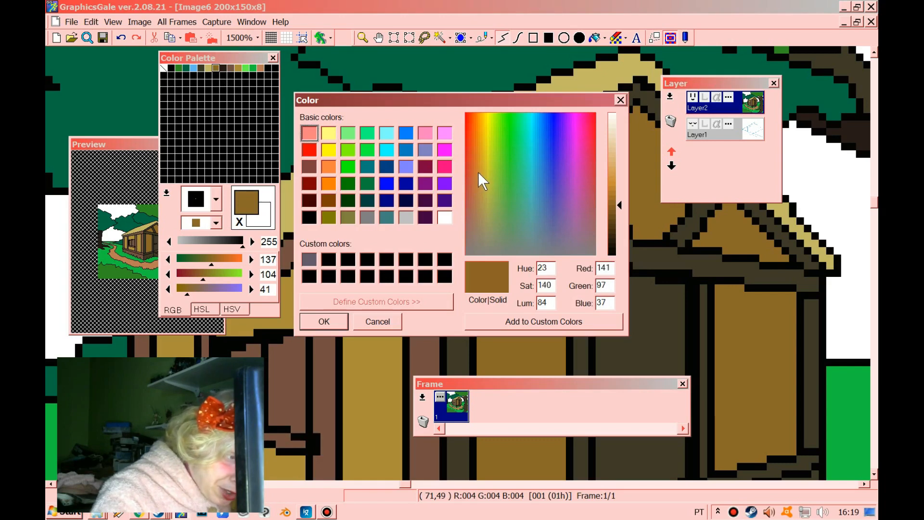
pyautogui.click(616, 211)
pyautogui.click(331, 322)
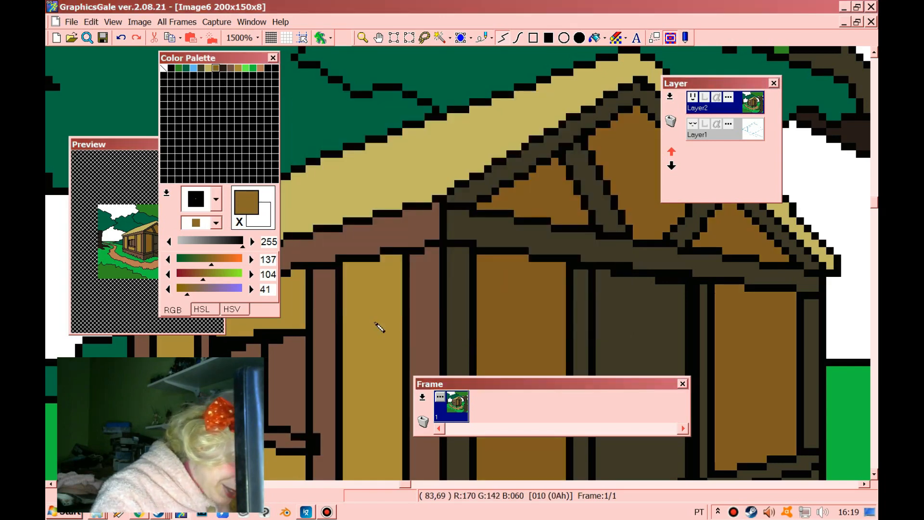
# Step: Change the palette entry of the side wall panels to a warmer golden brown, RGB 177, 134, 52
pyautogui.doubleClick(237, 67)
pyautogui.click(480, 177)
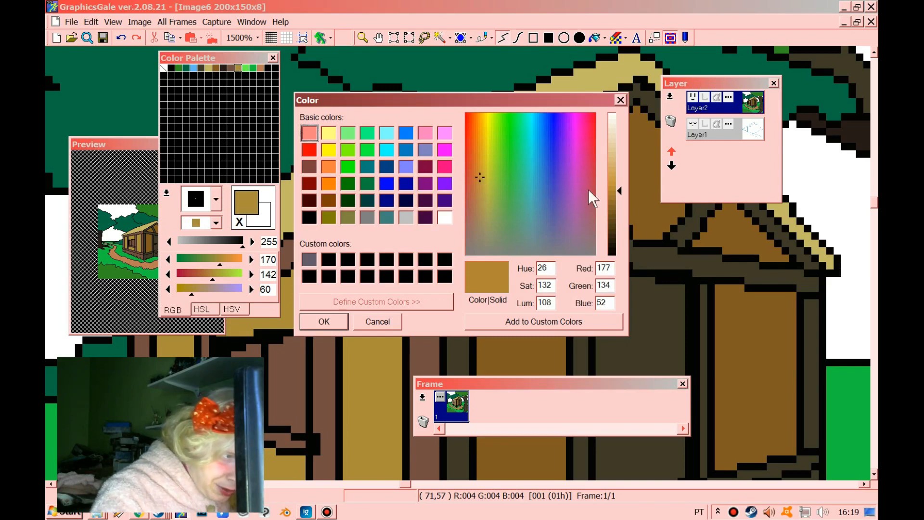
pyautogui.click(340, 319)
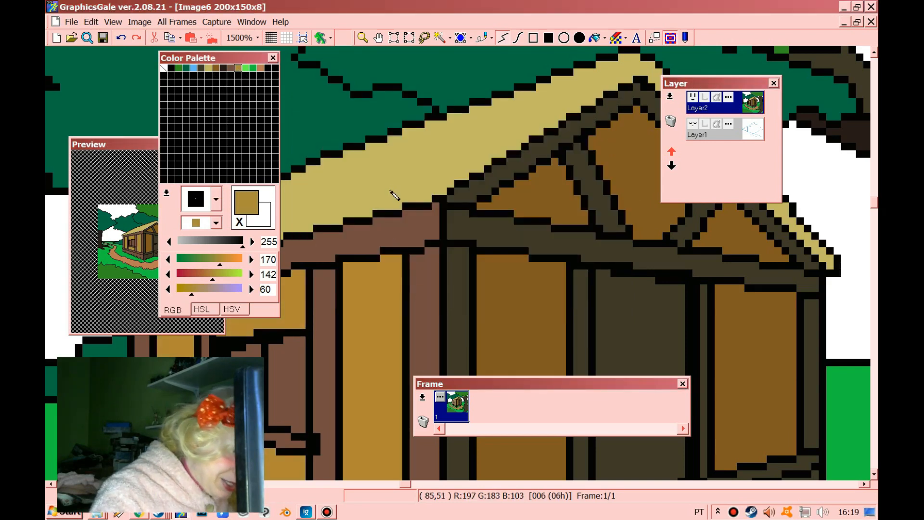
# Step: Change the palette entry of the roof to a more saturated yellow, RGB 201, 180, 82
pyautogui.click(209, 67)
pyautogui.doubleClick(209, 67)
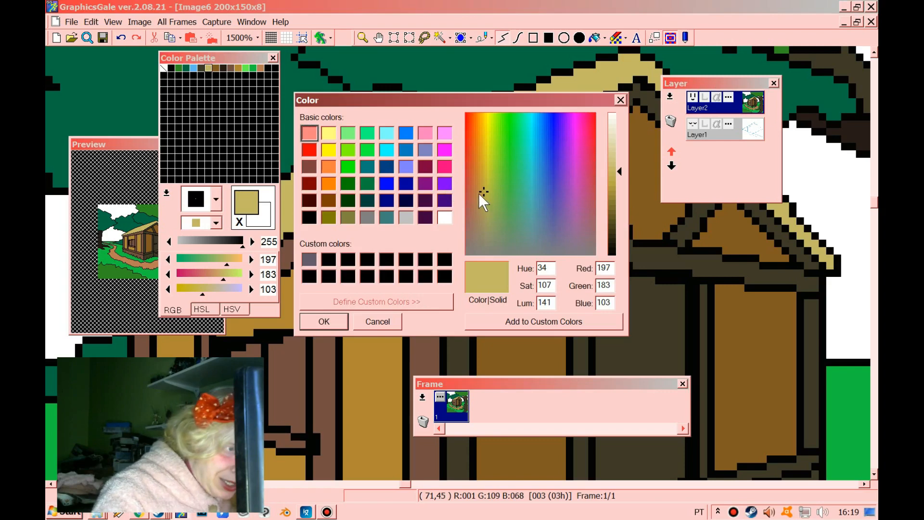
pyautogui.click(484, 180)
pyautogui.click(620, 176)
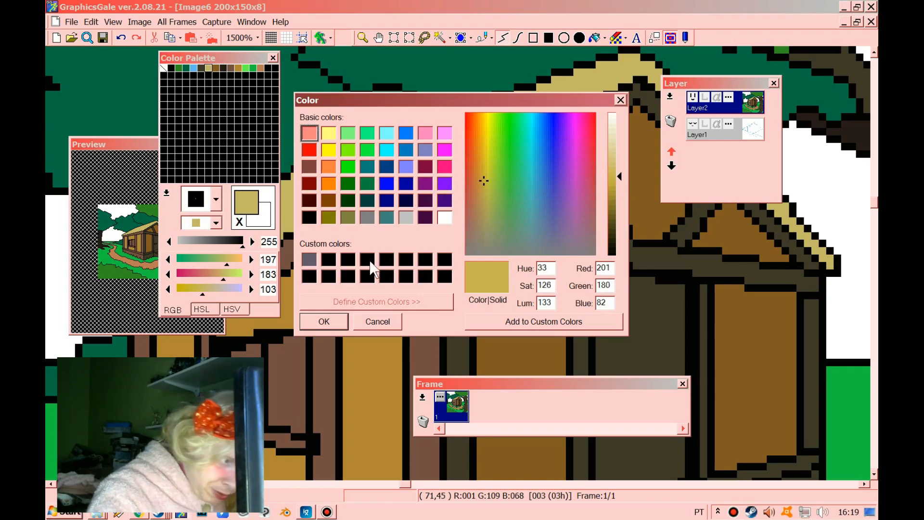
pyautogui.click(340, 322)
# Step: Sample the path's colour and change its palette entry to a more orange brown, RGB 190, 113, 75
pyautogui.scroll(-6, 449, 263)
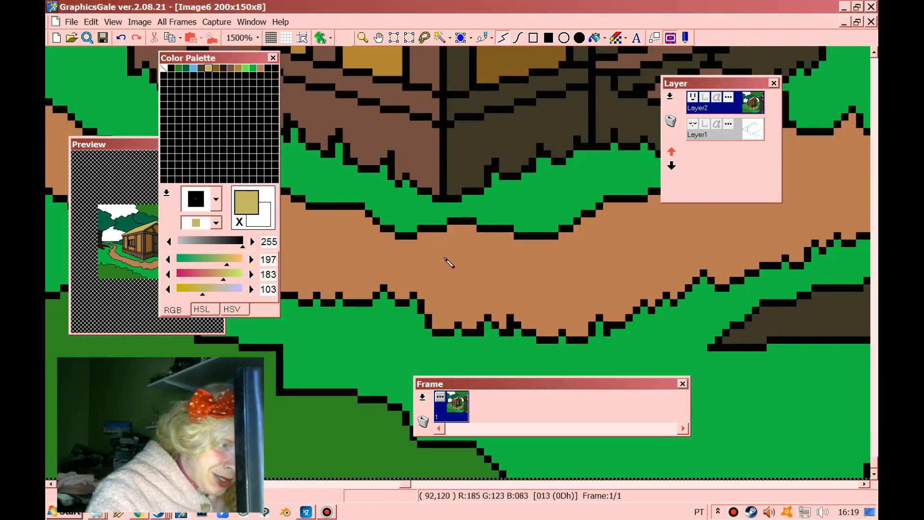
pyautogui.click(450, 248)
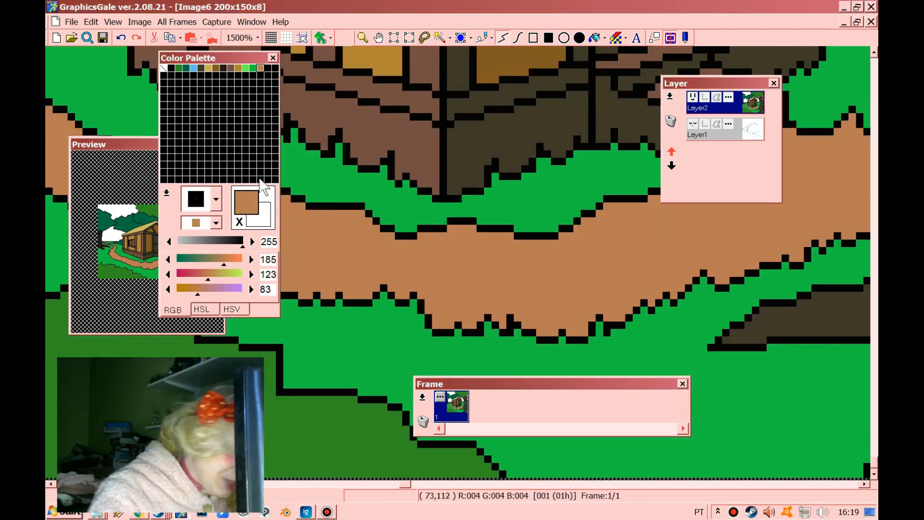
pyautogui.doubleClick(260, 68)
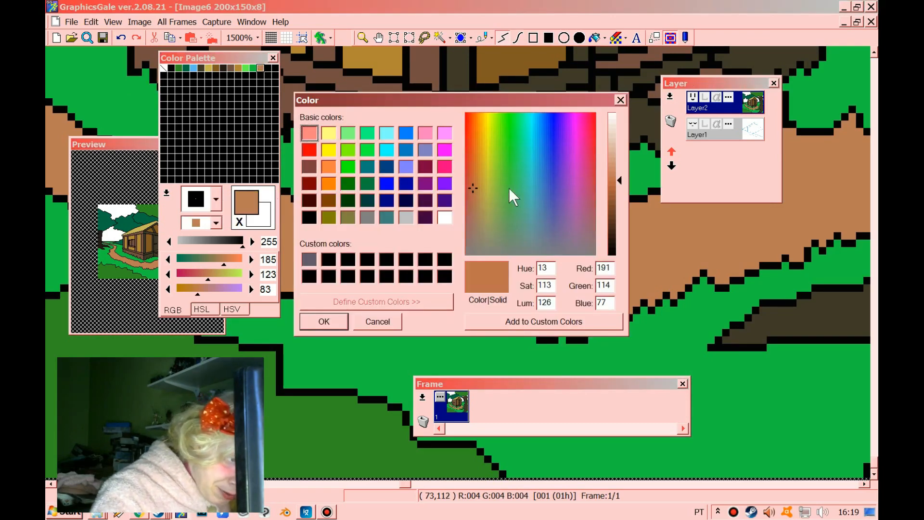
pyautogui.click(342, 322)
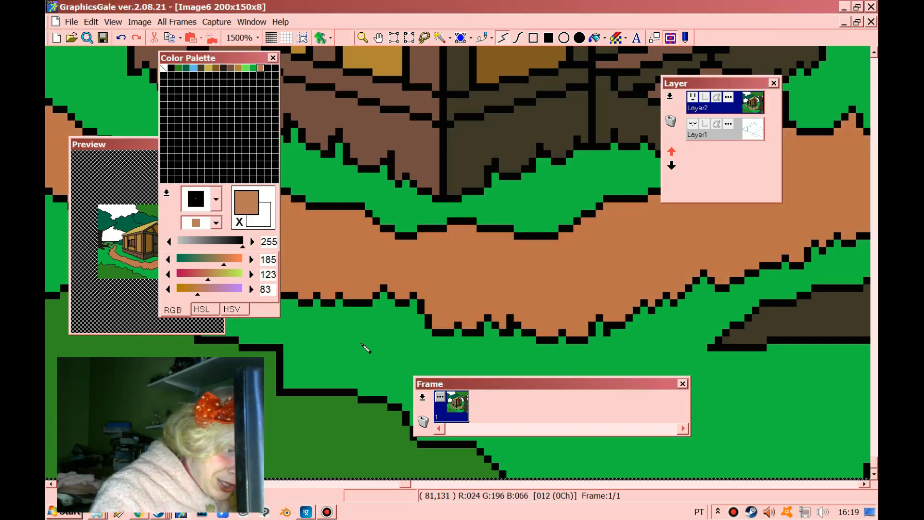
# Step: Sample the light grass colour and change its palette entry to a yellower green, RGB 55, 202, 19
pyautogui.click(368, 350)
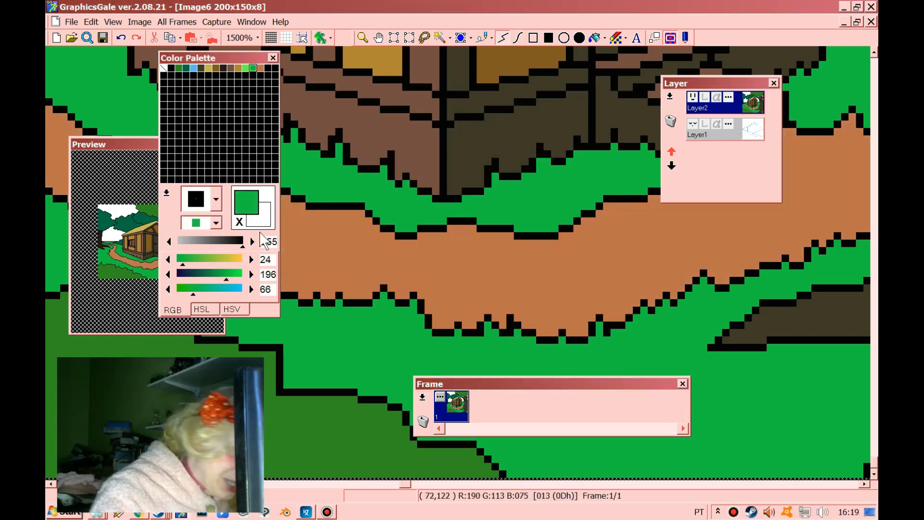
pyautogui.doubleClick(252, 68)
pyautogui.moveTo(511, 141); pyautogui.dragTo(505, 137)
pyautogui.click(336, 320)
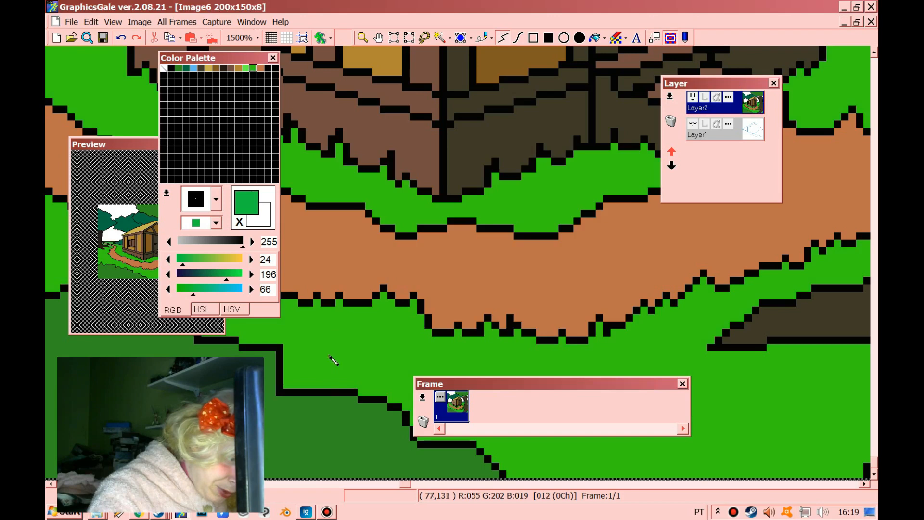
# Step: Sample the background trees' teal and shift its palette entry towards blue, RGB 2, 108, 82
pyautogui.scroll(5, 481, 250)
pyautogui.scroll(4, 509, 215)
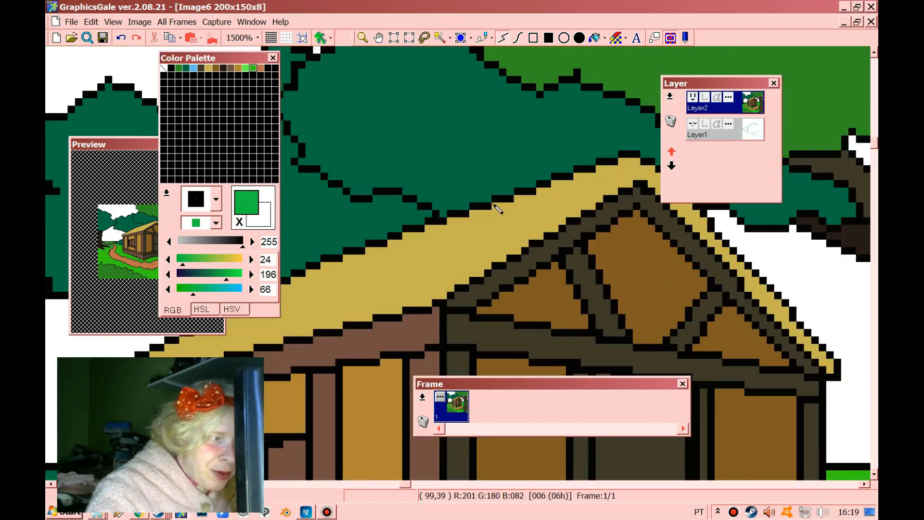
pyautogui.rightClick(421, 191)
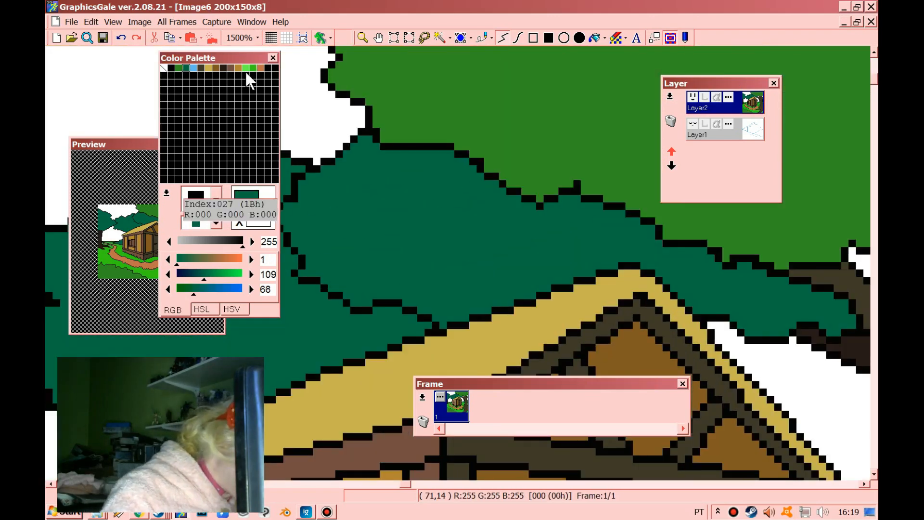
pyautogui.doubleClick(187, 68)
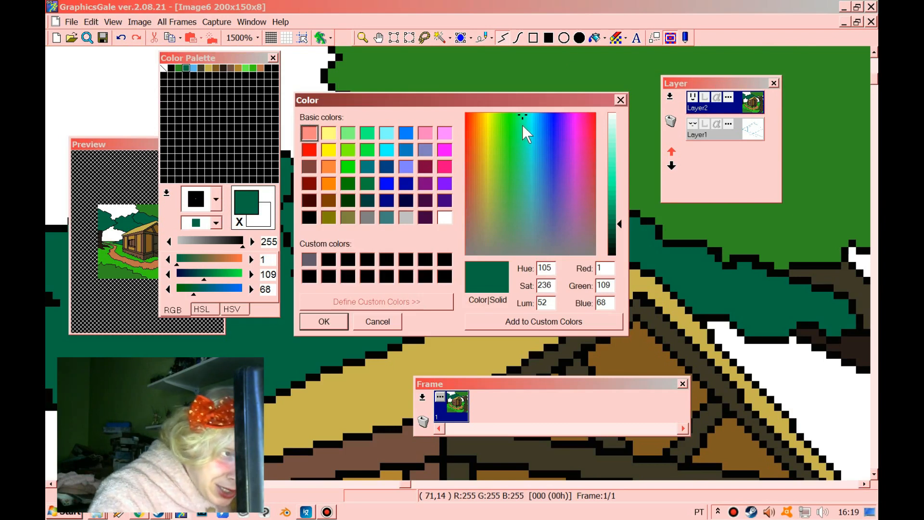
pyautogui.moveTo(524, 116); pyautogui.dragTo(526, 117)
pyautogui.click(326, 320)
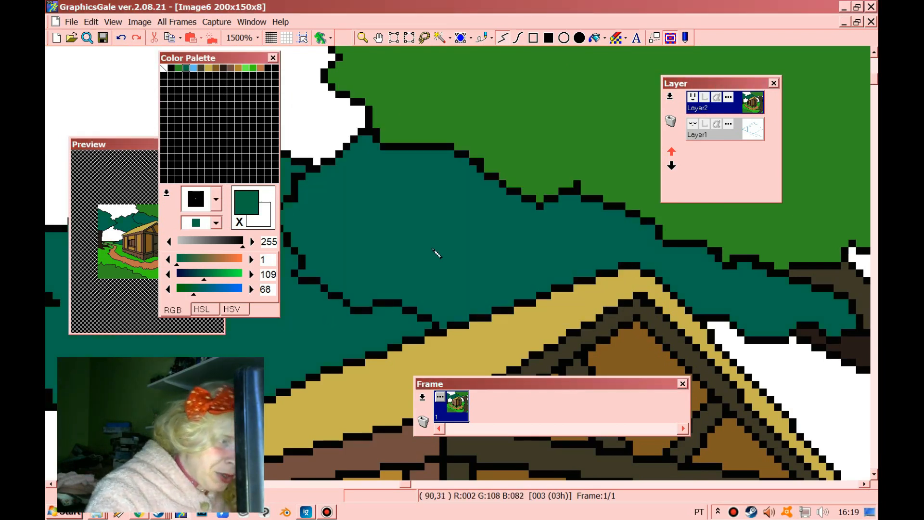
# Step: Review the recoloured picture from the treetop down to the path, and as a whole at 300% zoom
pyautogui.rightClick(522, 154)
pyautogui.scroll(-5, 482, 190)
pyautogui.scroll(-3, 481, 190)
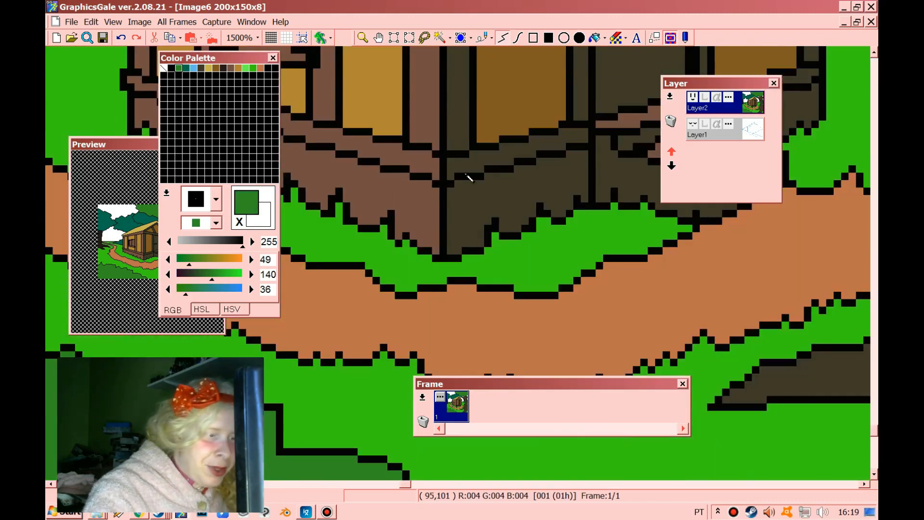
pyautogui.click(363, 40)
pyautogui.rightClick(407, 157)
pyautogui.rightClick(407, 157)
pyautogui.rightClick(407, 157)
pyautogui.rightClick(404, 156)
pyautogui.rightClick(402, 157)
pyautogui.rightClick(401, 161)
pyautogui.rightClick(398, 166)
pyautogui.click(431, 240)
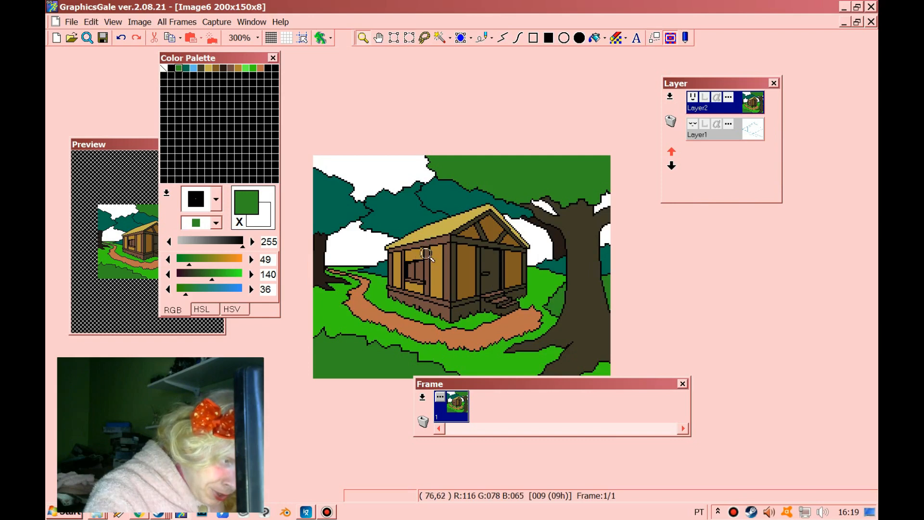
# Step: Move the Color Palette and Layer windows clear of the cabin and the large tree
pyautogui.moveTo(222, 57); pyautogui.dragTo(799, 201)
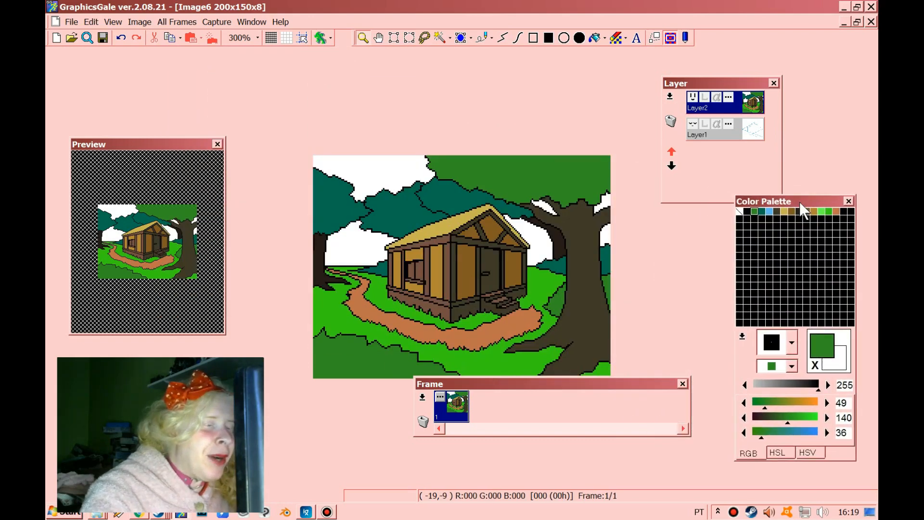
pyautogui.click(439, 223)
pyautogui.click(439, 223)
pyautogui.click(439, 224)
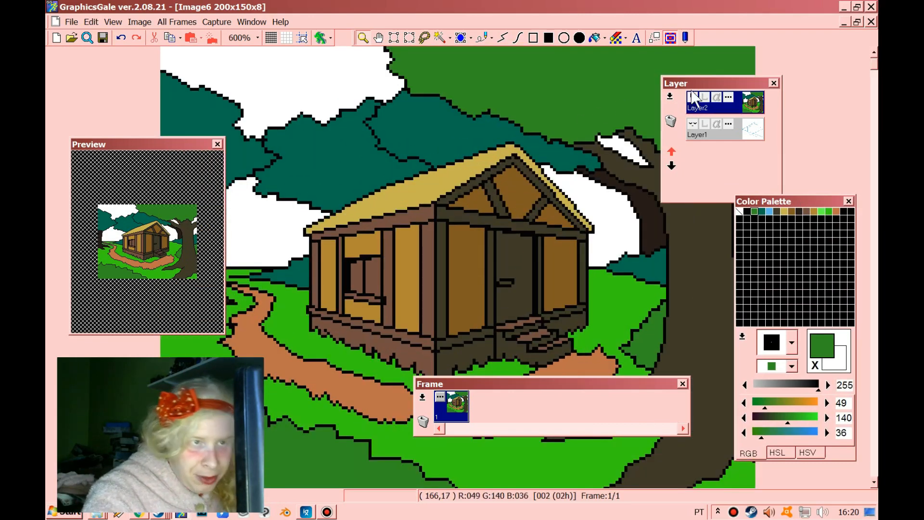
pyautogui.moveTo(693, 83); pyautogui.dragTo(239, 61)
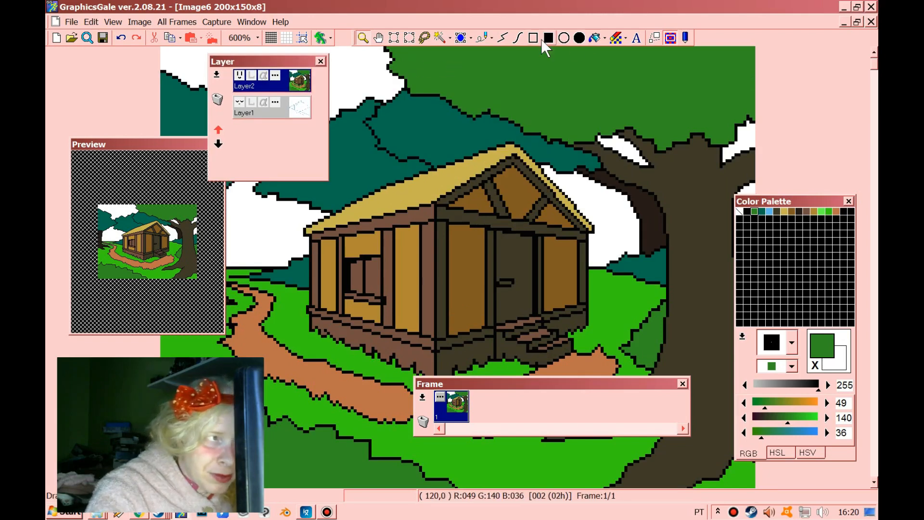
# Step: Fill the white gaps between the large tree's upper branches with the background trees' teal, RGB 2, 108, 82
pyautogui.click(591, 38)
pyautogui.rightClick(561, 153)
pyautogui.click(617, 149)
pyautogui.click(738, 143)
pyautogui.scroll(-1, 608, 111)
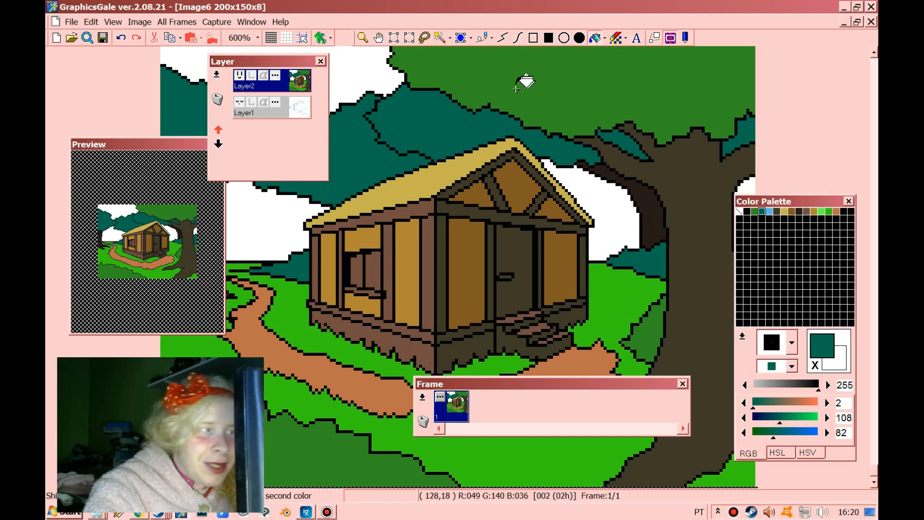
# Step: Move the Layer window off the drawing and convert all frames to 24bpp (Full Color) with the Type A algorithm
pyautogui.click(363, 39)
pyautogui.rightClick(435, 130)
pyautogui.rightClick(437, 131)
pyautogui.rightClick(437, 131)
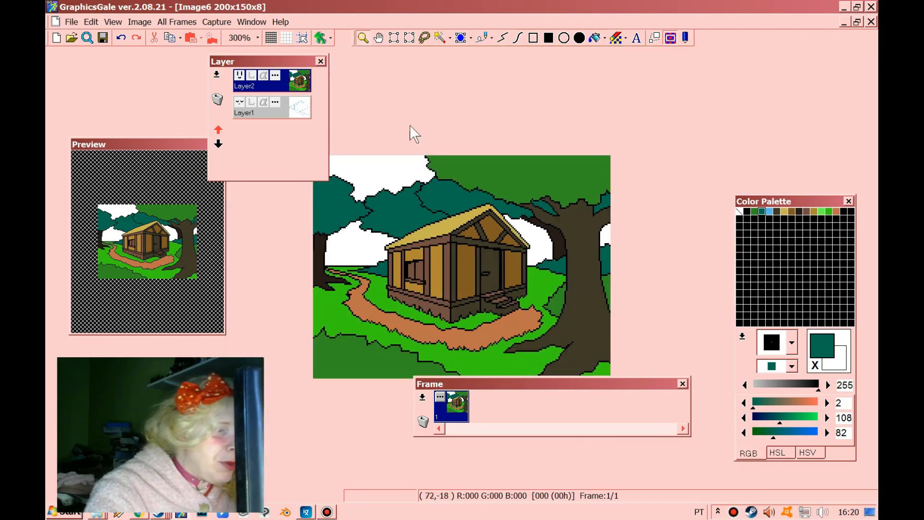
pyautogui.moveTo(295, 64); pyautogui.dragTo(238, 62)
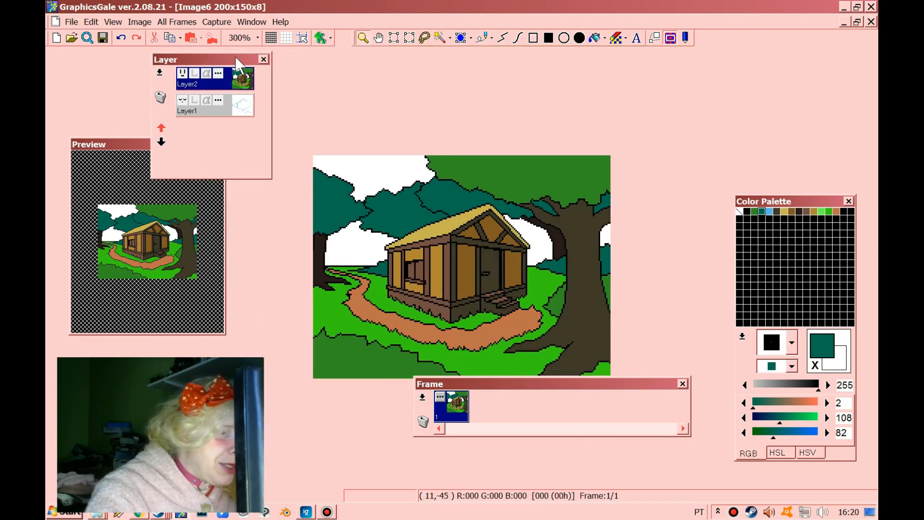
pyautogui.click(177, 21)
pyautogui.click(224, 207)
pyautogui.click(366, 304)
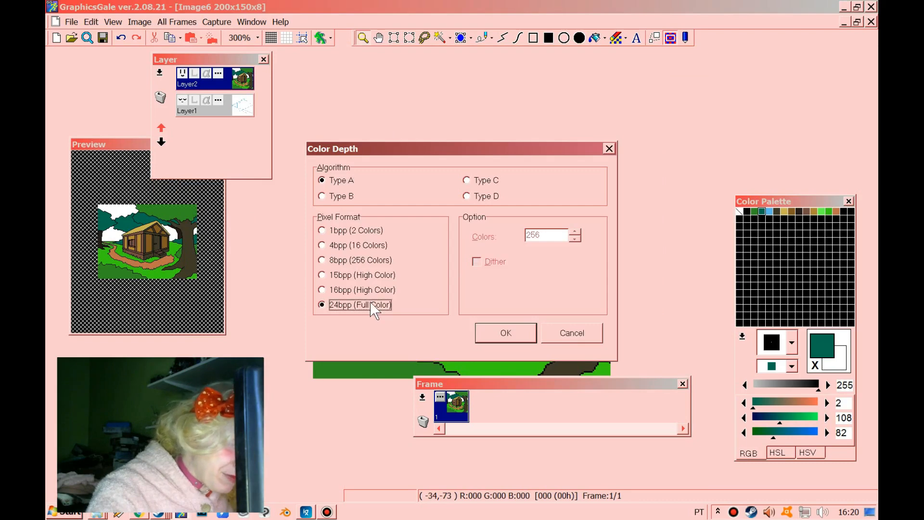
pyautogui.click(489, 337)
# Step: Paint over the black outline along the cabin's front corner with the front beams' dark brown, RGB 62, 57, 40
pyautogui.scroll(9, 427, 309)
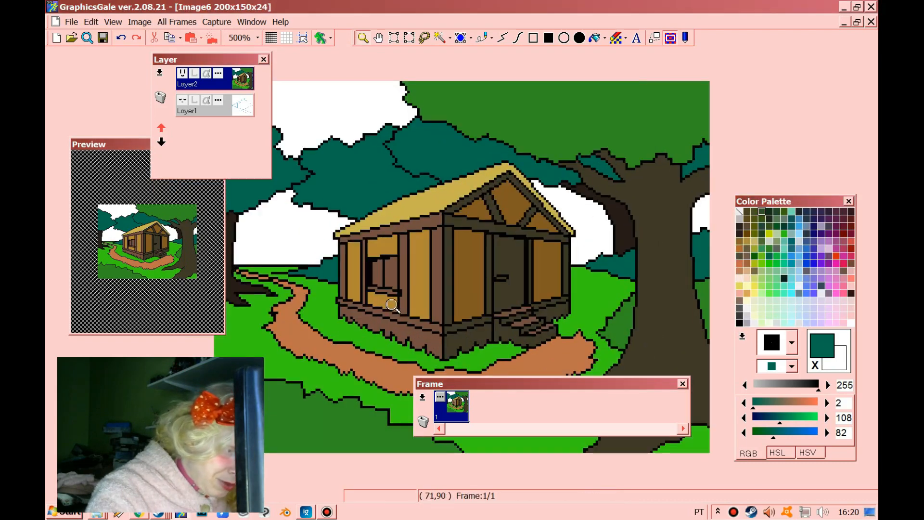
pyautogui.scroll(-1, 316, 209)
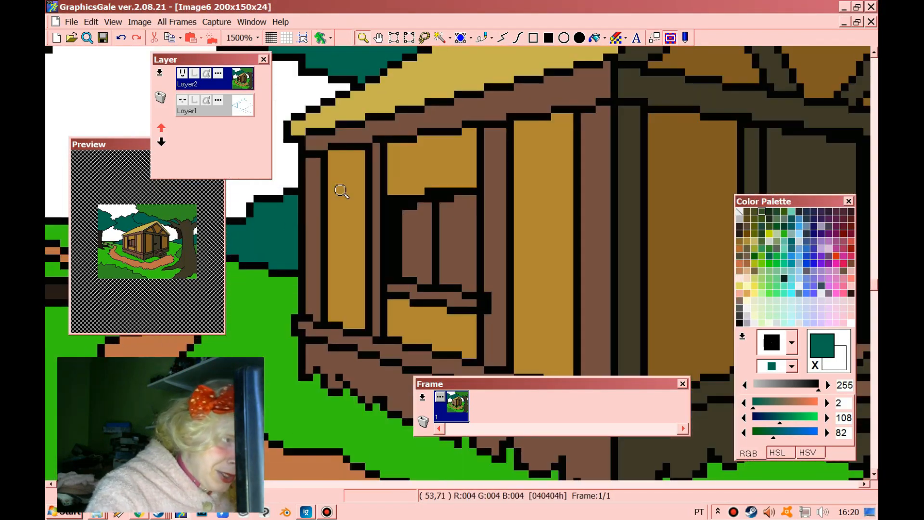
pyautogui.click(504, 39)
pyautogui.rightClick(636, 79)
pyautogui.moveTo(615, 73); pyautogui.dragTo(618, 232)
pyautogui.scroll(-3, 616, 159)
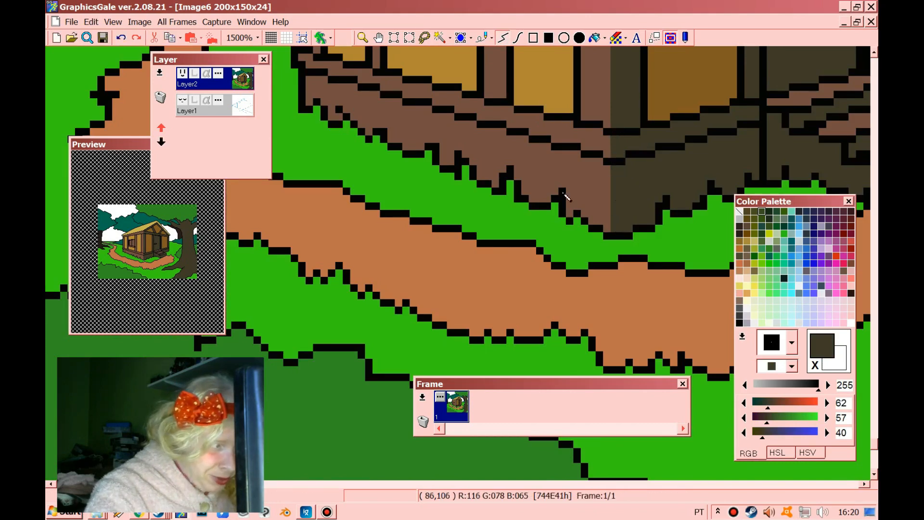
# Step: Paint a dark brown shadow band, RGB 62, 57, 40, directly beneath the bottom beam on the cabin's side foundation
pyautogui.scroll(3, 588, 199)
pyautogui.moveTo(310, 139); pyautogui.dragTo(362, 154)
pyautogui.moveTo(332, 139); pyautogui.dragTo(310, 132)
pyautogui.moveTo(500, 204); pyautogui.dragTo(459, 186)
pyautogui.moveTo(458, 186); pyautogui.dragTo(433, 166)
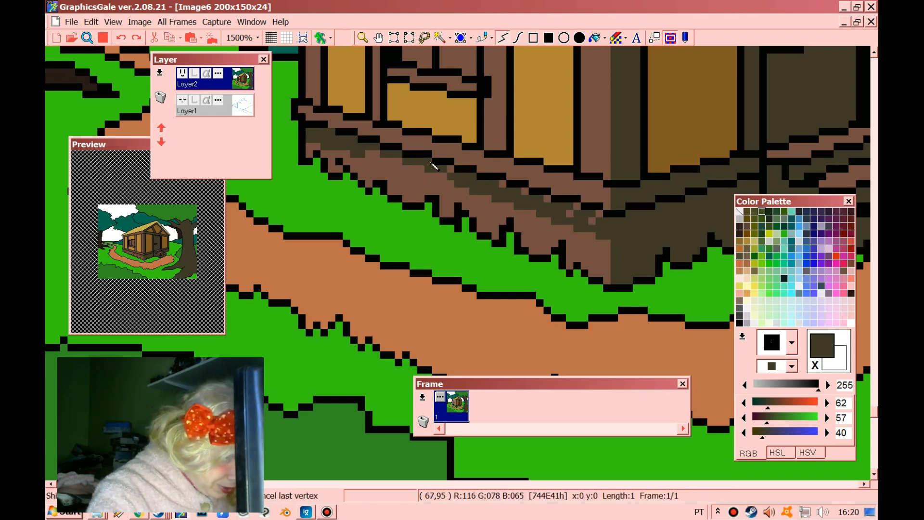
pyautogui.click(451, 171)
pyautogui.click(503, 185)
pyautogui.moveTo(570, 217); pyautogui.dragTo(527, 194)
pyautogui.click(547, 199)
pyautogui.click(532, 208)
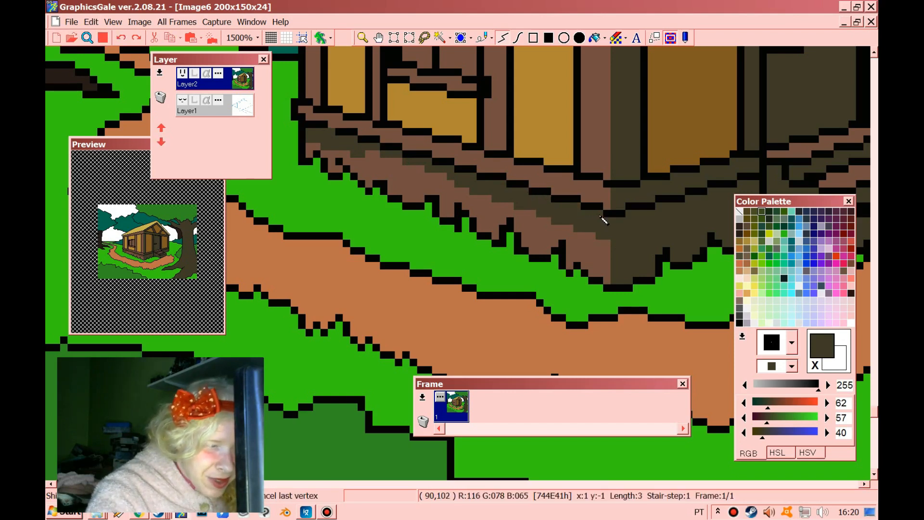
# Step: Texture the cabin's side foundation with scattered dark brown strokes, RGB 62, 57, 40, from the front corner to the far end
pyautogui.moveTo(431, 187); pyautogui.dragTo(454, 193)
pyautogui.moveTo(544, 231); pyautogui.dragTo(610, 264)
pyautogui.click(579, 245)
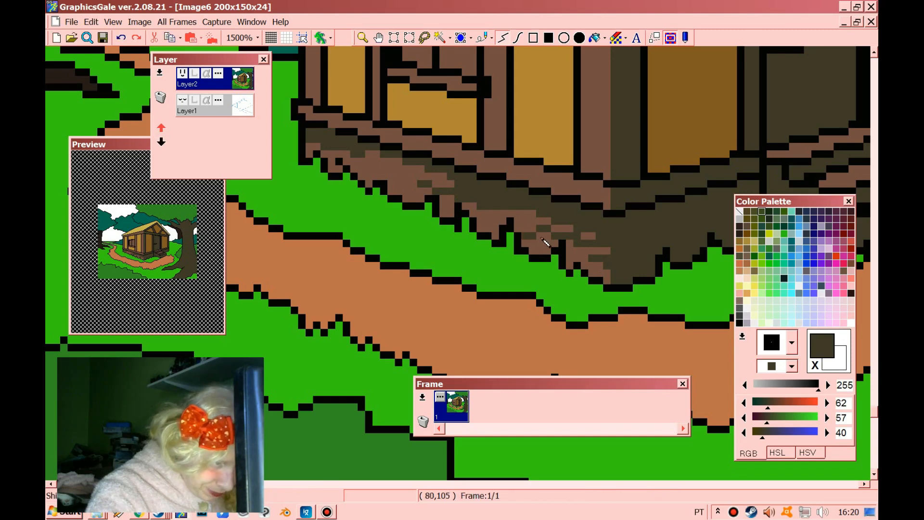
pyautogui.moveTo(495, 226); pyautogui.dragTo(503, 228)
pyautogui.click(504, 222)
pyautogui.moveTo(413, 199); pyautogui.dragTo(314, 157)
pyautogui.click(335, 169)
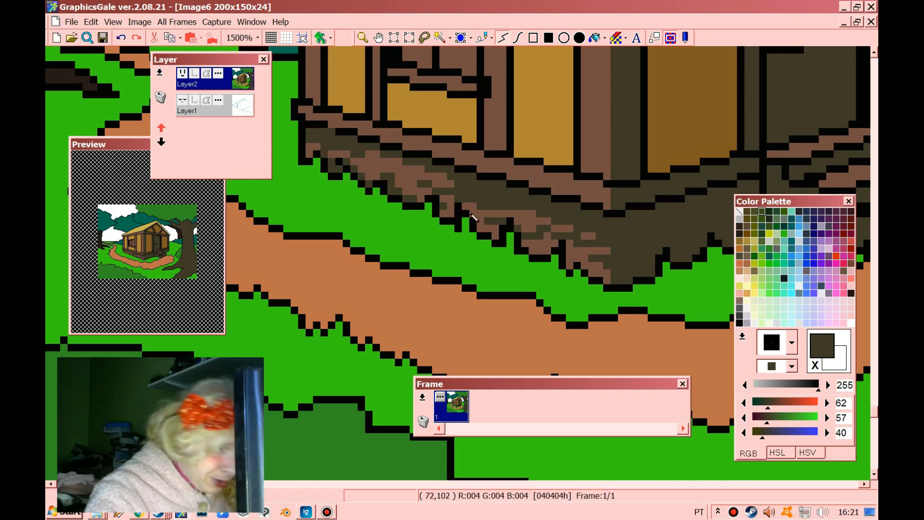
# Step: Add dark brown, RGB 62, 57, 40, wood-grain streaks to the corner post's side face and the bottom beam's corner end
pyautogui.scroll(2, 594, 215)
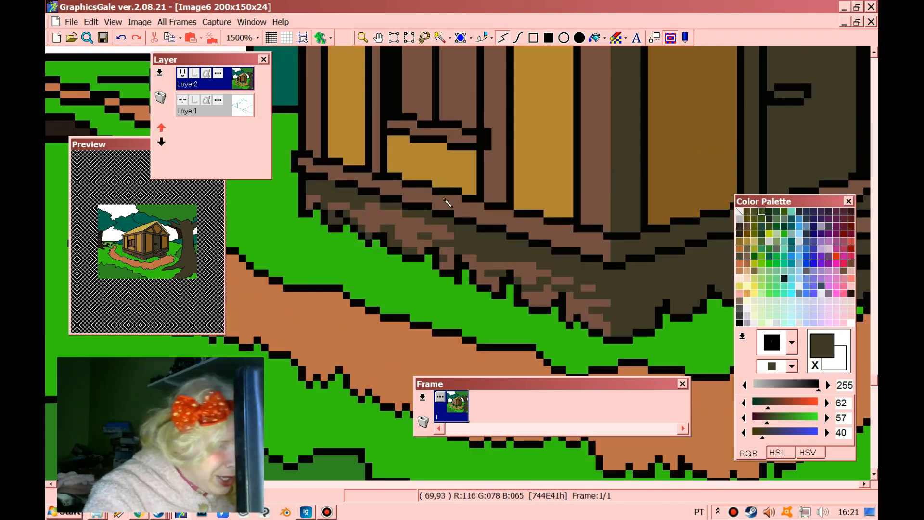
pyautogui.moveTo(560, 239)
pyautogui.mouseDown()
pyautogui.moveTo(618, 254)
pyautogui.moveTo(600, 244)
pyautogui.mouseUp()
pyautogui.scroll(4, 633, 219)
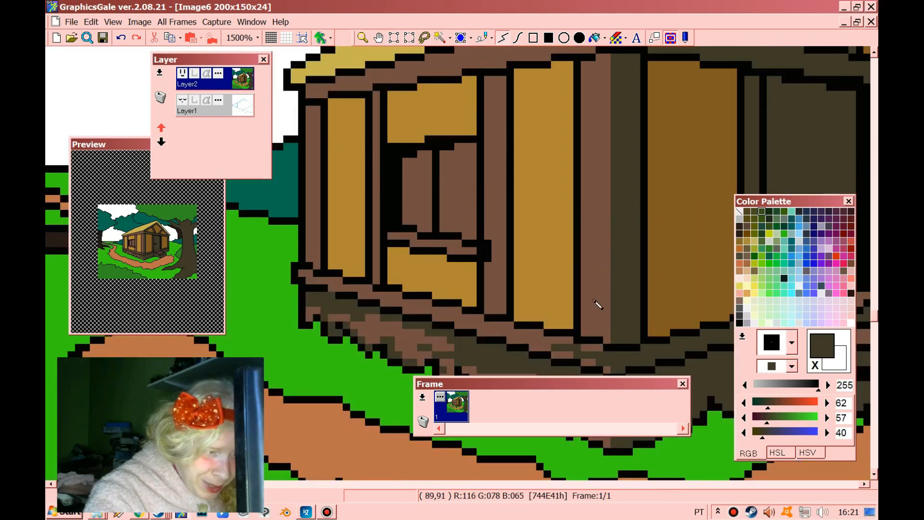
pyautogui.click(596, 332)
pyautogui.click(594, 280)
pyautogui.doubleClick(600, 332)
pyautogui.click(584, 231)
pyautogui.click(592, 124)
pyautogui.doubleClick(584, 251)
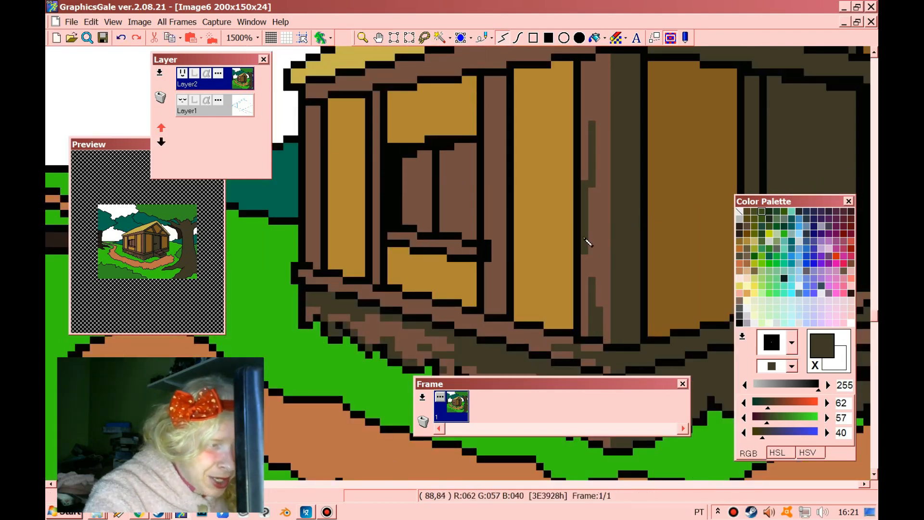
pyautogui.scroll(4, 597, 198)
pyautogui.click(598, 212)
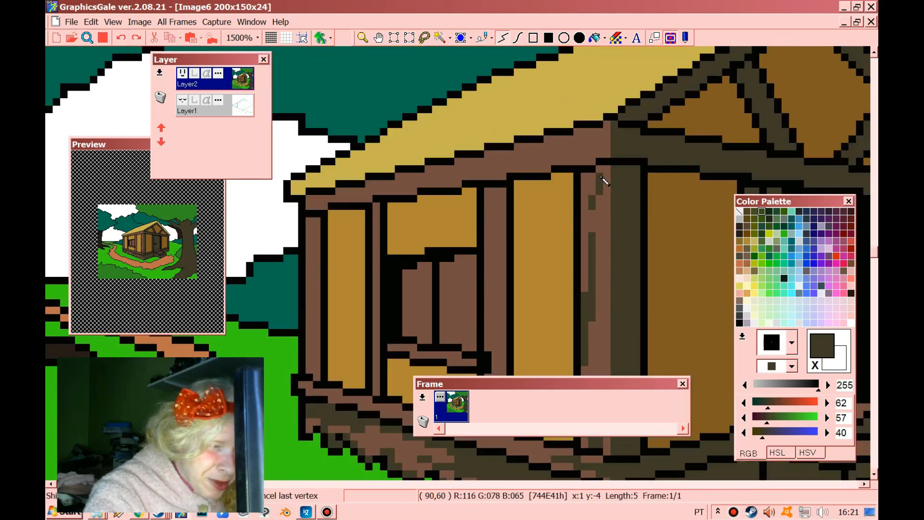
pyautogui.doubleClick(598, 162)
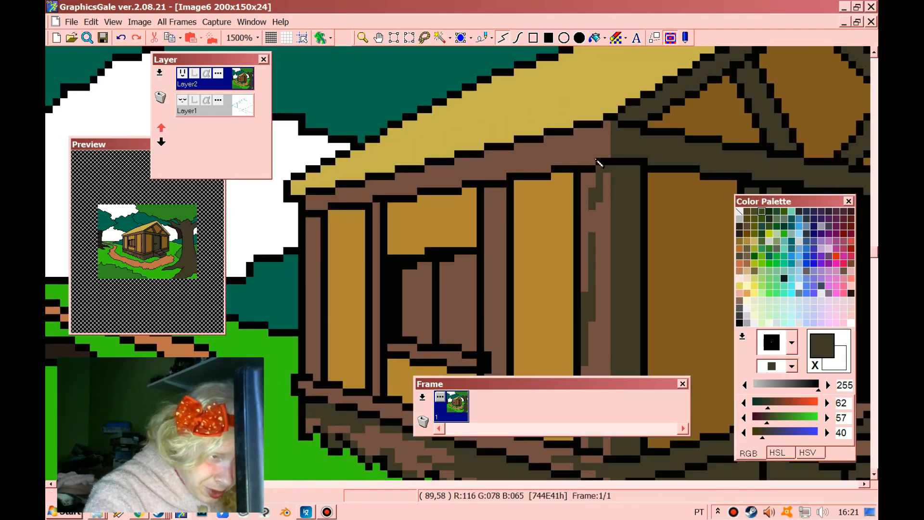
# Step: Shade the side wall's top beam with a dark brown, RGB 62, 57, 40, shadow band directly beneath the roof edge
pyautogui.click(611, 134)
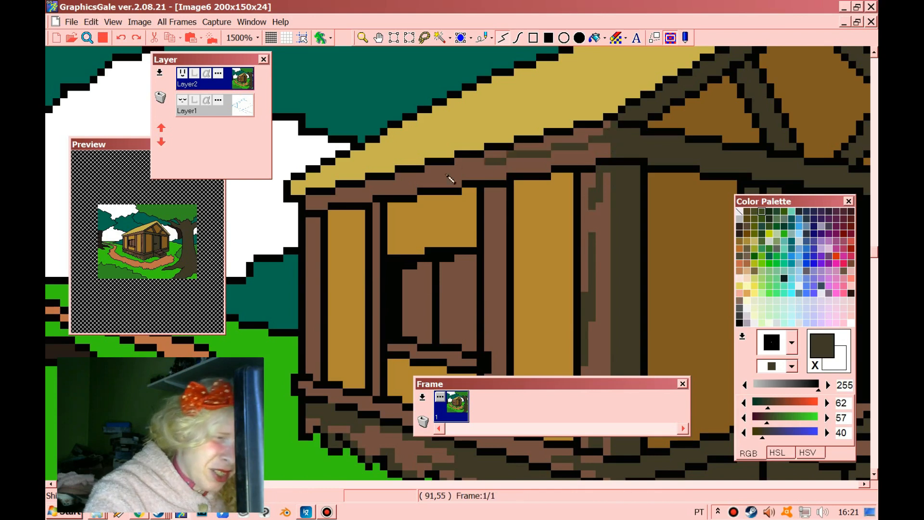
pyautogui.click(319, 203)
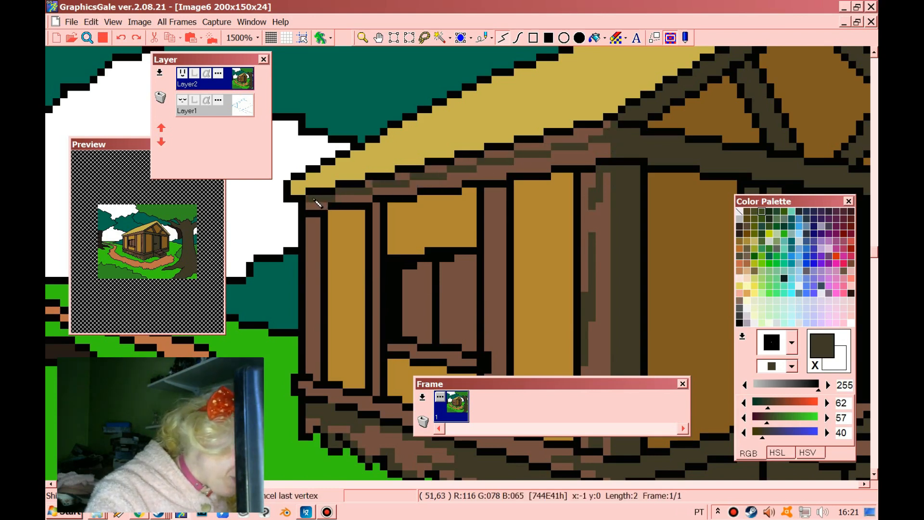
pyautogui.doubleClick(317, 202)
pyautogui.click(372, 185)
pyautogui.doubleClick(378, 184)
pyautogui.click(399, 178)
pyautogui.doubleClick(413, 178)
pyautogui.click(436, 171)
pyautogui.click(444, 172)
pyautogui.doubleClick(429, 169)
pyautogui.click(458, 163)
pyautogui.doubleClick(474, 163)
pyautogui.click(488, 158)
pyautogui.click(520, 150)
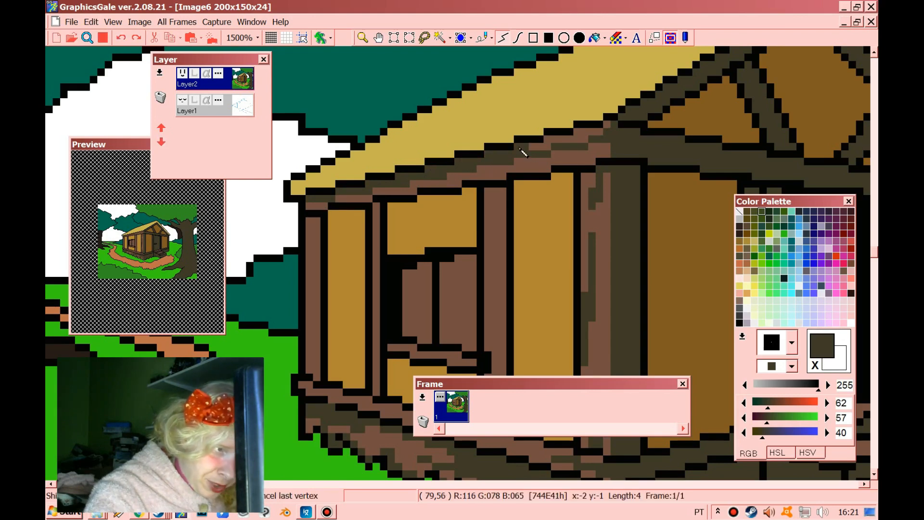
pyautogui.click(547, 139)
pyautogui.doubleClick(585, 140)
pyautogui.click(577, 132)
pyautogui.doubleClick(606, 131)
pyautogui.doubleClick(607, 131)
pyautogui.click(613, 127)
pyautogui.doubleClick(608, 125)
# Step: Shade the left and top edges of the side wall panel beside the corner post with the front wall's brown, RGB 130, 89, 34
pyautogui.click(362, 38)
pyautogui.scroll(-4, 451, 222)
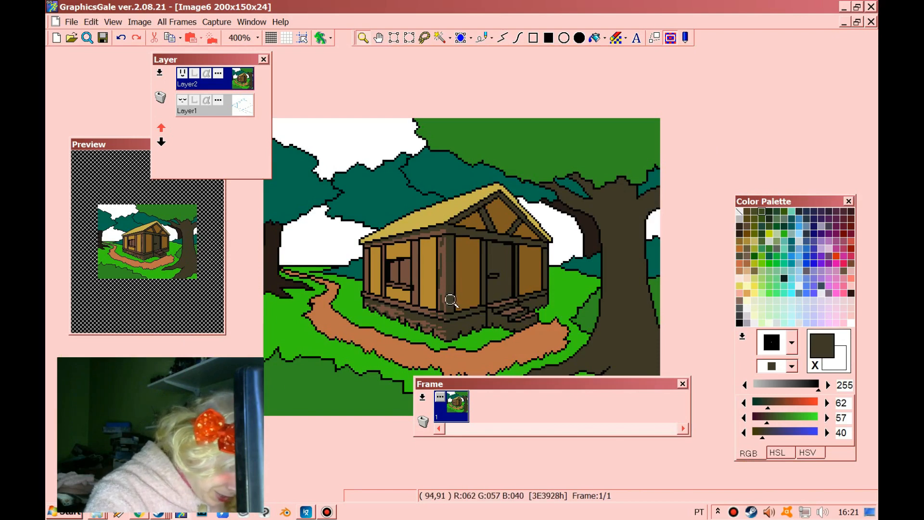
pyautogui.scroll(6, 451, 301)
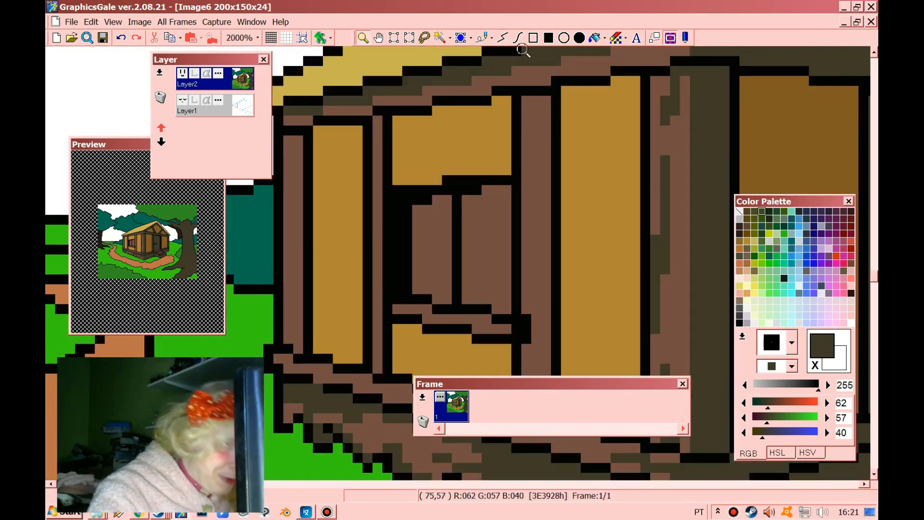
pyautogui.click(503, 38)
pyautogui.rightClick(763, 130)
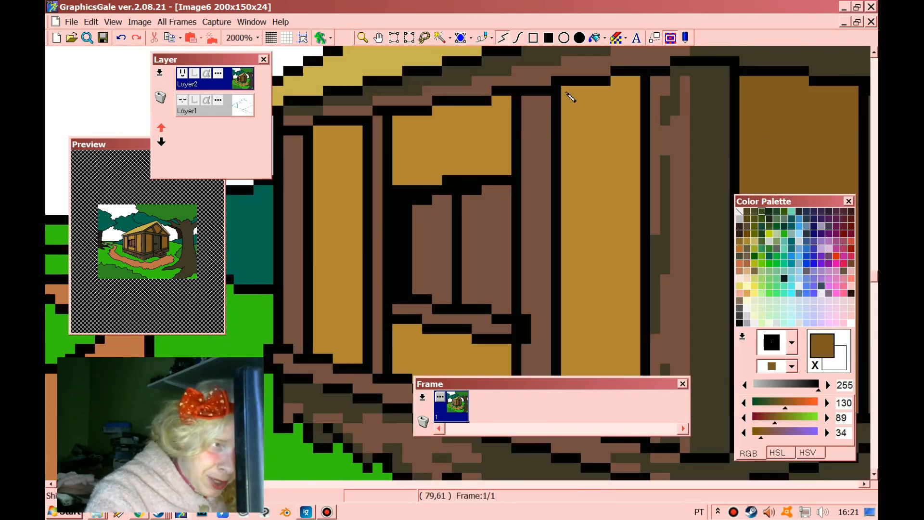
pyautogui.click(566, 93)
pyautogui.scroll(-2, 576, 166)
pyautogui.click(570, 201)
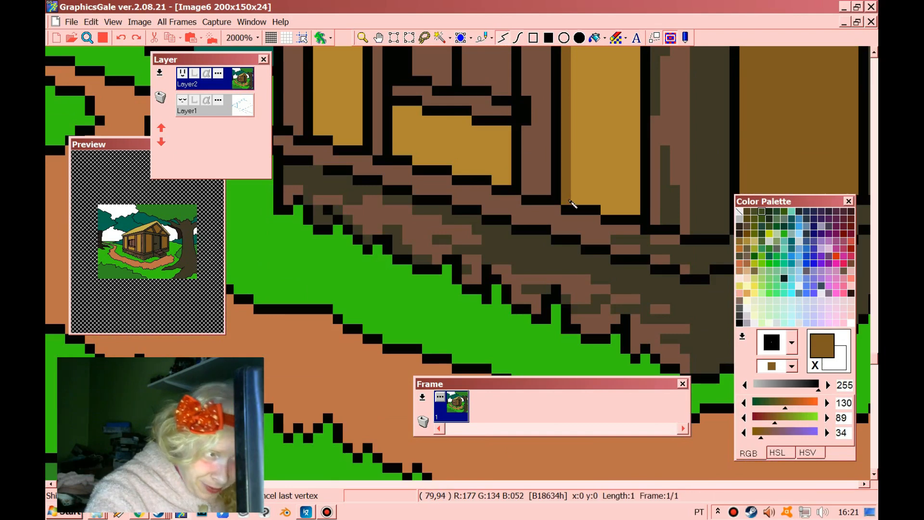
pyautogui.scroll(3, 576, 166)
pyautogui.click(576, 151)
pyautogui.click(624, 145)
pyautogui.doubleClick(635, 142)
# Step: Draw vertical brown wood-grain streaks, RGB 130, 89, 34, over the height of the wall panel beside the corner post
pyautogui.click(615, 157)
pyautogui.click(615, 220)
pyautogui.doubleClick(626, 149)
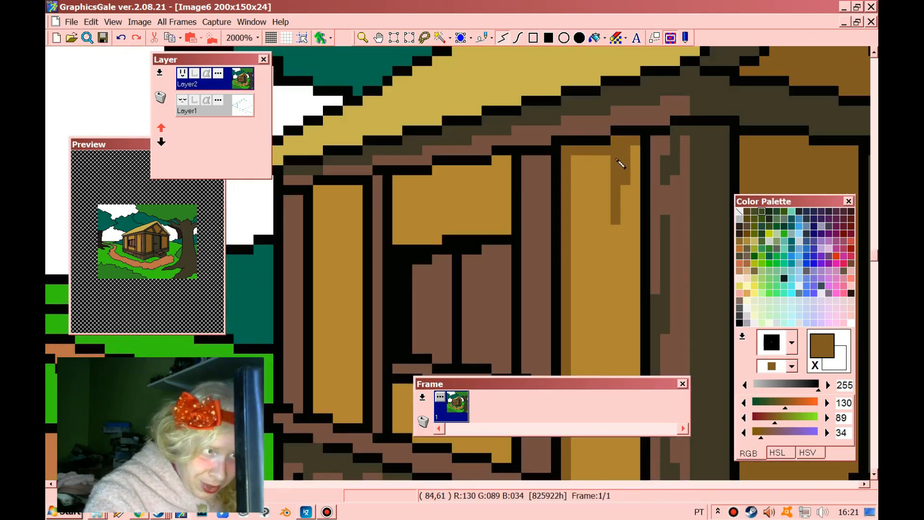
pyautogui.scroll(-3, 621, 164)
pyautogui.click(597, 141)
pyautogui.click(596, 260)
pyautogui.click(595, 121)
pyautogui.click(627, 269)
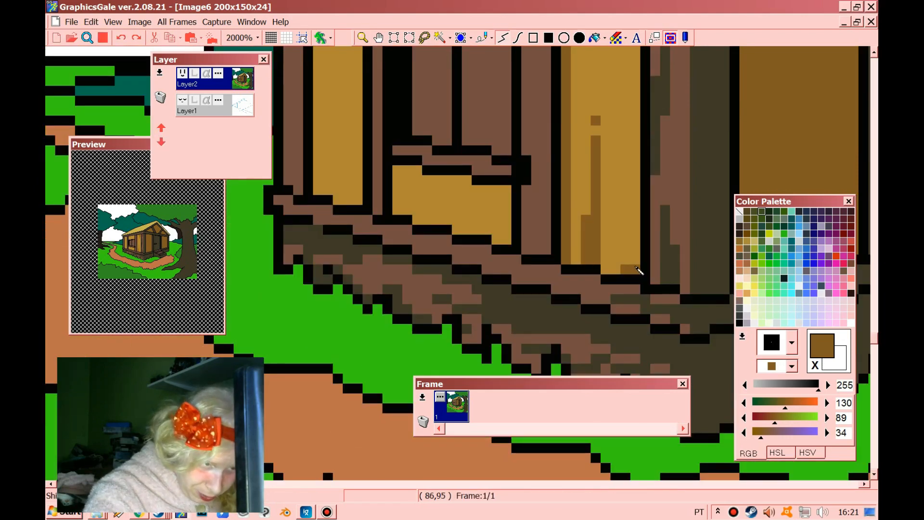
pyautogui.doubleClick(631, 140)
pyautogui.scroll(3, 612, 268)
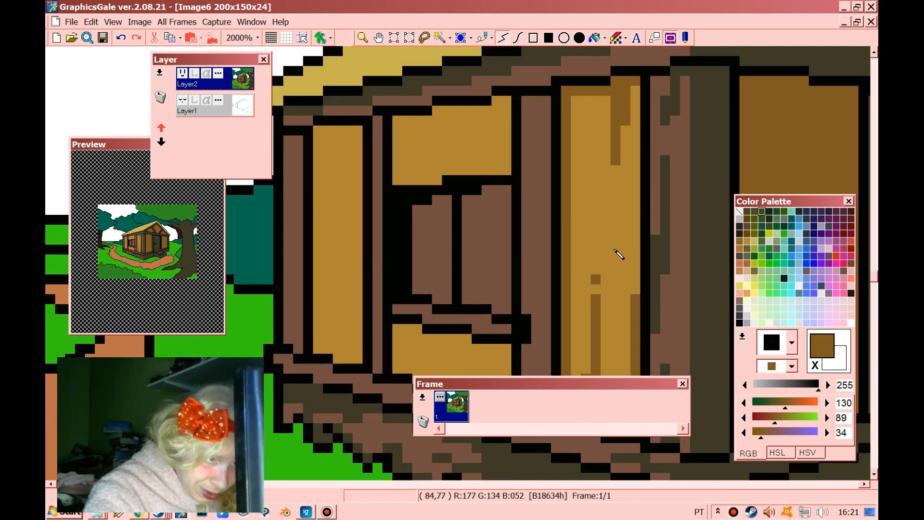
pyautogui.click(616, 239)
pyautogui.doubleClick(616, 189)
pyautogui.moveTo(591, 218)
pyautogui.mouseDown()
pyautogui.moveTo(592, 104)
pyautogui.moveTo(576, 102)
pyautogui.mouseUp()
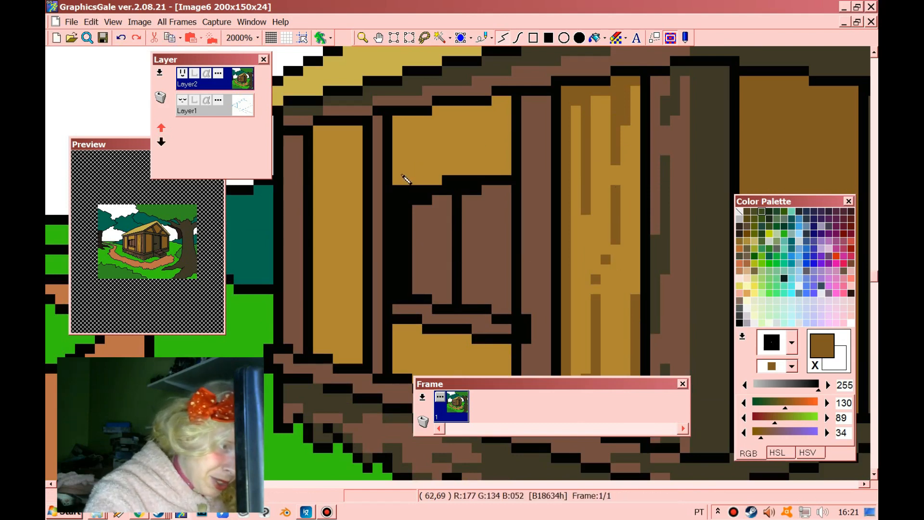
# Step: Shade and streak the wall section above the side window with brown wood grain, RGB 130, 89, 34
pyautogui.moveTo(396, 175)
pyautogui.mouseDown()
pyautogui.moveTo(402, 117)
pyautogui.moveTo(488, 114)
pyautogui.moveTo(496, 104)
pyautogui.moveTo(508, 173)
pyautogui.mouseUp()
pyautogui.moveTo(420, 129)
pyautogui.mouseDown()
pyautogui.moveTo(420, 152)
pyautogui.moveTo(475, 124)
pyautogui.mouseUp()
pyautogui.click(420, 167)
# Step: Paint a brown shadow, RGB 130, 89, 34, beneath the window sill and vertical grain streaks on the wall section below it
pyautogui.scroll(-5, 478, 126)
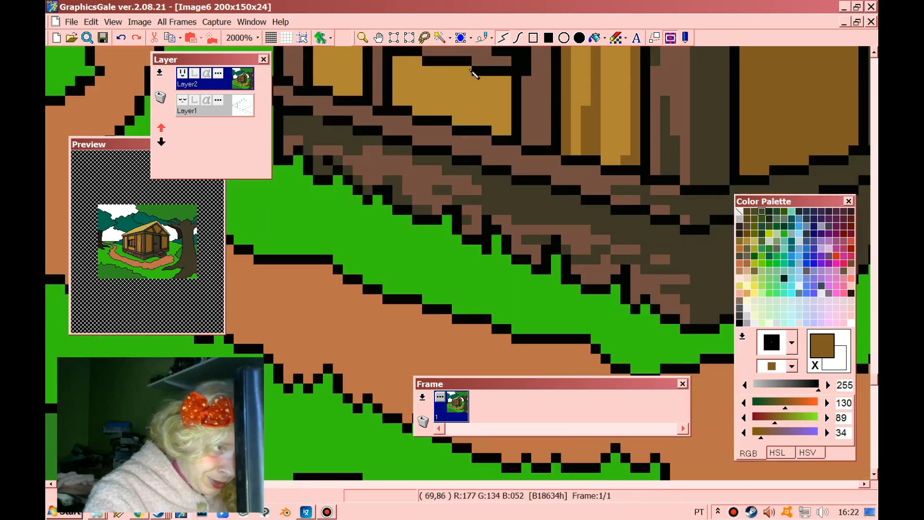
pyautogui.click(467, 75)
pyautogui.doubleClick(464, 117)
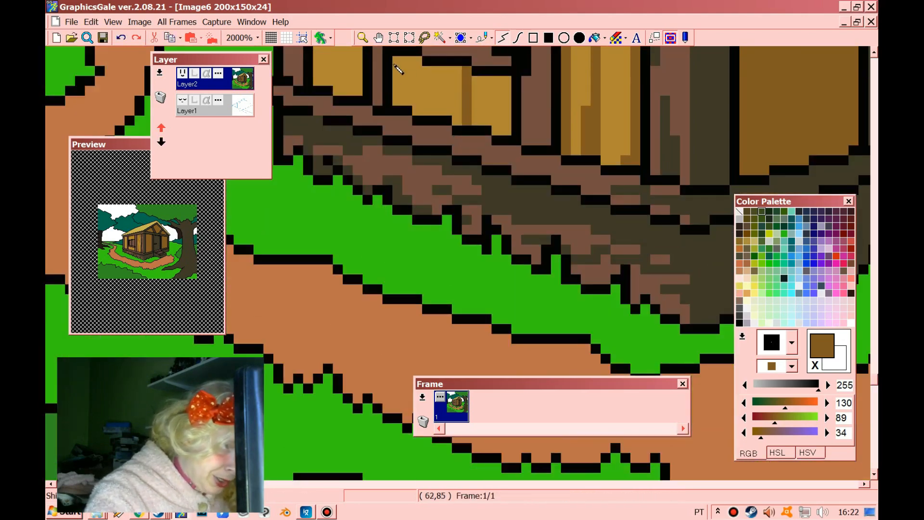
pyautogui.click(394, 63)
pyautogui.doubleClick(467, 71)
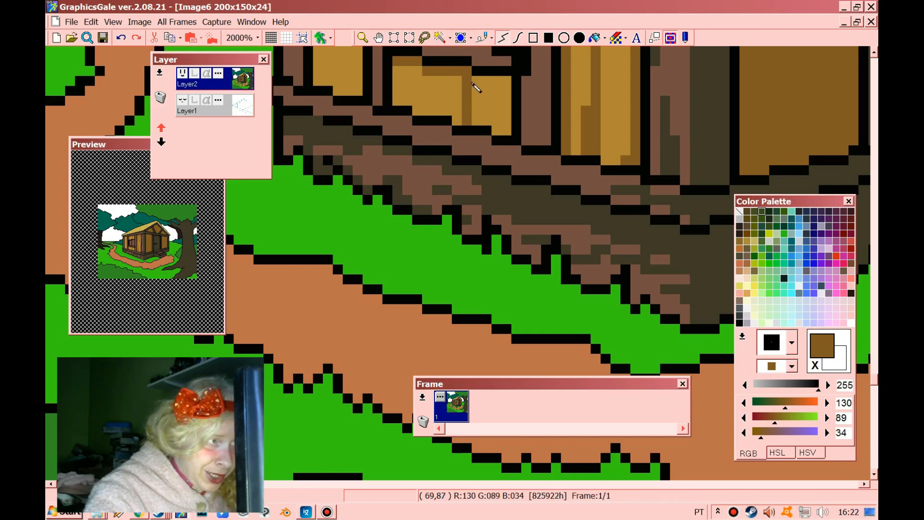
pyautogui.click(428, 76)
pyautogui.doubleClick(429, 116)
pyautogui.click(446, 91)
pyautogui.doubleClick(447, 120)
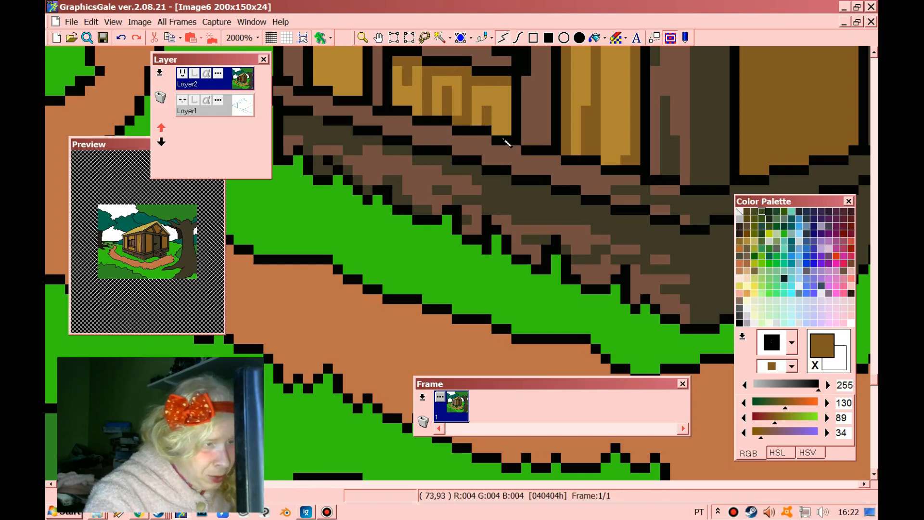
# Step: Add dark brown, RGB 62, 57, 40, grain streaks along the side wall's bottom beam
pyautogui.rightClick(622, 192)
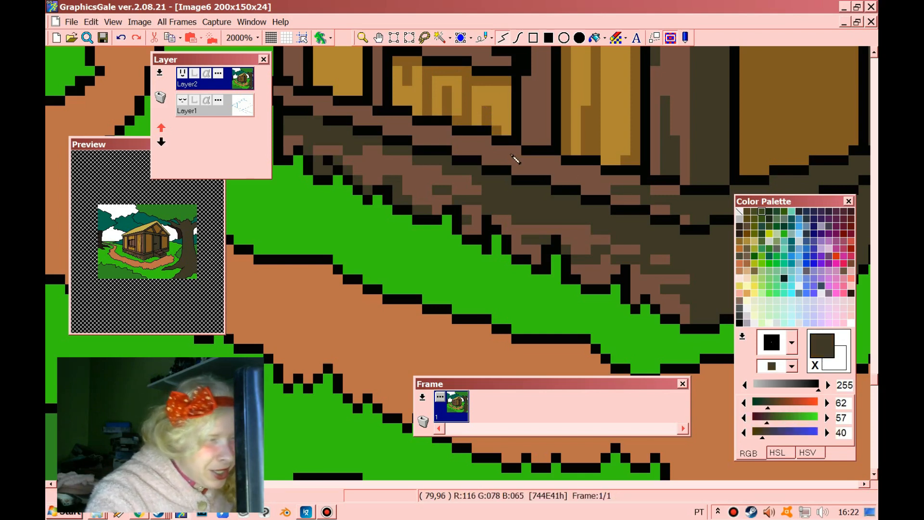
pyautogui.click(418, 144)
pyautogui.doubleClick(491, 162)
pyautogui.click(490, 161)
pyautogui.doubleClick(555, 175)
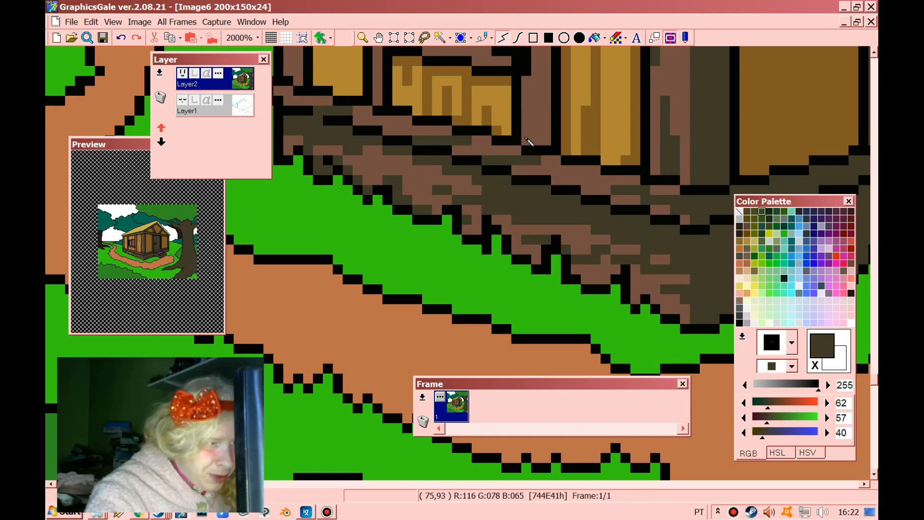
# Step: Shade the left edge of the post right of the window, below the sill, with dark brown, RGB 62, 57, 40
pyautogui.click(524, 143)
pyautogui.doubleClick(526, 84)
pyautogui.scroll(1, 546, 120)
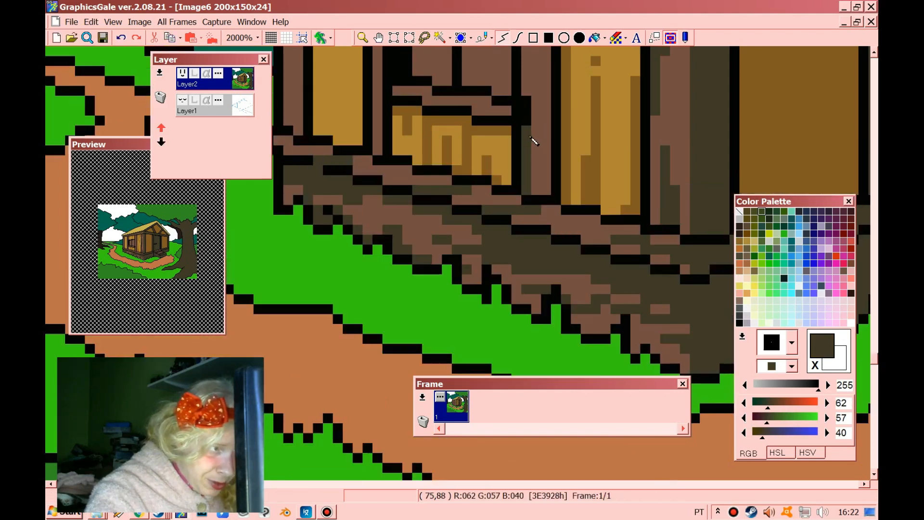
# Step: Shade the edges of both window shutters and add dark brown grain streaks, RGB 62, 57, 40, to them
pyautogui.scroll(3, 491, 120)
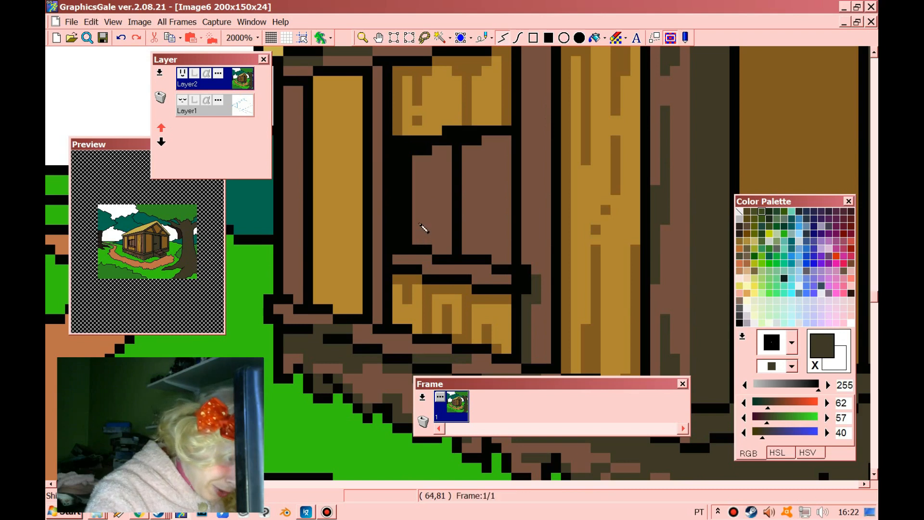
pyautogui.click(422, 230)
pyautogui.doubleClick(486, 148)
pyautogui.moveTo(507, 142); pyautogui.dragTo(498, 209)
pyautogui.moveTo(436, 167); pyautogui.dragTo(432, 208)
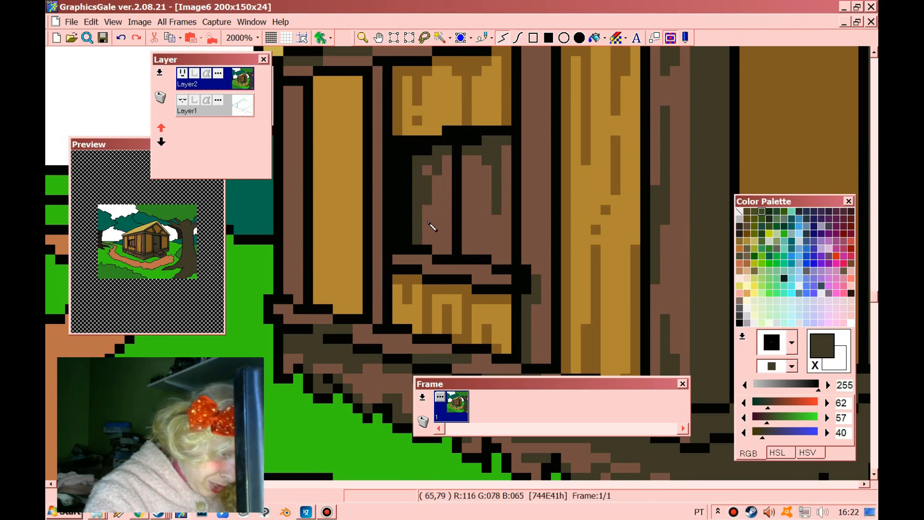
pyautogui.moveTo(450, 250)
pyautogui.mouseDown()
pyautogui.moveTo(442, 252)
pyautogui.moveTo(449, 189)
pyautogui.mouseUp()
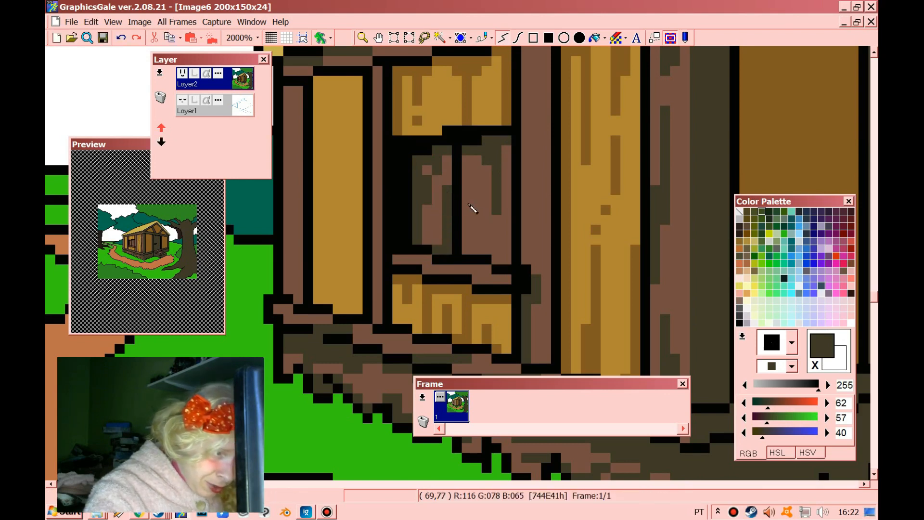
pyautogui.moveTo(466, 228)
pyautogui.mouseDown()
pyautogui.moveTo(470, 260)
pyautogui.moveTo(477, 253)
pyautogui.moveTo(499, 260)
pyautogui.moveTo(541, 138)
pyautogui.mouseUp()
# Step: Add dark brown grain streaks, RGB 62, 57, 40, to the upper part of the post right of the window
pyautogui.scroll(2, 542, 178)
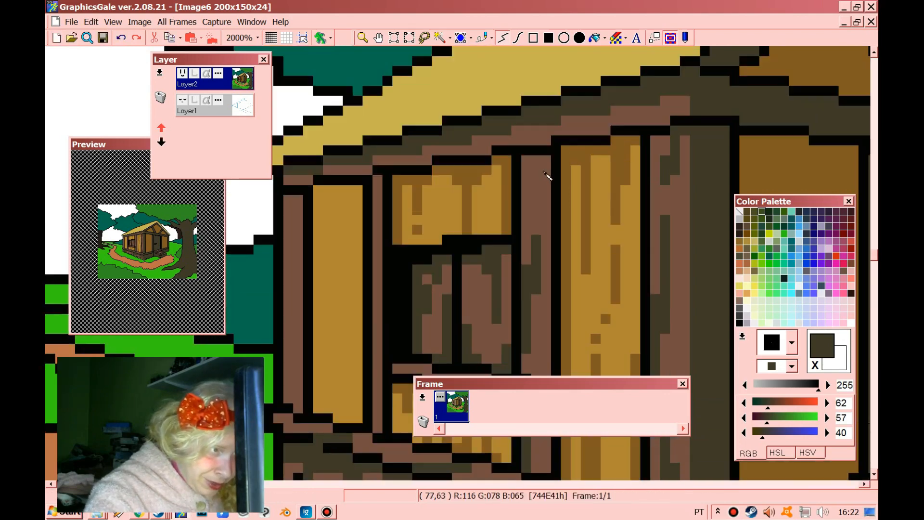
pyautogui.moveTo(543, 203); pyautogui.dragTo(533, 164)
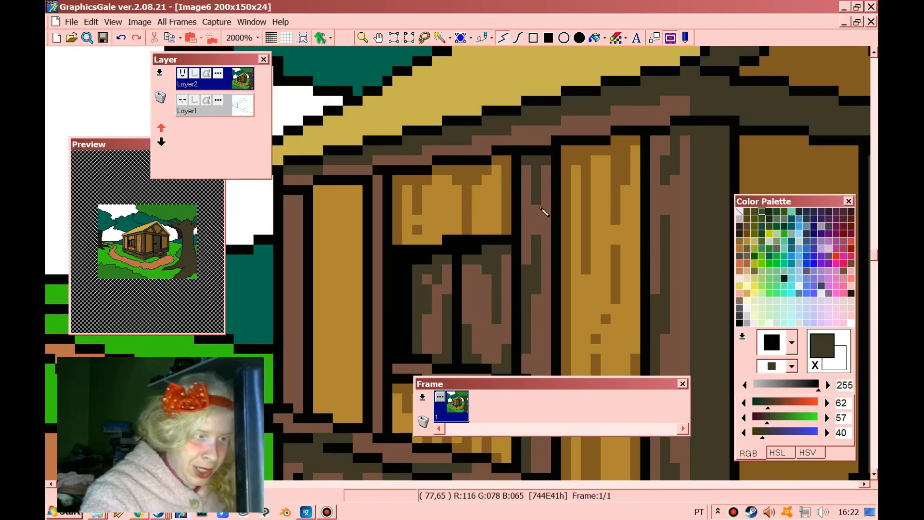
pyautogui.scroll(-5, 380, 188)
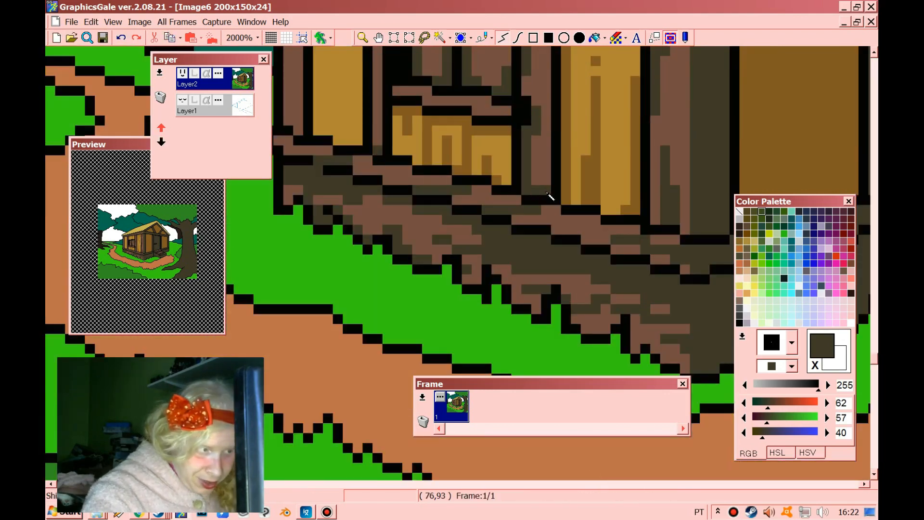
# Step: Move the Layer window clear of the cabin and shade the side wall's far-left post and narrow post with dark brown
pyautogui.moveTo(225, 64); pyautogui.dragTo(179, 149)
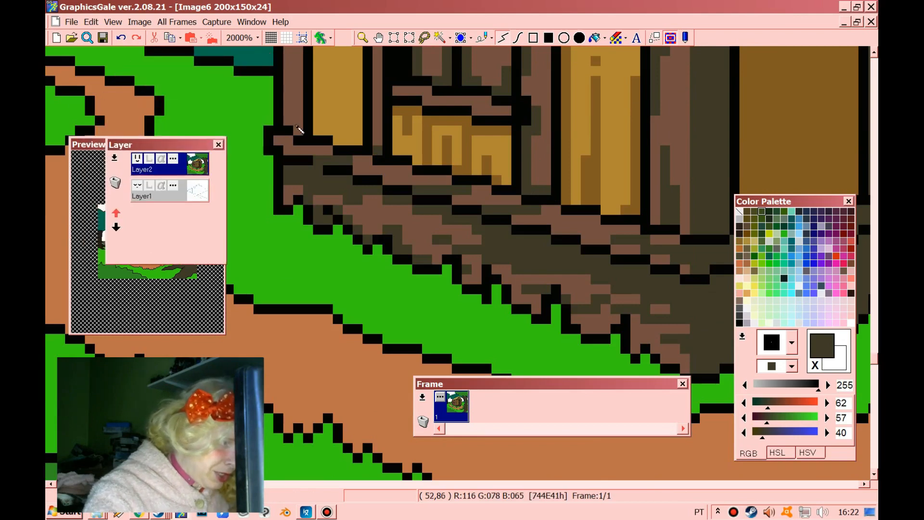
pyautogui.scroll(3, 298, 152)
pyautogui.moveTo(289, 154); pyautogui.dragTo(291, 78)
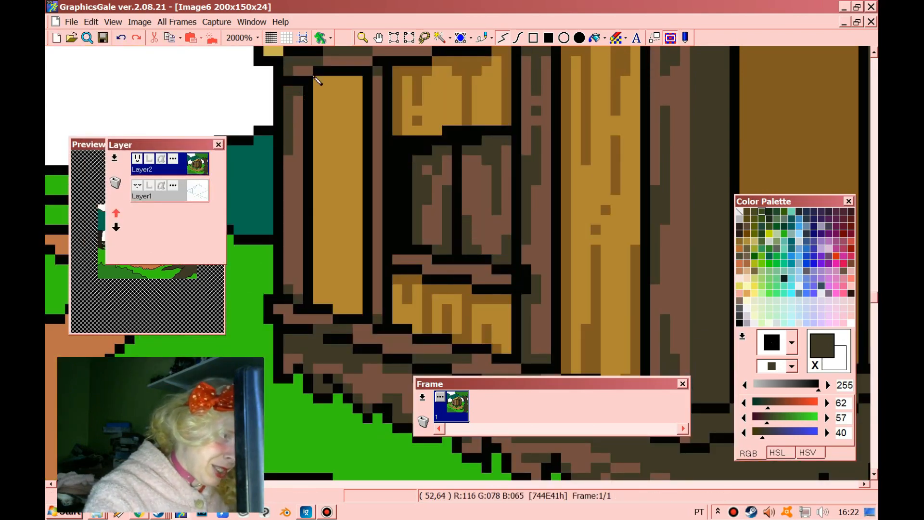
pyautogui.scroll(2, 370, 130)
pyautogui.scroll(-3, 385, 115)
pyautogui.scroll(2, 401, 106)
# Step: Shade the top and left edge of the leftmost wall panel and add brown grain streaks, RGB 130, 89, 34
pyautogui.rightClick(412, 124)
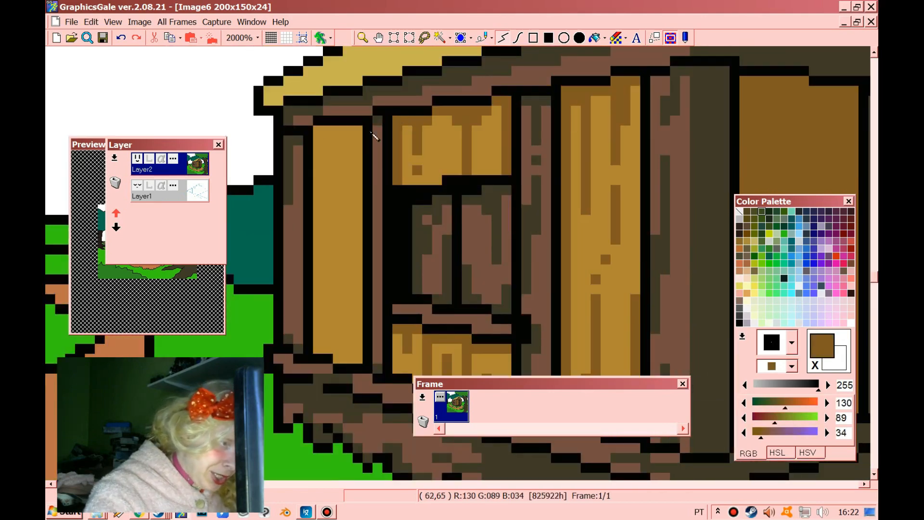
pyautogui.moveTo(365, 129)
pyautogui.mouseDown()
pyautogui.moveTo(361, 359)
pyautogui.moveTo(328, 269)
pyautogui.mouseUp()
pyautogui.moveTo(338, 329); pyautogui.dragTo(344, 355)
pyautogui.moveTo(332, 231)
pyautogui.mouseDown()
pyautogui.moveTo(337, 142)
pyautogui.moveTo(315, 352)
pyautogui.mouseUp()
pyautogui.scroll(3, 380, 108)
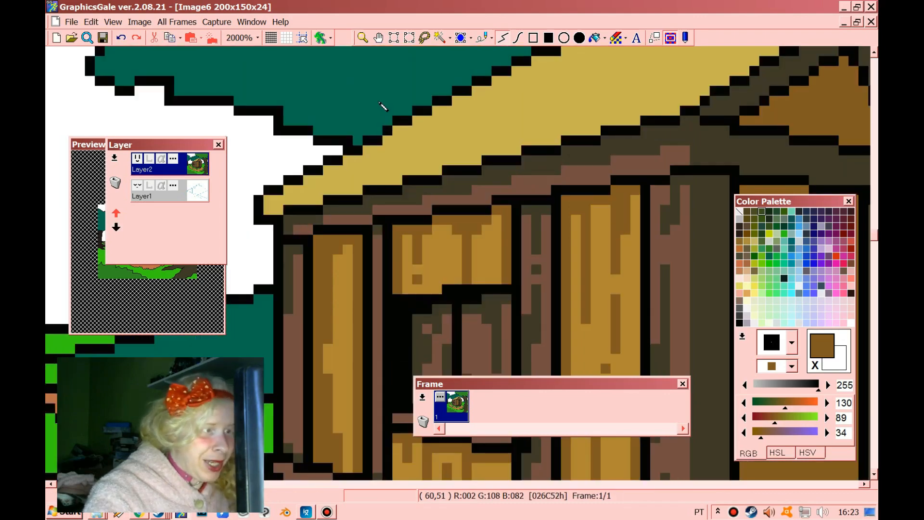
# Step: Shade the top and left edge of the front wall panel left of the door with dark brown, RGB 87, 71, 23, and add grain streaks
pyautogui.click(363, 38)
pyautogui.rightClick(496, 192)
pyautogui.rightClick(496, 193)
pyautogui.rightClick(487, 195)
pyautogui.rightClick(469, 196)
pyautogui.rightClick(467, 197)
pyautogui.click(434, 239)
pyautogui.click(478, 305)
pyautogui.click(478, 301)
pyautogui.click(478, 302)
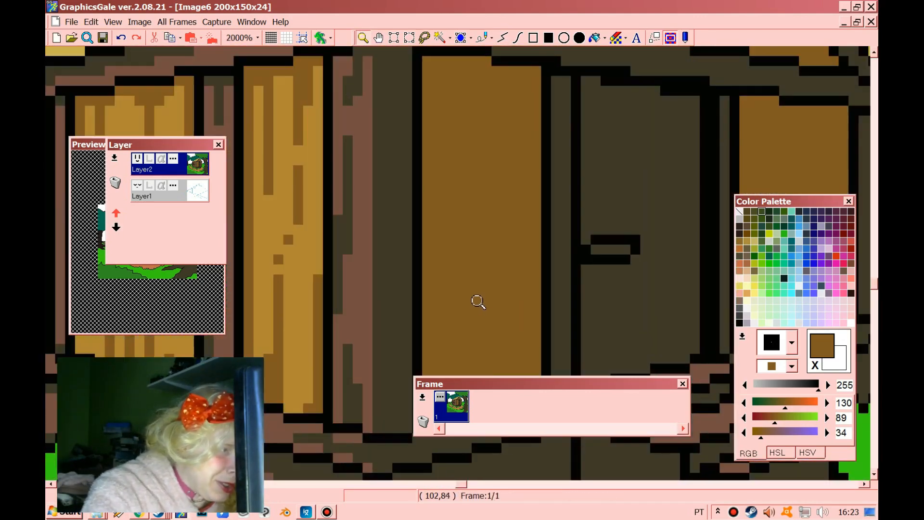
pyautogui.scroll(-2, 480, 219)
pyautogui.click(740, 242)
pyautogui.click(747, 219)
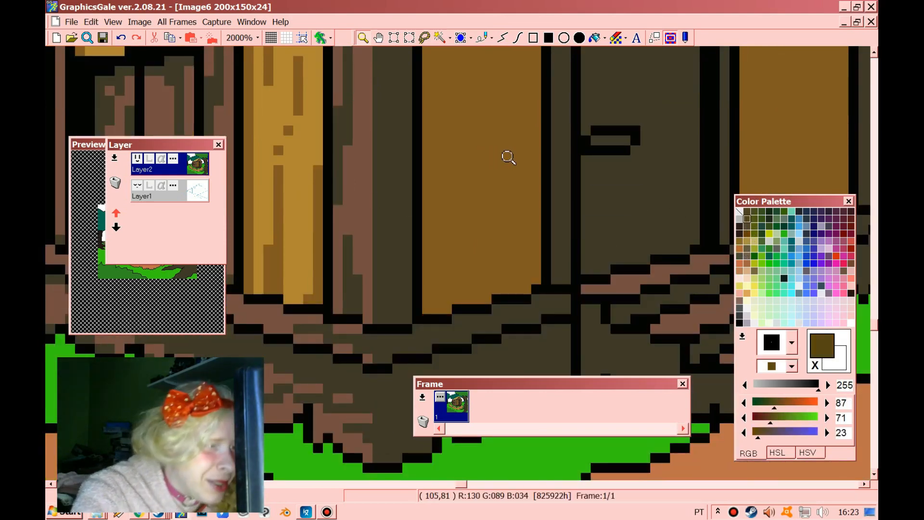
pyautogui.scroll(6, 501, 142)
pyautogui.click(502, 38)
pyautogui.moveTo(427, 120)
pyautogui.mouseDown()
pyautogui.moveTo(469, 125)
pyautogui.moveTo(431, 140)
pyautogui.moveTo(433, 202)
pyautogui.moveTo(450, 198)
pyautogui.moveTo(448, 111)
pyautogui.mouseUp()
pyautogui.scroll(-9, 433, 149)
pyautogui.scroll(6, 477, 144)
pyautogui.moveTo(456, 167)
pyautogui.mouseDown()
pyautogui.moveTo(464, 101)
pyautogui.moveTo(454, 109)
pyautogui.moveTo(450, 178)
pyautogui.moveTo(496, 72)
pyautogui.mouseUp()
pyautogui.scroll(2, 460, 110)
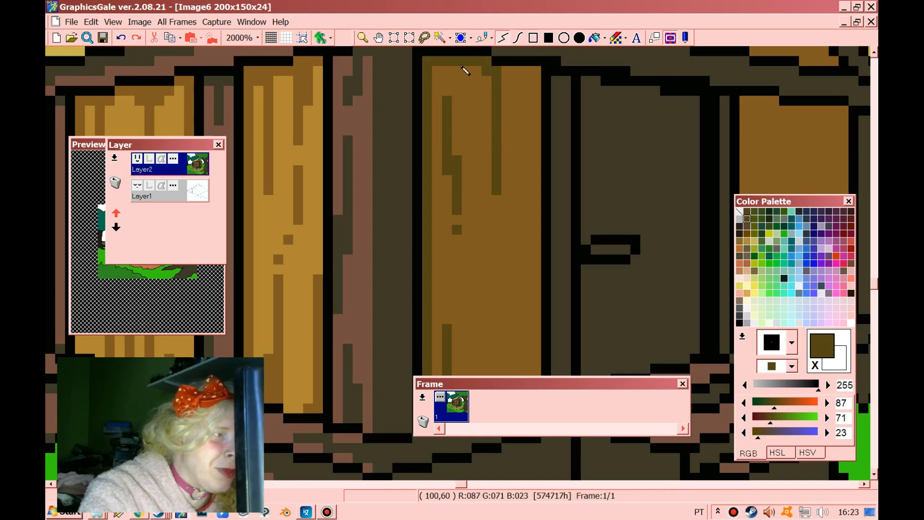
# Step: Shade the right edge of the panel left of the door and fill its remaining area with dark brown grain streaks and knots
pyautogui.moveTo(519, 77); pyautogui.dragTo(520, 120)
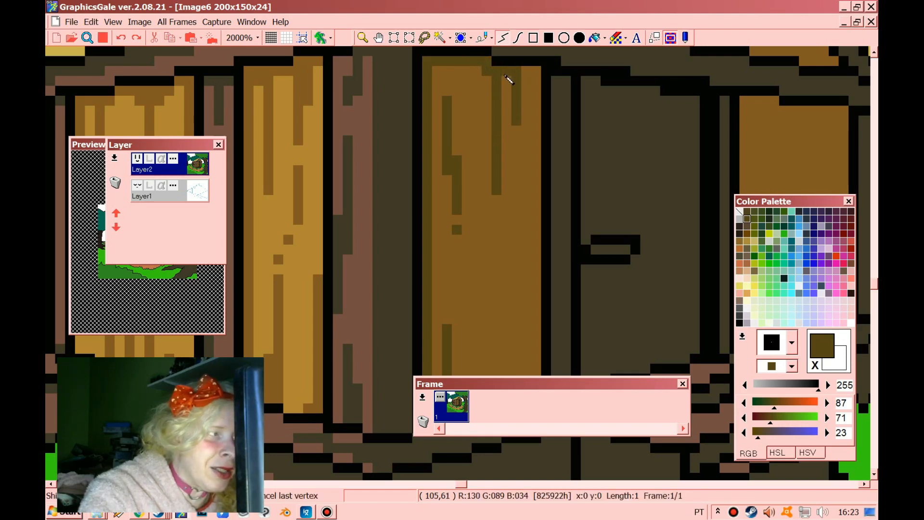
pyautogui.scroll(-3, 536, 100)
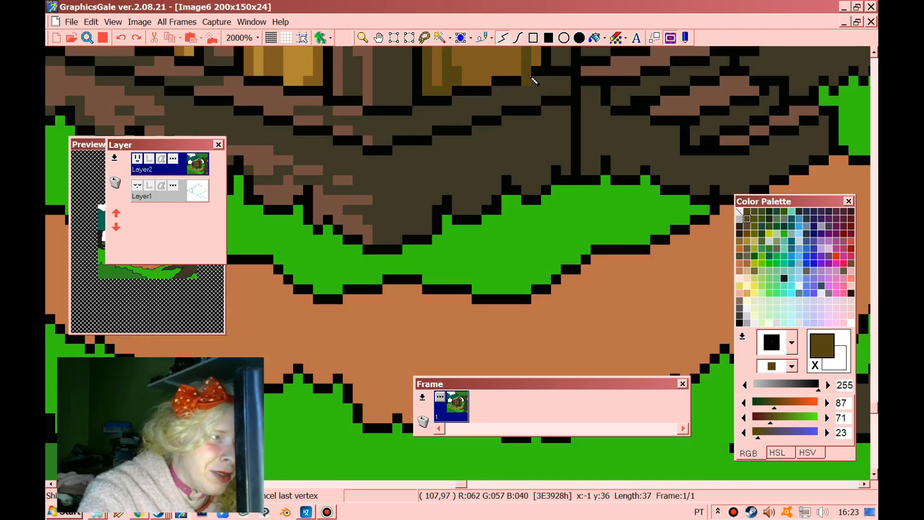
pyautogui.scroll(1, 490, 159)
pyautogui.moveTo(498, 178); pyautogui.dragTo(503, 82)
pyautogui.moveTo(499, 131)
pyautogui.mouseDown()
pyautogui.moveTo(500, 180)
pyautogui.moveTo(489, 140)
pyautogui.moveTo(503, 234)
pyautogui.moveTo(504, 203)
pyautogui.moveTo(498, 243)
pyautogui.mouseUp()
pyautogui.scroll(3, 489, 140)
pyautogui.scroll(-3, 501, 225)
pyautogui.moveTo(484, 299); pyautogui.dragTo(484, 300)
pyautogui.moveTo(466, 260)
pyautogui.mouseDown()
pyautogui.moveTo(470, 299)
pyautogui.moveTo(472, 190)
pyautogui.mouseUp()
pyautogui.click(480, 299)
pyautogui.scroll(1, 477, 201)
pyautogui.click(467, 221)
# Step: Shade the sloped edges of the left gable panel and add short grain streaks in dark brown, RGB 87, 71, 23
pyautogui.scroll(3, 486, 178)
pyautogui.moveTo(430, 112); pyautogui.dragTo(445, 114)
pyautogui.scroll(2, 445, 115)
pyautogui.moveTo(448, 219); pyautogui.dragTo(525, 163)
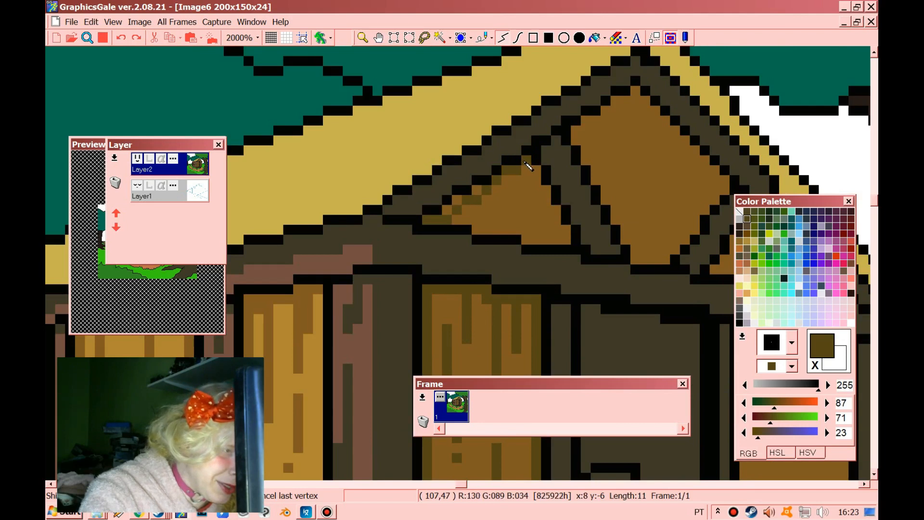
pyautogui.click(478, 193)
pyautogui.click(457, 202)
pyautogui.click(447, 210)
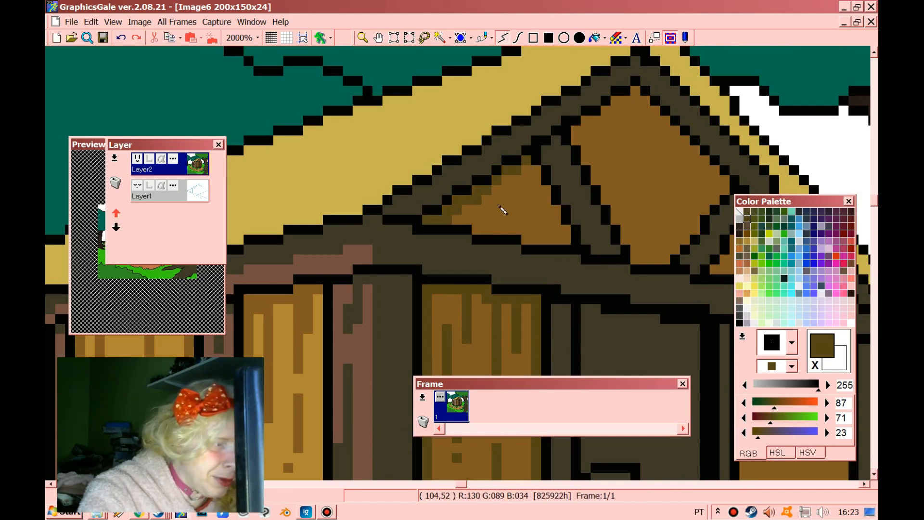
pyautogui.moveTo(533, 174); pyautogui.dragTo(568, 239)
pyautogui.moveTo(496, 230)
pyautogui.mouseDown()
pyautogui.moveTo(507, 191)
pyautogui.moveTo(506, 220)
pyautogui.mouseUp()
pyautogui.click(508, 183)
# Step: Shade the edges of the central gable panel and add vertical grain streaks in dark brown, RGB 87, 71, 23
pyautogui.moveTo(642, 262)
pyautogui.mouseDown()
pyautogui.moveTo(602, 159)
pyautogui.moveTo(573, 135)
pyautogui.moveTo(619, 106)
pyautogui.moveTo(728, 185)
pyautogui.mouseUp()
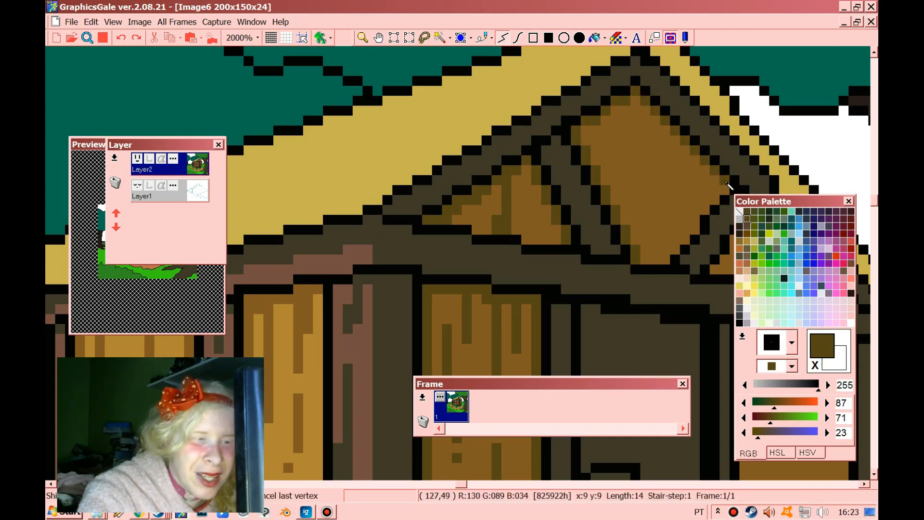
pyautogui.moveTo(698, 231); pyautogui.dragTo(670, 264)
pyautogui.moveTo(649, 196); pyautogui.dragTo(648, 109)
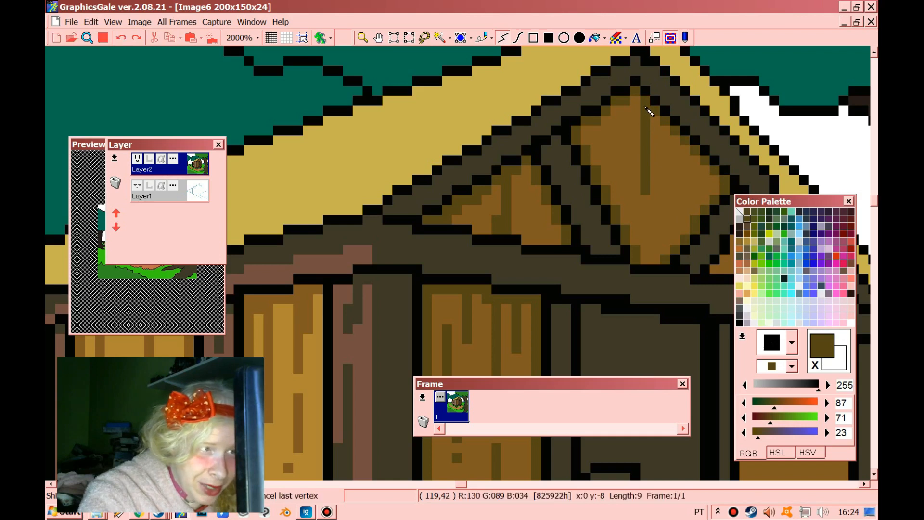
pyautogui.moveTo(649, 263); pyautogui.dragTo(651, 262)
pyautogui.moveTo(686, 158)
pyautogui.mouseDown()
pyautogui.moveTo(685, 147)
pyautogui.moveTo(667, 161)
pyautogui.mouseUp()
pyautogui.moveTo(609, 121)
pyautogui.mouseDown()
pyautogui.moveTo(608, 172)
pyautogui.moveTo(628, 224)
pyautogui.mouseUp()
pyautogui.moveTo(628, 131); pyautogui.dragTo(625, 114)
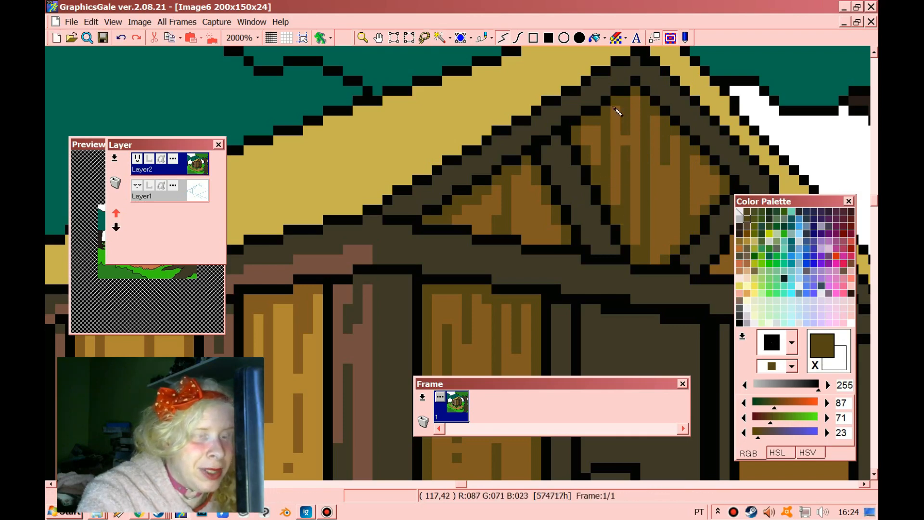
# Step: Move the Color Palette off the cabin's right side, shade the right gable panel's sloped edges and add dark brown grain streaks
pyautogui.click(362, 37)
pyautogui.scroll(-7, 489, 163)
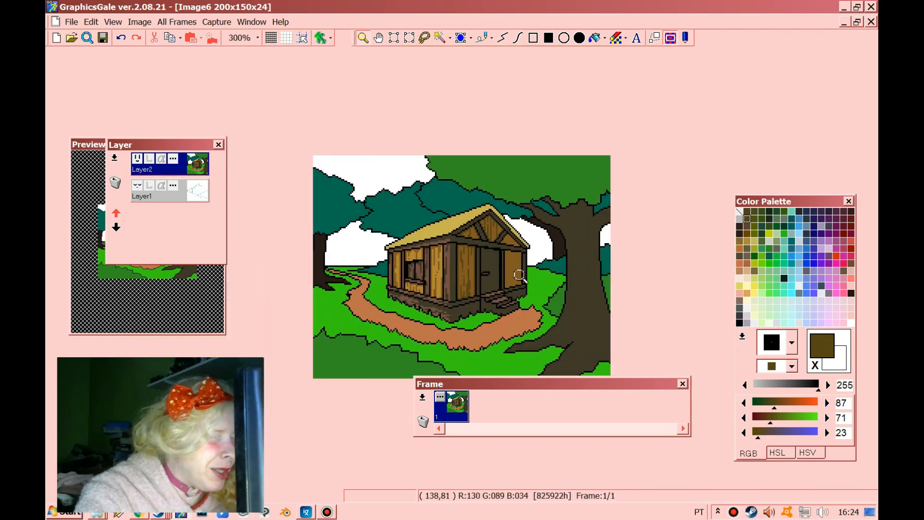
pyautogui.moveTo(790, 201); pyautogui.dragTo(254, 154)
pyautogui.click(564, 290)
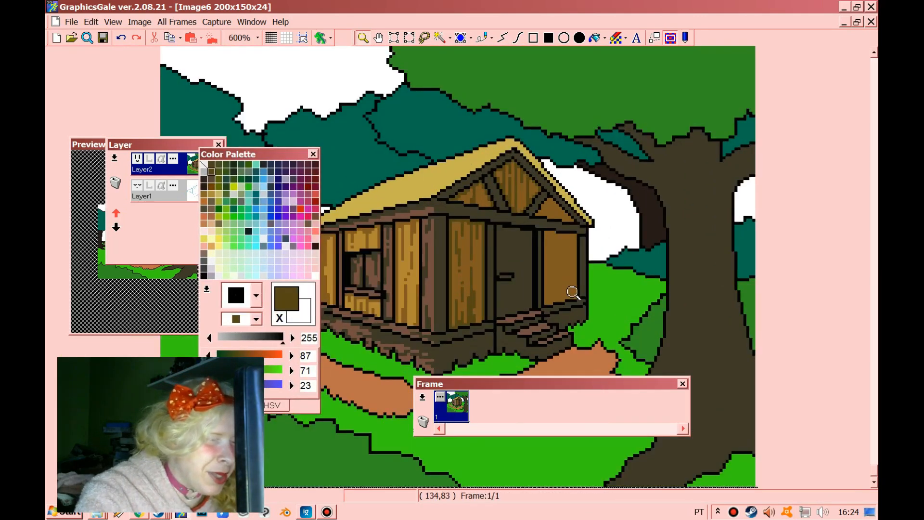
pyautogui.scroll(5, 565, 290)
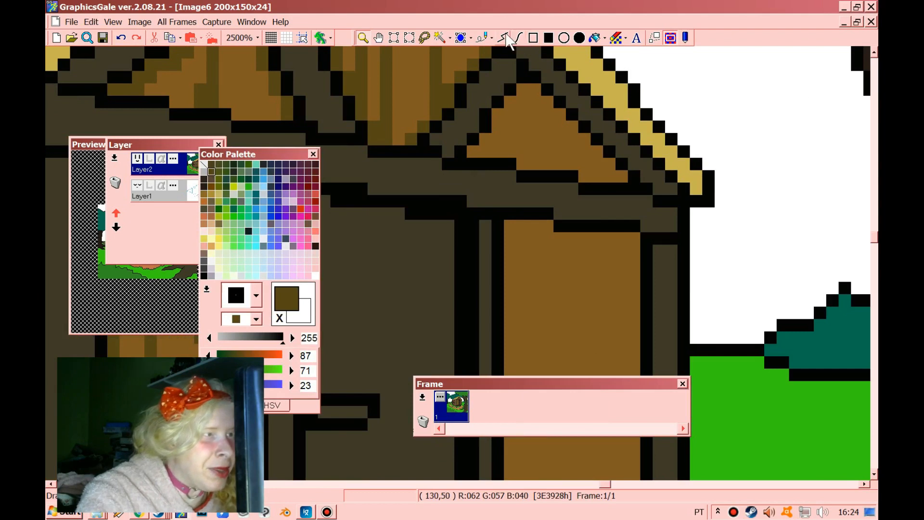
pyautogui.moveTo(474, 159); pyautogui.dragTo(530, 97)
pyautogui.moveTo(598, 163); pyautogui.dragTo(622, 177)
pyautogui.moveTo(587, 148); pyautogui.dragTo(582, 178)
pyautogui.moveTo(543, 107); pyautogui.dragTo(543, 174)
# Step: Shade all the edges of the front wall panel right of the door with dark brown, RGB 87, 71, 23
pyautogui.scroll(-3, 520, 159)
pyautogui.moveTo(510, 127)
pyautogui.mouseDown()
pyautogui.moveTo(548, 128)
pyautogui.moveTo(549, 147)
pyautogui.moveTo(632, 147)
pyautogui.mouseUp()
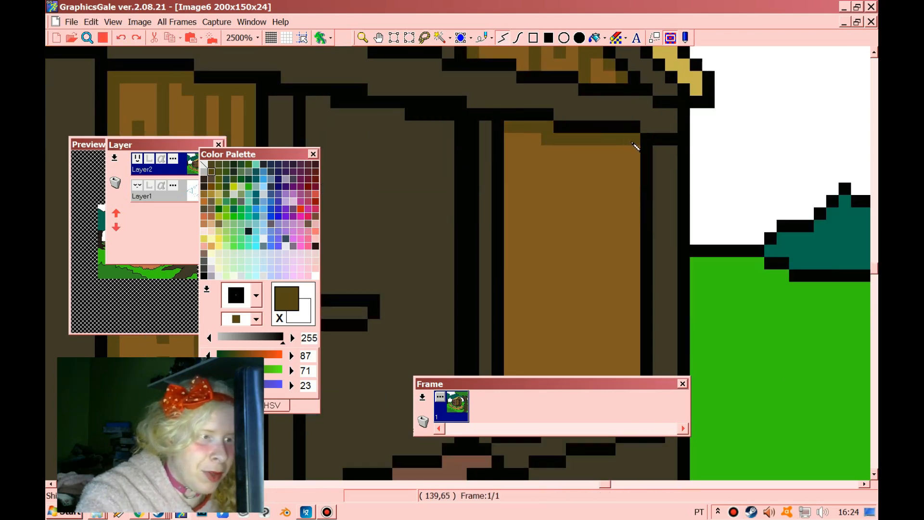
pyautogui.scroll(-8, 635, 145)
pyautogui.click(634, 121)
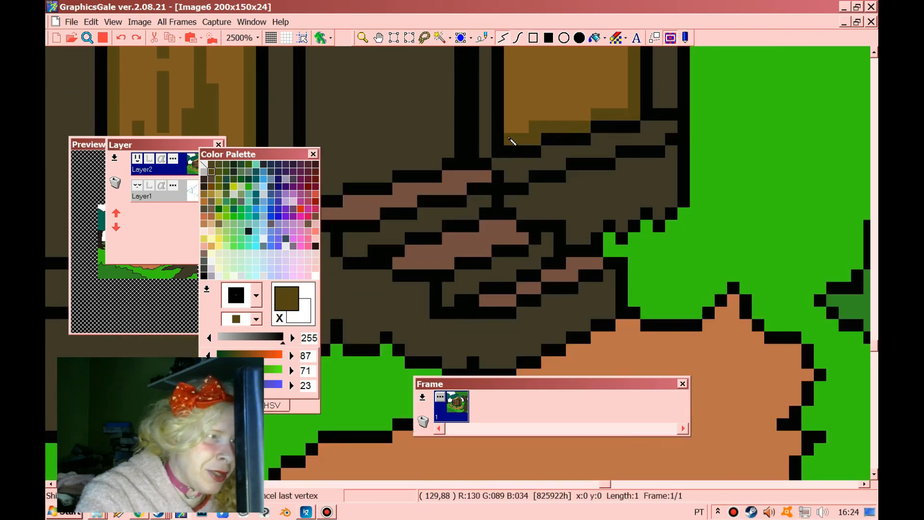
pyautogui.scroll(3, 510, 139)
pyautogui.doubleClick(509, 129)
# Step: Add vertical grain streaks and a knot in dark brown, RGB 87, 71, 23, to the panel right of the door
pyautogui.click(537, 137)
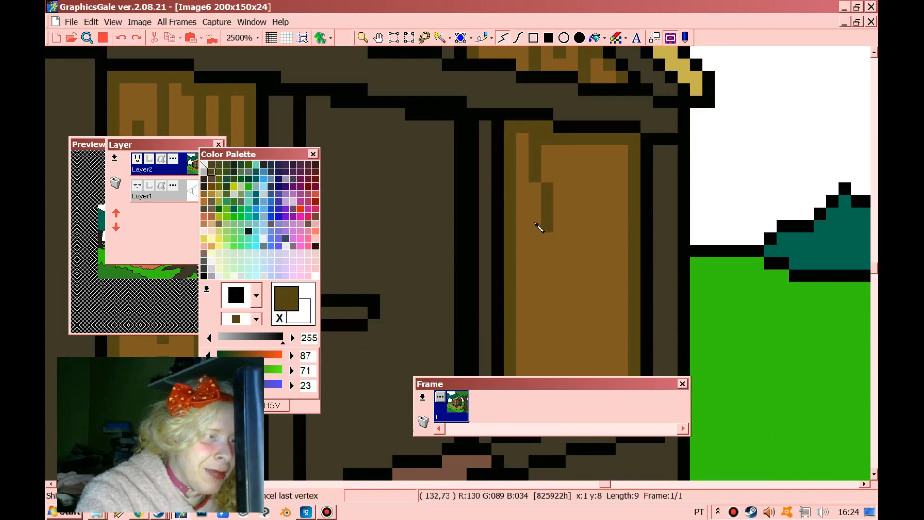
pyautogui.doubleClick(536, 227)
pyautogui.click(575, 153)
pyautogui.scroll(-3, 568, 178)
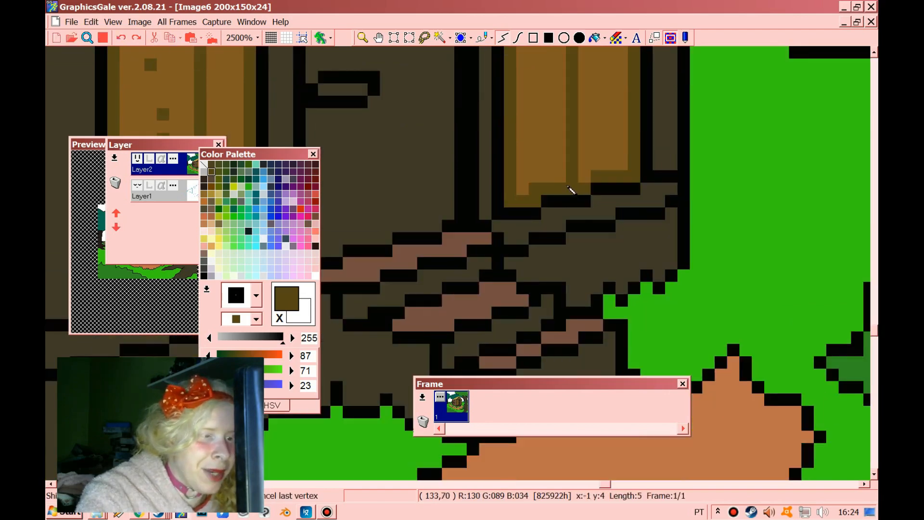
pyautogui.scroll(4, 608, 162)
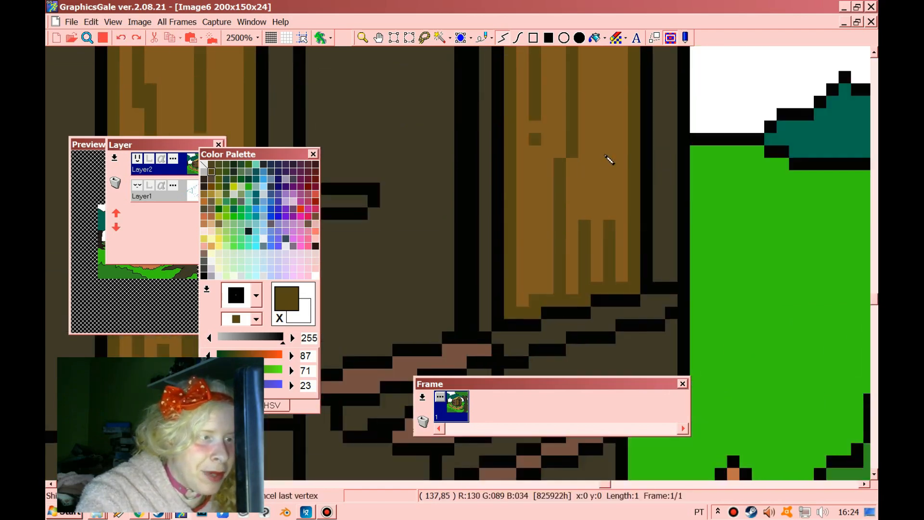
pyautogui.doubleClick(615, 195)
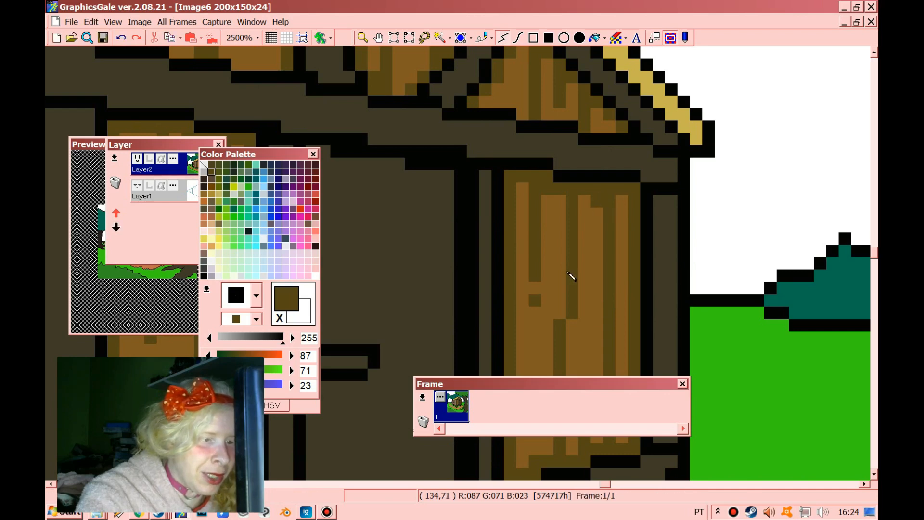
pyautogui.scroll(-1, 569, 284)
pyautogui.click(569, 277)
pyautogui.doubleClick(570, 287)
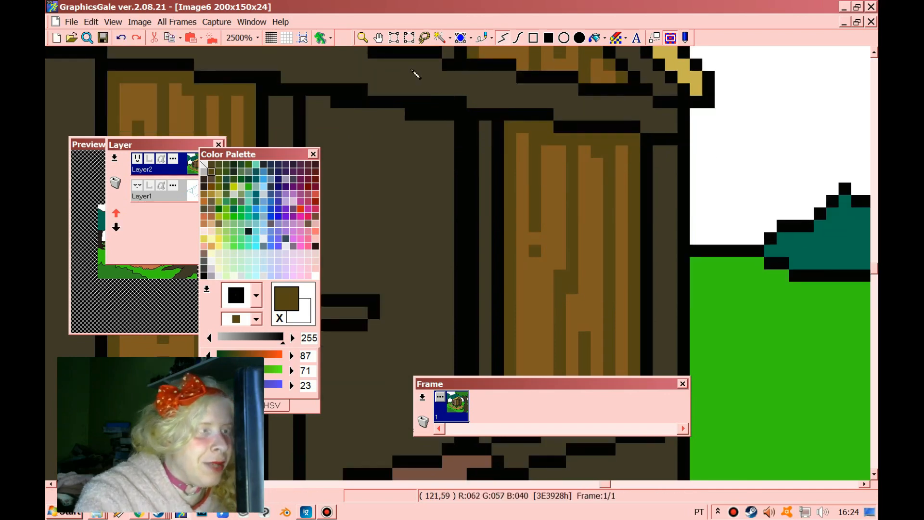
# Step: Pick golden brown, RGB 177, 134, 52, from a side wall panel and start shading the roof's lower edge, keeping the Color Palette clear of the roof
pyautogui.click(361, 40)
pyautogui.rightClick(432, 179)
pyautogui.rightClick(433, 184)
pyautogui.rightClick(435, 187)
pyautogui.rightClick(435, 188)
pyautogui.rightClick(435, 188)
pyautogui.rightClick(435, 190)
pyautogui.rightClick(435, 192)
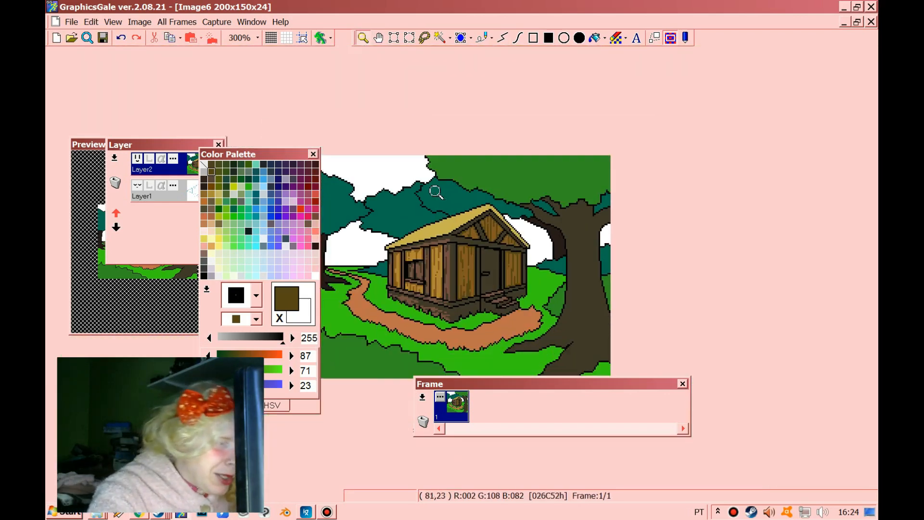
pyautogui.moveTo(289, 154); pyautogui.dragTo(745, 139)
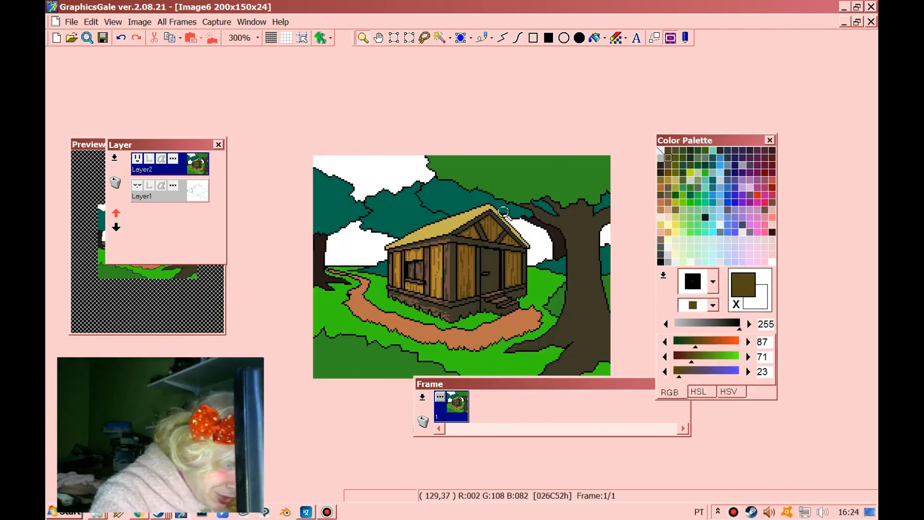
pyautogui.click(466, 222)
pyautogui.click(464, 212)
pyautogui.click(462, 205)
pyautogui.click(460, 195)
pyautogui.click(458, 185)
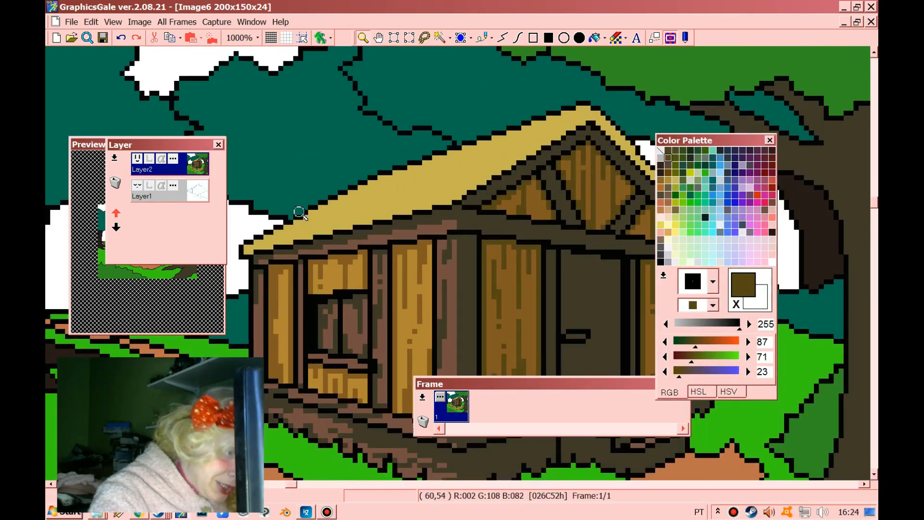
pyautogui.click(455, 170)
pyautogui.click(502, 38)
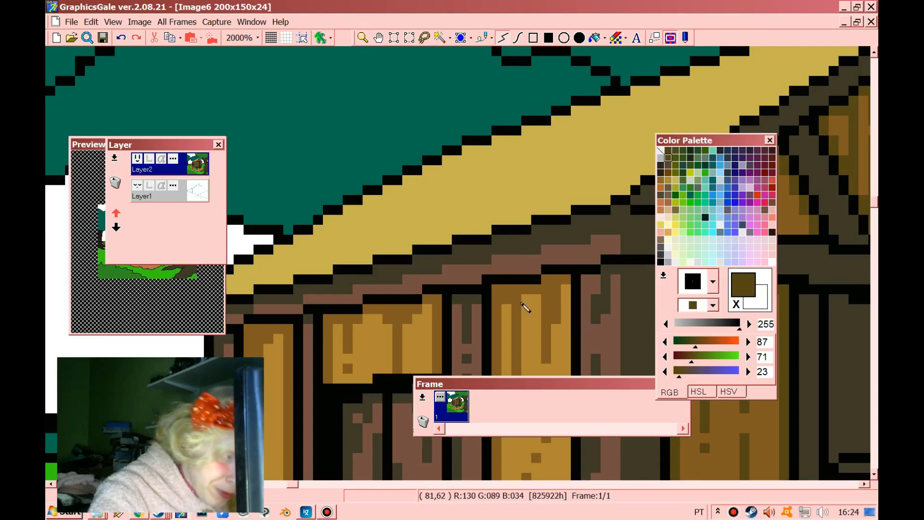
pyautogui.rightClick(528, 296)
pyautogui.moveTo(692, 144); pyautogui.dragTo(359, 252)
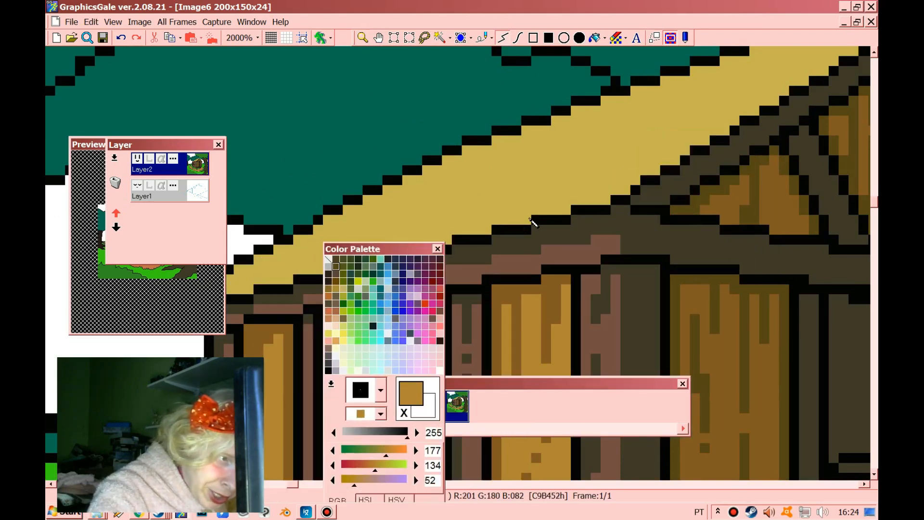
pyautogui.moveTo(536, 210)
pyautogui.mouseDown()
pyautogui.moveTo(586, 200)
pyautogui.moveTo(534, 200)
pyautogui.moveTo(523, 218)
pyautogui.moveTo(455, 219)
pyautogui.mouseUp()
pyautogui.moveTo(400, 249); pyautogui.dragTo(547, 260)
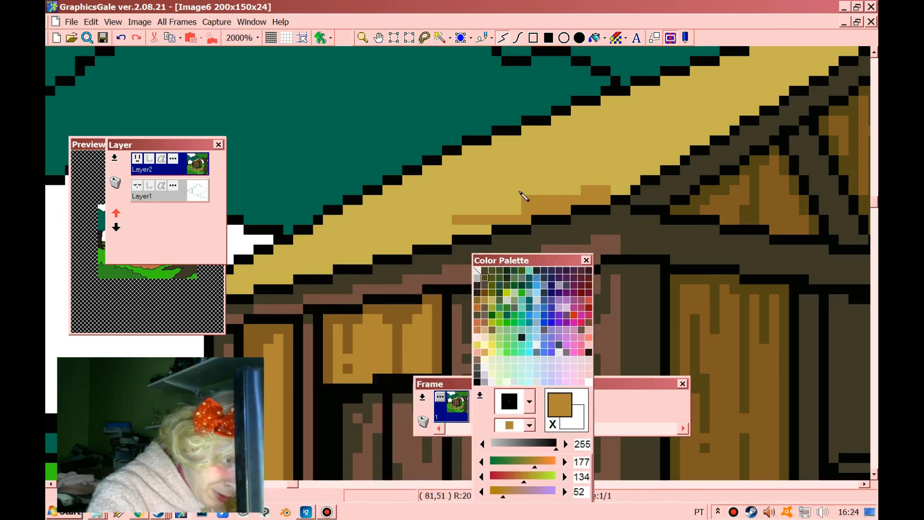
# Step: Add irregular golden brown streaks, RGB 177, 134, 52, along the upper and middle part of the roof's long slope
pyautogui.moveTo(485, 197); pyautogui.dragTo(496, 217)
pyautogui.moveTo(539, 164)
pyautogui.mouseDown()
pyautogui.moveTo(565, 130)
pyautogui.moveTo(543, 162)
pyautogui.moveTo(495, 138)
pyautogui.mouseUp()
pyautogui.moveTo(449, 169); pyautogui.dragTo(447, 184)
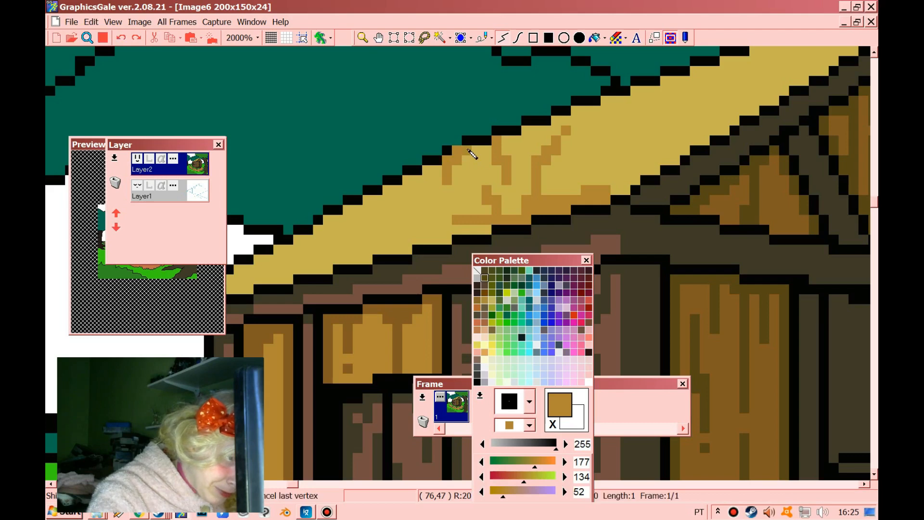
pyautogui.moveTo(386, 194); pyautogui.dragTo(378, 212)
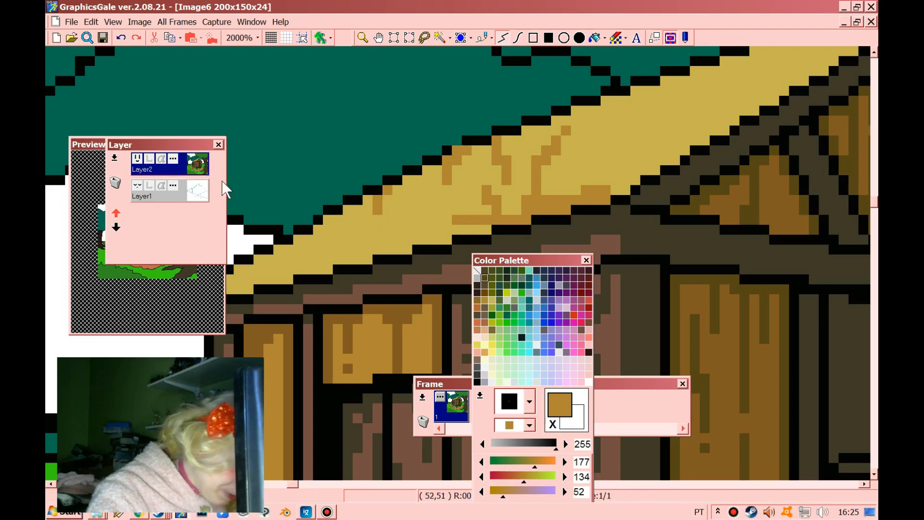
# Step: Move the Layer and Preview windows off the roof, shade its far-left lower edge and add golden brown streaks rising from the eave
pyautogui.moveTo(188, 155); pyautogui.dragTo(194, 357)
pyautogui.moveTo(171, 154)
pyautogui.mouseDown()
pyautogui.moveTo(172, 311)
pyautogui.moveTo(320, 269)
pyautogui.moveTo(332, 240)
pyautogui.mouseUp()
pyautogui.moveTo(397, 248)
pyautogui.mouseDown()
pyautogui.moveTo(495, 230)
pyautogui.moveTo(425, 229)
pyautogui.moveTo(390, 249)
pyautogui.moveTo(404, 208)
pyautogui.mouseUp()
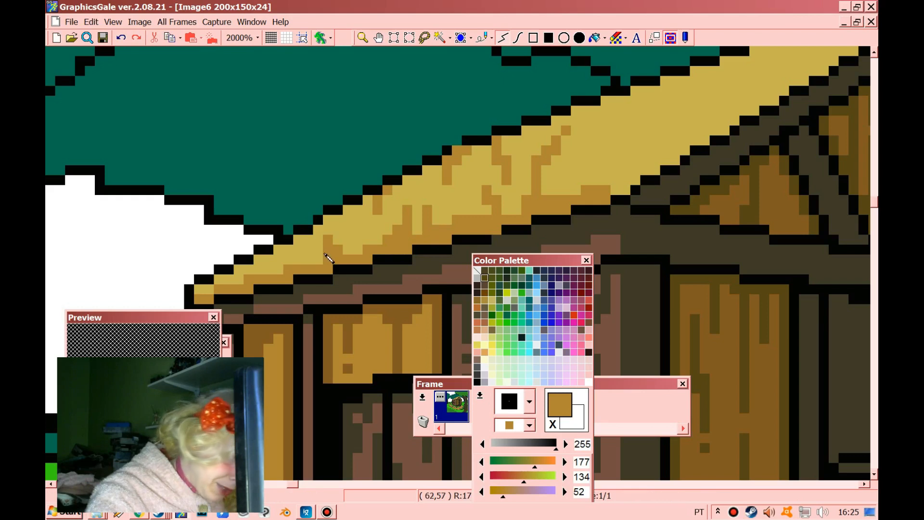
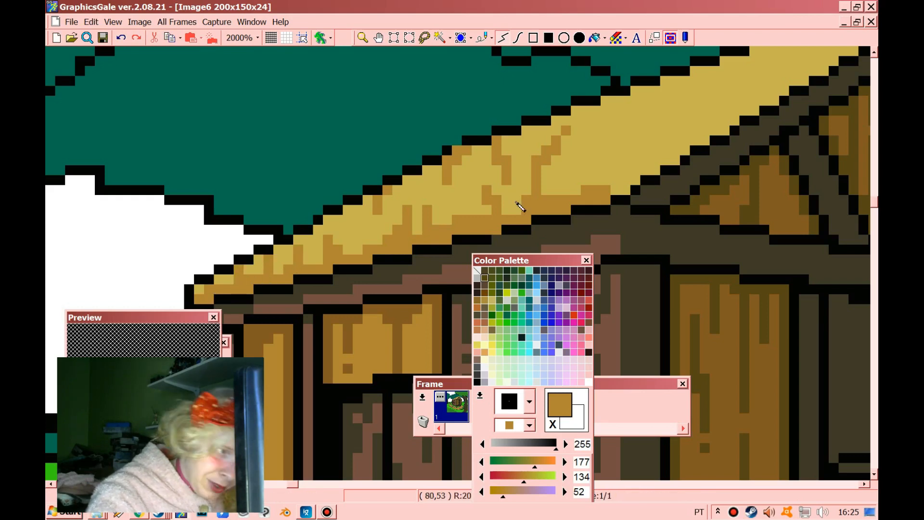
pyautogui.moveTo(578, 190); pyautogui.dragTo(578, 170)
pyautogui.moveTo(625, 191); pyautogui.dragTo(629, 138)
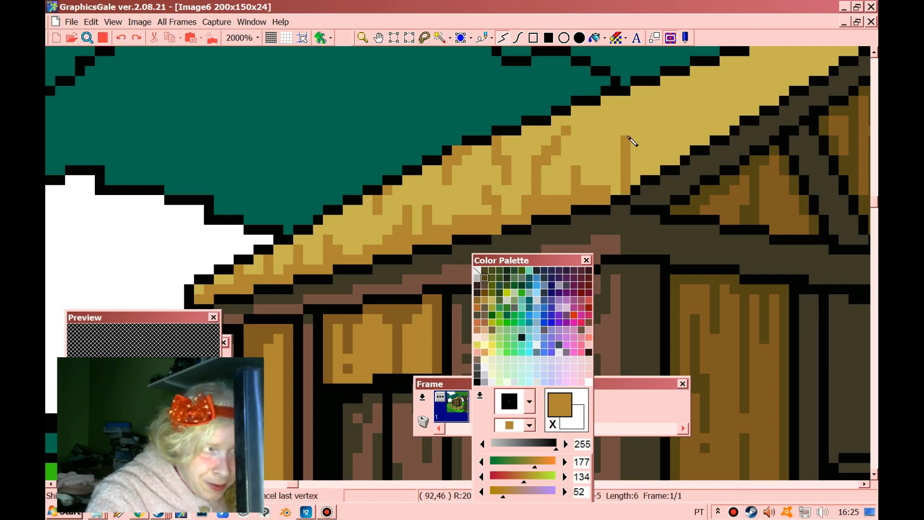
pyautogui.moveTo(624, 198); pyautogui.dragTo(625, 189)
# Step: Shade the roof's edge along the gable up to the peak and add golden brown streaks, RGB 177, 134, 52, rising from it
pyautogui.click(363, 38)
pyautogui.rightClick(484, 165)
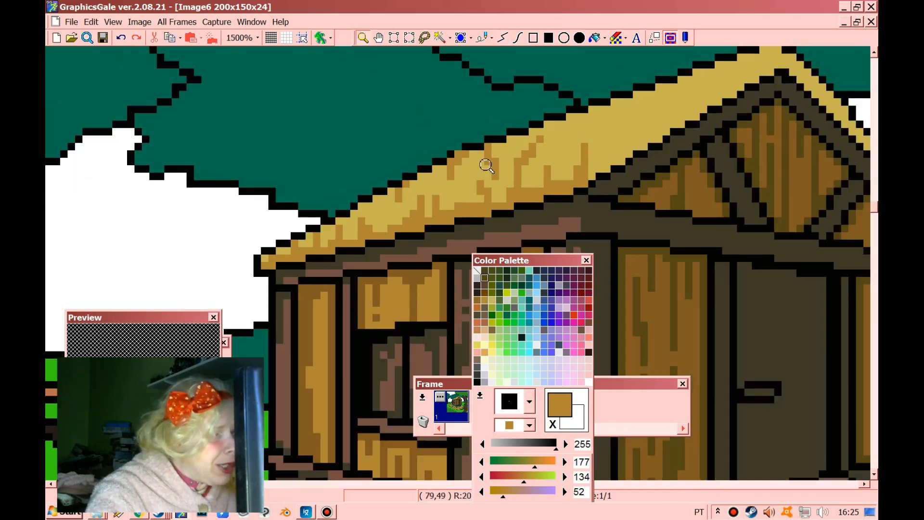
pyautogui.rightClick(485, 165)
pyautogui.rightClick(491, 165)
pyautogui.click(500, 162)
pyautogui.click(495, 156)
pyautogui.click(493, 154)
pyautogui.click(503, 38)
pyautogui.moveTo(344, 222); pyautogui.dragTo(595, 75)
pyautogui.moveTo(376, 196); pyautogui.dragTo(337, 209)
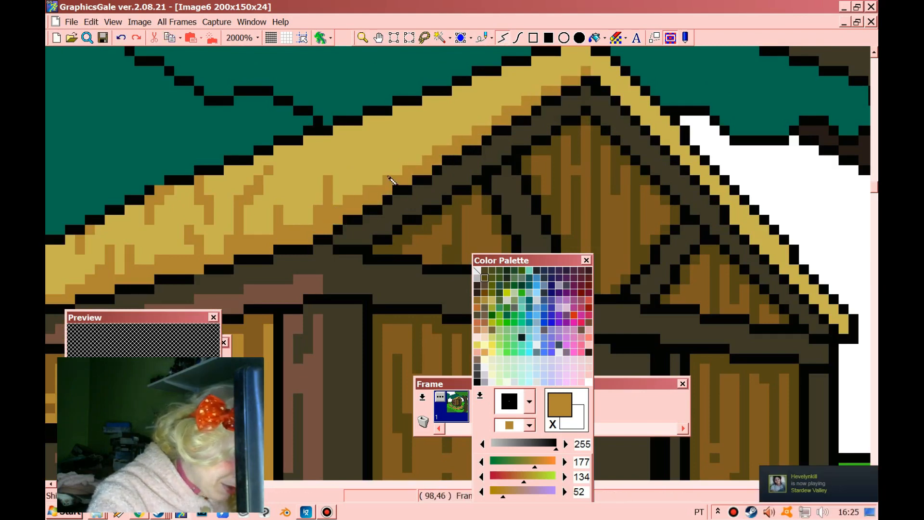
pyautogui.moveTo(387, 179); pyautogui.dragTo(398, 131)
pyautogui.click(398, 171)
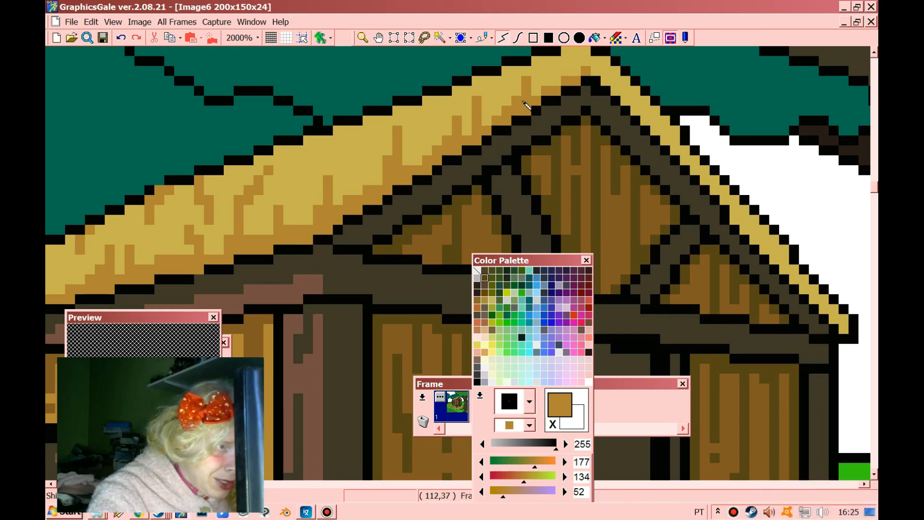
# Step: Pick dark brown, RGB 130, 89, 34, from a gable panel and add darker shadow patches along the roof's lower edge
pyautogui.rightClick(429, 245)
pyautogui.moveTo(398, 181); pyautogui.dragTo(390, 161)
pyautogui.click(389, 191)
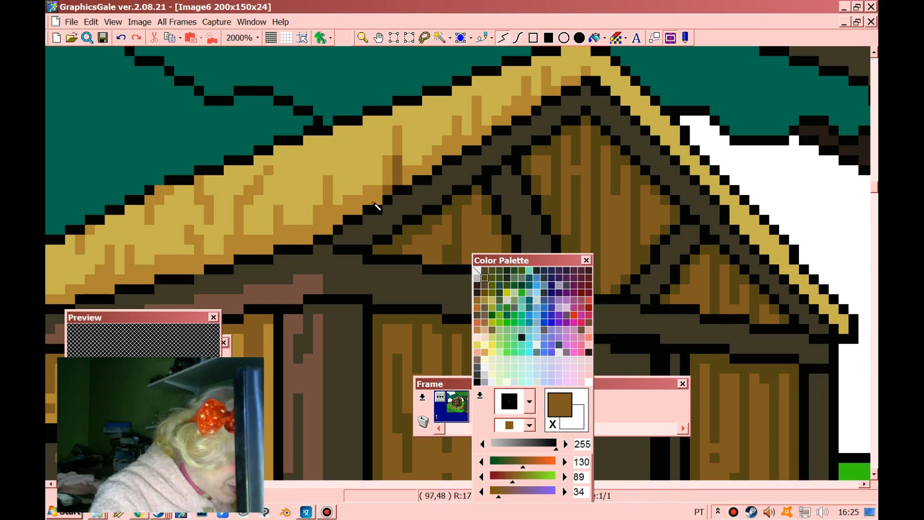
pyautogui.click(329, 214)
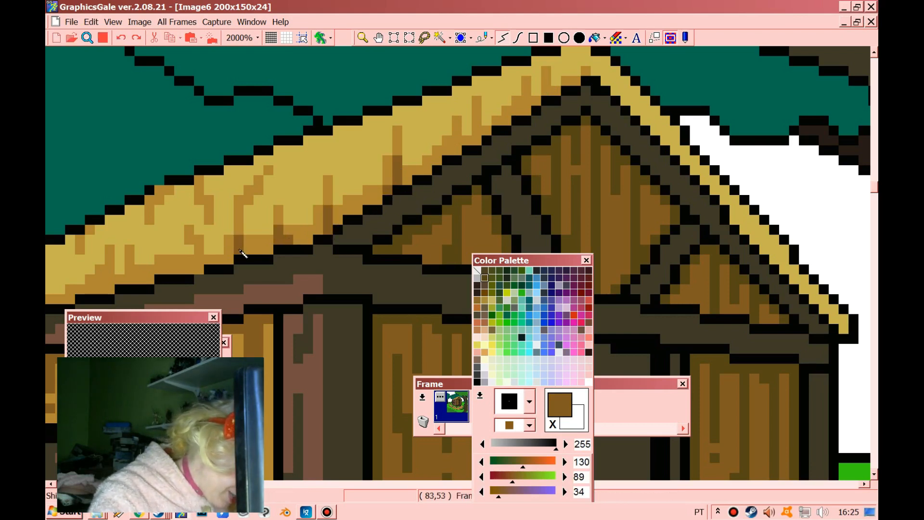
pyautogui.moveTo(200, 269); pyautogui.dragTo(141, 279)
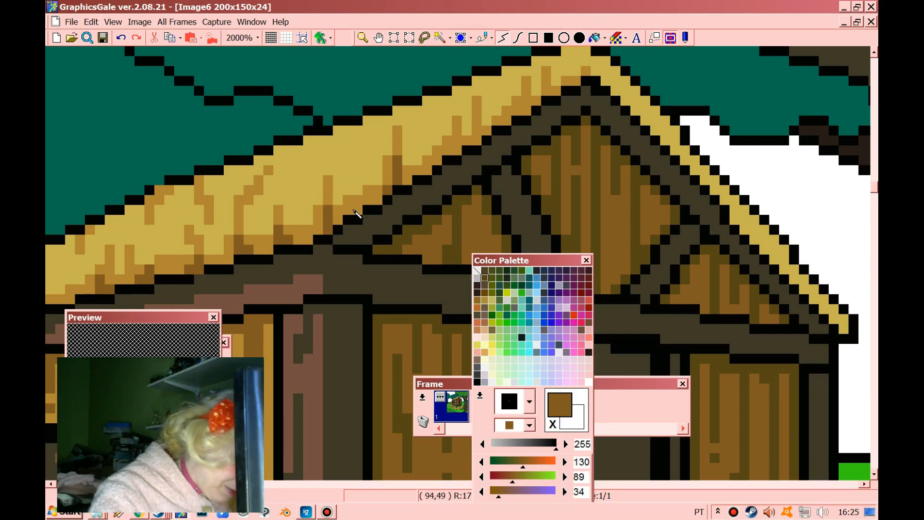
# Step: Pick golden brown, RGB 177, 134, 52, from the roof and add more streaks along its upper slope up to the peak
pyautogui.rightClick(366, 190)
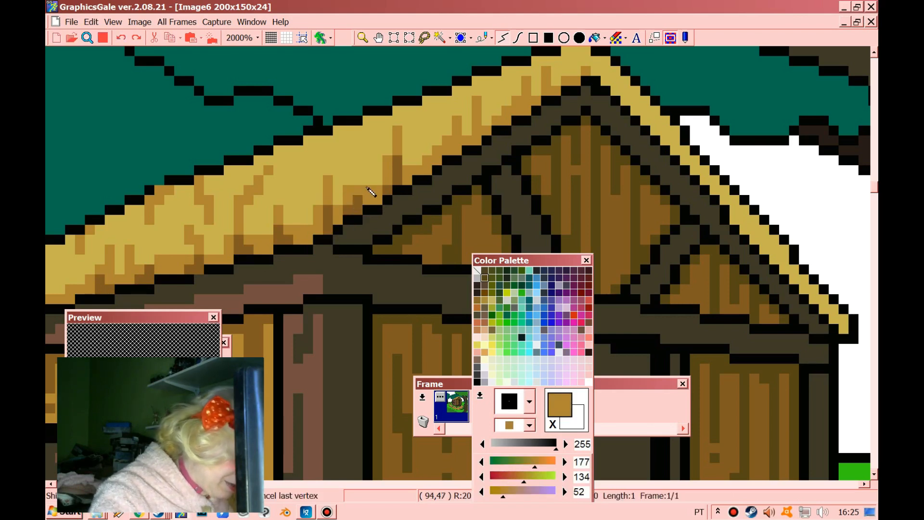
pyautogui.click(374, 181)
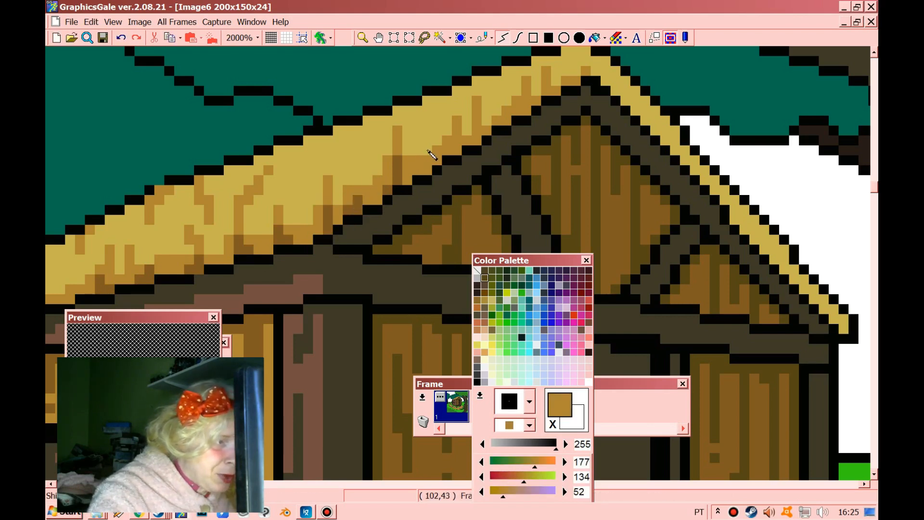
pyautogui.moveTo(359, 170)
pyautogui.mouseDown()
pyautogui.moveTo(361, 153)
pyautogui.moveTo(308, 183)
pyautogui.mouseUp()
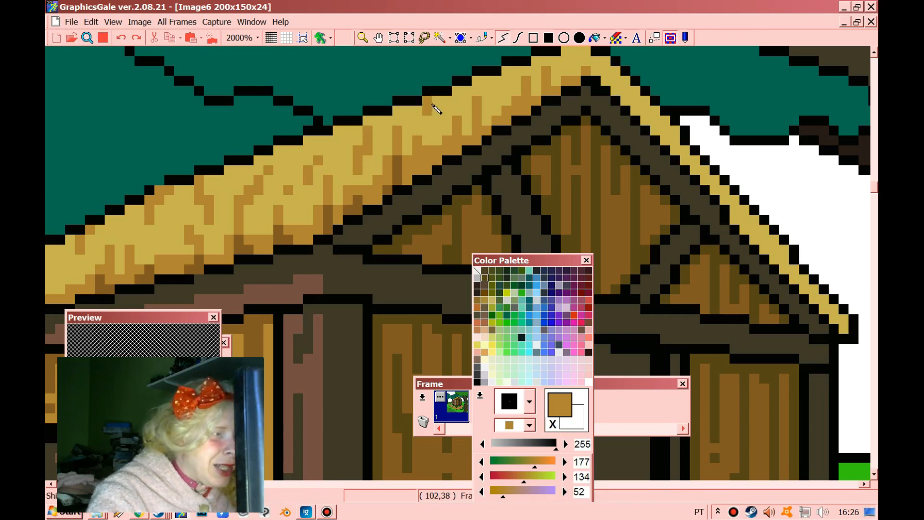
pyautogui.click(498, 88)
pyautogui.moveTo(507, 76); pyautogui.dragTo(507, 72)
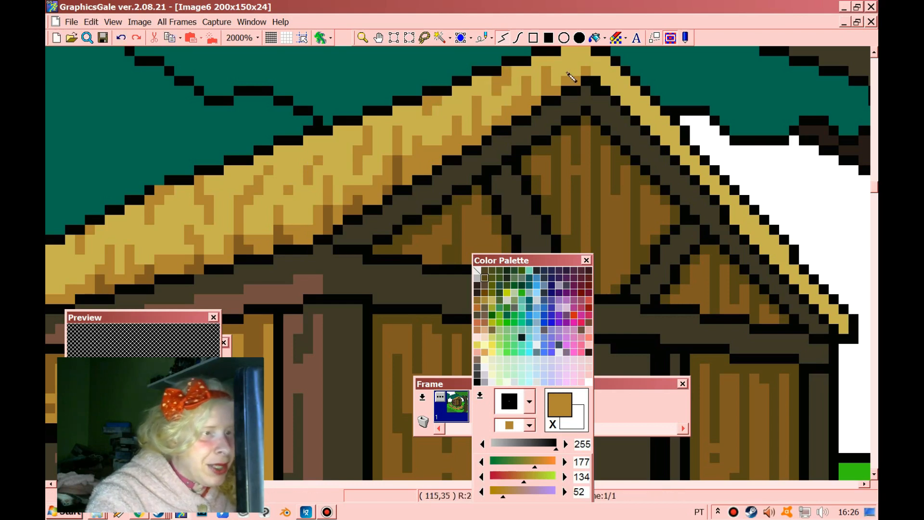
pyautogui.moveTo(595, 73); pyautogui.dragTo(610, 75)
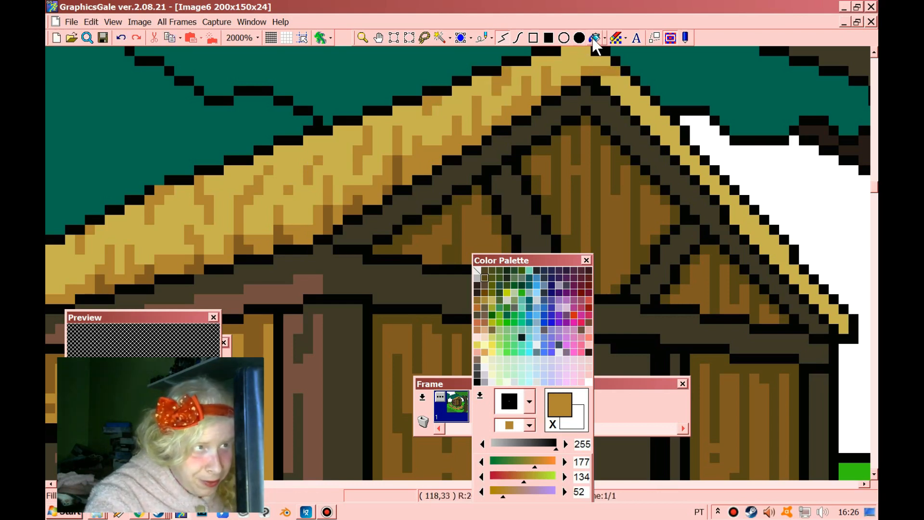
# Step: Fill the roof's narrow far edge with golden brown, RGB 177, 134, 52, and texture it with dark brown dashes, RGB 130, 89, 34
pyautogui.click(623, 91)
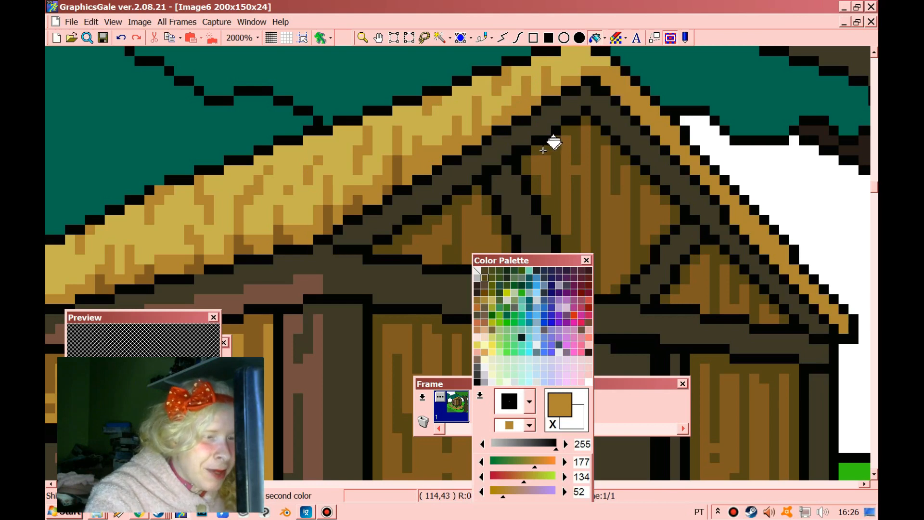
pyautogui.rightClick(545, 163)
pyautogui.moveTo(606, 81)
pyautogui.mouseDown()
pyautogui.moveTo(653, 128)
pyautogui.moveTo(646, 105)
pyautogui.moveTo(777, 262)
pyautogui.moveTo(843, 320)
pyautogui.mouseUp()
pyautogui.moveTo(777, 254); pyautogui.dragTo(754, 238)
pyautogui.moveTo(676, 132); pyautogui.dragTo(676, 142)
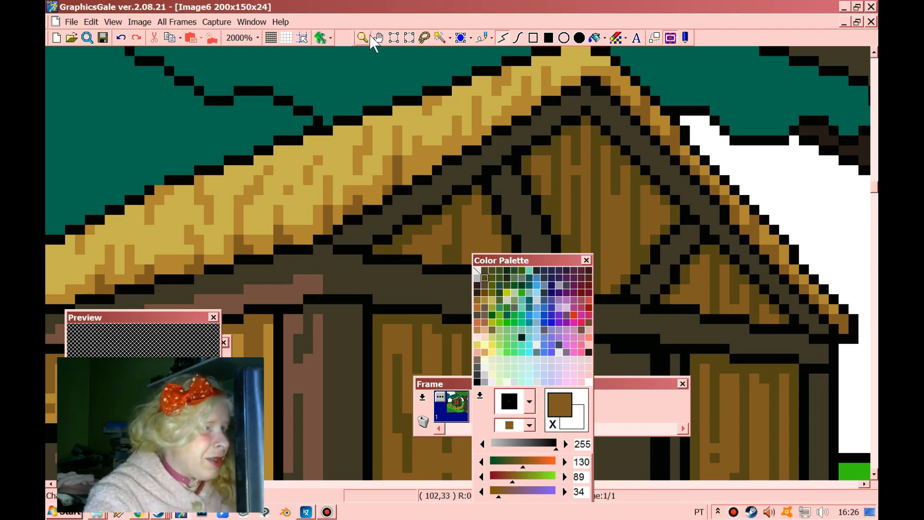
# Step: Move the Color Palette off the cabin, pick black, RGB 4, 4, 4, from an outline and draw vertical plank grain on the door
pyautogui.scroll(-7, 515, 143)
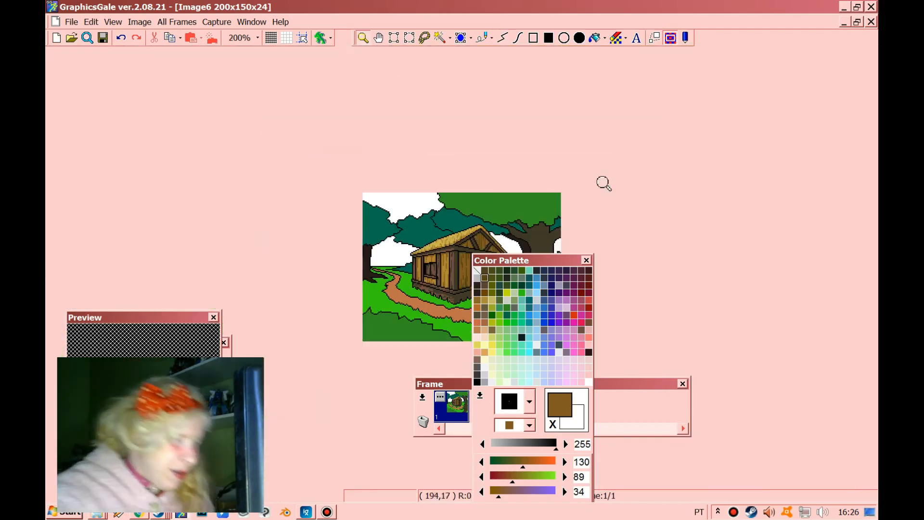
pyautogui.moveTo(529, 260); pyautogui.dragTo(171, 103)
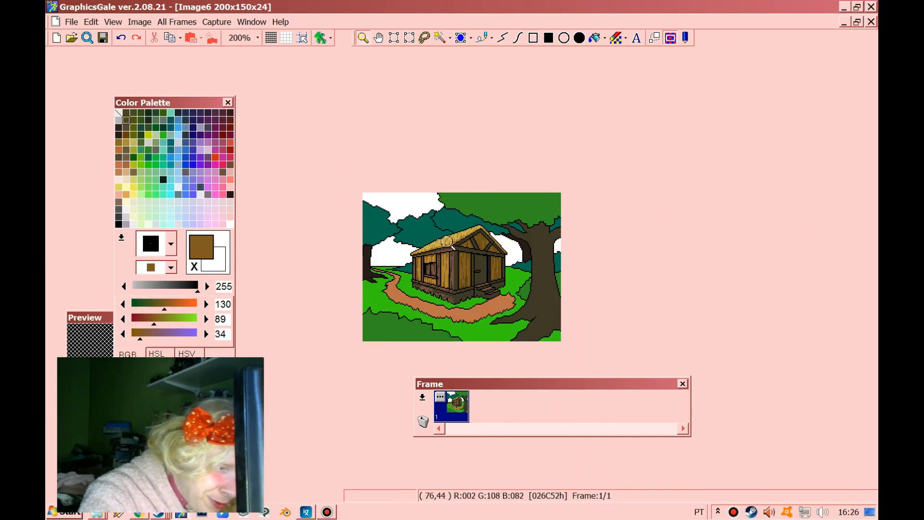
pyautogui.scroll(5, 493, 267)
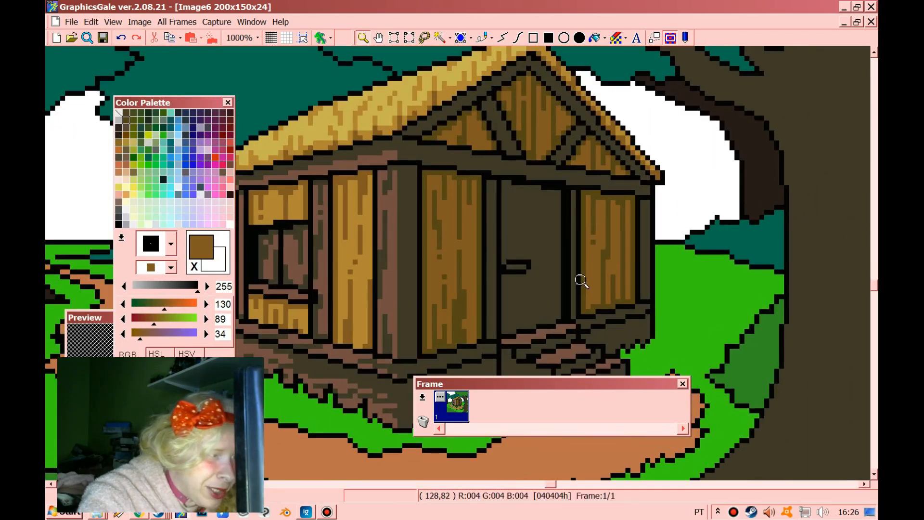
pyautogui.scroll(1, 581, 281)
pyautogui.rightClick(476, 97)
pyautogui.moveTo(467, 110)
pyautogui.mouseDown()
pyautogui.moveTo(467, 170)
pyautogui.moveTo(460, 102)
pyautogui.mouseUp()
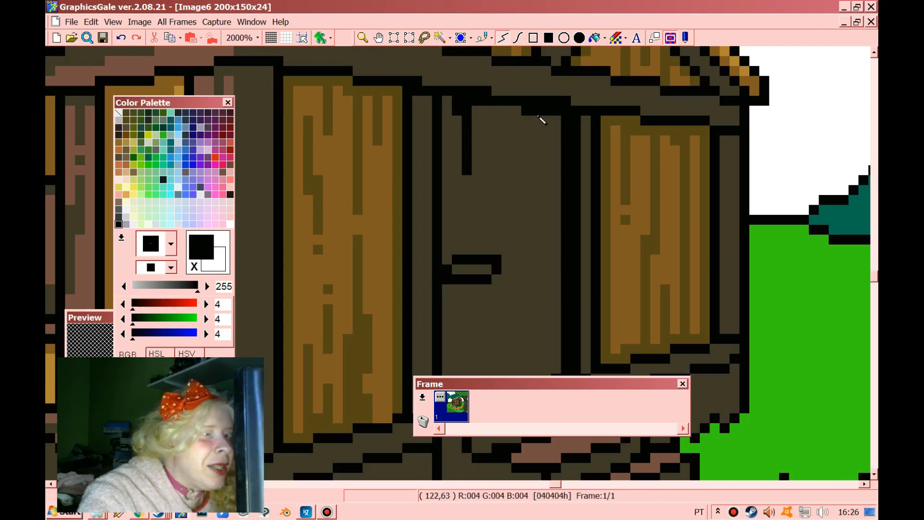
pyautogui.moveTo(538, 118); pyautogui.dragTo(536, 206)
pyautogui.moveTo(506, 112)
pyautogui.mouseDown()
pyautogui.moveTo(501, 273)
pyautogui.moveTo(509, 280)
pyautogui.moveTo(535, 192)
pyautogui.moveTo(525, 269)
pyautogui.mouseUp()
pyautogui.scroll(-1, 506, 257)
pyautogui.scroll(1, 592, 253)
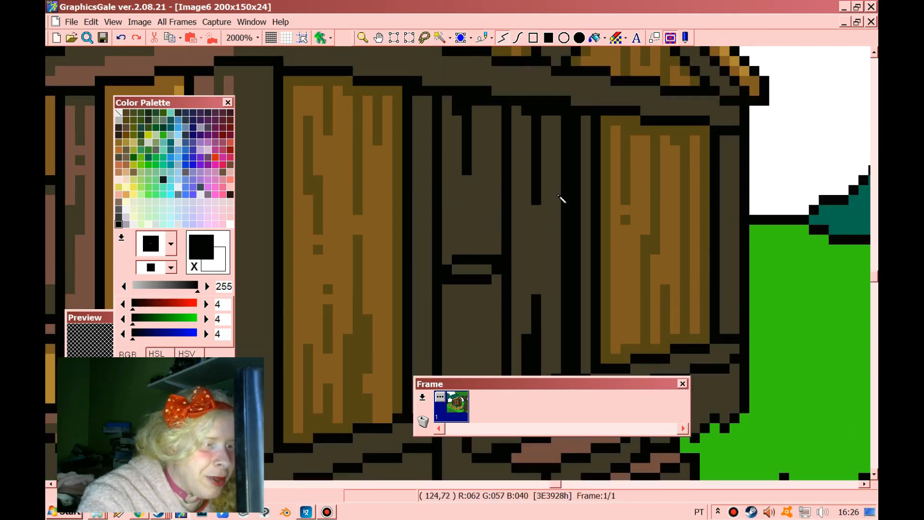
# Step: Darken the door's edge by the frame and continue the black vertical grain above and below the handle
pyautogui.moveTo(561, 120)
pyautogui.mouseDown()
pyautogui.moveTo(572, 322)
pyautogui.moveTo(558, 262)
pyautogui.mouseUp()
pyautogui.scroll(-1, 574, 317)
pyautogui.moveTo(459, 192)
pyautogui.mouseDown()
pyautogui.moveTo(460, 293)
pyautogui.moveTo(461, 177)
pyautogui.mouseUp()
pyautogui.scroll(2, 460, 290)
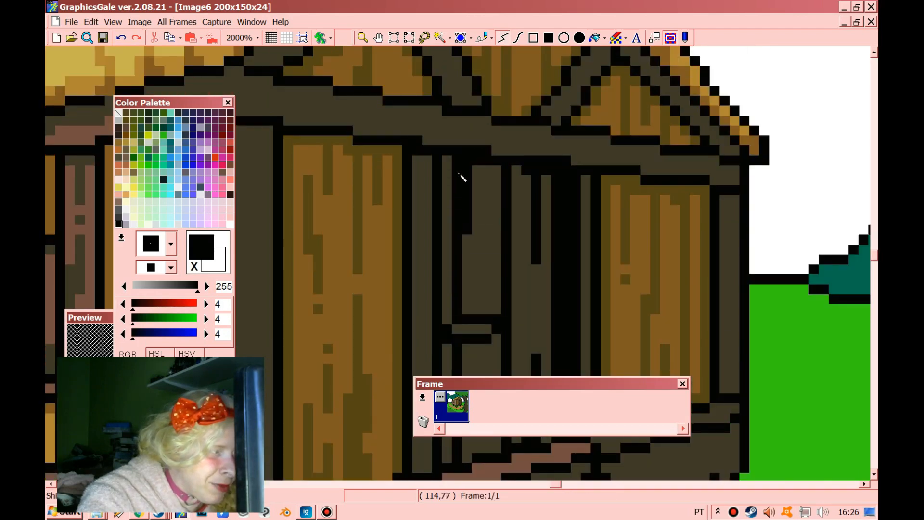
pyautogui.scroll(-2, 491, 192)
pyautogui.moveTo(497, 190); pyautogui.dragTo(496, 286)
pyautogui.moveTo(486, 240)
pyautogui.mouseDown()
pyautogui.moveTo(483, 279)
pyautogui.moveTo(465, 261)
pyautogui.moveTo(466, 290)
pyautogui.mouseUp()
pyautogui.scroll(-1, 487, 283)
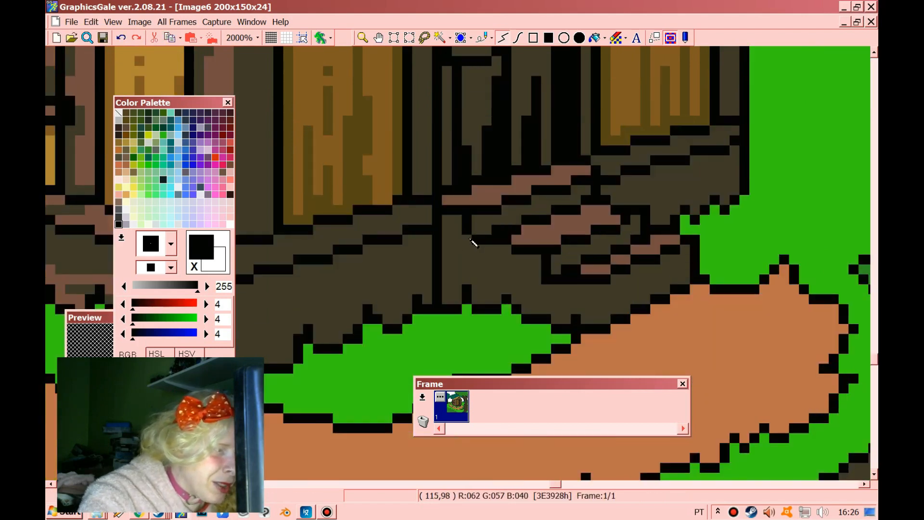
# Step: Draw black vertical grain and shadows on the foundation around the entrance steps, from the near side to the far corner
pyautogui.moveTo(472, 241); pyautogui.dragTo(470, 293)
pyautogui.moveTo(507, 245)
pyautogui.mouseDown()
pyautogui.moveTo(512, 301)
pyautogui.moveTo(549, 283)
pyautogui.moveTo(547, 315)
pyautogui.mouseUp()
pyautogui.moveTo(605, 285)
pyautogui.mouseDown()
pyautogui.moveTo(602, 328)
pyautogui.moveTo(627, 303)
pyautogui.moveTo(630, 312)
pyautogui.moveTo(629, 288)
pyautogui.moveTo(635, 311)
pyautogui.moveTo(665, 292)
pyautogui.moveTo(674, 254)
pyautogui.mouseUp()
pyautogui.moveTo(665, 287); pyautogui.dragTo(670, 259)
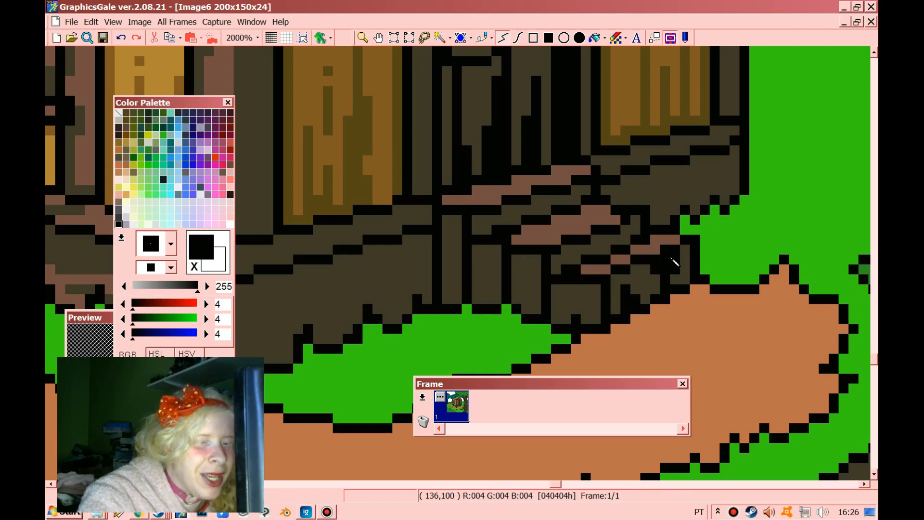
pyautogui.moveTo(658, 219); pyautogui.dragTo(658, 169)
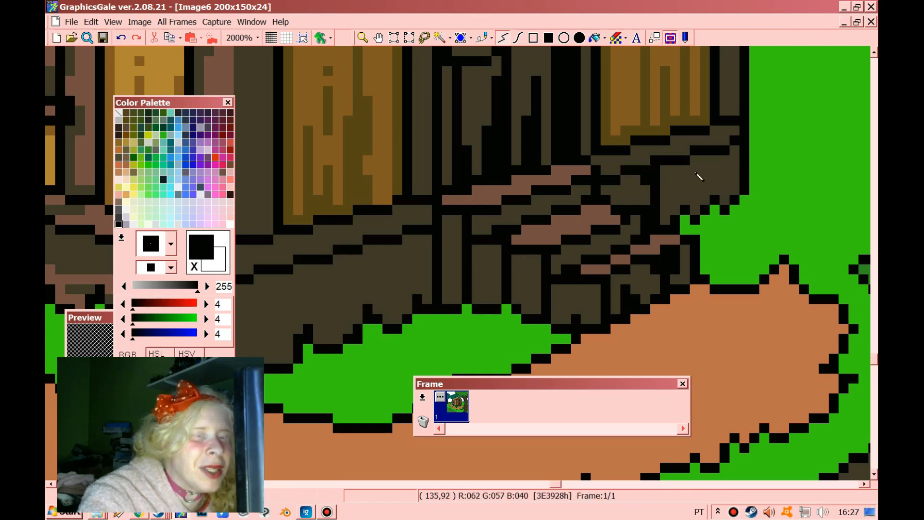
pyautogui.moveTo(719, 153)
pyautogui.mouseDown()
pyautogui.moveTo(719, 203)
pyautogui.moveTo(707, 159)
pyautogui.moveTo(707, 189)
pyautogui.mouseUp()
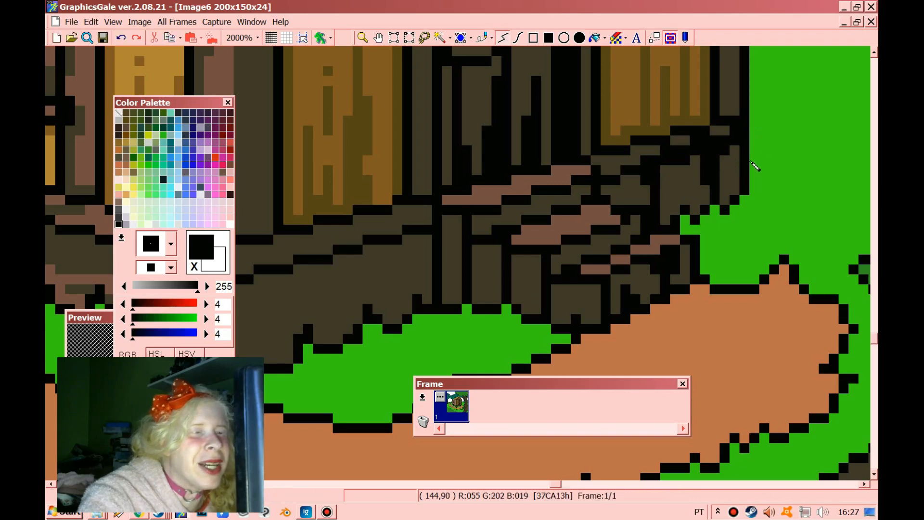
# Step: Add black grain to the far corner post, the beam above the door and the gable's near diagonal brace
pyautogui.scroll(3, 741, 212)
pyautogui.moveTo(740, 217); pyautogui.dragTo(742, 139)
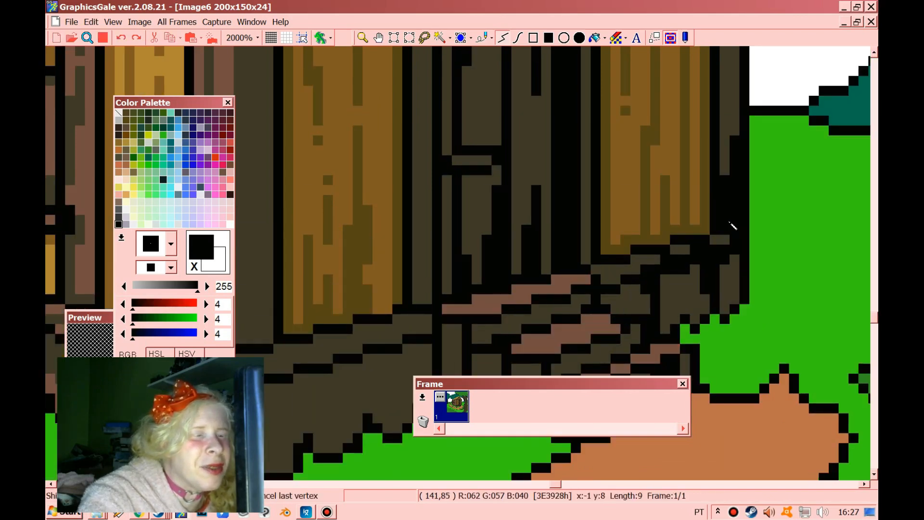
pyautogui.scroll(5, 728, 226)
pyautogui.moveTo(724, 269)
pyautogui.mouseDown()
pyautogui.moveTo(737, 211)
pyautogui.moveTo(726, 281)
pyautogui.mouseUp()
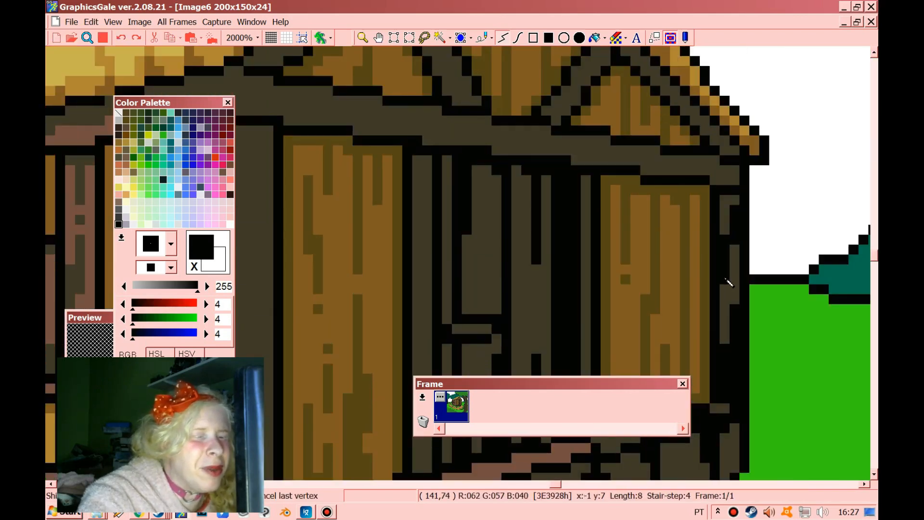
pyautogui.moveTo(583, 171)
pyautogui.mouseDown()
pyautogui.moveTo(391, 139)
pyautogui.moveTo(671, 153)
pyautogui.moveTo(580, 147)
pyautogui.moveTo(576, 156)
pyautogui.mouseUp()
pyautogui.scroll(3, 575, 157)
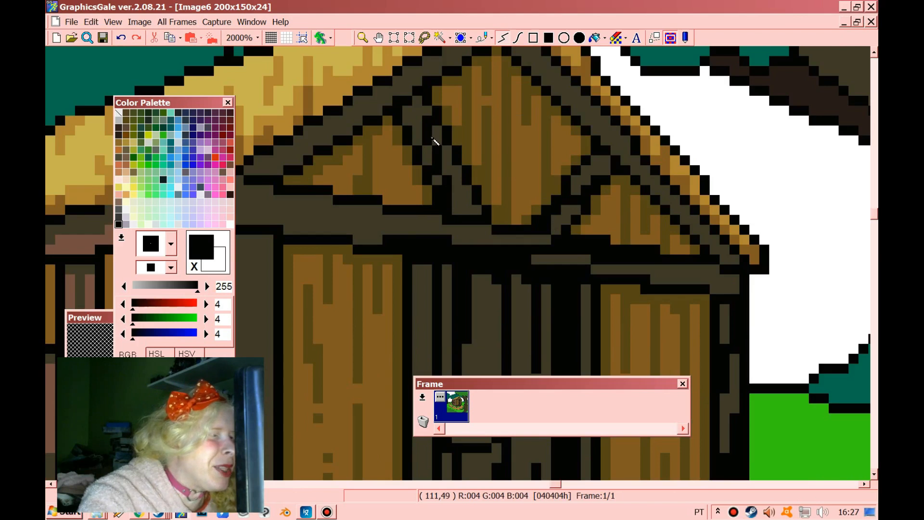
# Step: Draw black grain lines along both sloping gable beams and the horizontal beam under the gable
pyautogui.scroll(3, 416, 179)
pyautogui.moveTo(396, 187)
pyautogui.mouseDown()
pyautogui.moveTo(501, 126)
pyautogui.moveTo(640, 258)
pyautogui.moveTo(680, 319)
pyautogui.moveTo(735, 370)
pyautogui.moveTo(723, 370)
pyautogui.mouseUp()
pyautogui.moveTo(681, 303)
pyautogui.mouseDown()
pyautogui.moveTo(638, 301)
pyautogui.moveTo(672, 303)
pyautogui.mouseUp()
pyautogui.moveTo(673, 302); pyautogui.dragTo(631, 261)
pyautogui.moveTo(259, 319); pyautogui.dragTo(391, 321)
pyautogui.moveTo(338, 328)
pyautogui.mouseDown()
pyautogui.moveTo(433, 326)
pyautogui.moveTo(455, 334)
pyautogui.mouseUp()
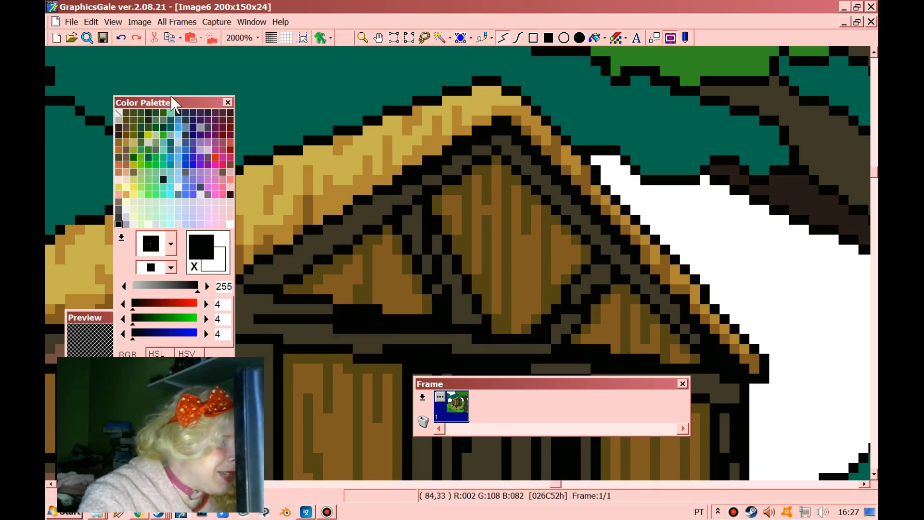
# Step: Move the Color Palette clear of the near wall, close the Preview window and add black vertical grain to the front corner post
pyautogui.moveTo(202, 106); pyautogui.dragTo(664, 107)
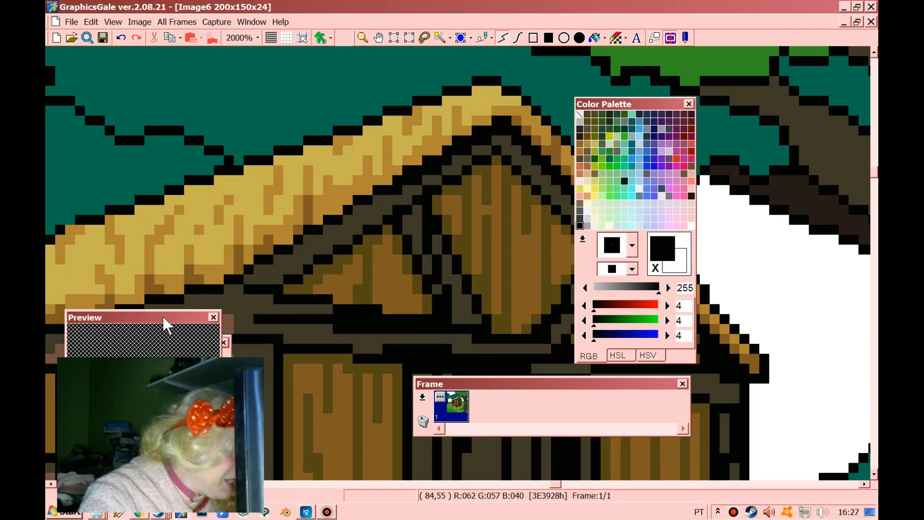
pyautogui.click(214, 317)
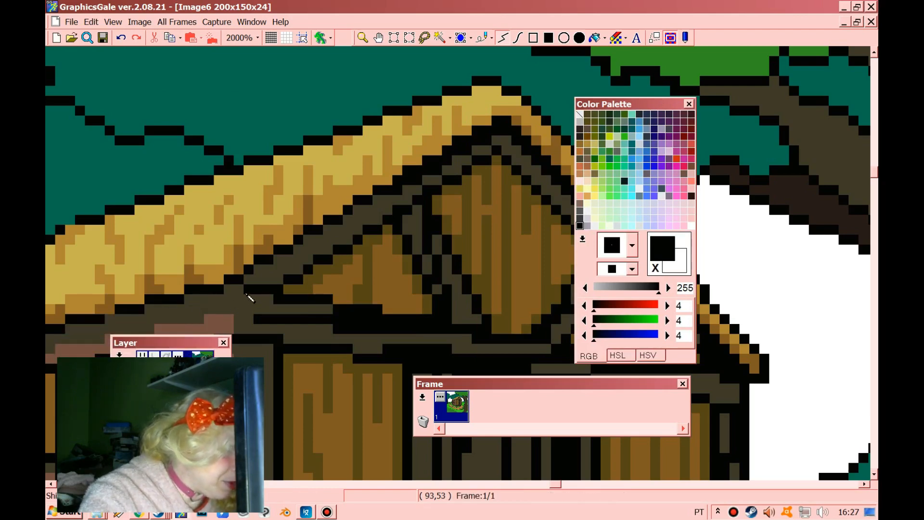
pyautogui.scroll(-5, 340, 225)
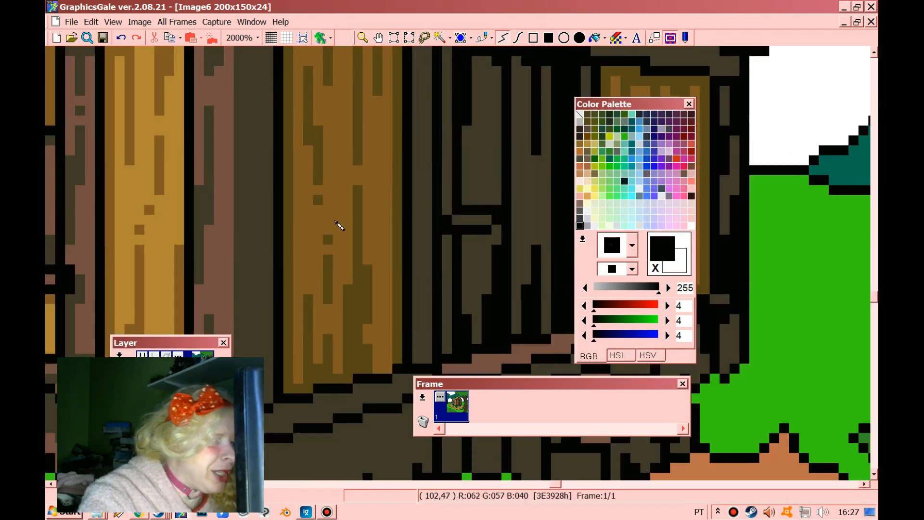
pyautogui.scroll(-3, 336, 221)
pyautogui.click(251, 232)
pyautogui.click(256, 121)
pyautogui.moveTo(255, 231); pyautogui.dragTo(259, 170)
pyautogui.scroll(2, 259, 168)
pyautogui.scroll(3, 259, 173)
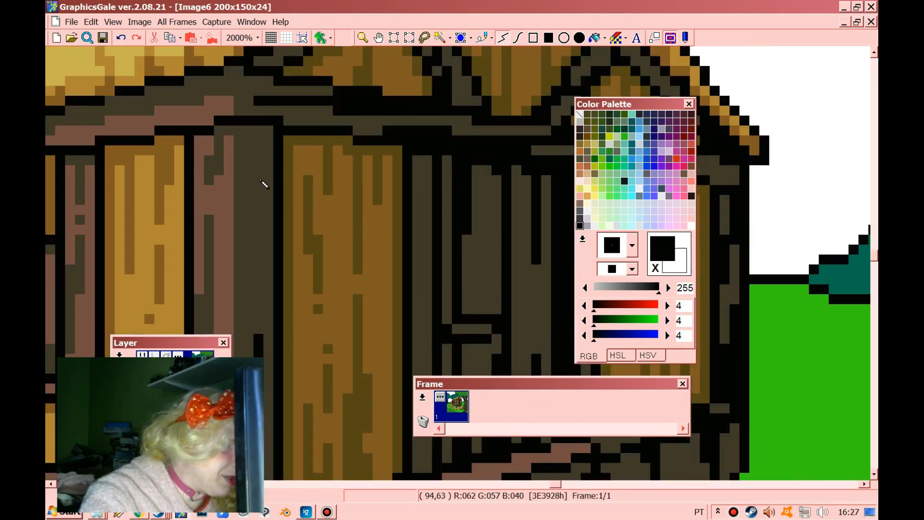
pyautogui.moveTo(262, 250); pyautogui.dragTo(258, 135)
# Step: Shade the foundation's front corner in black and add black streaks along the front wall's foundation up to the steps
pyautogui.scroll(-7, 255, 159)
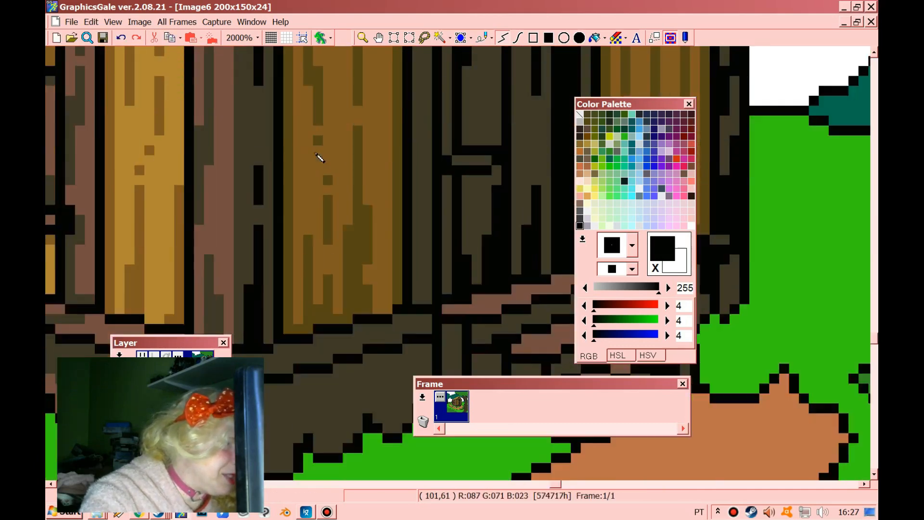
pyautogui.moveTo(259, 201); pyautogui.dragTo(259, 131)
pyautogui.doubleClick(270, 195)
pyautogui.moveTo(318, 121); pyautogui.dragTo(410, 96)
pyautogui.click(383, 101)
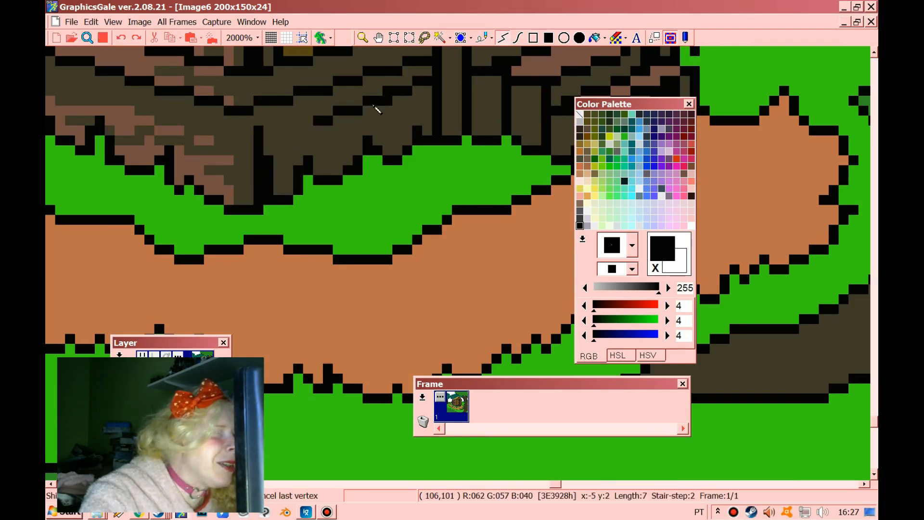
pyautogui.doubleClick(428, 89)
pyautogui.click(448, 93)
pyautogui.doubleClick(449, 139)
# Step: Move the Color Palette clear of the steps and add short black grain marks to the foundation blocks beside them
pyautogui.moveTo(657, 107); pyautogui.dragTo(787, 125)
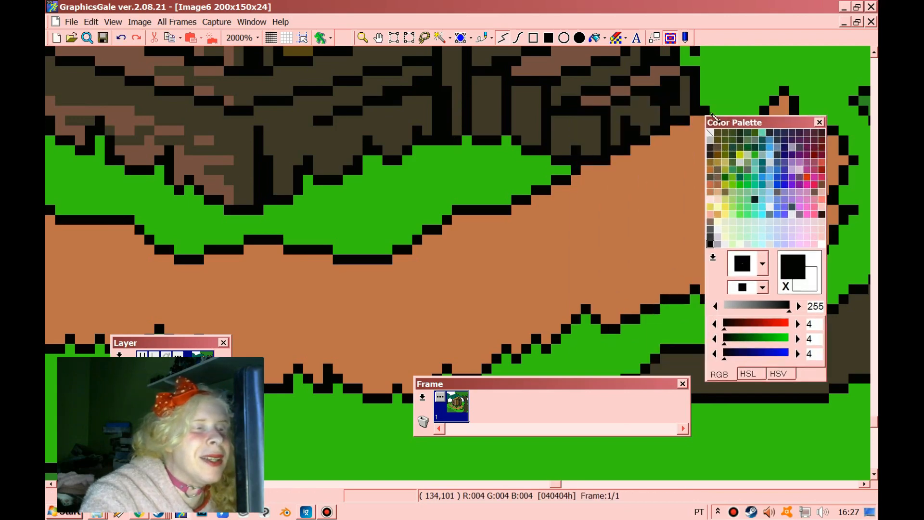
pyautogui.click(516, 101)
pyautogui.doubleClick(519, 134)
pyautogui.click(527, 131)
pyautogui.doubleClick(526, 144)
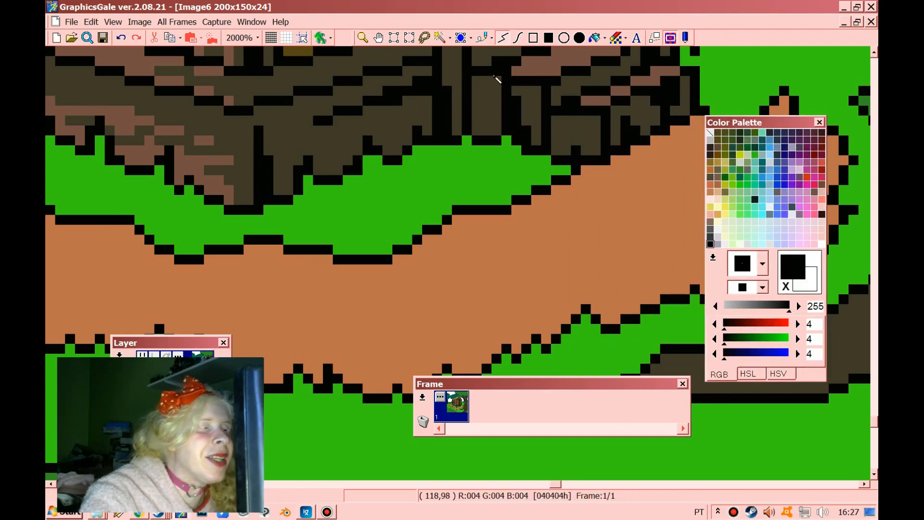
# Step: Zoom out to 300% and examine the shaded cabin within the whole forest scene
pyautogui.scroll(3, 467, 149)
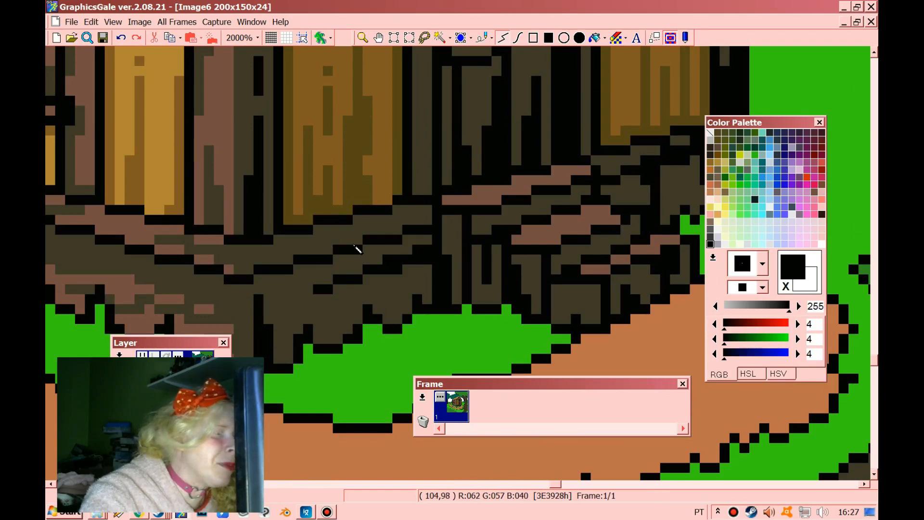
pyautogui.click(366, 40)
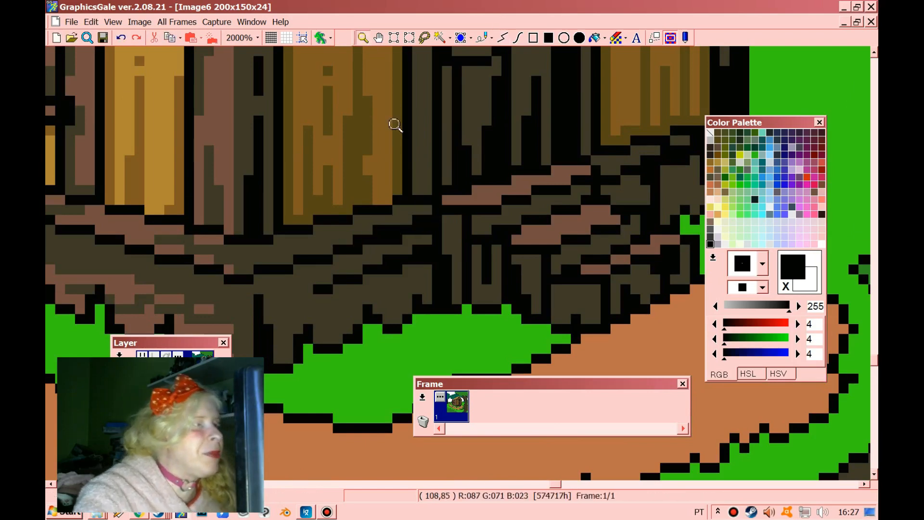
pyautogui.rightClick(394, 126)
pyautogui.rightClick(396, 160)
pyautogui.rightClick(400, 162)
pyautogui.rightClick(432, 168)
pyautogui.rightClick(433, 169)
pyautogui.rightClick(409, 167)
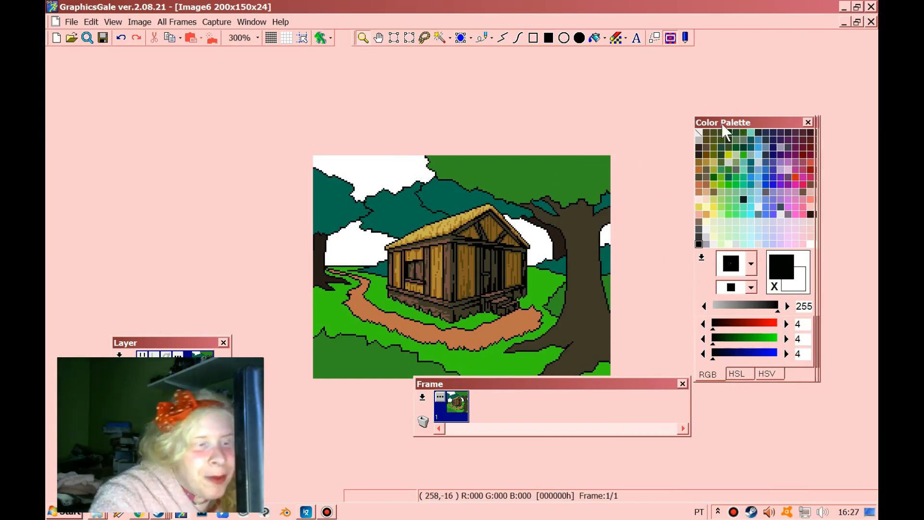
# Step: Move the Color Palette, Frame and Layer windows to new spots and add a new layer with the default transparent colour and full opacity
pyautogui.moveTo(721, 123); pyautogui.dragTo(216, 110)
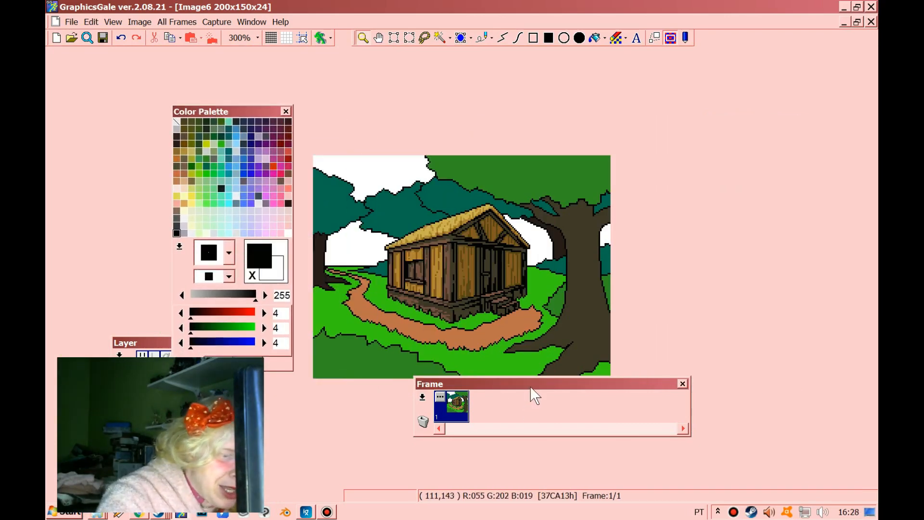
pyautogui.moveTo(531, 388); pyautogui.dragTo(645, 134)
pyautogui.moveTo(115, 343); pyautogui.dragTo(105, 191)
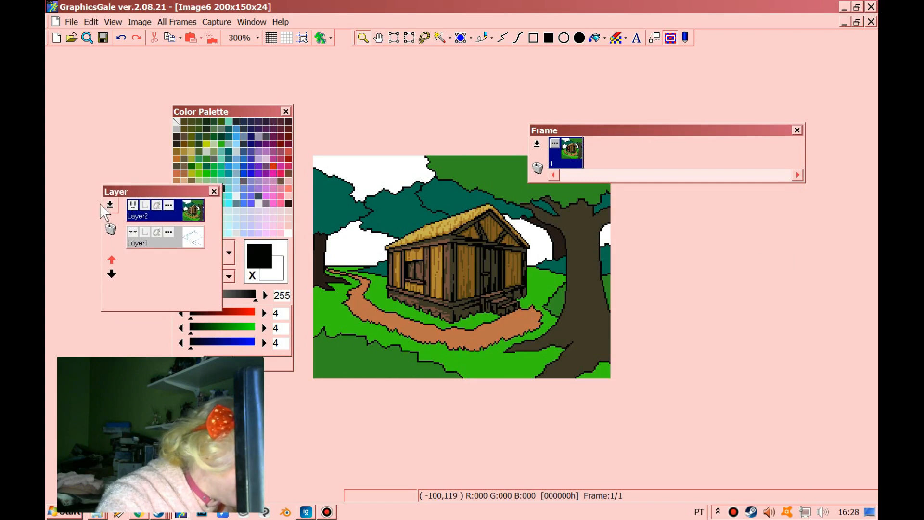
pyautogui.rightClick(111, 209)
pyautogui.click(120, 220)
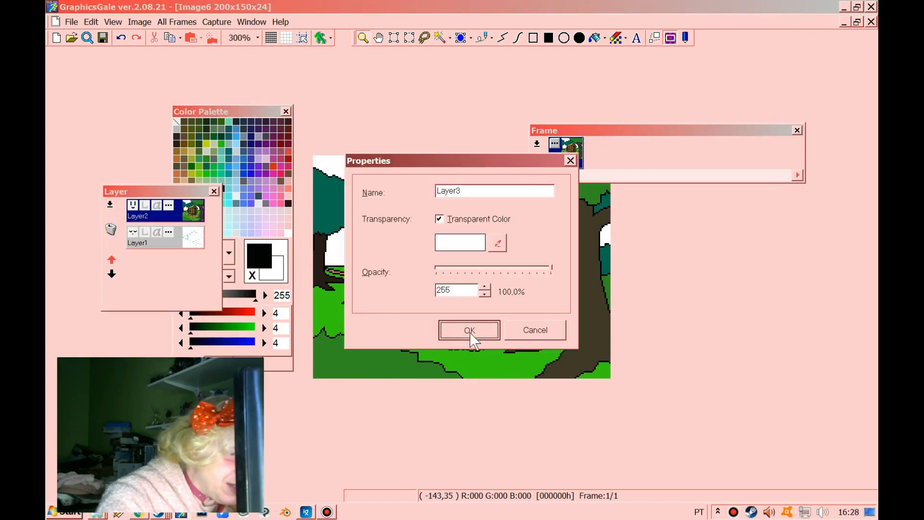
pyautogui.click(471, 332)
# Step: Fill the new layer with light blue (RGB 199, 225, 241) and place it beneath the cabin scene layer as the sky
pyautogui.moveTo(233, 112); pyautogui.dragTo(325, 114)
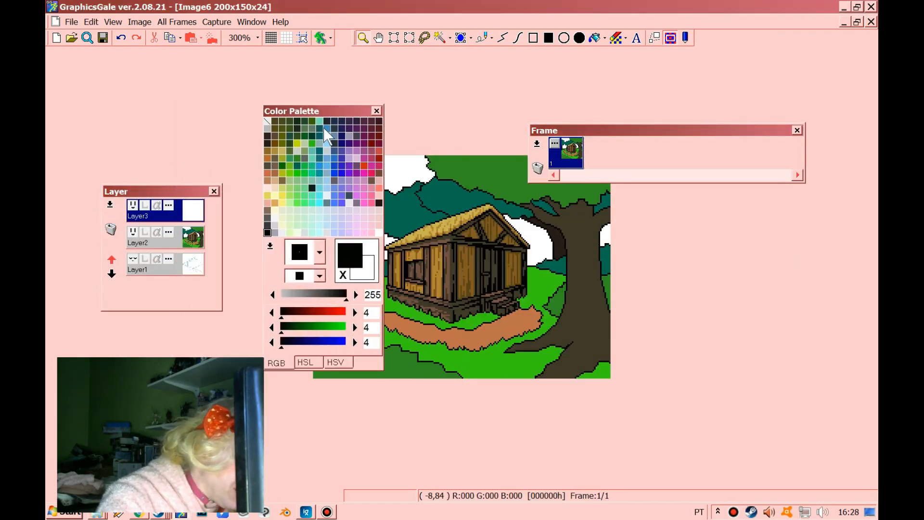
pyautogui.rightClick(319, 212)
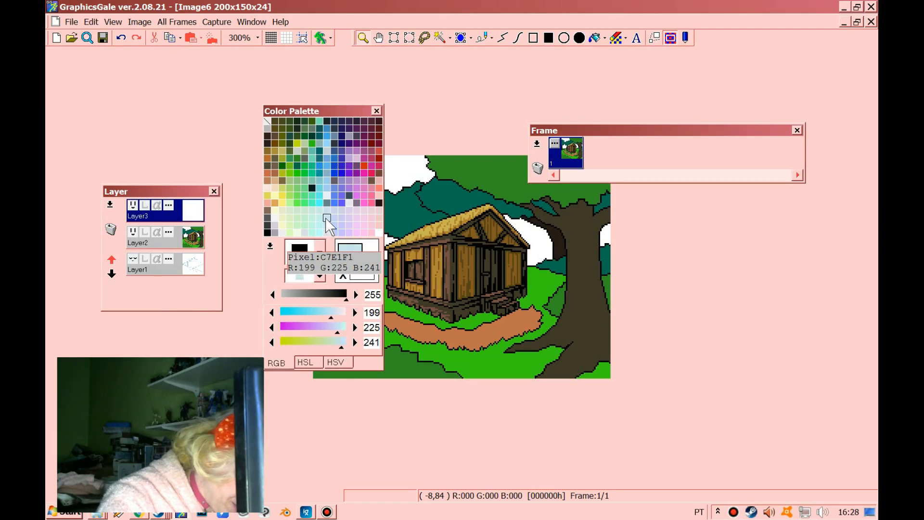
pyautogui.click(459, 174)
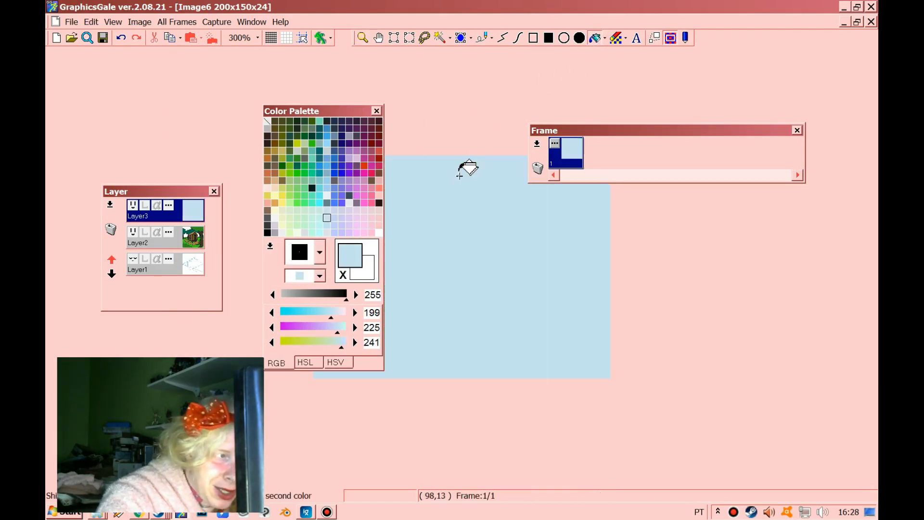
pyautogui.moveTo(335, 111); pyautogui.dragTo(287, 91)
pyautogui.moveTo(191, 216); pyautogui.dragTo(192, 244)
pyautogui.moveTo(290, 90); pyautogui.dragTo(643, 133)
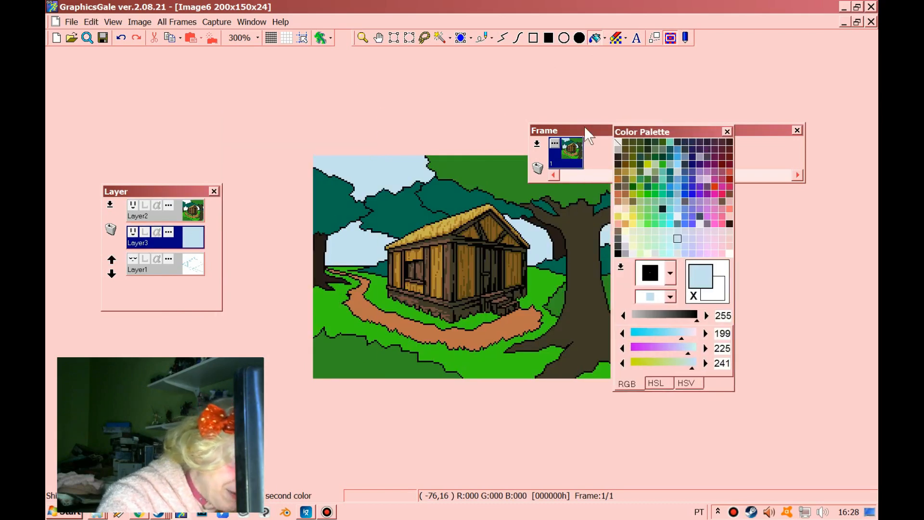
# Step: Using teal (RGB 29, 112, 116), outline the ragged edge of a distant tree around the sky gap beside the far trunk
pyautogui.click(362, 37)
pyautogui.click(389, 240)
pyautogui.click(314, 224)
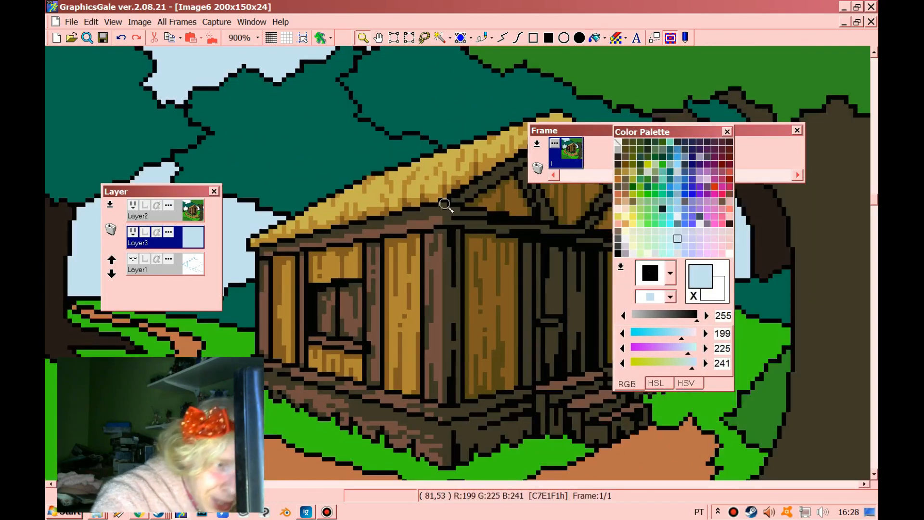
pyautogui.click(669, 179)
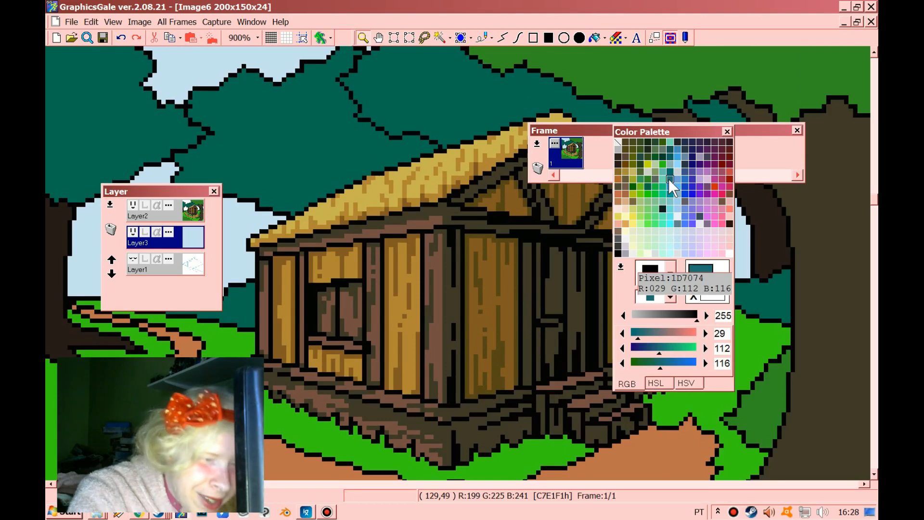
pyautogui.click(360, 56)
pyautogui.moveTo(180, 191); pyautogui.dragTo(416, 359)
pyautogui.click(140, 283)
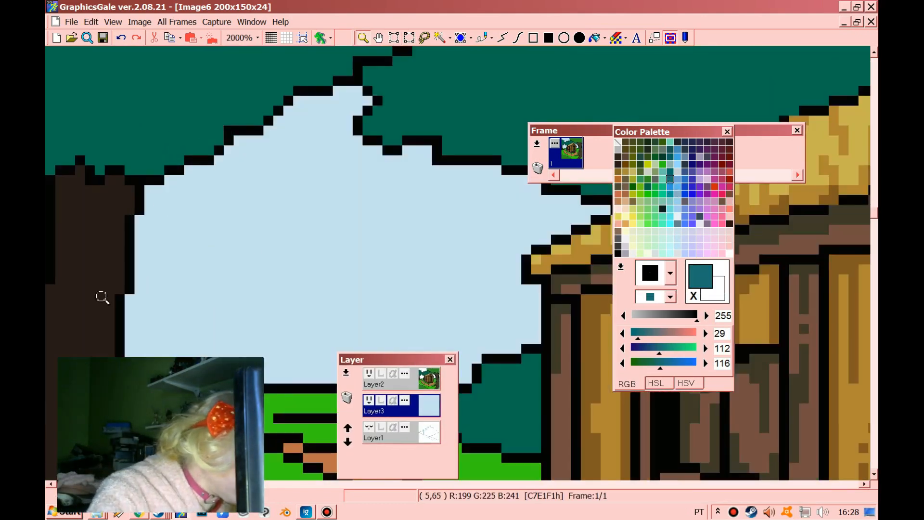
pyautogui.click(99, 295)
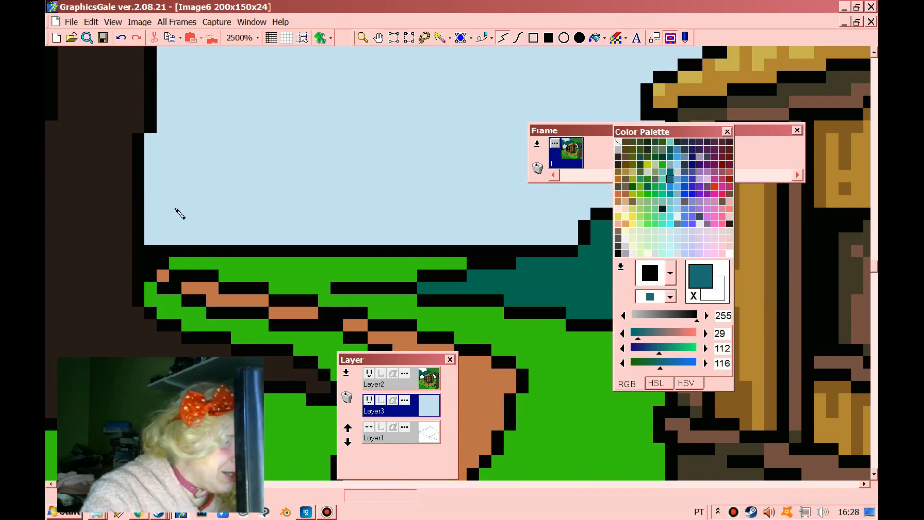
pyautogui.moveTo(175, 240); pyautogui.dragTo(264, 221)
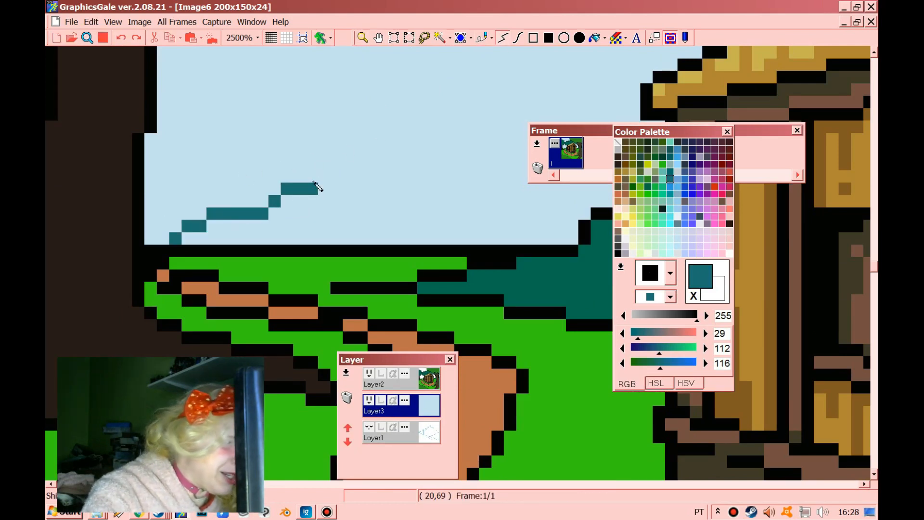
pyautogui.scroll(3, 437, 129)
pyautogui.moveTo(437, 129)
pyautogui.mouseDown()
pyautogui.moveTo(423, 190)
pyautogui.moveTo(403, 154)
pyautogui.mouseUp()
pyautogui.moveTo(350, 133); pyautogui.dragTo(311, 114)
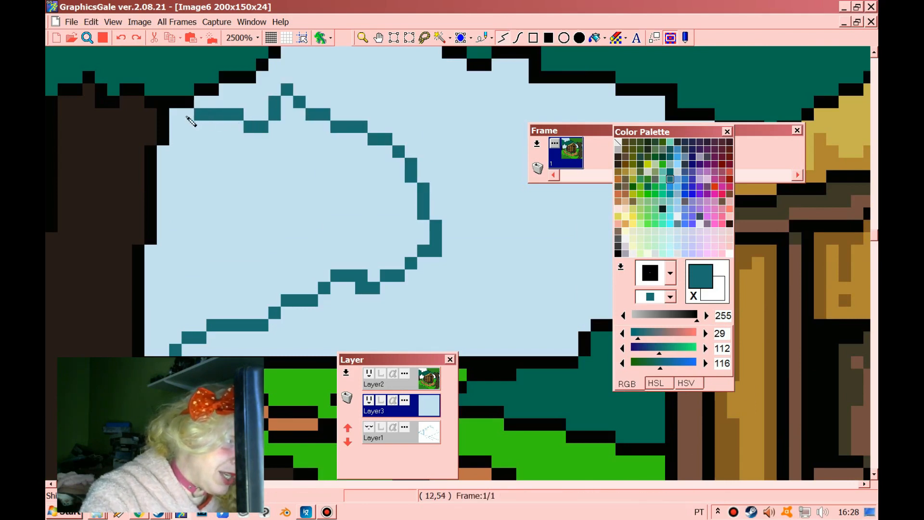
pyautogui.moveTo(188, 117); pyautogui.dragTo(174, 115)
pyautogui.click(203, 126)
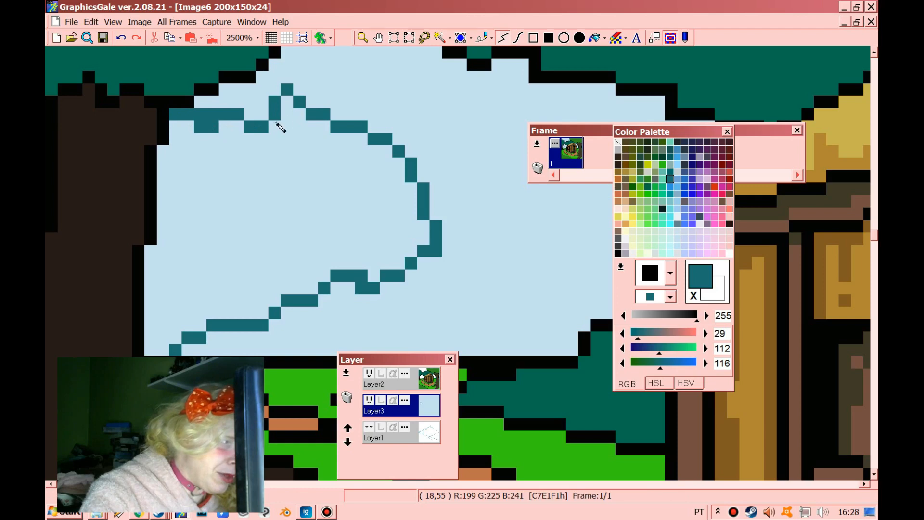
# Step: Move the Color Palette and Frame windows aside and outline the distant tree's other ragged edge in teal, up to the cabin's roof
pyautogui.scroll(4, 383, 149)
pyautogui.scroll(-5, 409, 144)
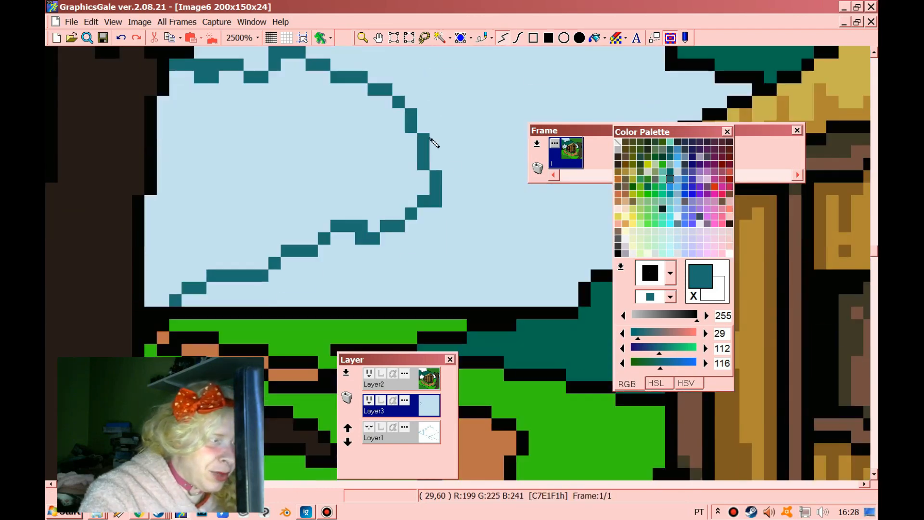
pyautogui.moveTo(585, 137); pyautogui.dragTo(762, 161)
pyautogui.moveTo(720, 133); pyautogui.dragTo(862, 144)
pyautogui.click(547, 192)
pyautogui.scroll(2, 476, 106)
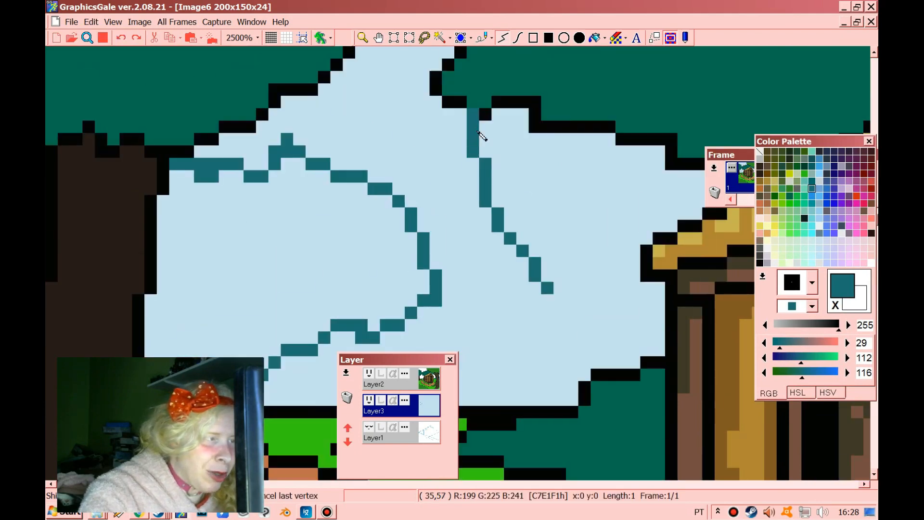
pyautogui.click(475, 165)
pyautogui.moveTo(577, 167); pyautogui.dragTo(614, 150)
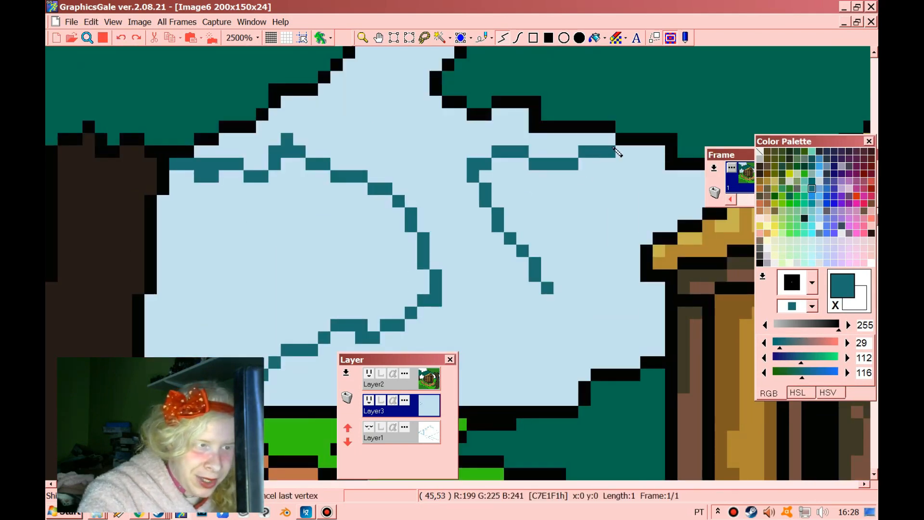
pyautogui.moveTo(560, 288); pyautogui.dragTo(588, 265)
pyautogui.click(610, 251)
pyautogui.doubleClick(633, 274)
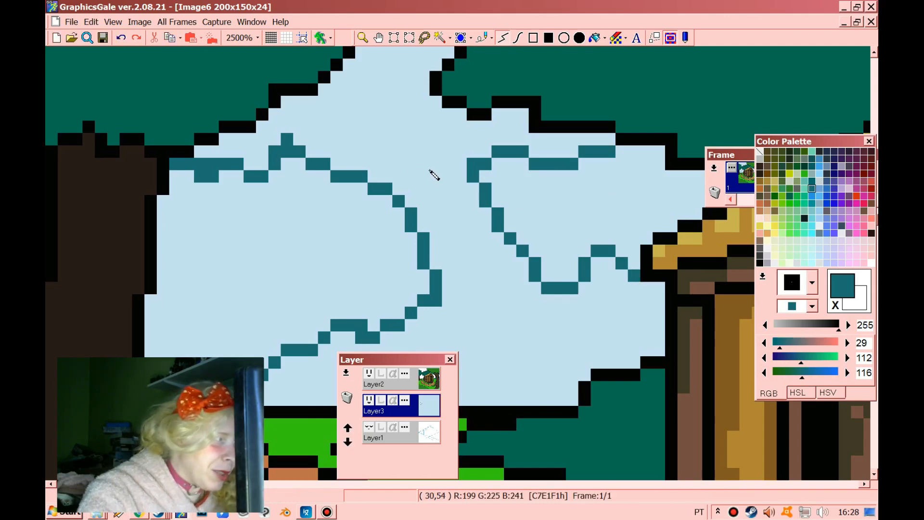
# Step: Enclose the upper part of the distant tree shape with teal lines running behind the dark green foliage
pyautogui.scroll(-5, 407, 171)
pyautogui.scroll(7, 406, 158)
pyautogui.scroll(-3, 409, 151)
pyautogui.scroll(3, 249, 166)
pyautogui.click(183, 214)
pyautogui.scroll(10, 289, 185)
pyautogui.click(349, 288)
pyautogui.doubleClick(374, 288)
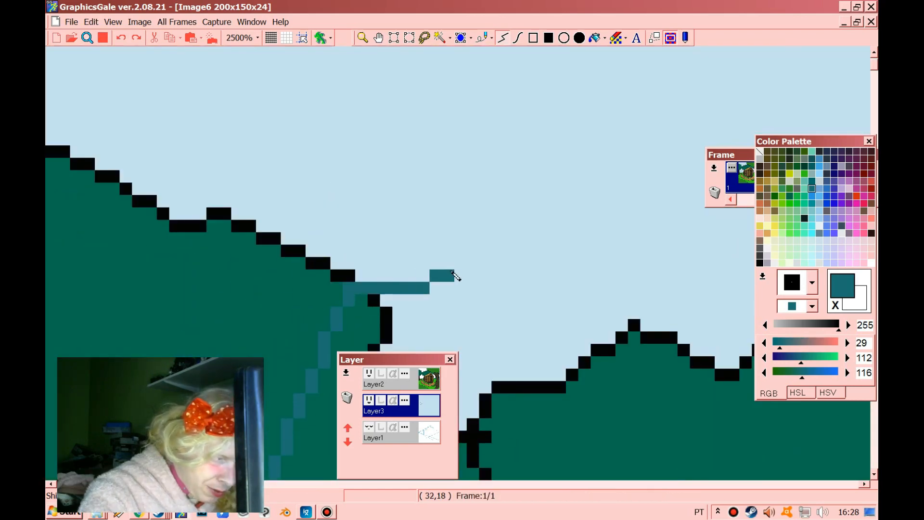
pyautogui.moveTo(545, 341); pyautogui.dragTo(602, 329)
pyautogui.click(612, 338)
pyautogui.scroll(-7, 645, 348)
pyautogui.scroll(-3, 674, 272)
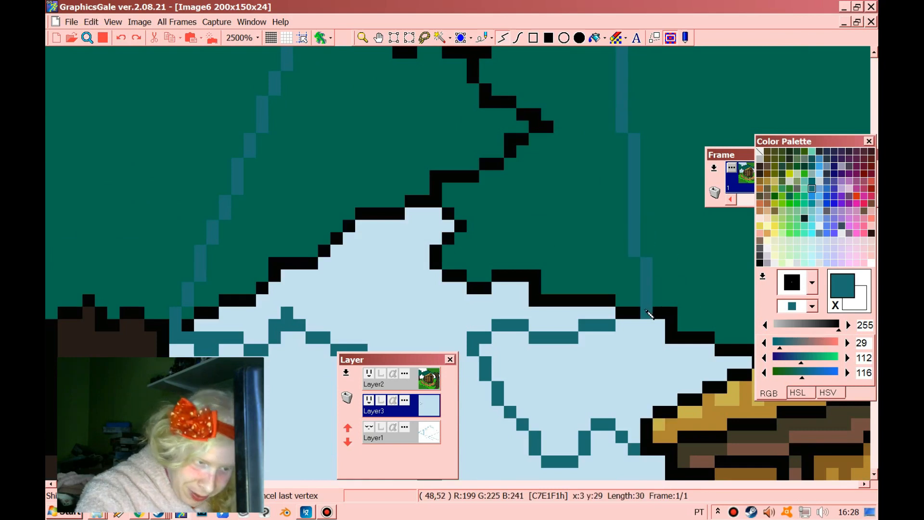
pyautogui.doubleClick(612, 325)
# Step: Close the distant tree shape with teal lines behind the cabin wall and along the horizon, and fill it with teal
pyautogui.scroll(-4, 627, 285)
pyautogui.moveTo(634, 227)
pyautogui.mouseDown()
pyautogui.moveTo(672, 227)
pyautogui.moveTo(674, 316)
pyautogui.moveTo(610, 355)
pyautogui.moveTo(638, 358)
pyautogui.mouseUp()
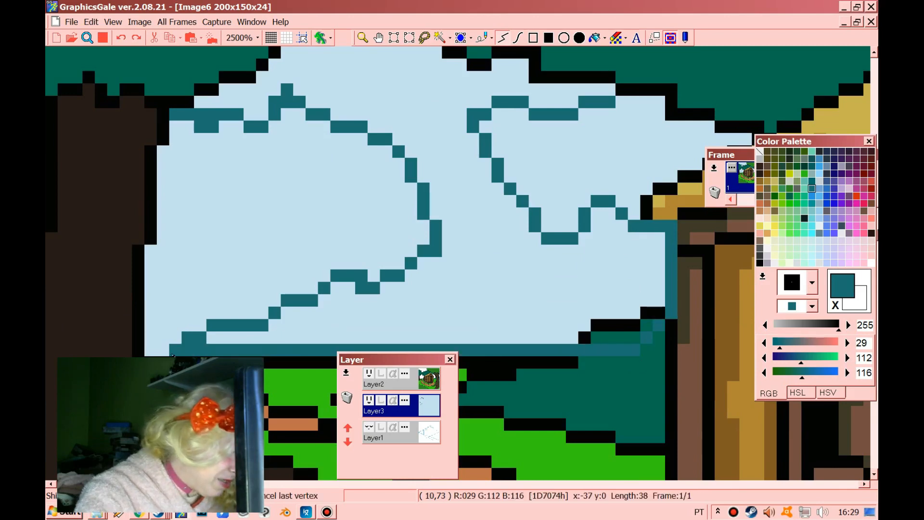
pyautogui.doubleClick(176, 350)
pyautogui.click(596, 38)
pyautogui.click(487, 274)
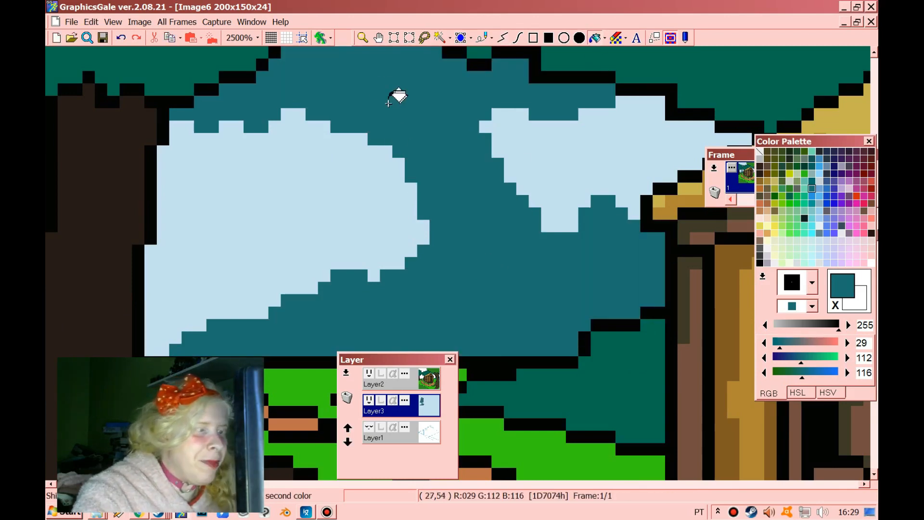
pyautogui.click(361, 38)
pyautogui.rightClick(402, 144)
pyautogui.rightClick(395, 152)
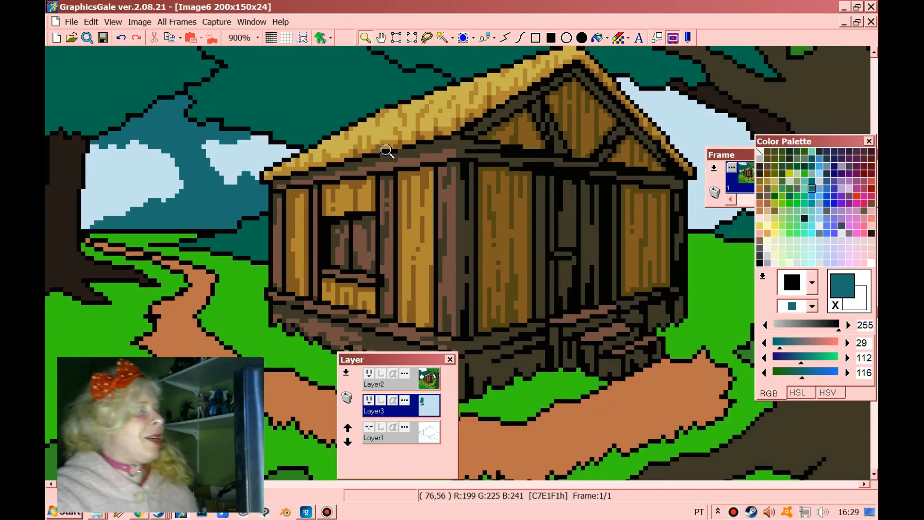
# Step: Paint teal foliage across the small sky gap beside the thatched roof's left end, splitting it into separate patches
pyautogui.rightClick(380, 160)
pyautogui.scroll(-3, 380, 160)
pyautogui.scroll(6, 364, 221)
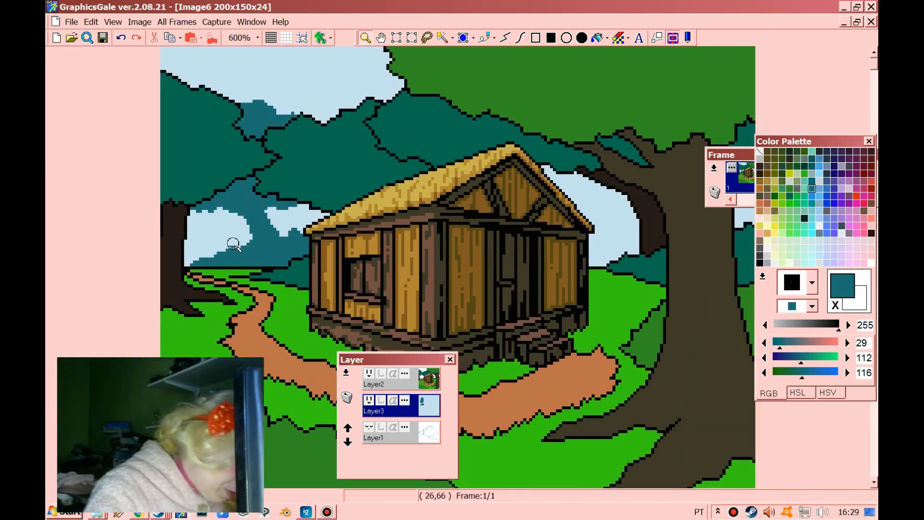
pyautogui.scroll(4, 75, 237)
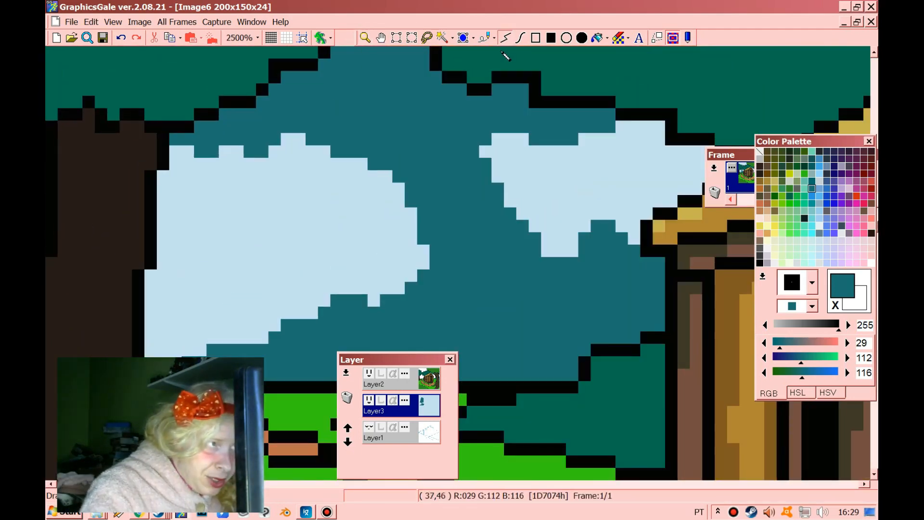
pyautogui.moveTo(549, 247); pyautogui.dragTo(585, 249)
pyautogui.click(598, 139)
pyautogui.click(599, 216)
pyautogui.click(621, 237)
pyautogui.click(621, 130)
pyautogui.click(608, 130)
pyautogui.doubleClick(609, 226)
pyautogui.click(622, 128)
pyautogui.doubleClick(659, 163)
pyautogui.click(680, 151)
pyautogui.click(659, 152)
pyautogui.doubleClick(659, 125)
pyautogui.click(636, 125)
pyautogui.doubleClick(654, 141)
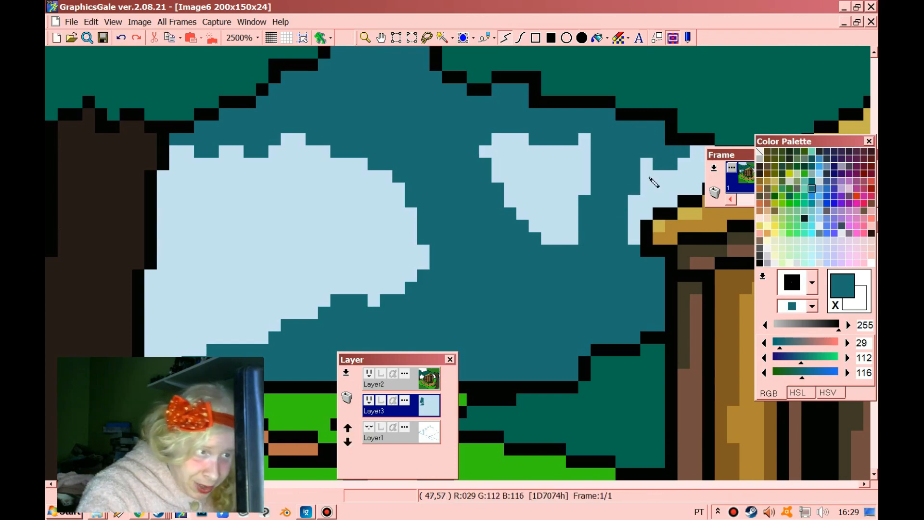
# Step: Choose blue (116, 163, 214) and draw diagonal shading lines across the sky gap beside the left tree trunk
pyautogui.moveTo(784, 141); pyautogui.dragTo(417, 220)
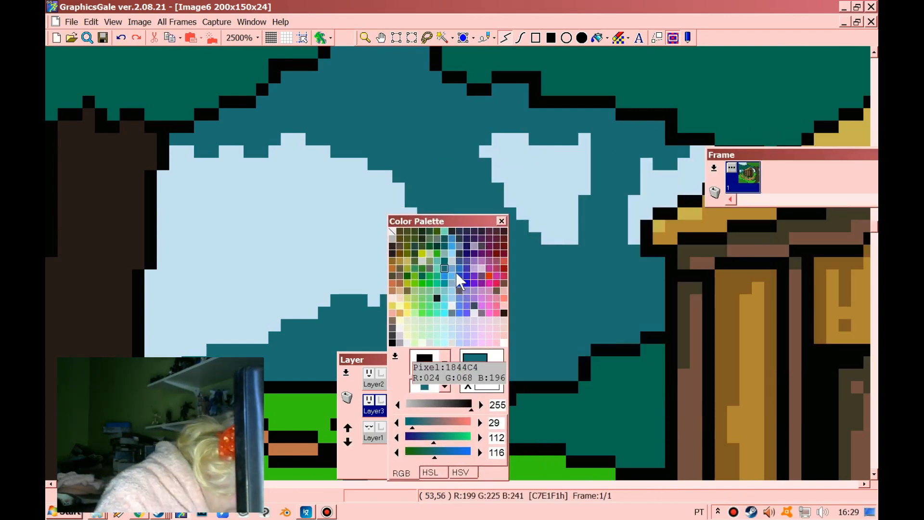
pyautogui.click(452, 267)
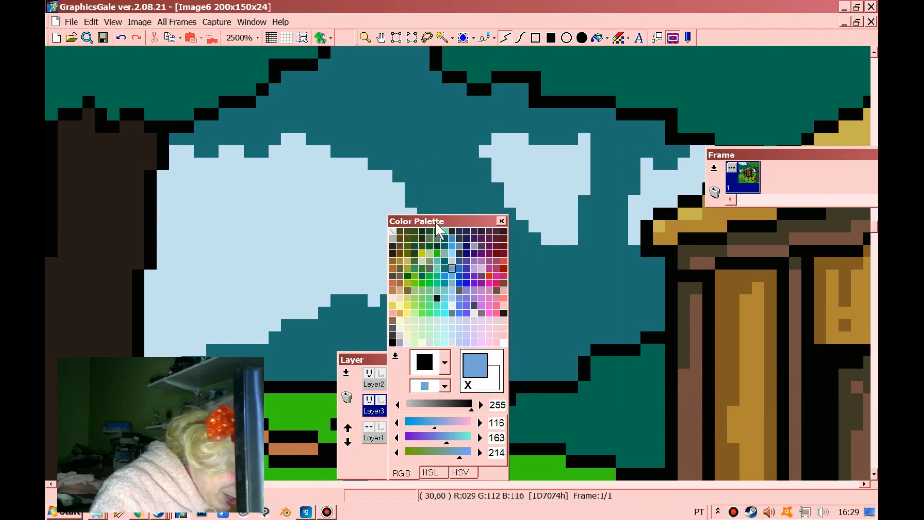
pyautogui.moveTo(429, 219); pyautogui.dragTo(587, 235)
pyautogui.scroll(-3, 207, 212)
pyautogui.moveTo(154, 212)
pyautogui.mouseDown()
pyautogui.moveTo(227, 240)
pyautogui.moveTo(237, 140)
pyautogui.moveTo(313, 53)
pyautogui.moveTo(302, 66)
pyautogui.mouseUp()
pyautogui.click(162, 139)
pyautogui.click(200, 102)
pyautogui.scroll(1, 217, 102)
pyautogui.doubleClick(215, 118)
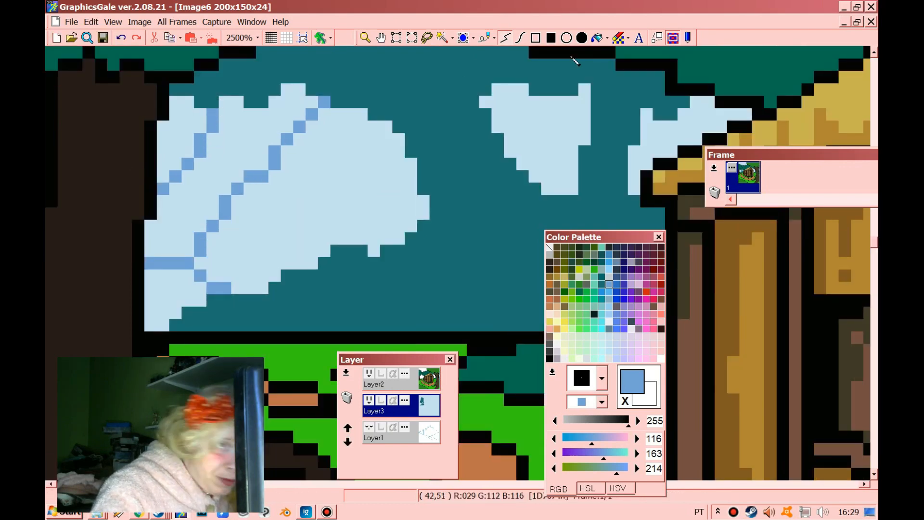
# Step: Try to fill the area between the diagonal lines in the left sky gap with blue, and undo the fill
pyautogui.click(231, 155)
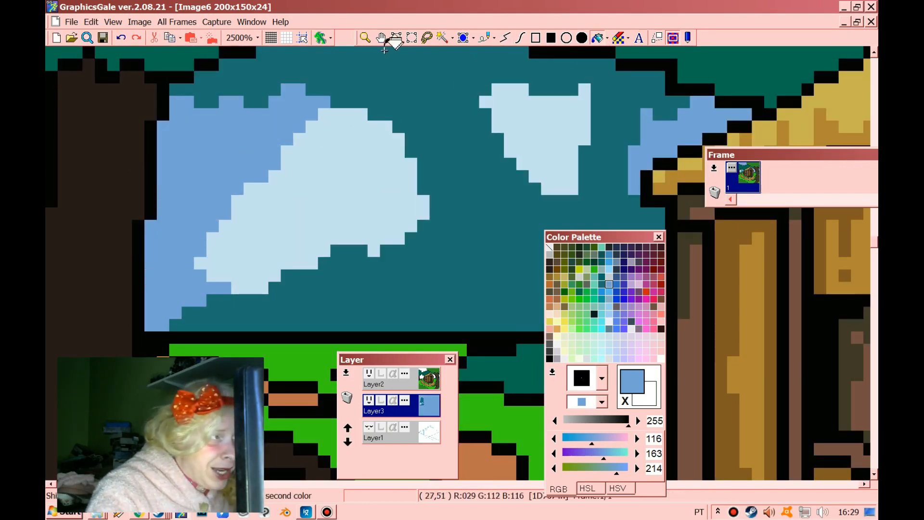
pyautogui.click(367, 41)
pyautogui.rightClick(404, 115)
pyautogui.rightClick(408, 126)
pyautogui.rightClick(405, 126)
pyautogui.rightClick(366, 121)
pyautogui.rightClick(353, 119)
pyautogui.rightClick(347, 119)
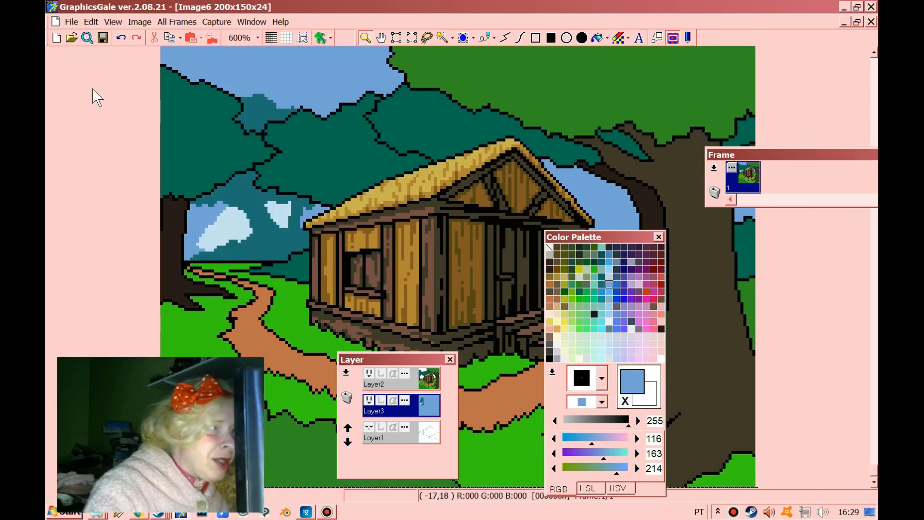
pyautogui.click(92, 23)
pyautogui.click(100, 37)
# Step: Extend the blue shading line over the foliage above the left sky gap, and paint the stray pixels back to teal
pyautogui.click(200, 188)
pyautogui.click(193, 216)
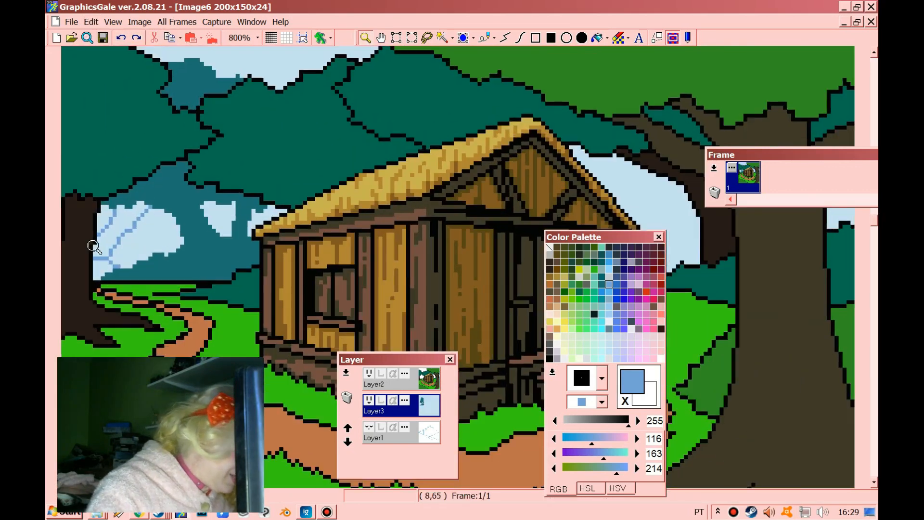
pyautogui.click(71, 263)
pyautogui.click(67, 263)
pyautogui.click(52, 259)
pyautogui.click(52, 259)
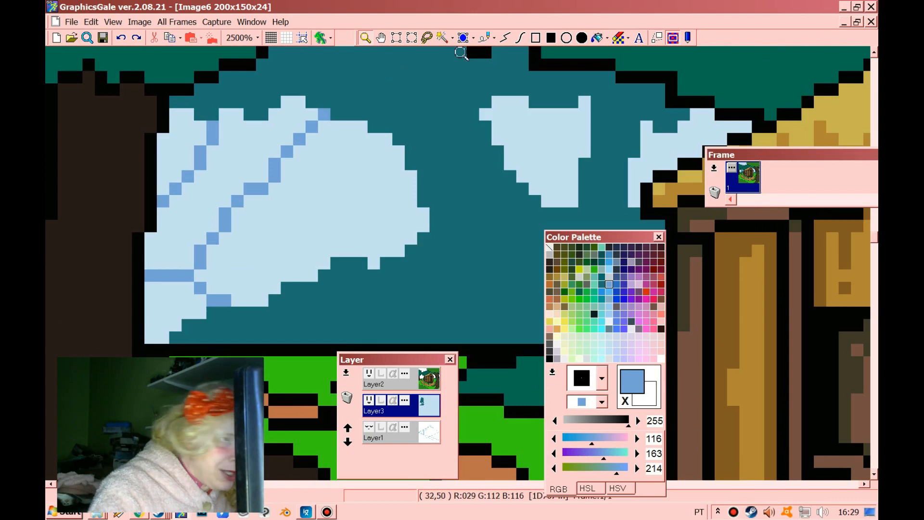
pyautogui.moveTo(215, 133)
pyautogui.mouseDown()
pyautogui.moveTo(219, 96)
pyautogui.moveTo(260, 87)
pyautogui.moveTo(335, 79)
pyautogui.moveTo(335, 105)
pyautogui.moveTo(324, 106)
pyautogui.moveTo(350, 103)
pyautogui.moveTo(341, 88)
pyautogui.moveTo(244, 82)
pyautogui.mouseUp()
pyautogui.rightClick(351, 107)
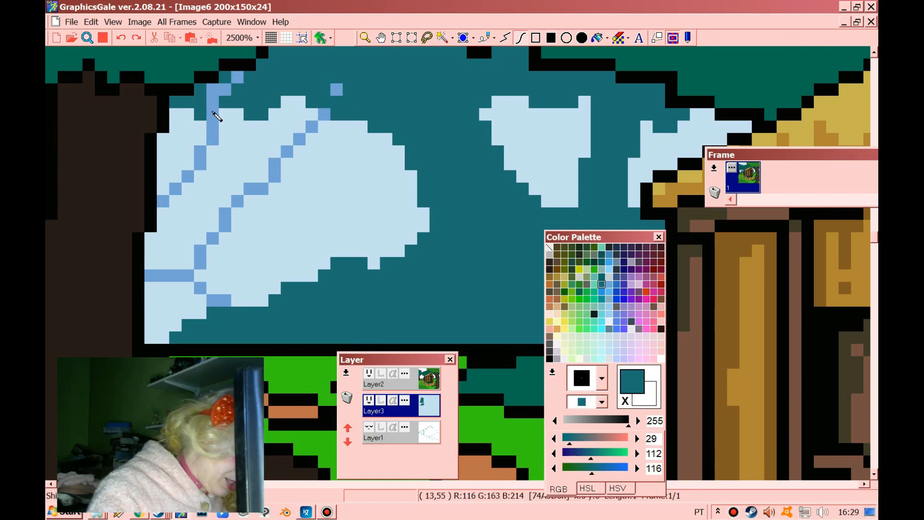
pyautogui.moveTo(219, 92); pyautogui.dragTo(237, 91)
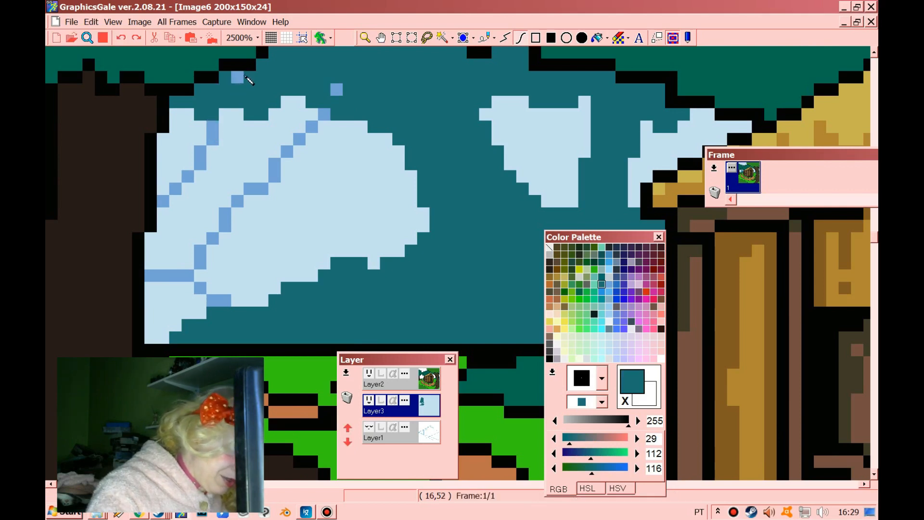
pyautogui.click(237, 77)
pyautogui.click(336, 89)
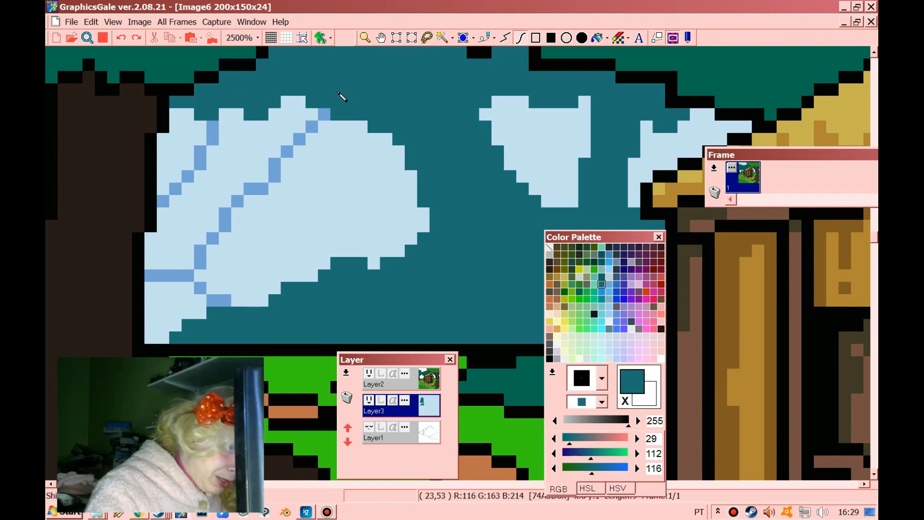
# Step: Close the blue outline behind the left tree trunk and fill the diagonal band in the sky gap with blue
pyautogui.rightClick(324, 115)
pyautogui.click(125, 348)
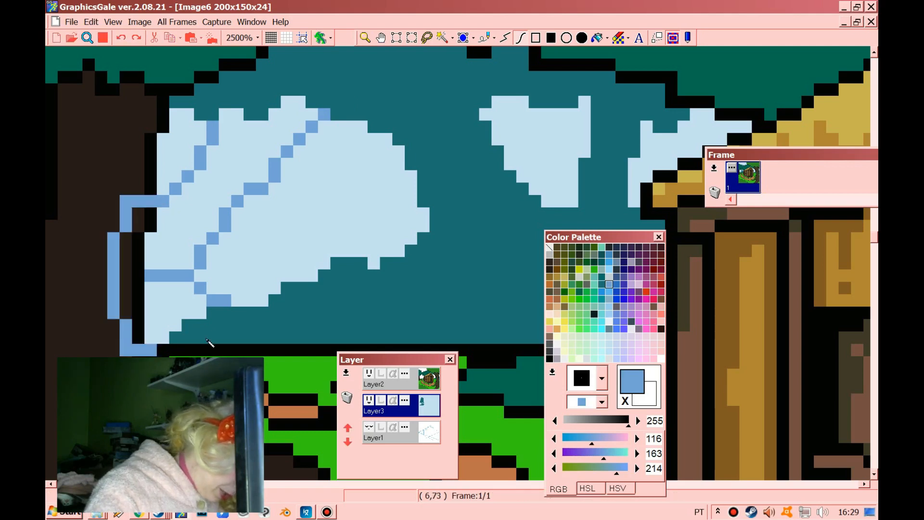
pyautogui.click(157, 333)
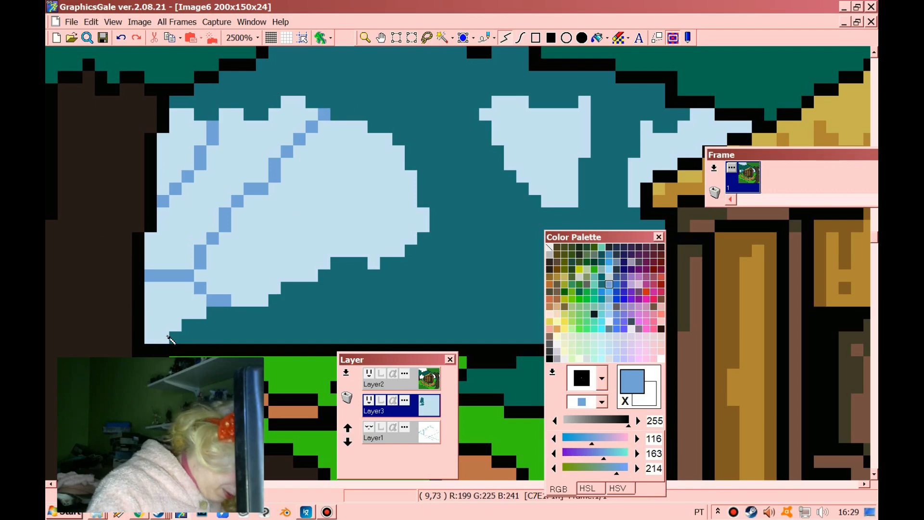
pyautogui.click(143, 340)
pyautogui.click(597, 37)
pyautogui.click(246, 155)
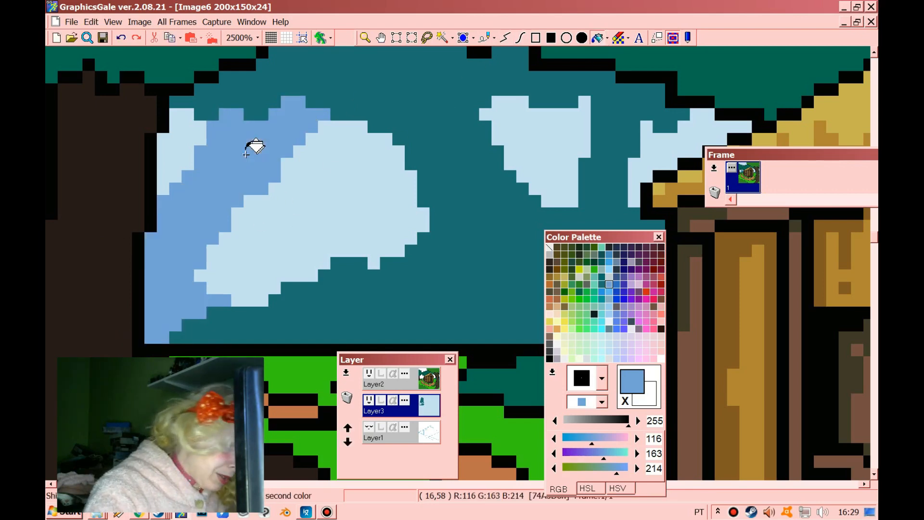
# Step: Outline an irregular border along the upper and right side of the left sky gap's pale area and fill it with blue
pyautogui.click(369, 43)
pyautogui.scroll(-19, 384, 77)
pyautogui.scroll(1, 223, 267)
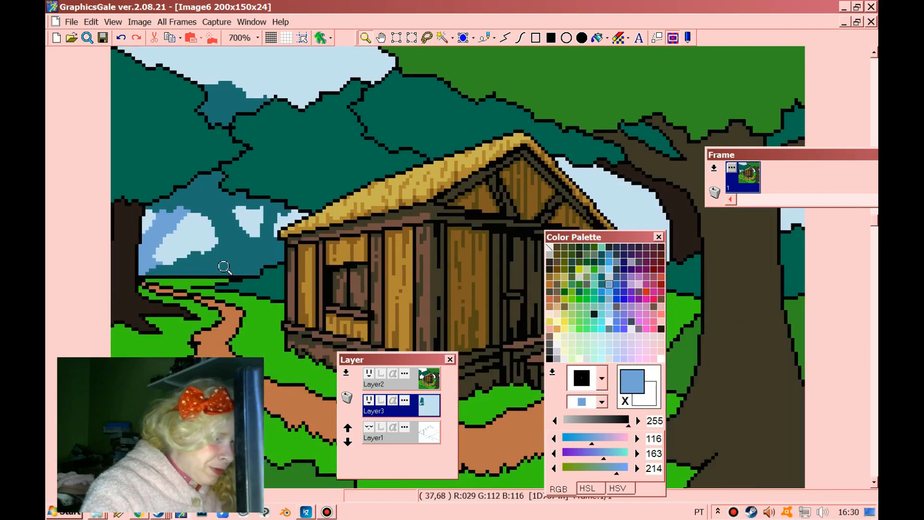
pyautogui.scroll(20, 225, 268)
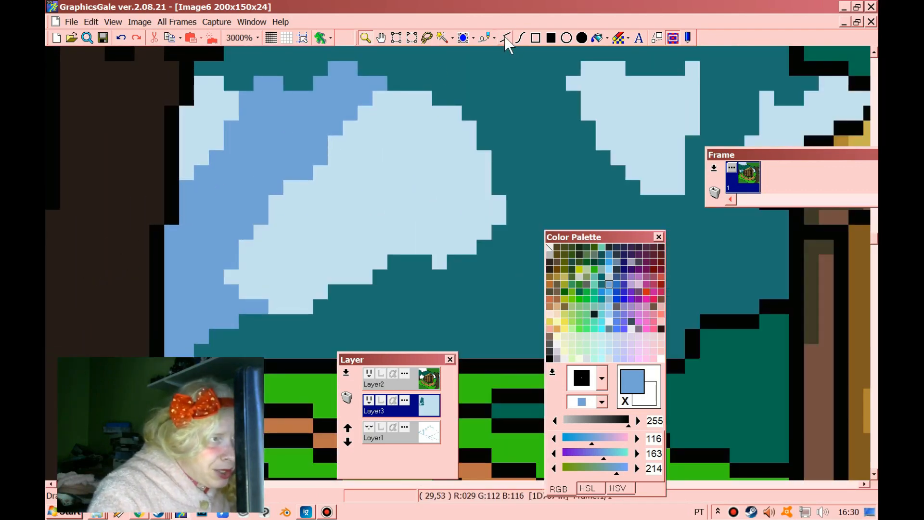
pyautogui.moveTo(380, 127)
pyautogui.mouseDown()
pyautogui.moveTo(392, 142)
pyautogui.moveTo(466, 129)
pyautogui.mouseUp()
pyautogui.doubleClick(465, 129)
pyautogui.moveTo(350, 282); pyautogui.dragTo(402, 229)
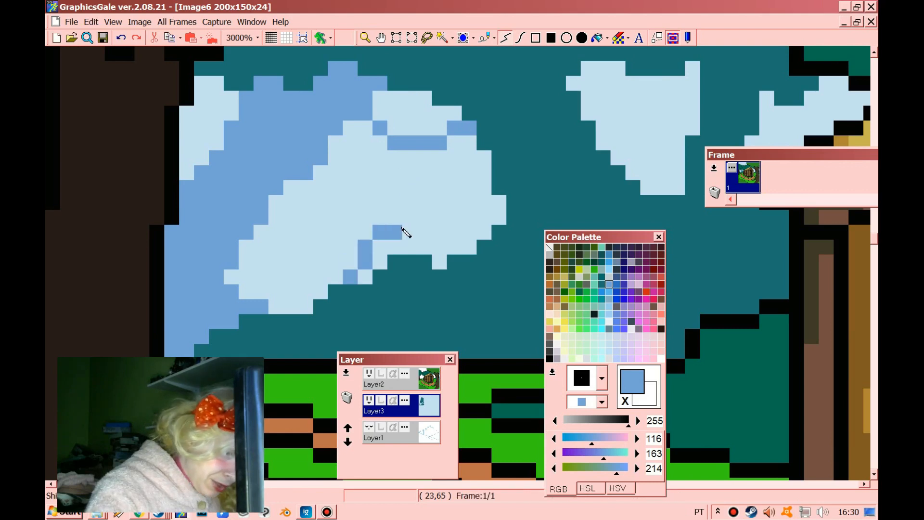
pyautogui.moveTo(455, 179); pyautogui.dragTo(456, 147)
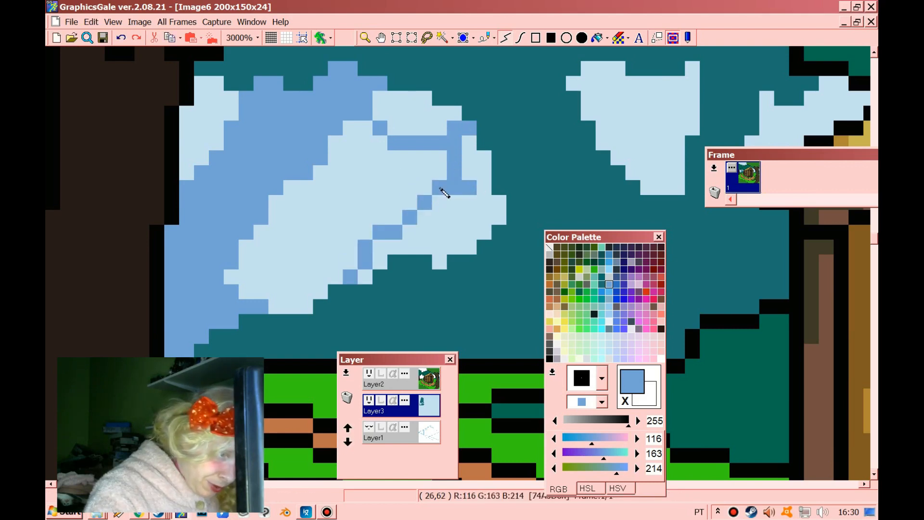
pyautogui.click(597, 37)
pyautogui.click(470, 176)
pyautogui.click(424, 219)
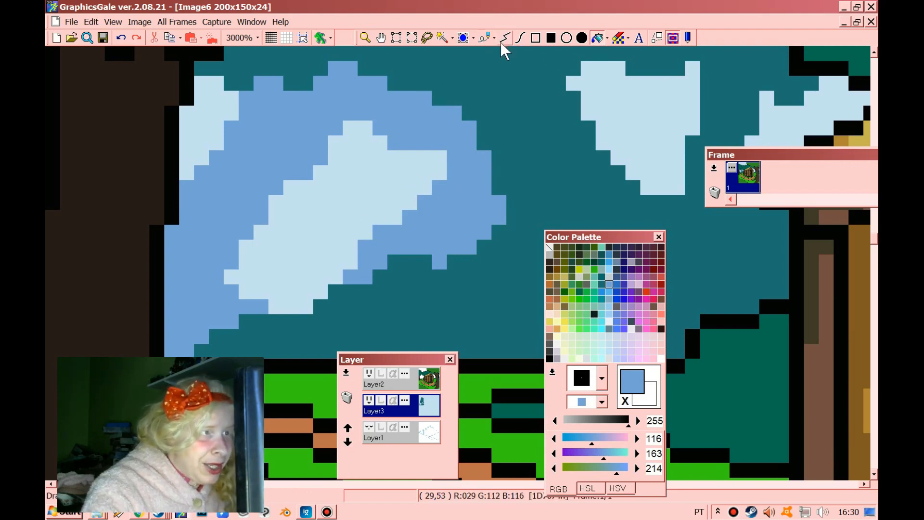
# Step: Paint blue shading along the right side of the smaller neighbouring sky gap
pyautogui.moveTo(618, 158); pyautogui.dragTo(694, 67)
pyautogui.click(365, 37)
pyautogui.rightClick(433, 148)
pyautogui.rightClick(433, 149)
pyautogui.rightClick(437, 148)
pyautogui.rightClick(442, 148)
pyautogui.rightClick(446, 151)
pyautogui.rightClick(451, 156)
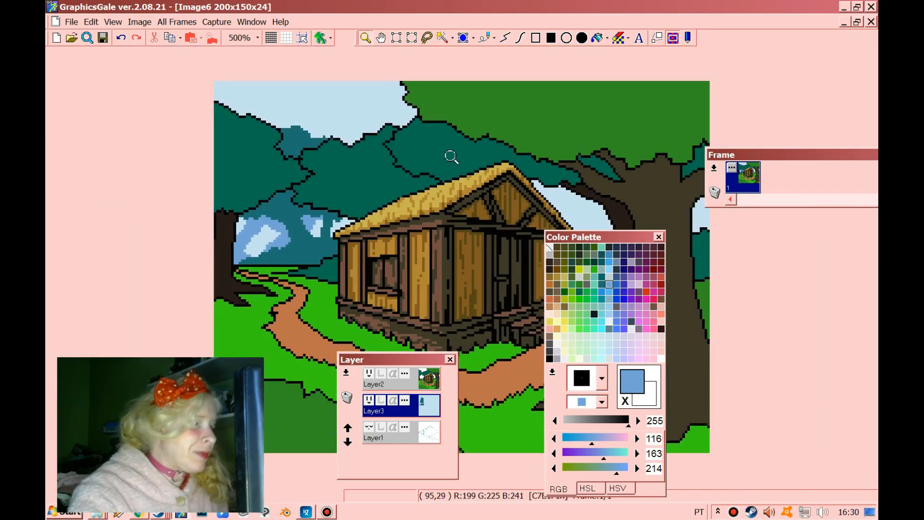
pyautogui.rightClick(451, 156)
pyautogui.rightClick(451, 157)
# Step: Pick the foliage teal and draw a jagged distant treeline in the upper sky, from the teal clump to the green canopy
pyautogui.moveTo(594, 235); pyautogui.dragTo(162, 182)
pyautogui.scroll(6, 327, 167)
pyautogui.scroll(3, 185, 114)
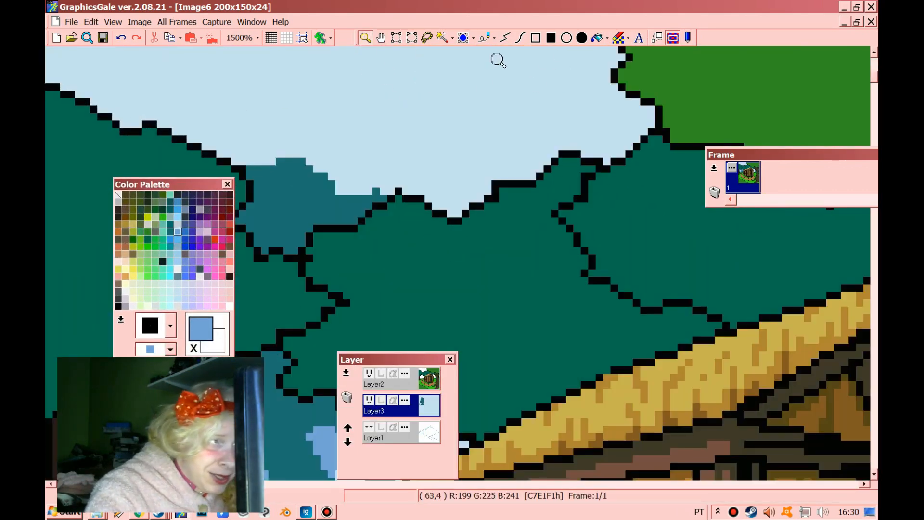
pyautogui.click(506, 35)
pyautogui.rightClick(353, 200)
pyautogui.moveTo(354, 191)
pyautogui.mouseDown()
pyautogui.moveTo(370, 191)
pyautogui.moveTo(358, 206)
pyautogui.moveTo(394, 206)
pyautogui.moveTo(476, 153)
pyautogui.mouseUp()
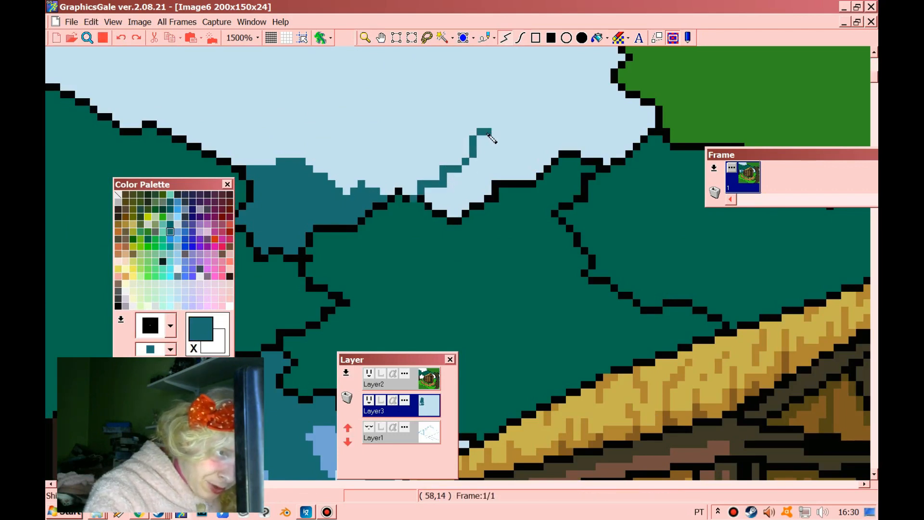
pyautogui.moveTo(570, 106)
pyautogui.mouseDown()
pyautogui.moveTo(608, 72)
pyautogui.moveTo(595, 78)
pyautogui.mouseUp()
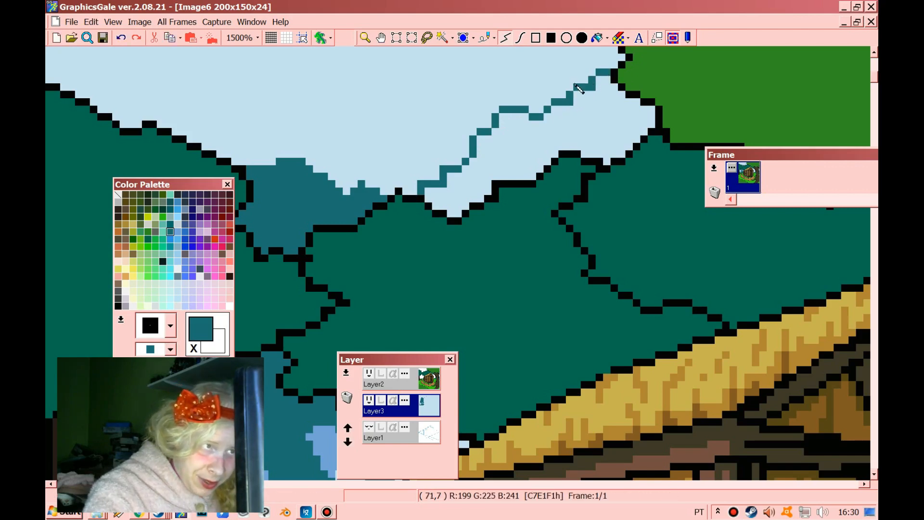
pyautogui.click(518, 102)
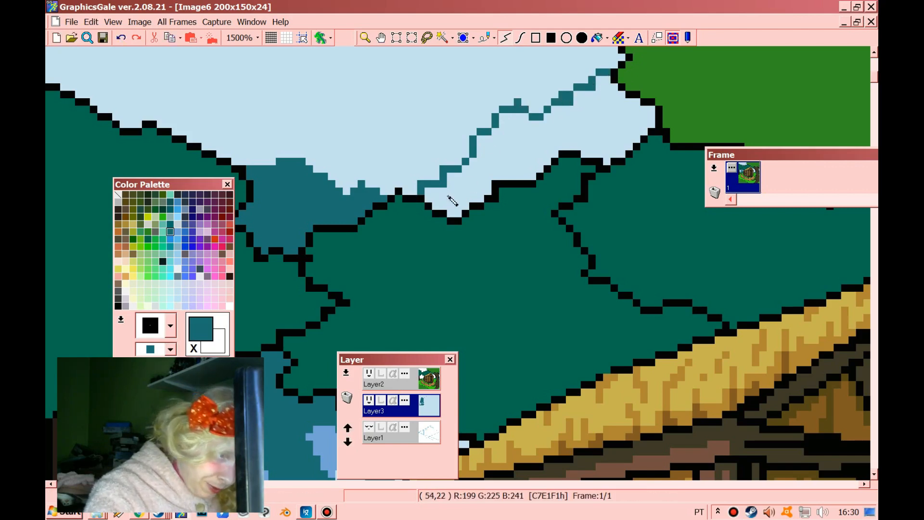
# Step: Close the treeline outline behind the dark green trees and fill the enclosed sky with teal
pyautogui.moveTo(419, 201)
pyautogui.mouseDown()
pyautogui.moveTo(449, 236)
pyautogui.moveTo(646, 217)
pyautogui.mouseUp()
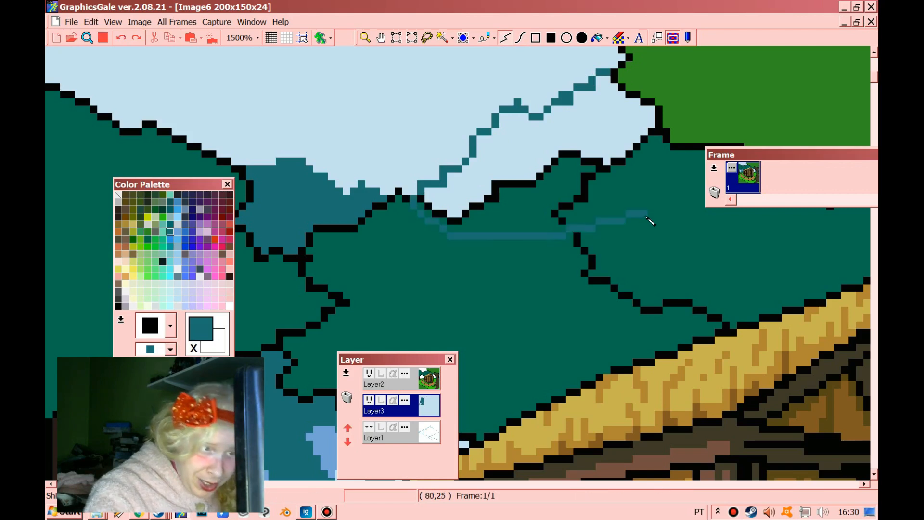
pyautogui.moveTo(689, 88); pyautogui.dragTo(639, 75)
pyautogui.doubleClick(616, 74)
pyautogui.click(598, 38)
pyautogui.click(601, 111)
# Step: Draw teal foliage outlines in the sky gap between the house's right side and the large tree
pyautogui.click(366, 38)
pyautogui.rightClick(462, 225)
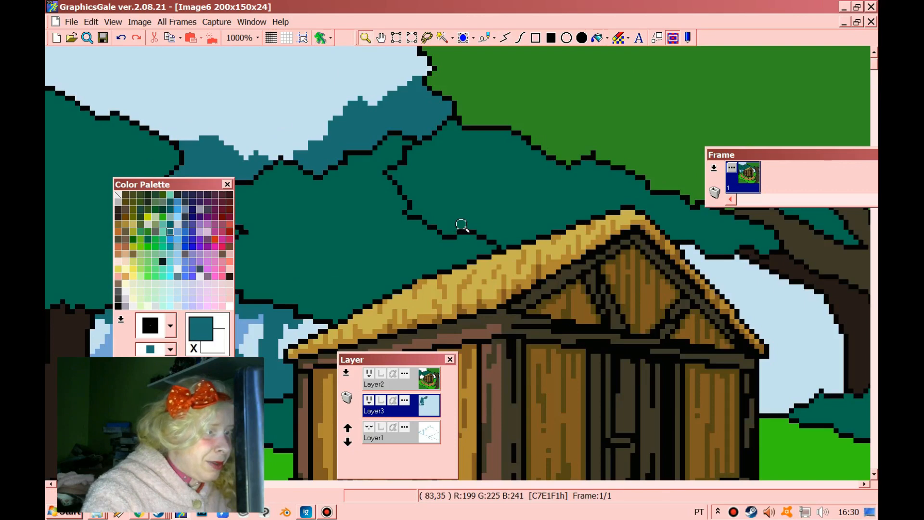
pyautogui.rightClick(464, 227)
pyautogui.rightClick(485, 243)
pyautogui.rightClick(489, 246)
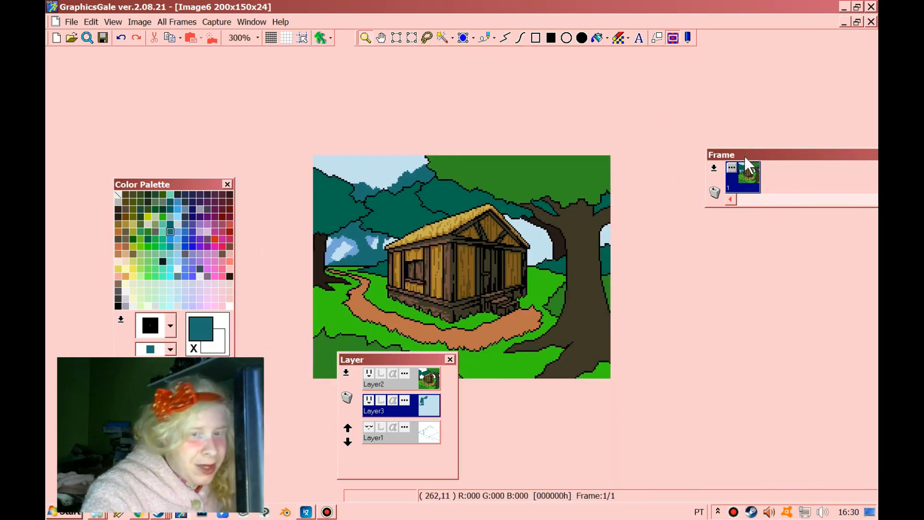
pyautogui.moveTo(744, 155); pyautogui.dragTo(198, 81)
pyautogui.click(662, 214)
pyautogui.click(662, 213)
pyautogui.click(661, 213)
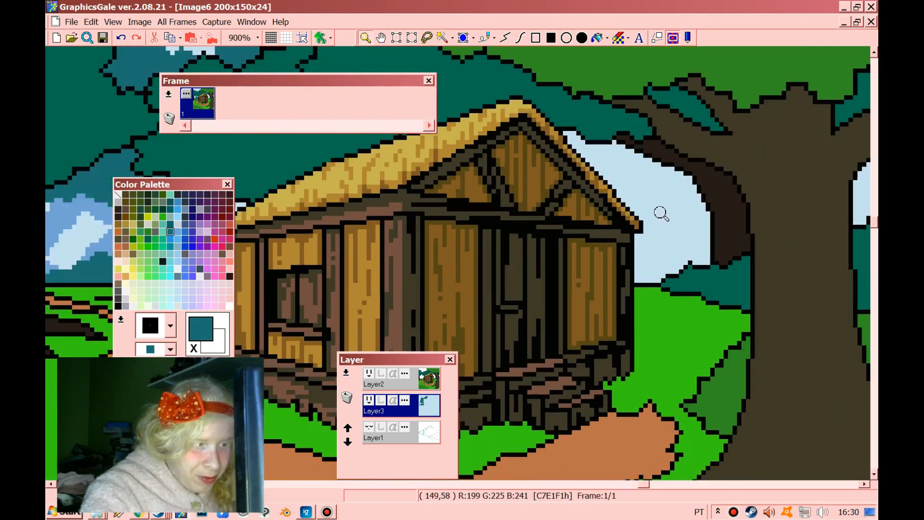
pyautogui.click(661, 214)
pyautogui.click(506, 39)
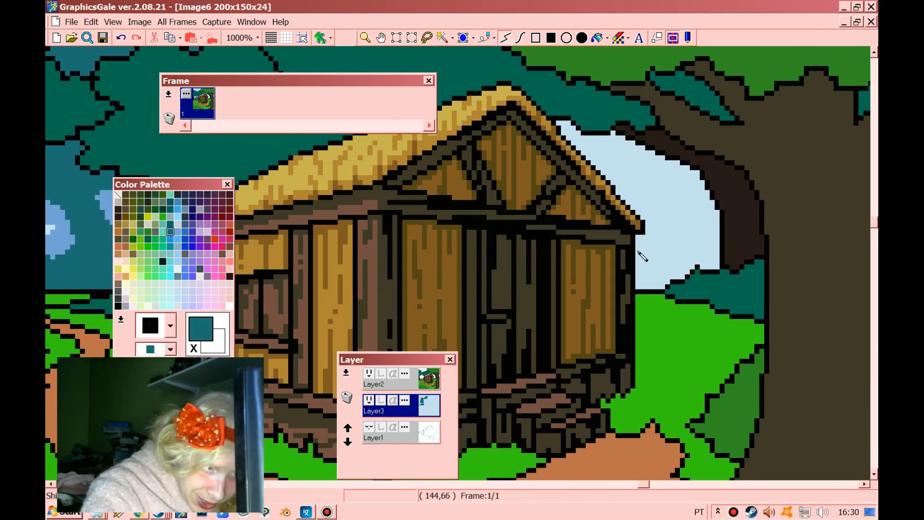
pyautogui.moveTo(638, 251); pyautogui.dragTo(653, 244)
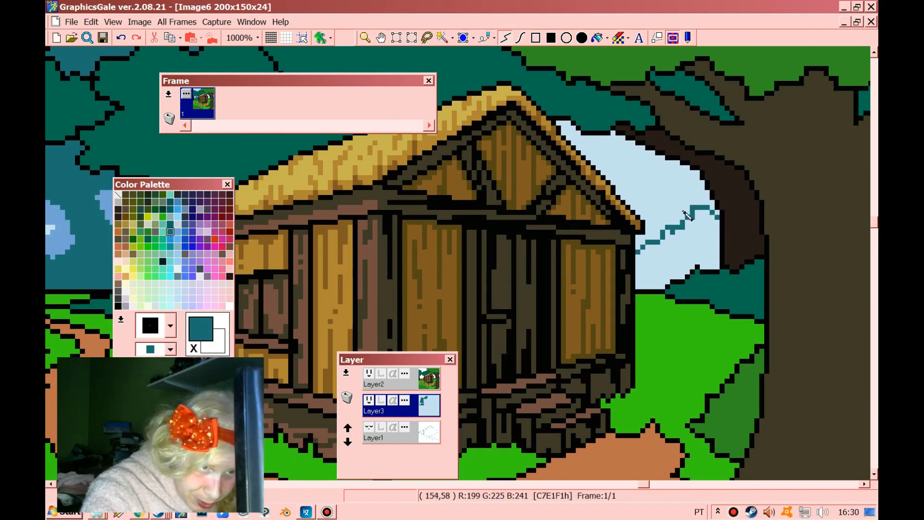
pyautogui.moveTo(675, 222); pyautogui.dragTo(657, 155)
pyautogui.moveTo(639, 252)
pyautogui.mouseDown()
pyautogui.moveTo(624, 155)
pyautogui.moveTo(575, 153)
pyautogui.mouseUp()
# Step: Close the foliage outline around the gap behind the house and large tree, and fill the foliage area with teal
pyautogui.moveTo(649, 115)
pyautogui.mouseDown()
pyautogui.moveTo(711, 123)
pyautogui.moveTo(736, 165)
pyautogui.moveTo(741, 266)
pyautogui.moveTo(737, 227)
pyautogui.moveTo(721, 216)
pyautogui.moveTo(737, 226)
pyautogui.moveTo(737, 296)
pyautogui.mouseUp()
pyautogui.moveTo(738, 296); pyautogui.dragTo(630, 256)
pyautogui.click(631, 252)
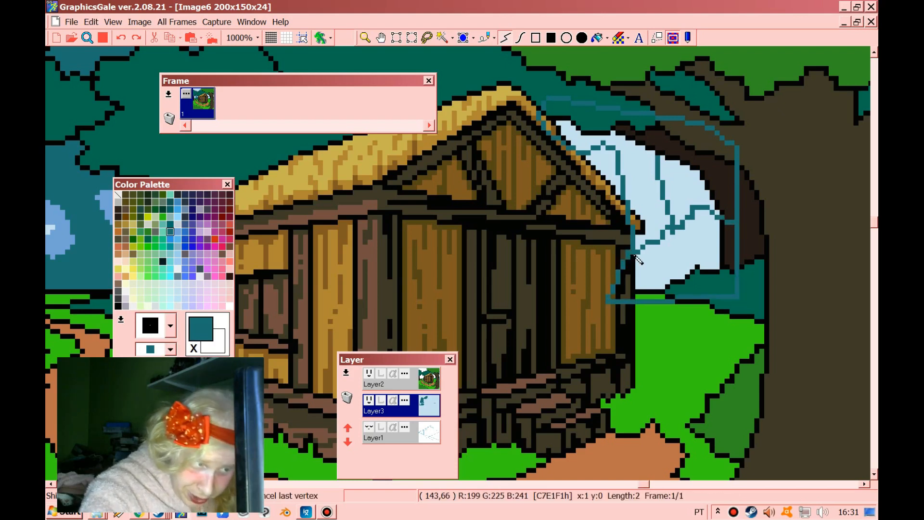
pyautogui.doubleClick(633, 250)
pyautogui.click(597, 37)
pyautogui.click(634, 164)
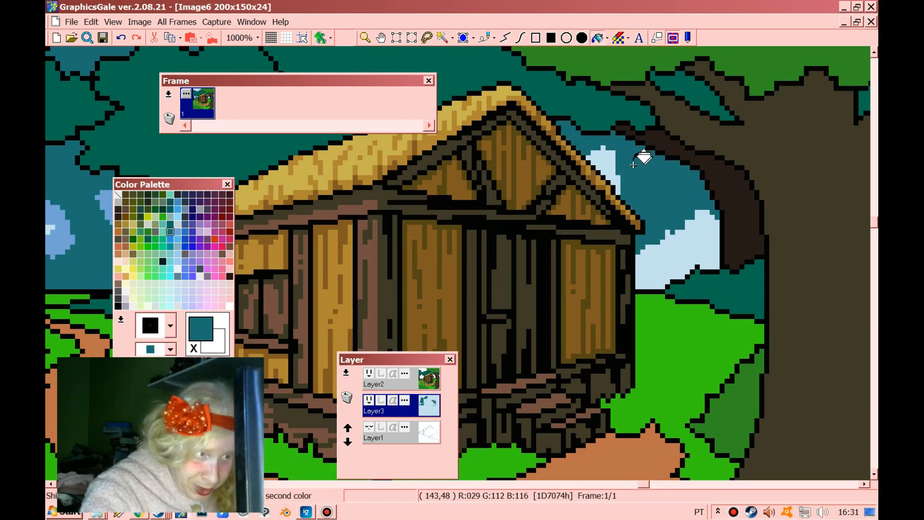
# Step: Undo the last teal fill, close the foliage outline behind the right roof slope, and fill the enclosed sky with teal
pyautogui.click(98, 24)
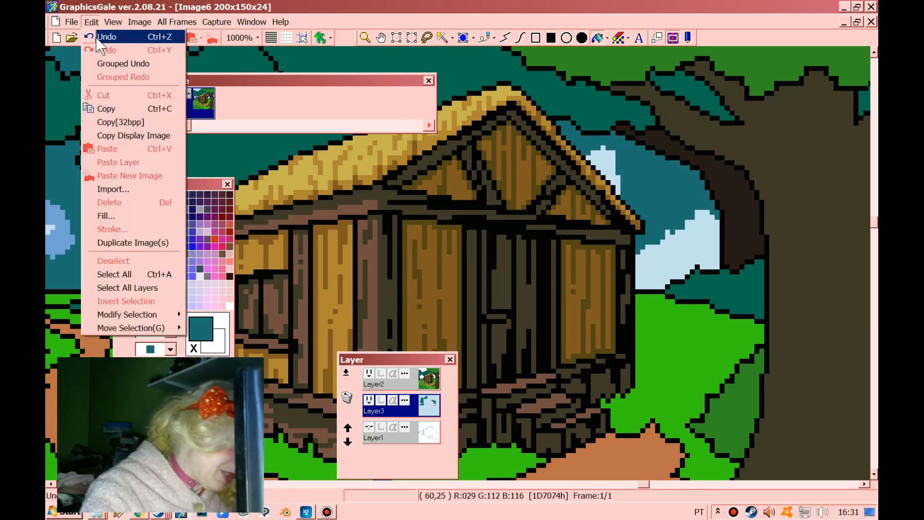
pyautogui.click(103, 35)
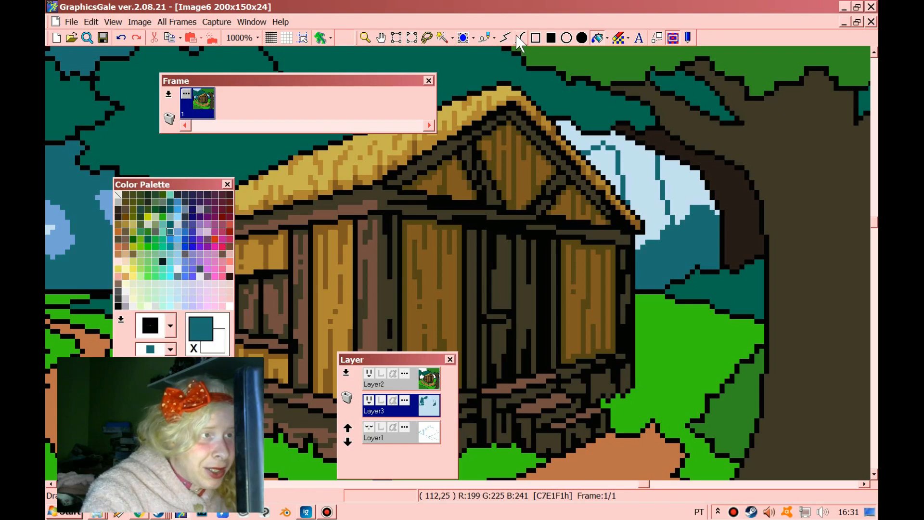
pyautogui.click(661, 163)
pyautogui.click(658, 113)
pyautogui.click(534, 113)
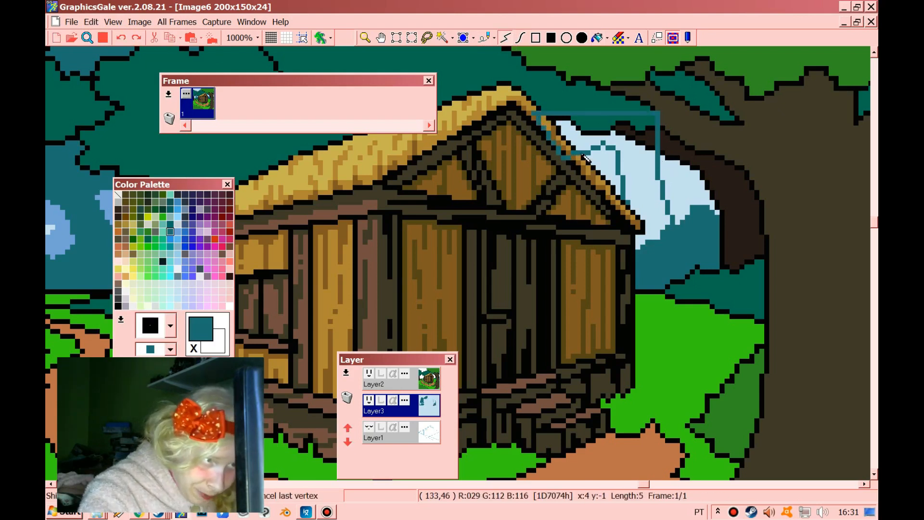
pyautogui.doubleClick(583, 153)
pyautogui.click(598, 38)
pyautogui.click(570, 134)
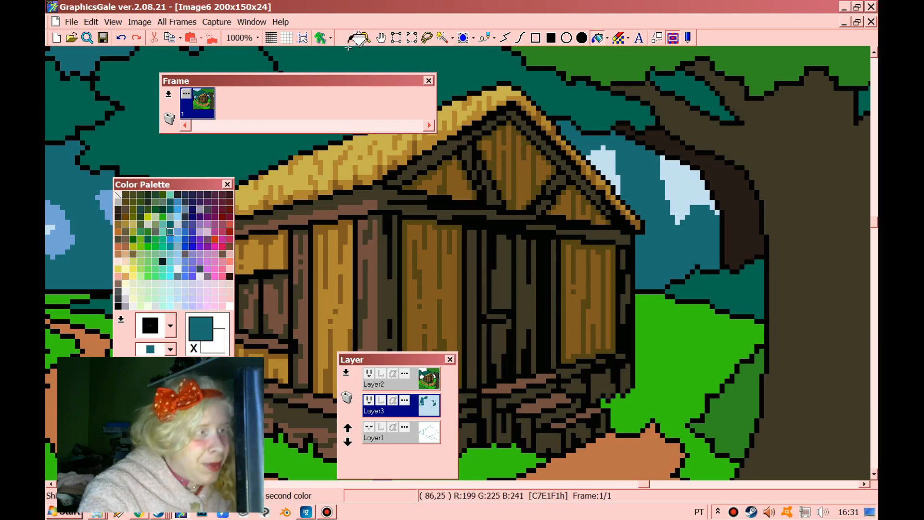
# Step: Draw medium-blue shading lines in the pale sky patches beside the roof and on both sides of the large tree
pyautogui.scroll(-3, 486, 143)
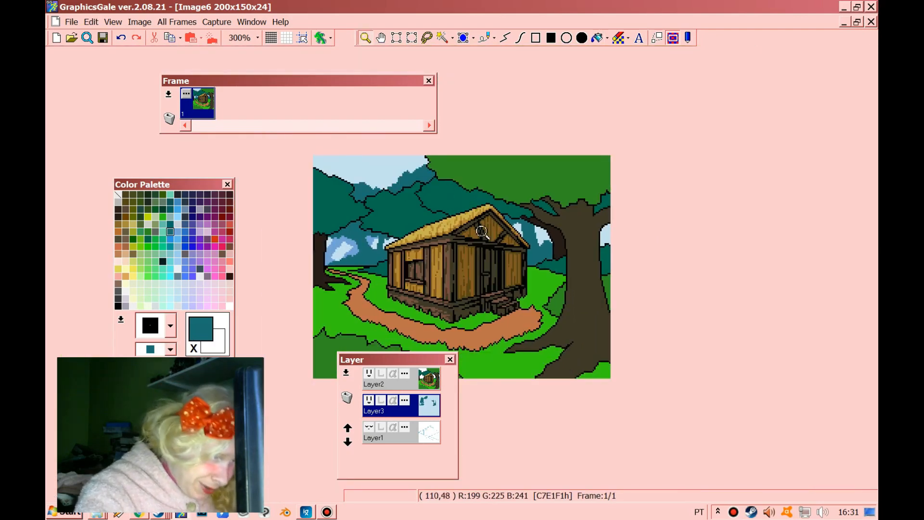
pyautogui.scroll(1, 564, 251)
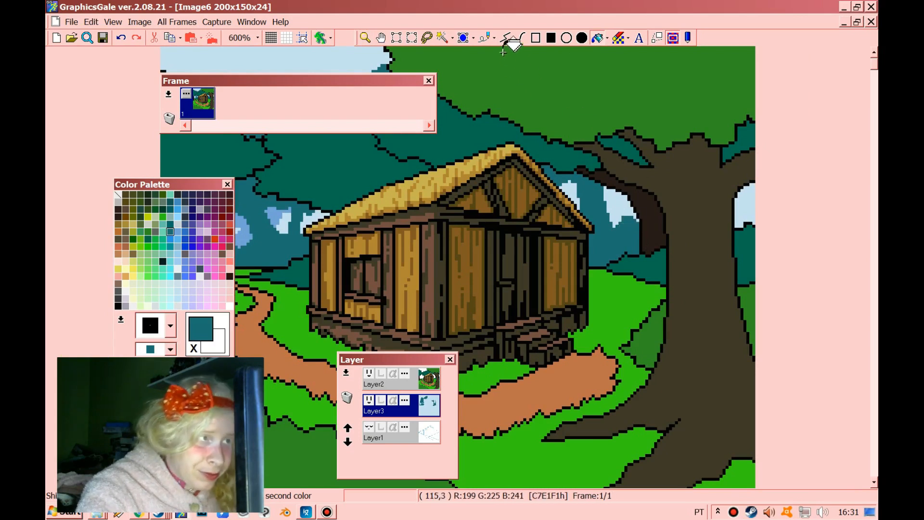
pyautogui.click(552, 38)
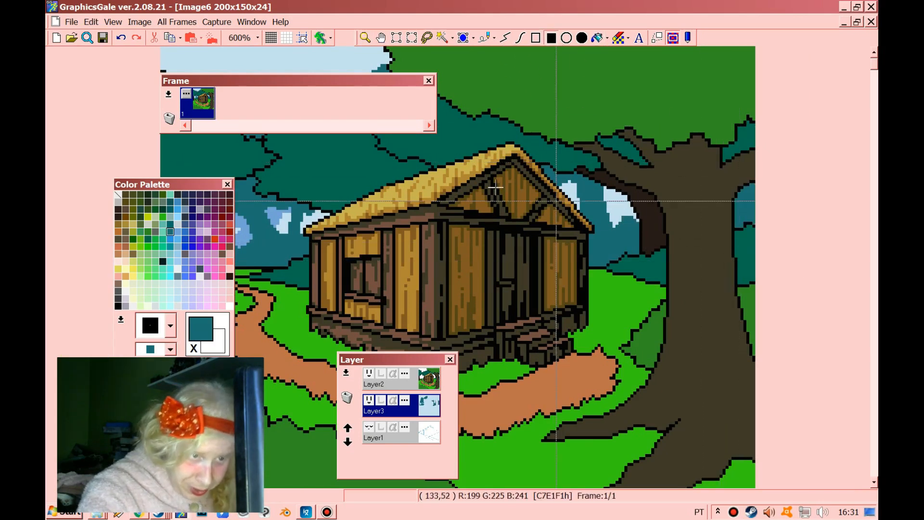
pyautogui.moveTo(191, 192); pyautogui.dragTo(135, 215)
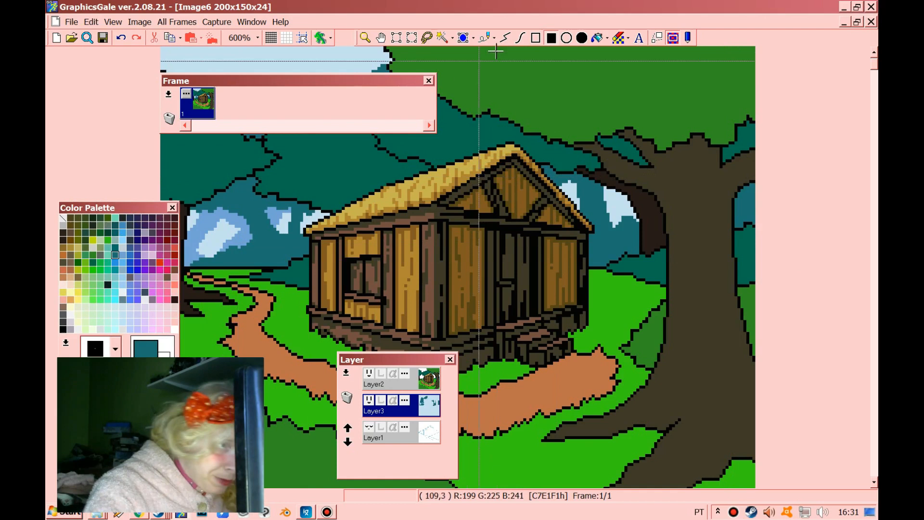
pyautogui.moveTo(576, 205)
pyautogui.mouseDown()
pyautogui.moveTo(571, 190)
pyautogui.moveTo(617, 206)
pyautogui.moveTo(621, 196)
pyautogui.mouseUp()
pyautogui.doubleClick(563, 186)
pyautogui.moveTo(623, 196); pyautogui.dragTo(628, 198)
pyautogui.moveTo(745, 218); pyautogui.dragTo(751, 195)
pyautogui.moveTo(750, 197); pyautogui.dragTo(745, 211)
# Step: Try to fill the pale sky patch between the house and the large tree with medium blue
pyautogui.click(600, 39)
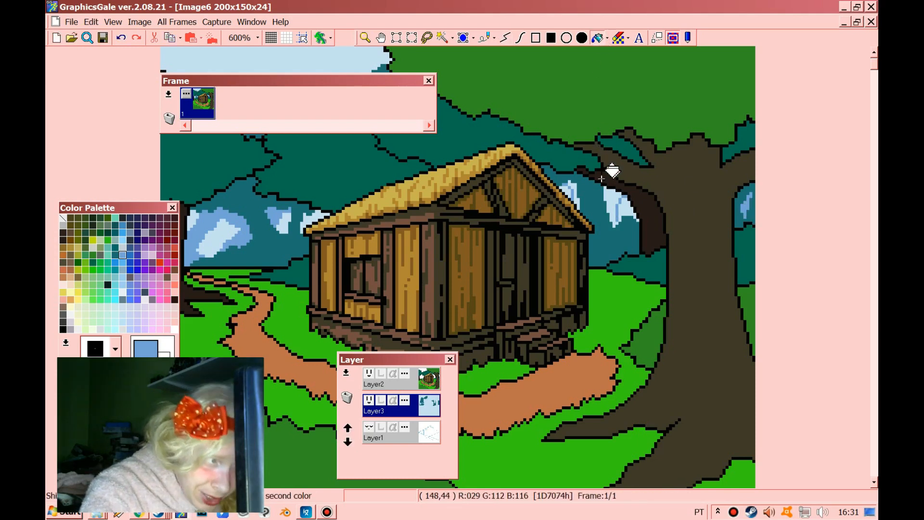
pyautogui.click(612, 202)
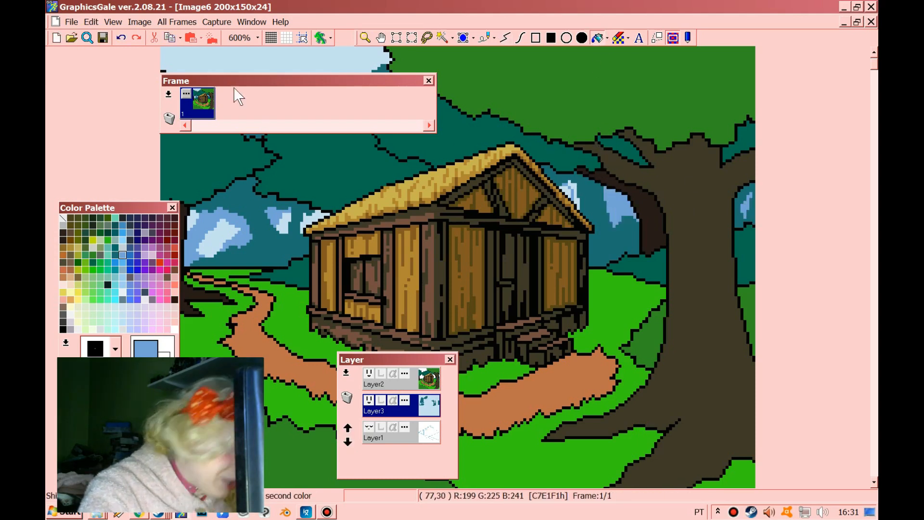
pyautogui.click(91, 21)
pyautogui.click(93, 39)
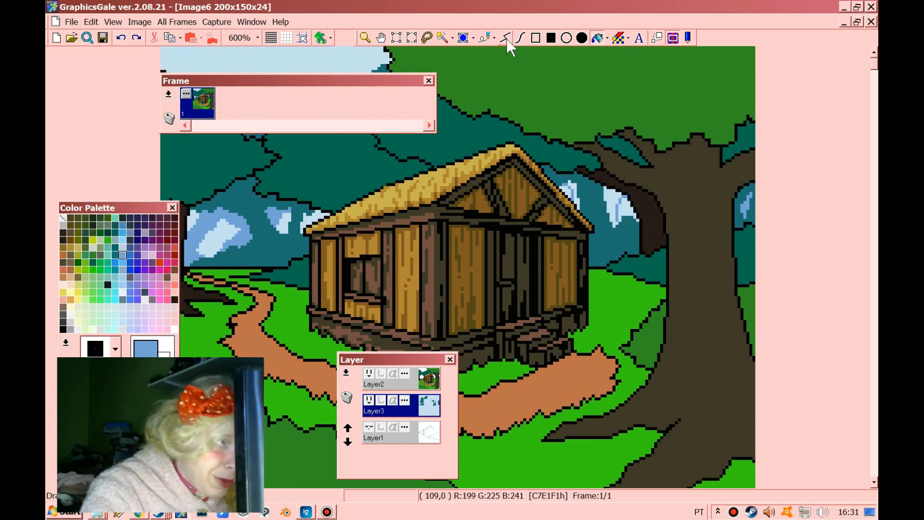
# Step: Close and fill medium-blue shading in the sky patch beside the large tree, and extend the blue shading along the roof edge
pyautogui.click(505, 38)
pyautogui.moveTo(624, 202); pyautogui.dragTo(605, 188)
pyautogui.click(598, 39)
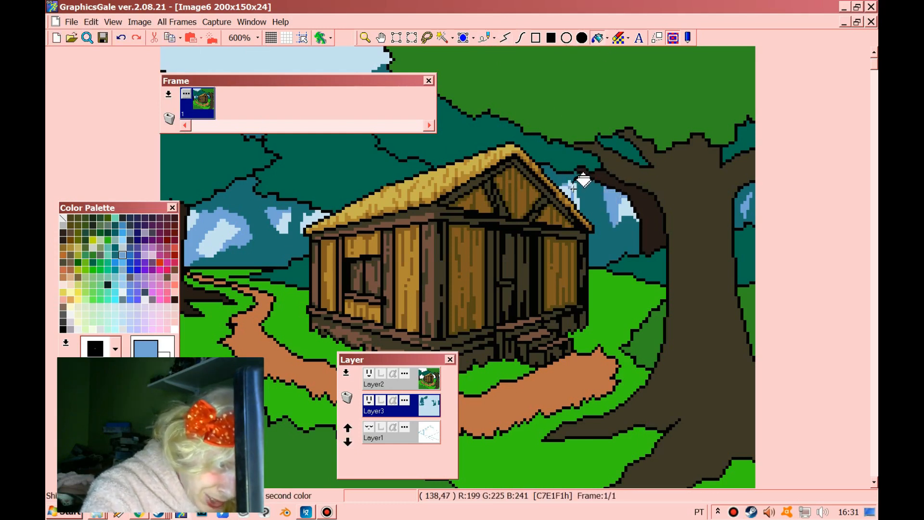
pyautogui.click(505, 37)
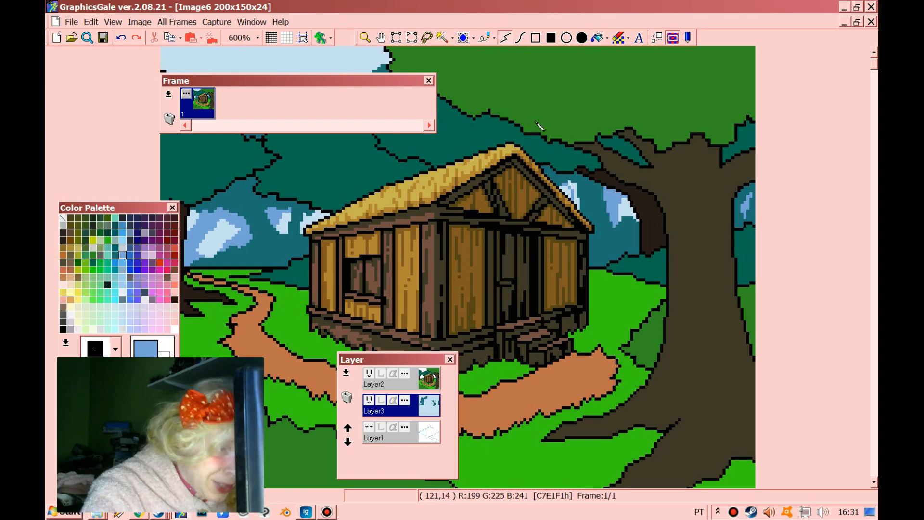
pyautogui.click(576, 202)
pyautogui.click(580, 212)
pyautogui.click(598, 37)
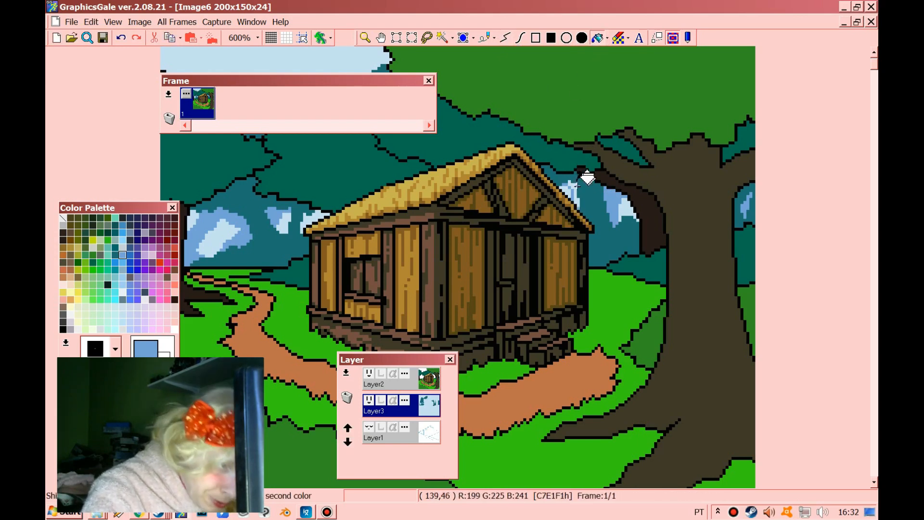
# Step: Move the Frame and Layer windows clear of the artwork
pyautogui.moveTo(384, 81); pyautogui.dragTo(521, 255)
pyautogui.click(365, 38)
pyautogui.rightClick(421, 159)
pyautogui.moveTo(423, 254); pyautogui.dragTo(732, 89)
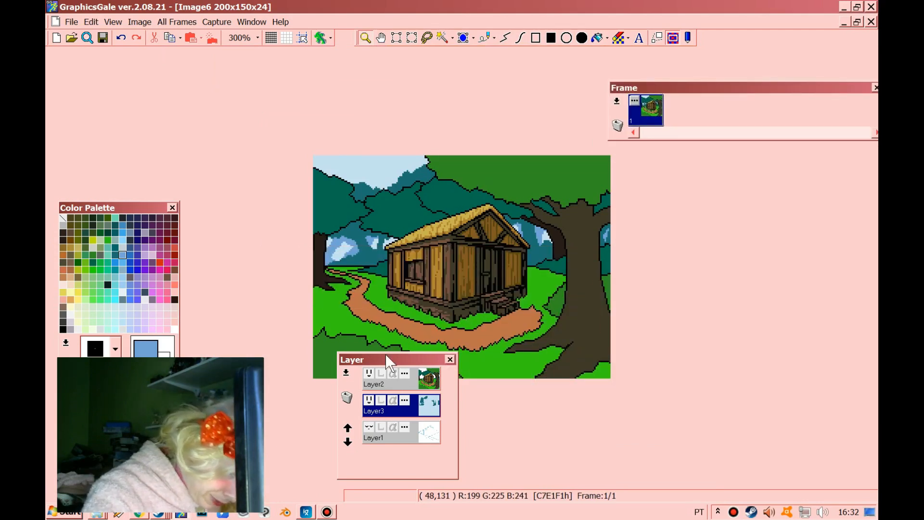
pyautogui.moveTo(390, 366); pyautogui.dragTo(756, 285)
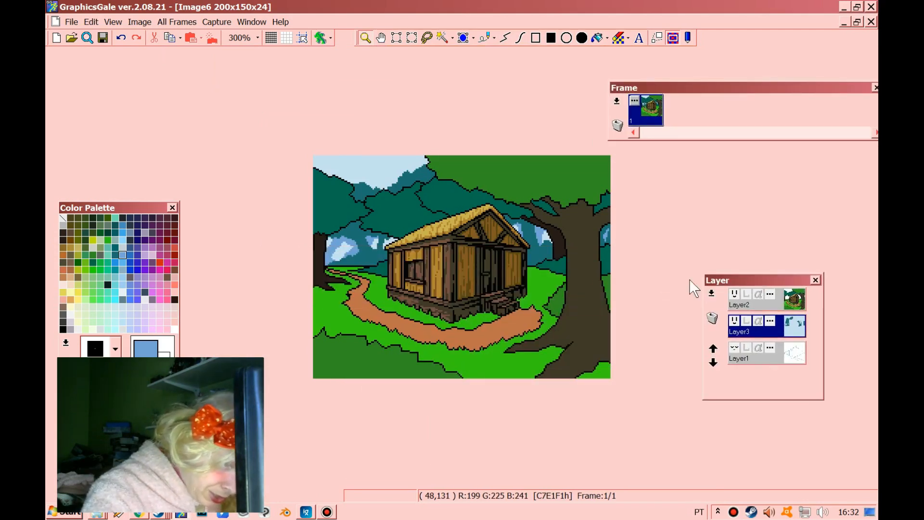
# Step: Pick the black outline colour and, on Layer2, draw the first shadow marks in the teal foliage above the left roof slope
pyautogui.click(422, 240)
pyautogui.click(415, 242)
pyautogui.click(391, 222)
pyautogui.click(380, 214)
pyautogui.click(366, 203)
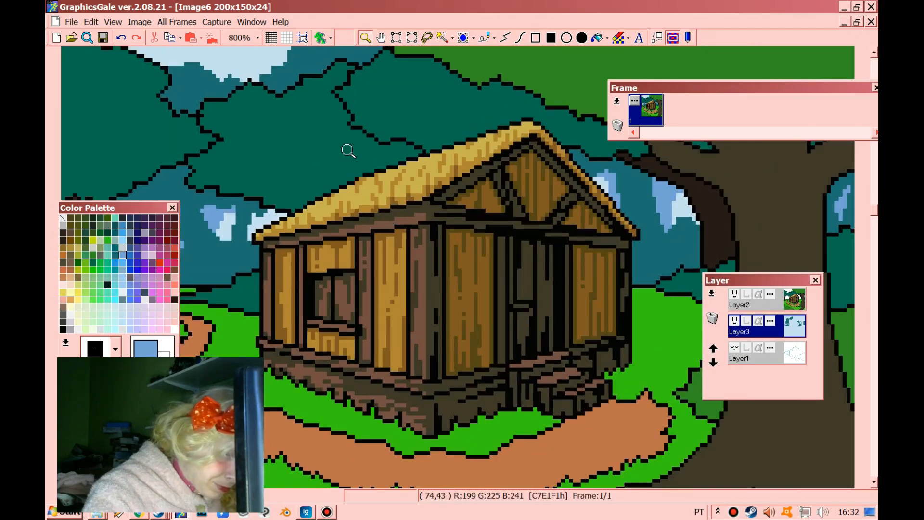
pyautogui.click(344, 151)
pyautogui.click(315, 126)
pyautogui.click(305, 119)
pyautogui.click(505, 38)
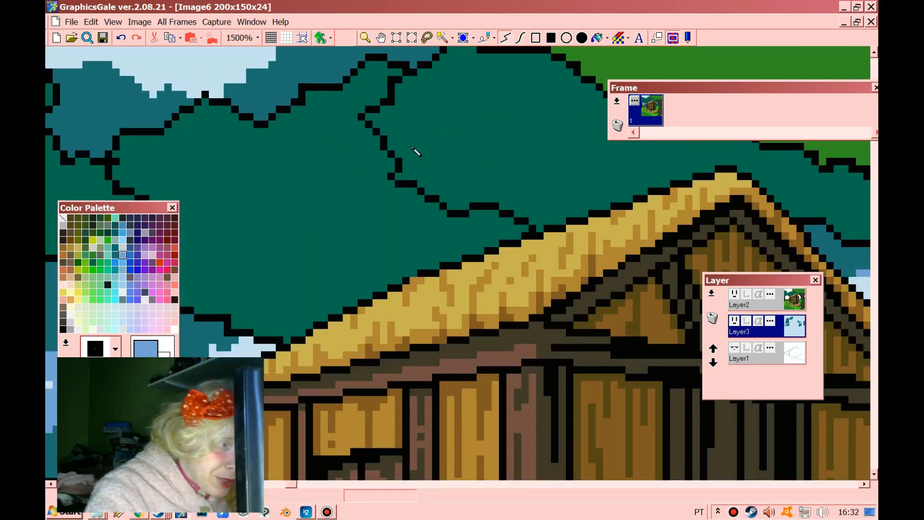
pyautogui.rightClick(413, 185)
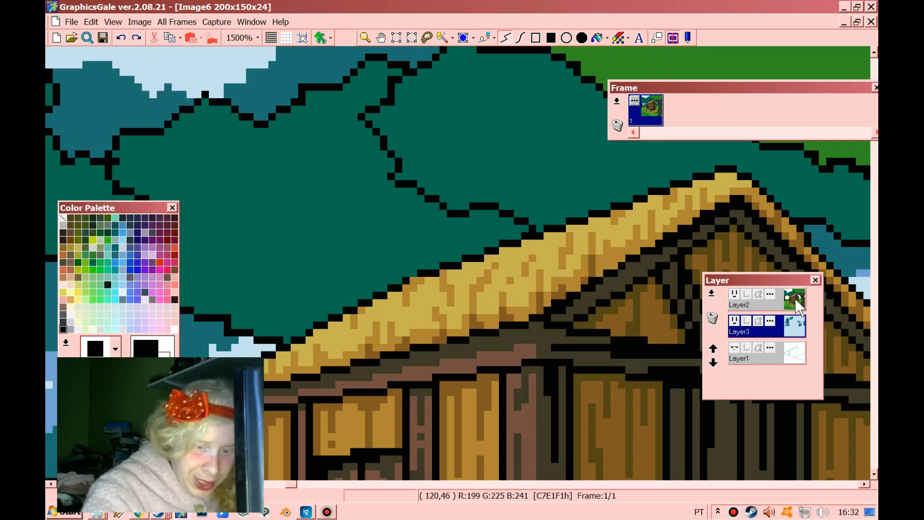
pyautogui.click(765, 301)
pyautogui.moveTo(413, 184); pyautogui.dragTo(450, 199)
pyautogui.click(485, 38)
pyautogui.click(443, 154)
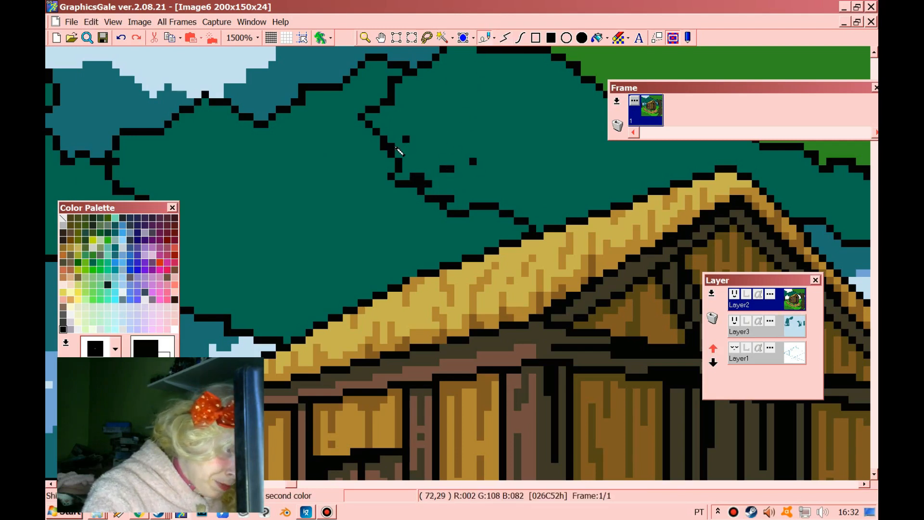
# Step: Draw curved black shadows and scattered leaf pixels across the teal foliage clump just above the thatched roof
pyautogui.moveTo(414, 158)
pyautogui.mouseDown()
pyautogui.moveTo(462, 149)
pyautogui.moveTo(514, 161)
pyautogui.moveTo(494, 151)
pyautogui.moveTo(524, 167)
pyautogui.moveTo(572, 130)
pyautogui.moveTo(528, 155)
pyautogui.moveTo(544, 142)
pyautogui.mouseUp()
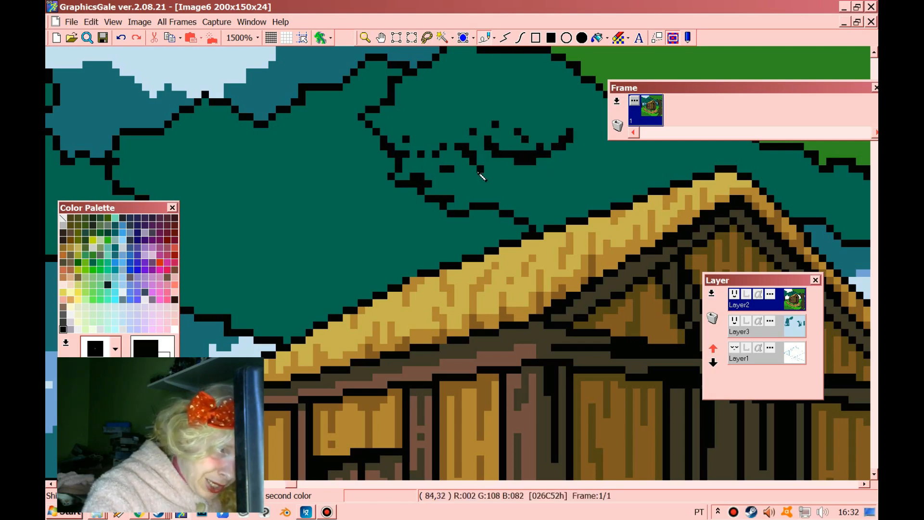
pyautogui.moveTo(501, 206)
pyautogui.mouseDown()
pyautogui.moveTo(522, 211)
pyautogui.moveTo(487, 193)
pyautogui.moveTo(463, 212)
pyautogui.moveTo(481, 214)
pyautogui.moveTo(463, 220)
pyautogui.moveTo(449, 190)
pyautogui.moveTo(466, 193)
pyautogui.moveTo(435, 184)
pyautogui.mouseUp()
pyautogui.click(458, 221)
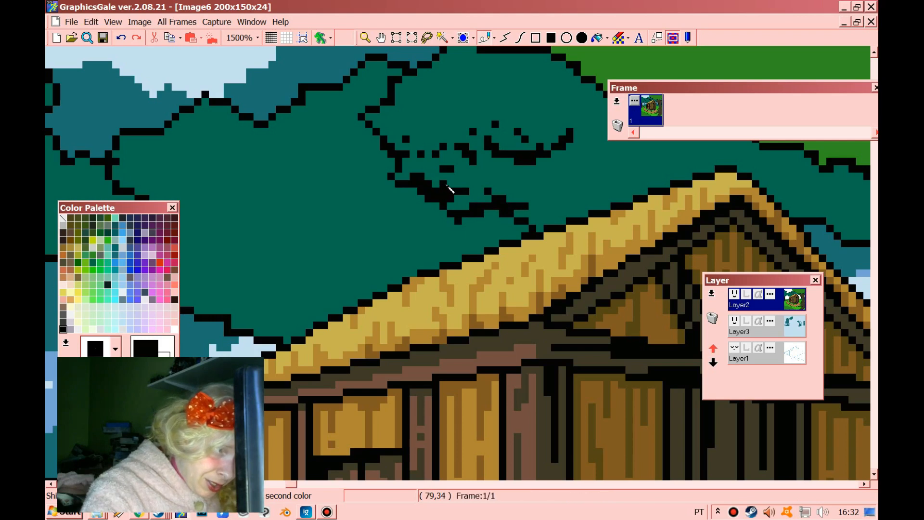
pyautogui.moveTo(674, 92); pyautogui.dragTo(292, 132)
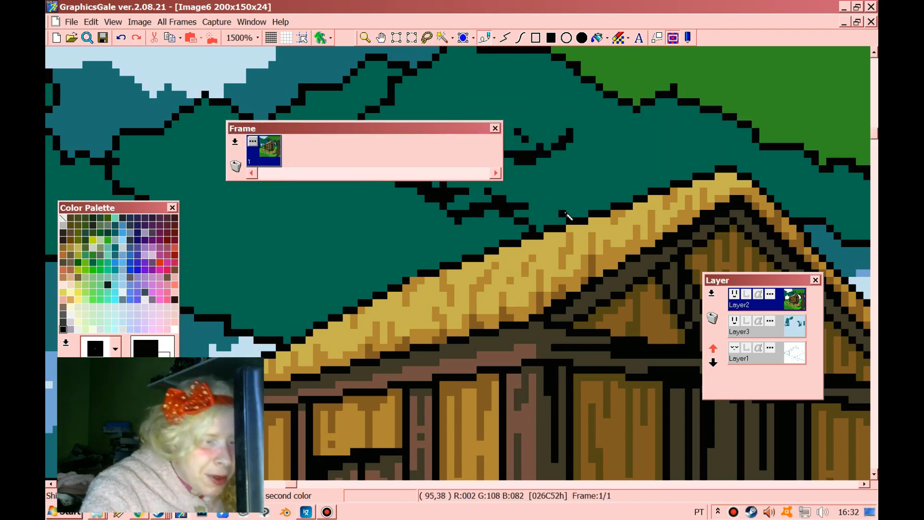
pyautogui.moveTo(586, 208)
pyautogui.mouseDown()
pyautogui.moveTo(614, 204)
pyautogui.moveTo(647, 168)
pyautogui.moveTo(625, 205)
pyautogui.moveTo(635, 184)
pyautogui.mouseUp()
pyautogui.moveTo(648, 150); pyautogui.dragTo(598, 196)
pyautogui.moveTo(529, 219); pyautogui.dragTo(543, 220)
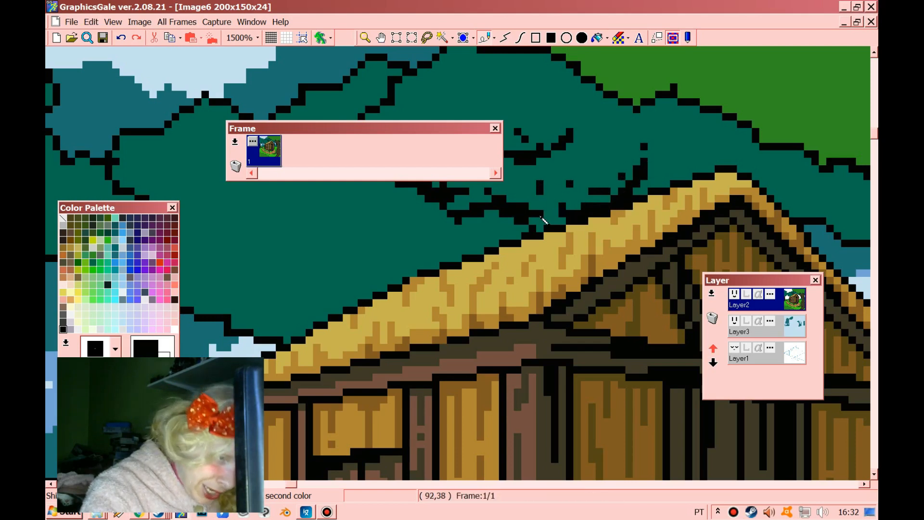
# Step: Add black leaf shadows to the upper part of the teal foliage clump, extending them to the green canopy's edge
pyautogui.moveTo(415, 130); pyautogui.dragTo(300, 209)
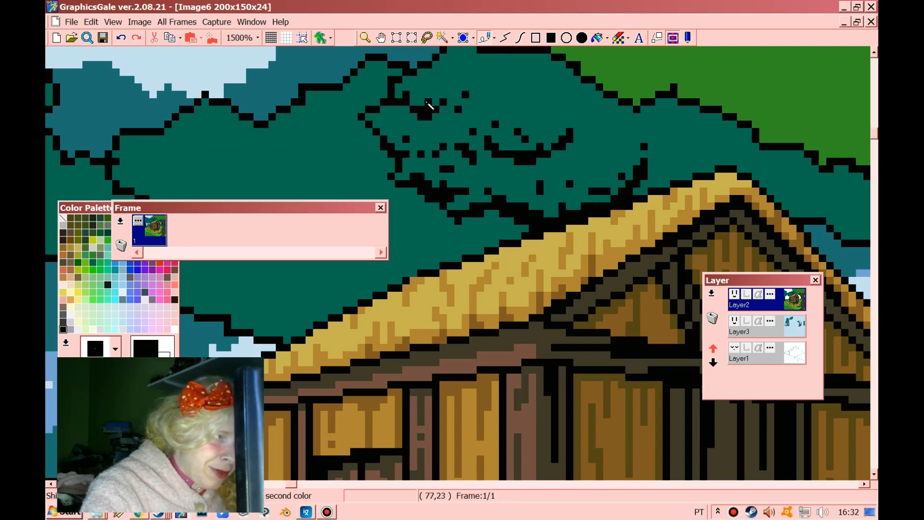
pyautogui.moveTo(523, 97); pyautogui.dragTo(513, 103)
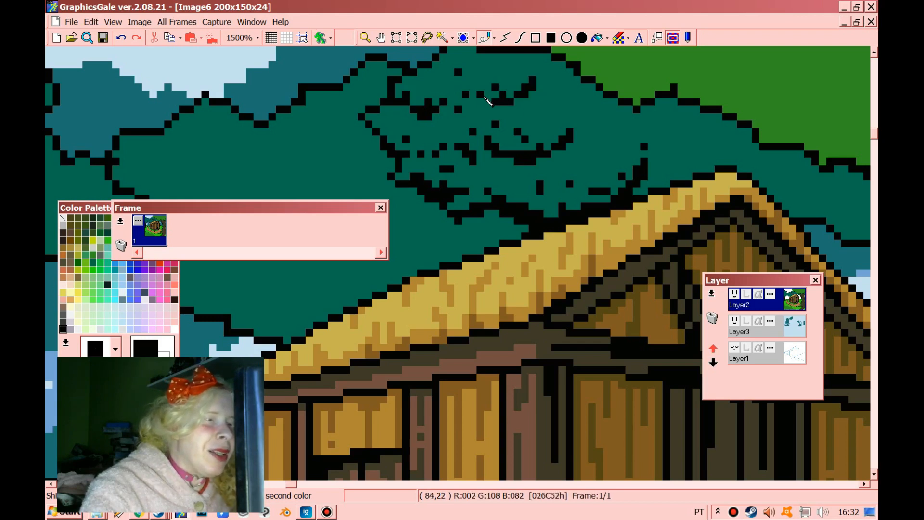
pyautogui.click(511, 73)
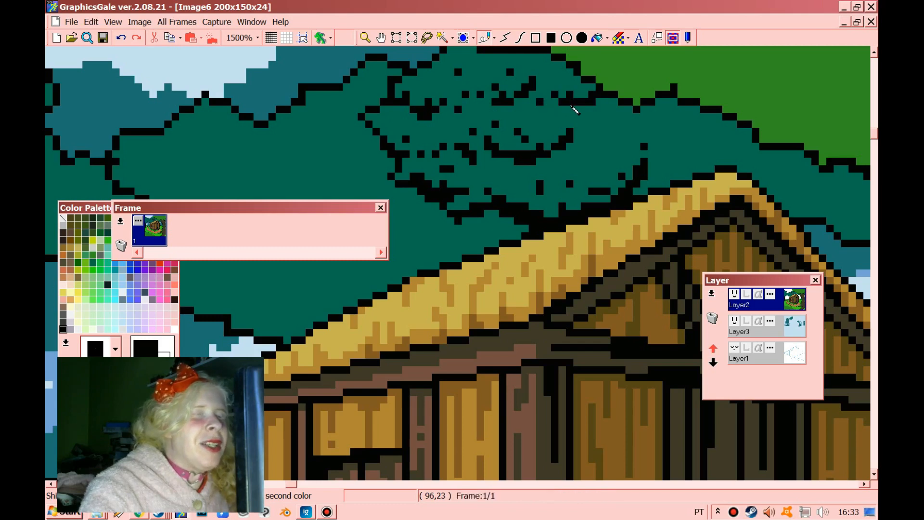
pyautogui.moveTo(631, 135)
pyautogui.mouseDown()
pyautogui.moveTo(648, 143)
pyautogui.moveTo(725, 124)
pyautogui.moveTo(671, 140)
pyautogui.moveTo(710, 122)
pyautogui.mouseUp()
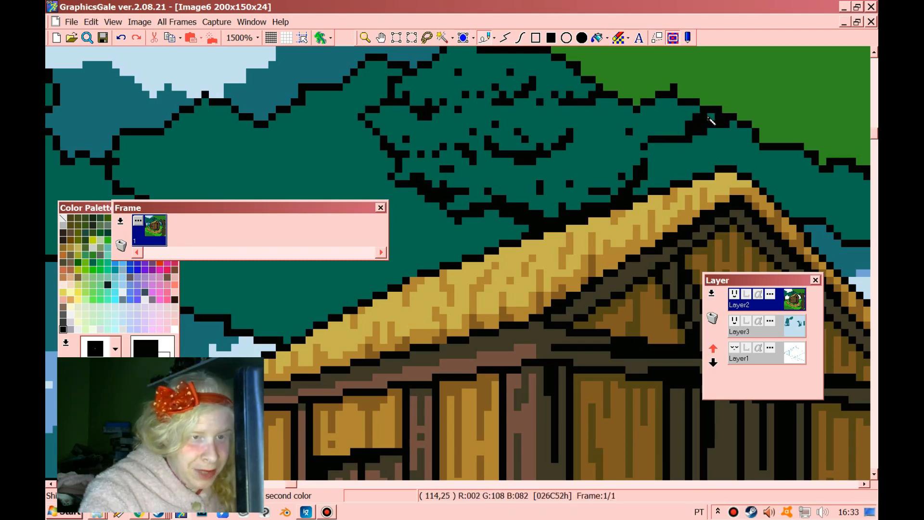
pyautogui.moveTo(661, 140); pyautogui.dragTo(670, 134)
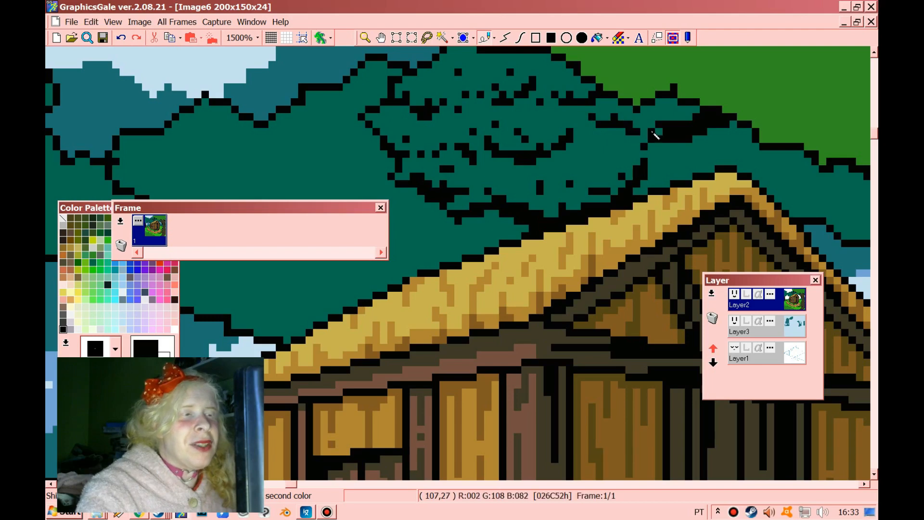
# Step: Draw a black shadow boundary from the roof peak to the large tree and fill the foliage below it with black
pyautogui.click(366, 38)
pyautogui.rightClick(462, 149)
pyautogui.rightClick(481, 175)
pyautogui.rightClick(486, 179)
pyautogui.click(566, 207)
pyautogui.click(600, 192)
pyautogui.click(603, 191)
pyautogui.click(604, 191)
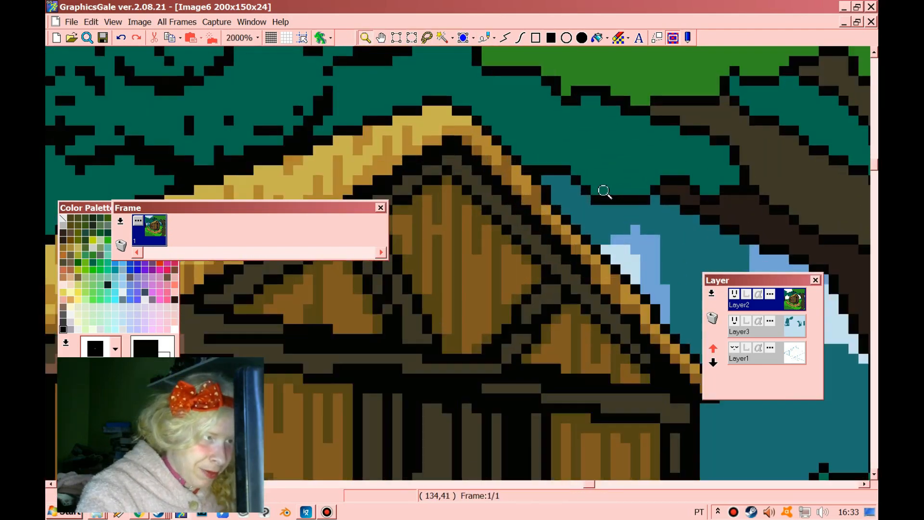
pyautogui.click(505, 39)
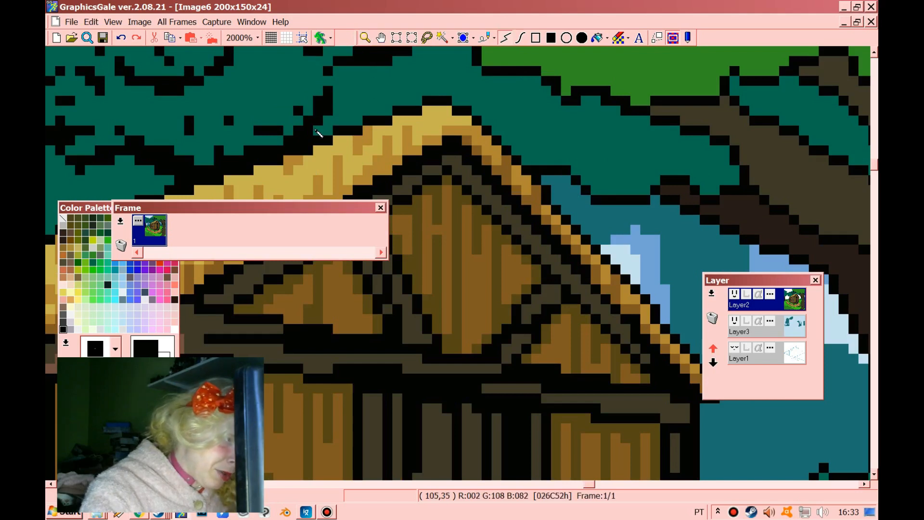
pyautogui.moveTo(439, 99)
pyautogui.mouseDown()
pyautogui.moveTo(426, 95)
pyautogui.moveTo(481, 80)
pyautogui.moveTo(448, 91)
pyautogui.moveTo(527, 121)
pyautogui.mouseUp()
pyautogui.click(485, 38)
pyautogui.moveTo(546, 140)
pyautogui.mouseDown()
pyautogui.moveTo(566, 139)
pyautogui.moveTo(532, 140)
pyautogui.moveTo(594, 140)
pyautogui.moveTo(631, 127)
pyautogui.mouseUp()
pyautogui.moveTo(540, 126); pyautogui.dragTo(545, 128)
pyautogui.click(599, 37)
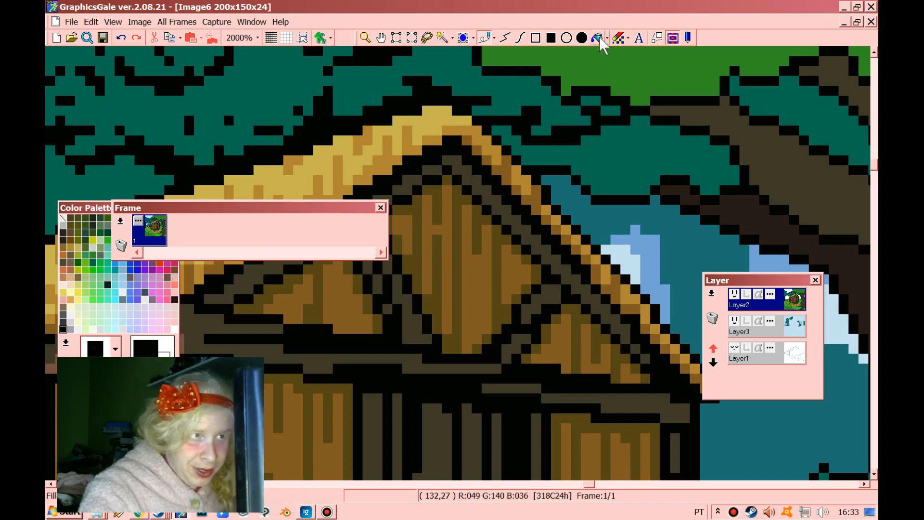
pyautogui.click(615, 129)
# Step: Pick the foliage teal and dot leaf pixels into the black shadow between the roof peak and the large tree
pyautogui.click(504, 40)
pyautogui.rightClick(519, 87)
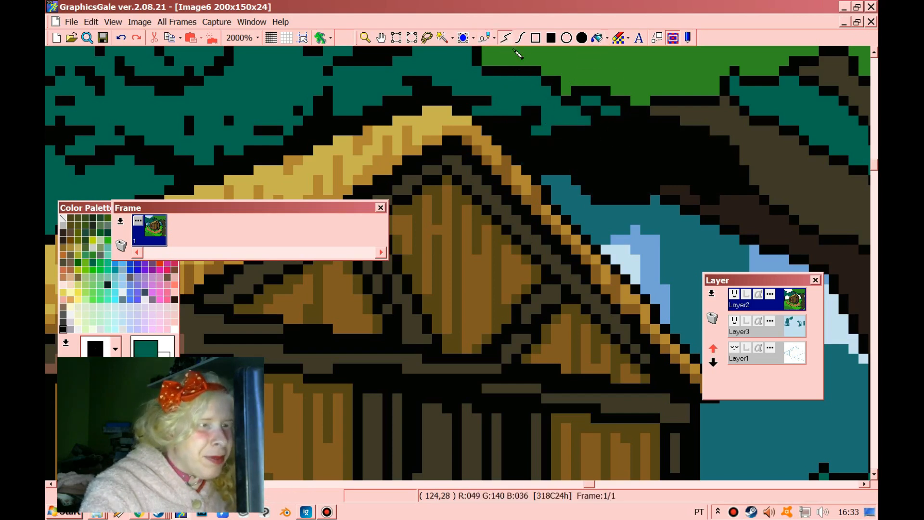
pyautogui.click(488, 39)
pyautogui.moveTo(596, 150); pyautogui.dragTo(605, 150)
pyautogui.click(625, 140)
pyautogui.click(566, 150)
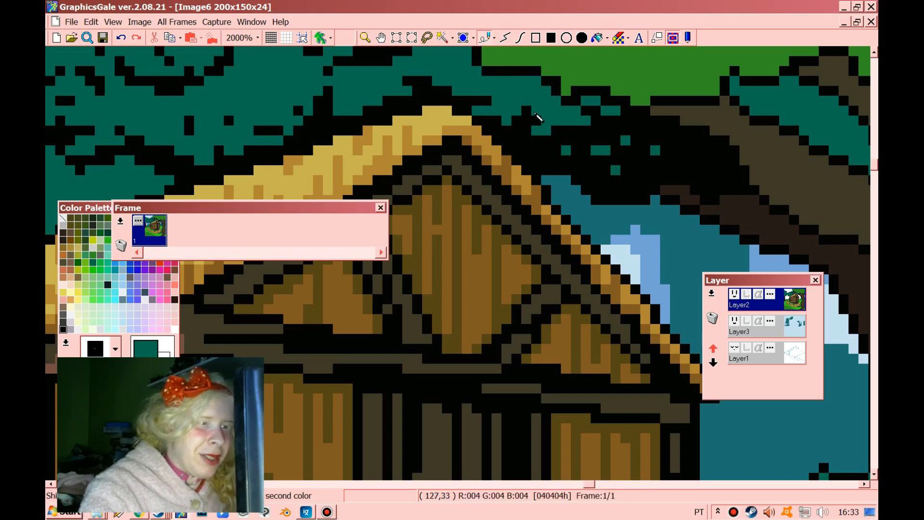
pyautogui.rightClick(534, 123)
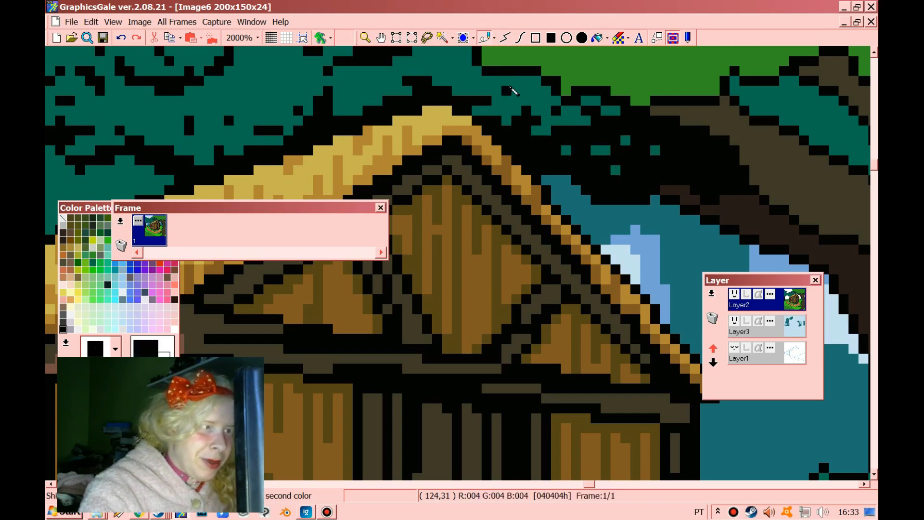
# Step: Add black leaf pixels along the green canopy's lower edge, just above and beyond the roof peak
pyautogui.scroll(3, 513, 130)
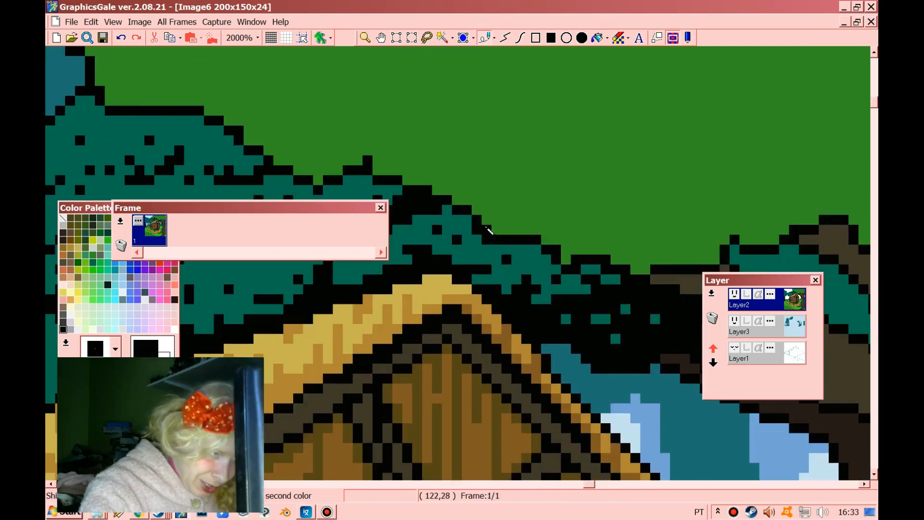
pyautogui.moveTo(527, 230)
pyautogui.mouseDown()
pyautogui.moveTo(580, 261)
pyautogui.moveTo(638, 239)
pyautogui.mouseUp()
pyautogui.click(566, 239)
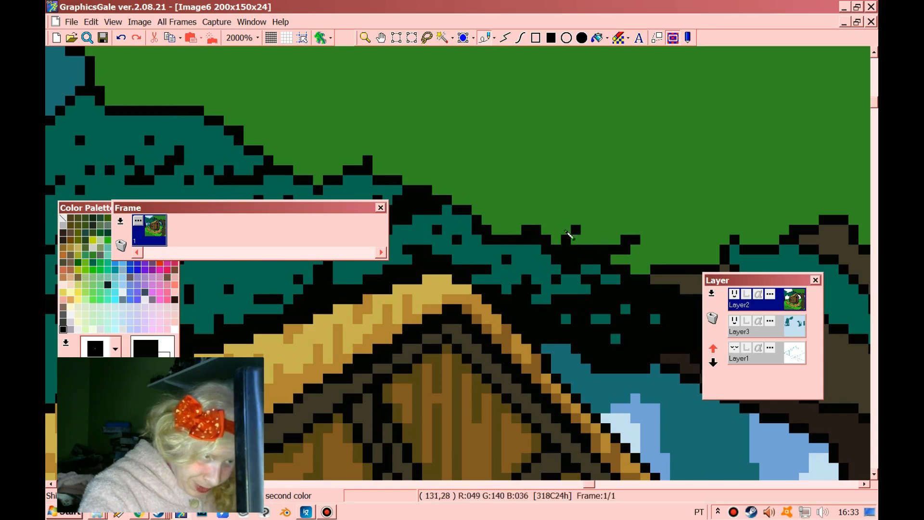
pyautogui.moveTo(501, 221); pyautogui.dragTo(530, 221)
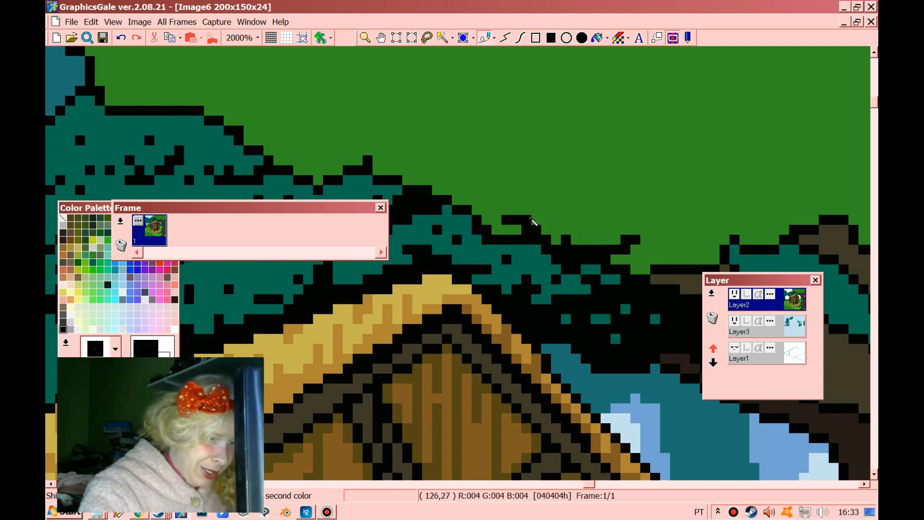
# Step: Move the Frame window off the foliage and thicken the black outline along the near edge of the teal clump beside the thatched roof
pyautogui.click(364, 37)
pyautogui.scroll(-6, 475, 140)
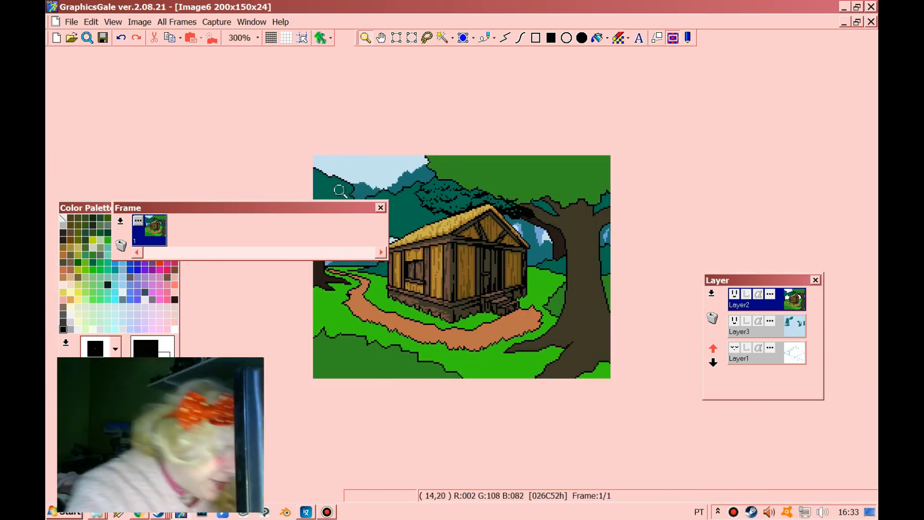
pyautogui.moveTo(346, 207); pyautogui.dragTo(556, 382)
pyautogui.scroll(4, 215, 180)
pyautogui.scroll(4, 215, 180)
pyautogui.click(505, 38)
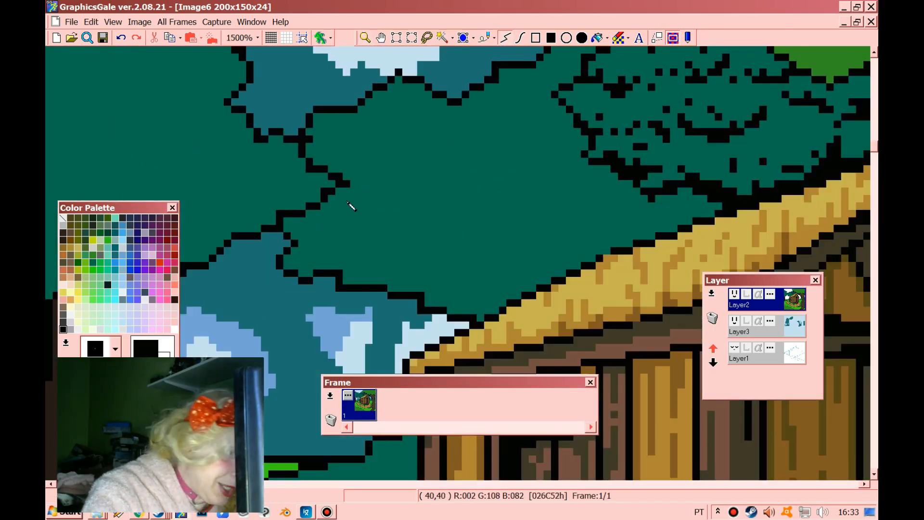
pyautogui.moveTo(290, 269); pyautogui.dragTo(311, 273)
pyautogui.moveTo(310, 272); pyautogui.dragTo(364, 266)
pyautogui.moveTo(282, 227); pyautogui.dragTo(339, 199)
pyautogui.moveTo(339, 191); pyautogui.dragTo(350, 207)
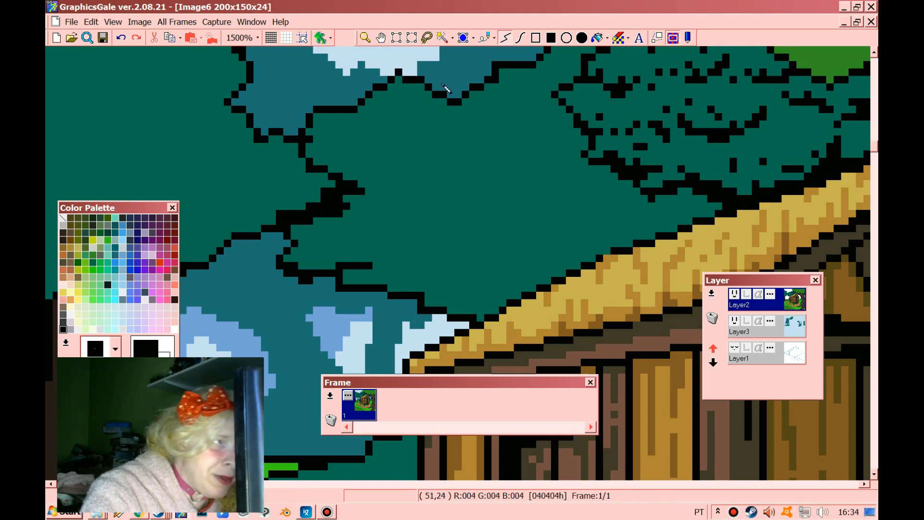
# Step: Draw freehand black leaf notches along the teal clump's upper and lower edges and where it meets the thatch
pyautogui.click(484, 38)
pyautogui.moveTo(315, 162); pyautogui.dragTo(333, 151)
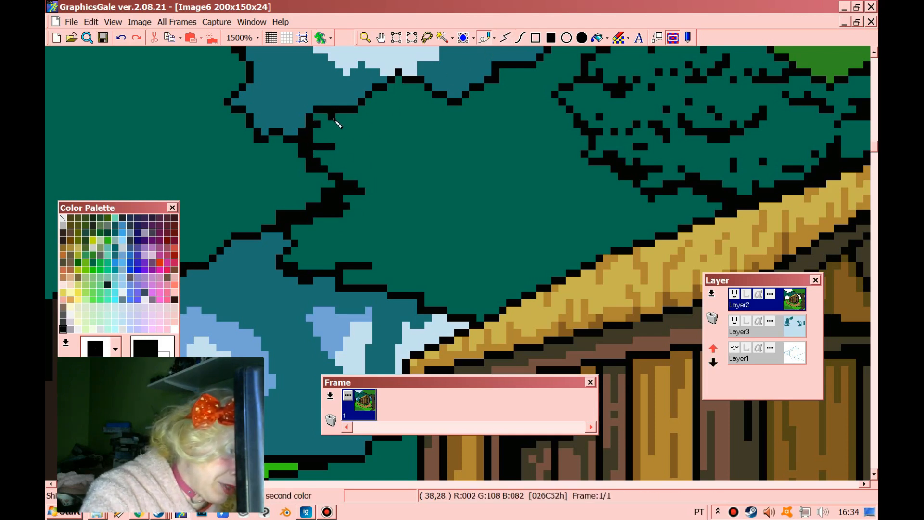
pyautogui.moveTo(426, 102); pyautogui.dragTo(449, 106)
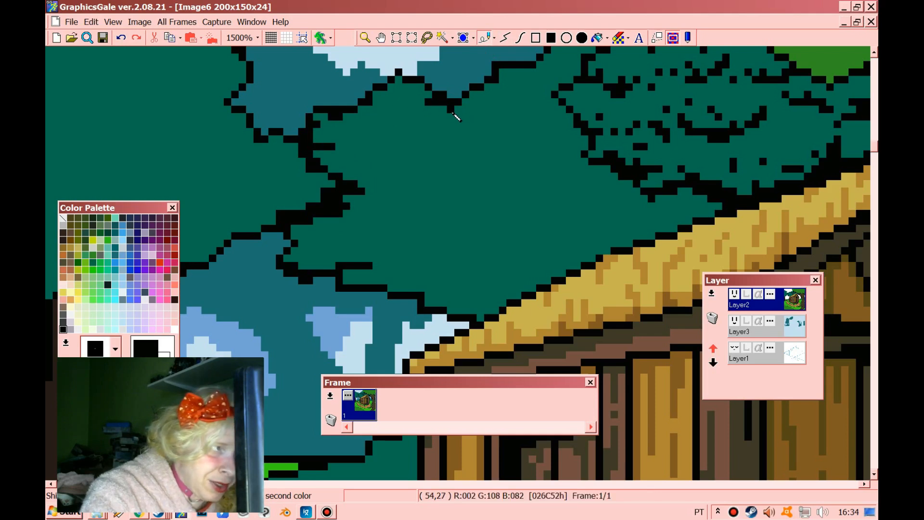
pyautogui.moveTo(339, 280)
pyautogui.mouseDown()
pyautogui.moveTo(395, 288)
pyautogui.moveTo(427, 274)
pyautogui.moveTo(393, 284)
pyautogui.moveTo(447, 295)
pyautogui.moveTo(417, 301)
pyautogui.moveTo(481, 321)
pyautogui.mouseUp()
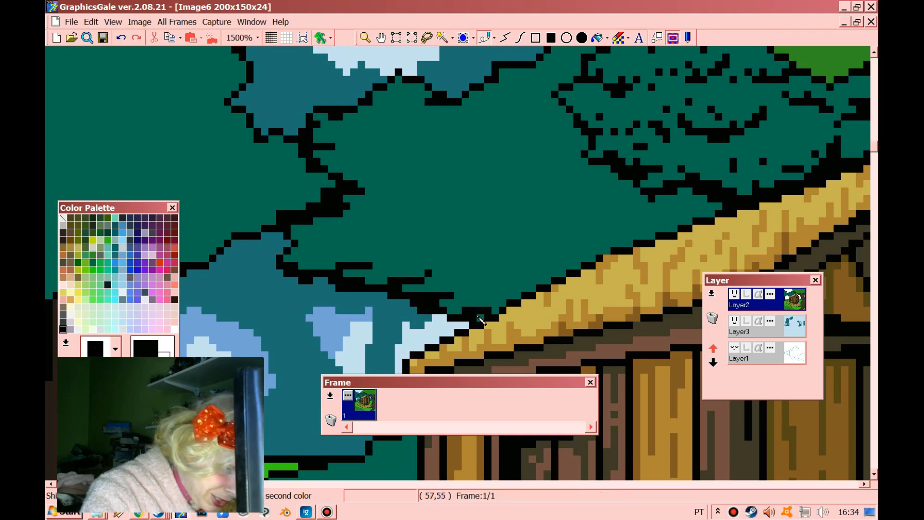
pyautogui.moveTo(526, 288); pyautogui.dragTo(549, 270)
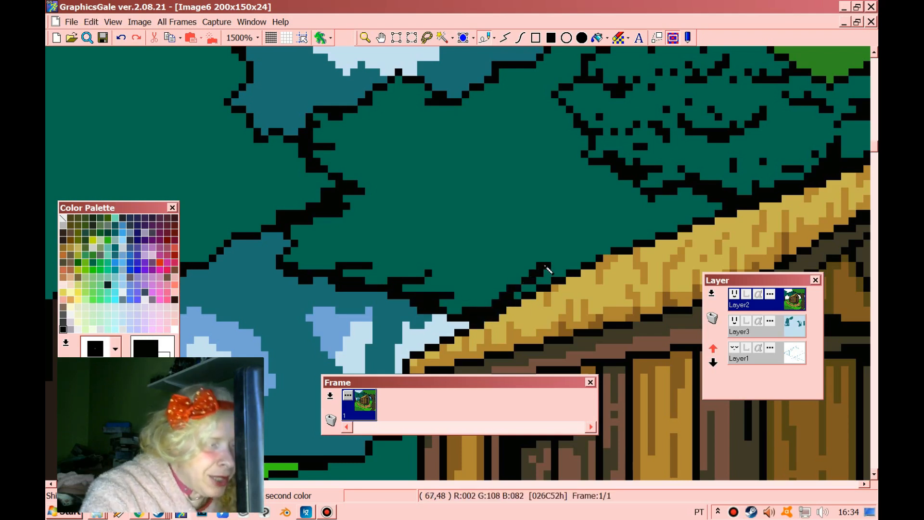
pyautogui.moveTo(524, 299); pyautogui.dragTo(550, 284)
# Step: Scatter black leaf shadows and single pixels across the middle of the teal clump beside the roof
pyautogui.moveTo(524, 236); pyautogui.dragTo(543, 231)
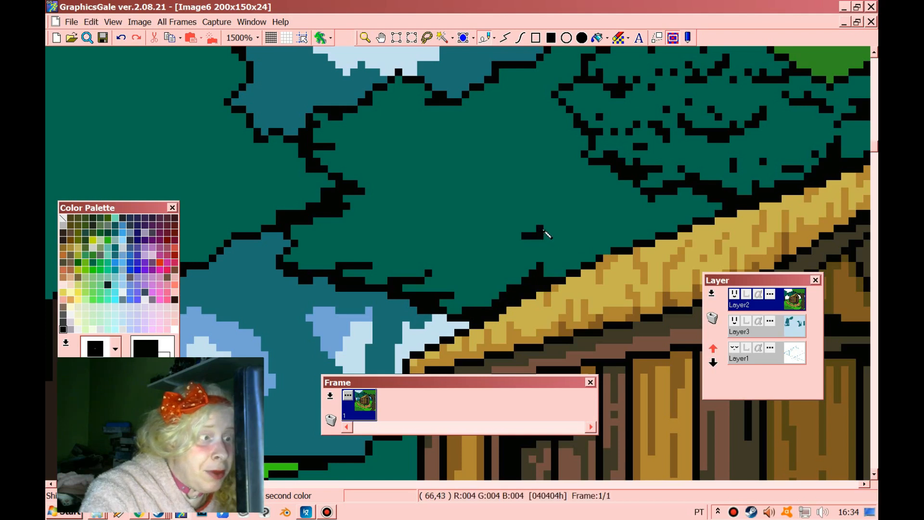
pyautogui.moveTo(417, 242)
pyautogui.mouseDown()
pyautogui.moveTo(474, 238)
pyautogui.moveTo(494, 220)
pyautogui.moveTo(432, 237)
pyautogui.moveTo(458, 236)
pyautogui.moveTo(435, 228)
pyautogui.mouseUp()
pyautogui.moveTo(445, 177)
pyautogui.mouseDown()
pyautogui.moveTo(563, 147)
pyautogui.moveTo(527, 158)
pyautogui.moveTo(508, 176)
pyautogui.moveTo(479, 176)
pyautogui.moveTo(479, 164)
pyautogui.moveTo(471, 174)
pyautogui.moveTo(513, 190)
pyautogui.moveTo(512, 174)
pyautogui.moveTo(563, 161)
pyautogui.mouseUp()
pyautogui.click(511, 139)
pyautogui.moveTo(533, 132); pyautogui.dragTo(518, 109)
pyautogui.click(503, 102)
pyautogui.click(429, 169)
pyautogui.moveTo(414, 176)
pyautogui.mouseDown()
pyautogui.moveTo(455, 189)
pyautogui.moveTo(378, 181)
pyautogui.moveTo(498, 206)
pyautogui.moveTo(527, 194)
pyautogui.moveTo(459, 191)
pyautogui.mouseUp()
pyautogui.click(466, 191)
pyautogui.click(376, 176)
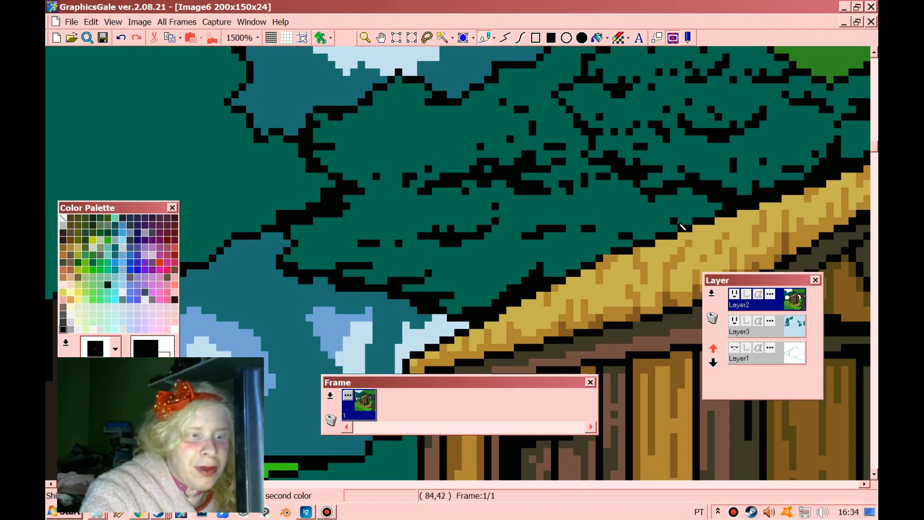
# Step: Fill out the black leaf shadows along the roofline and the outer edge of the same teal clump
pyautogui.moveTo(693, 198)
pyautogui.mouseDown()
pyautogui.moveTo(624, 232)
pyautogui.moveTo(651, 236)
pyautogui.moveTo(577, 238)
pyautogui.moveTo(582, 256)
pyautogui.moveTo(562, 268)
pyautogui.mouseUp()
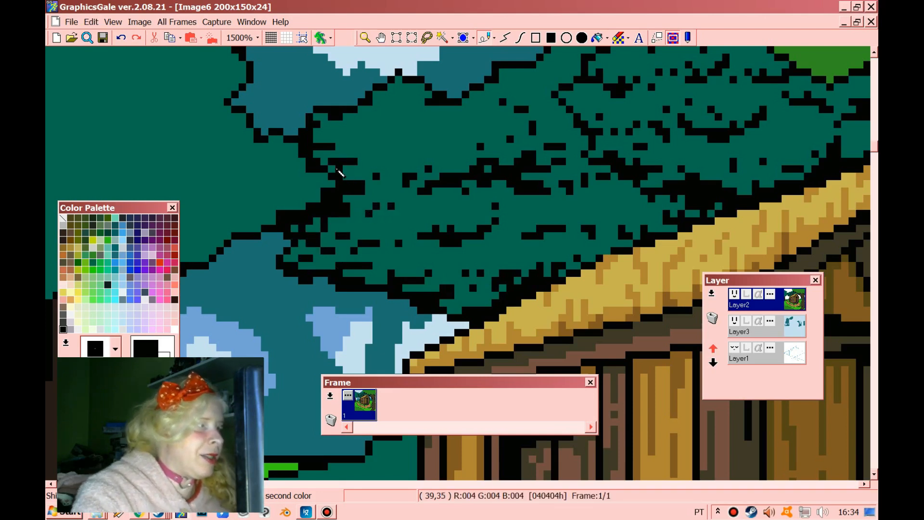
pyautogui.moveTo(338, 158); pyautogui.dragTo(342, 142)
pyautogui.click(377, 146)
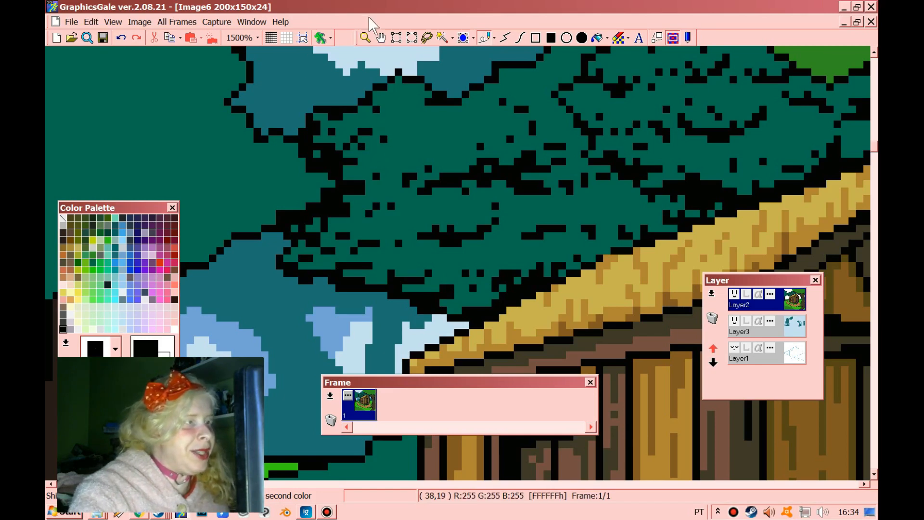
# Step: Move and expand the colour palette, then add black leaf shadows just above the leftmost tree's trunk
pyautogui.click(368, 40)
pyautogui.scroll(-9, 438, 159)
pyautogui.scroll(-1, 437, 159)
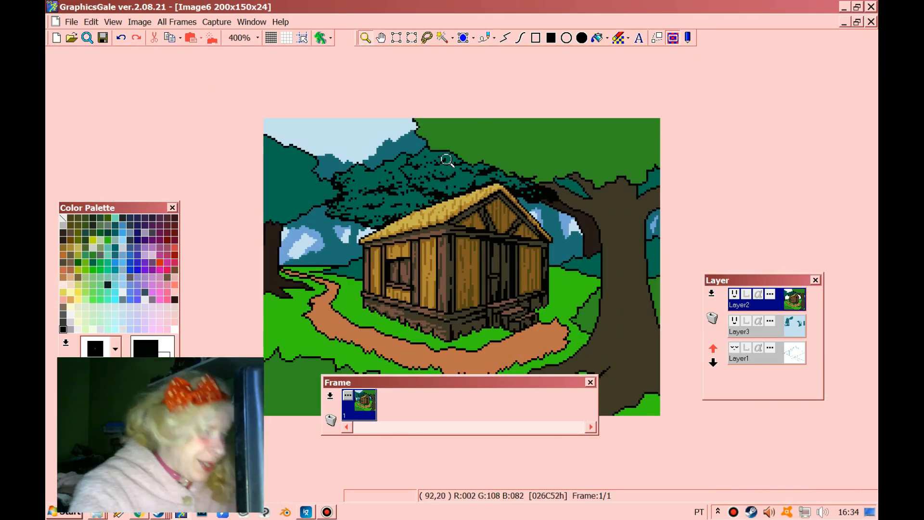
pyautogui.scroll(2, 452, 143)
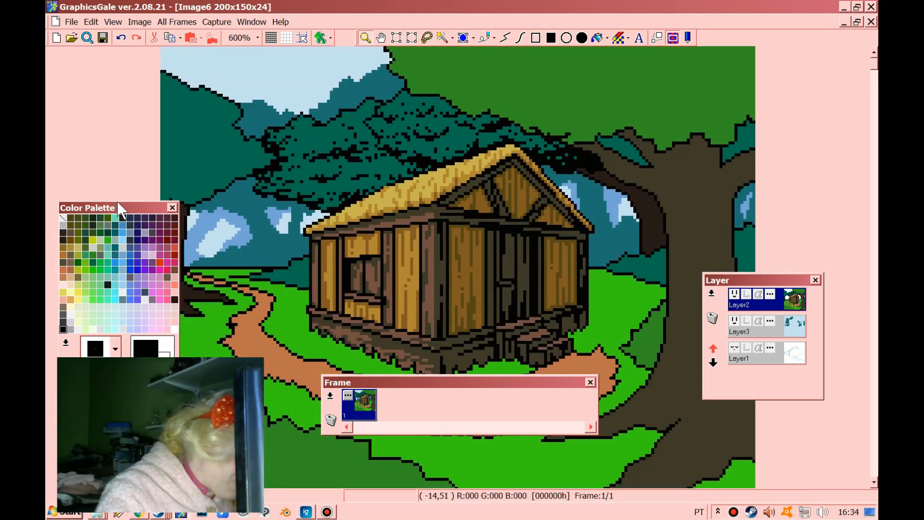
pyautogui.doubleClick(134, 208)
pyautogui.scroll(6, 258, 149)
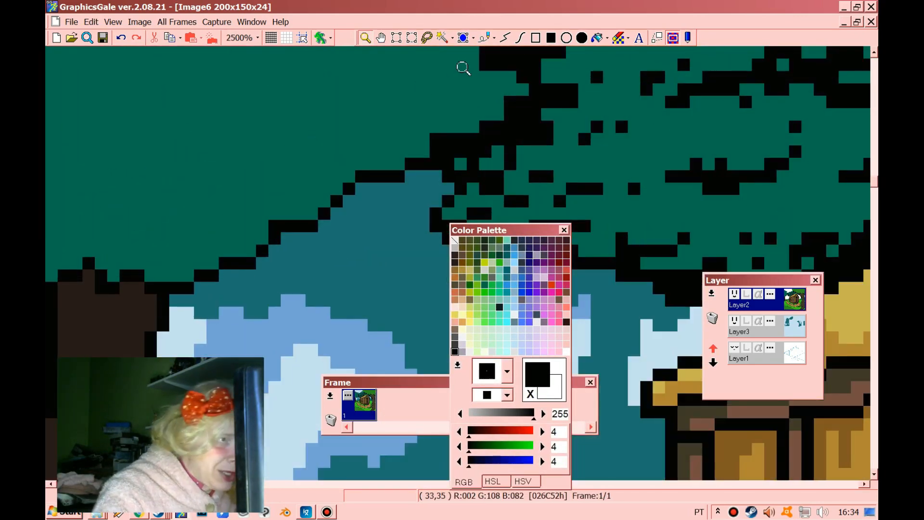
pyautogui.click(505, 38)
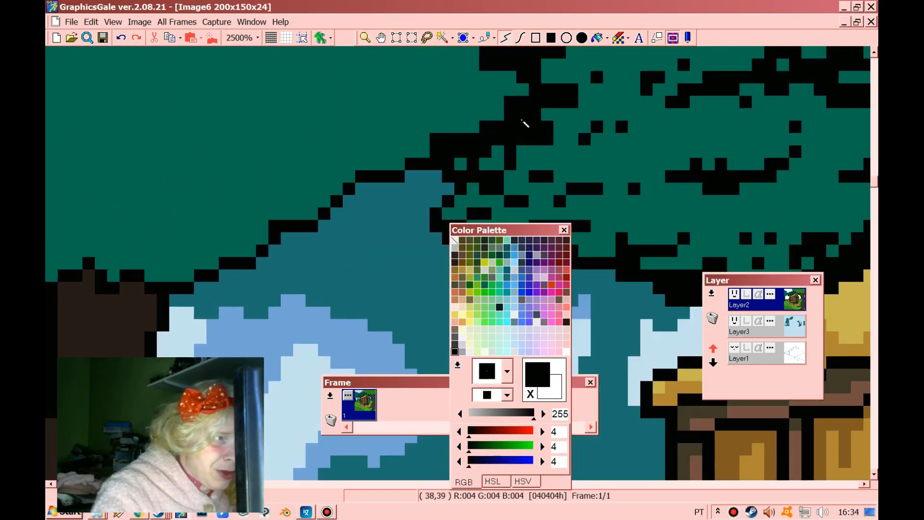
pyautogui.click(494, 38)
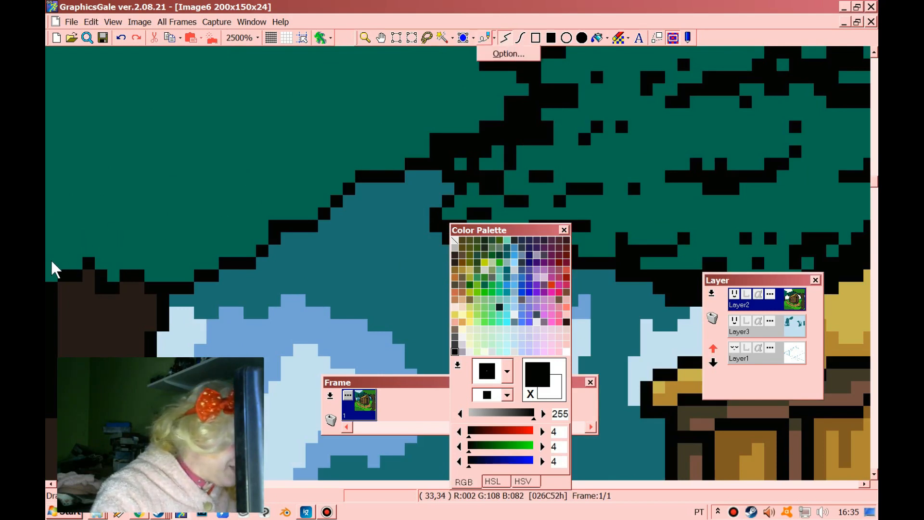
pyautogui.click(485, 39)
pyautogui.moveTo(52, 264)
pyautogui.mouseDown()
pyautogui.moveTo(110, 269)
pyautogui.moveTo(48, 277)
pyautogui.mouseUp()
pyautogui.click(115, 275)
# Step: Draw black leaf shadows along the leftmost teal tree's lower edge, from the trunk up to the neighbouring clump
pyautogui.moveTo(88, 239)
pyautogui.mouseDown()
pyautogui.moveTo(145, 250)
pyautogui.moveTo(96, 255)
pyautogui.moveTo(106, 245)
pyautogui.moveTo(66, 229)
pyautogui.moveTo(183, 254)
pyautogui.moveTo(246, 247)
pyautogui.moveTo(270, 219)
pyautogui.moveTo(236, 214)
pyautogui.moveTo(304, 210)
pyautogui.moveTo(331, 183)
pyautogui.moveTo(448, 135)
pyautogui.moveTo(396, 164)
pyautogui.moveTo(379, 161)
pyautogui.moveTo(423, 153)
pyautogui.moveTo(428, 136)
pyautogui.moveTo(443, 110)
pyautogui.mouseUp()
pyautogui.click(104, 242)
pyautogui.click(64, 226)
pyautogui.click(375, 127)
pyautogui.click(293, 189)
pyautogui.click(256, 189)
pyautogui.click(188, 201)
pyautogui.moveTo(211, 213); pyautogui.dragTo(199, 226)
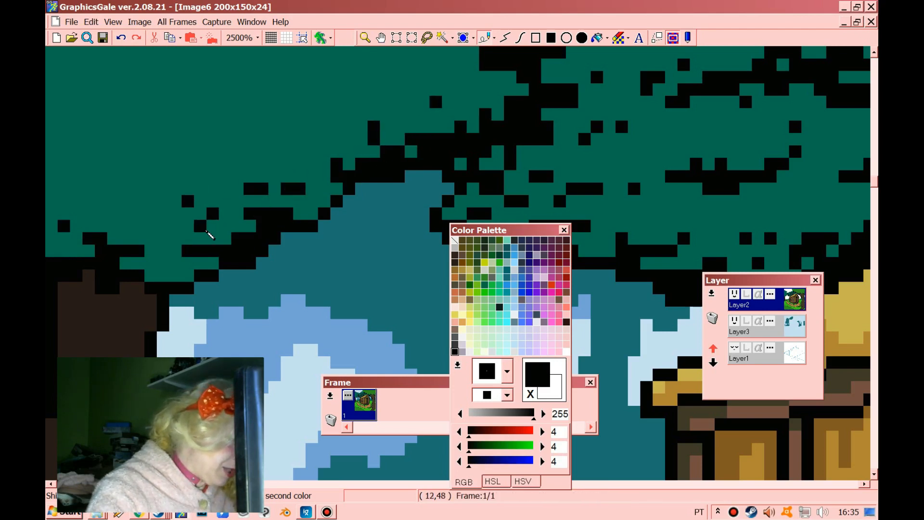
# Step: Dot black leaf pixels through the lower foliage of the leftmost teal tree, above its shaded bottom edge
pyautogui.click(164, 225)
pyautogui.click(119, 213)
pyautogui.click(76, 201)
pyautogui.moveTo(75, 206); pyautogui.dragTo(51, 202)
pyautogui.moveTo(163, 275)
pyautogui.mouseDown()
pyautogui.moveTo(163, 263)
pyautogui.moveTo(190, 264)
pyautogui.mouseUp()
pyautogui.click(155, 263)
pyautogui.click(254, 140)
pyautogui.click(286, 250)
pyautogui.click(324, 226)
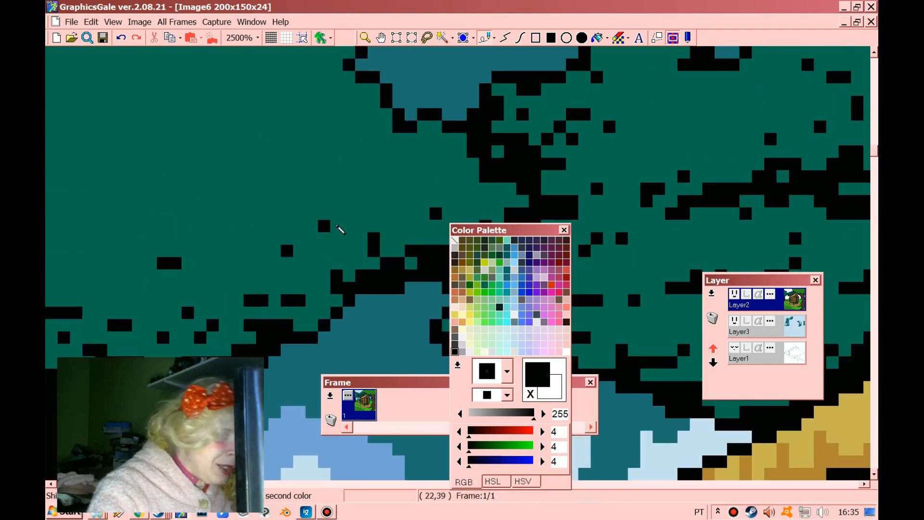
# Step: Add scattered leaf pixels across the leftmost tree's middle foliage and black shadows at the notch near the blue background trees
pyautogui.click(387, 201)
pyautogui.click(337, 151)
pyautogui.click(250, 151)
pyautogui.click(89, 164)
pyautogui.click(213, 139)
pyautogui.moveTo(240, 142); pyautogui.dragTo(242, 141)
pyautogui.moveTo(288, 126); pyautogui.dragTo(312, 115)
pyautogui.moveTo(336, 114)
pyautogui.mouseDown()
pyautogui.moveTo(363, 102)
pyautogui.moveTo(341, 89)
pyautogui.moveTo(374, 90)
pyautogui.mouseUp()
pyautogui.click(337, 90)
pyautogui.click(362, 90)
# Step: Thicken the black shadow and add leaf pixels under the leftmost tree's pointed foliage tip beside the sky
pyautogui.scroll(3, 327, 99)
pyautogui.moveTo(300, 177)
pyautogui.mouseDown()
pyautogui.moveTo(321, 172)
pyautogui.moveTo(374, 126)
pyautogui.mouseUp()
pyautogui.click(349, 164)
pyautogui.click(337, 176)
pyautogui.click(361, 151)
pyautogui.click(299, 139)
pyautogui.click(275, 152)
# Step: Draw a broken band of black leaf shadows across the upper middle of the leftmost teal tree
pyautogui.moveTo(138, 213); pyautogui.dragTo(125, 213)
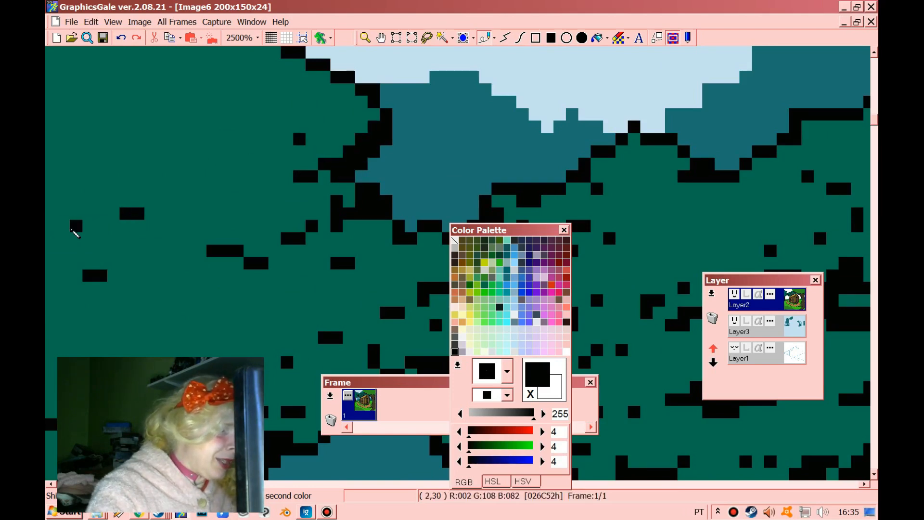
pyautogui.click(64, 226)
pyautogui.moveTo(89, 238); pyautogui.dragTo(125, 238)
pyautogui.click(163, 225)
pyautogui.moveTo(200, 213); pyautogui.dragTo(212, 214)
pyautogui.moveTo(176, 213); pyautogui.dragTo(126, 225)
pyautogui.click(201, 203)
pyautogui.moveTo(204, 205)
pyautogui.mouseDown()
pyautogui.moveTo(229, 184)
pyautogui.moveTo(106, 216)
pyautogui.moveTo(258, 200)
pyautogui.moveTo(239, 198)
pyautogui.moveTo(263, 176)
pyautogui.mouseUp()
pyautogui.click(89, 213)
pyautogui.click(52, 188)
pyautogui.click(237, 201)
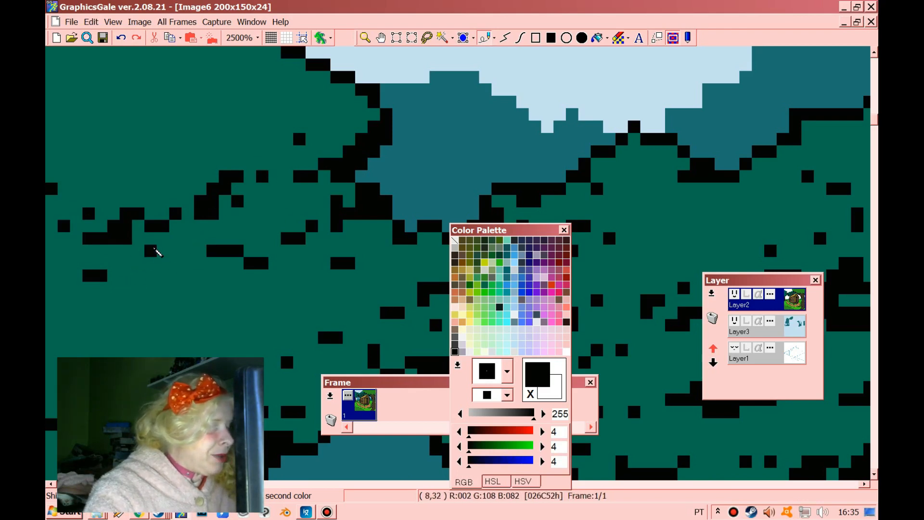
# Step: Draw a second curved band of black leaf shadows lower in the leftmost teal tree's foliage
pyautogui.scroll(-1, 155, 254)
pyautogui.moveTo(101, 287); pyautogui.dragTo(113, 288)
pyautogui.moveTo(151, 313); pyautogui.dragTo(188, 312)
pyautogui.moveTo(212, 287); pyautogui.dragTo(250, 288)
pyautogui.moveTo(286, 263); pyautogui.dragTo(262, 288)
pyautogui.moveTo(188, 300)
pyautogui.mouseDown()
pyautogui.moveTo(163, 300)
pyautogui.moveTo(126, 275)
pyautogui.mouseUp()
pyautogui.click(238, 300)
pyautogui.click(200, 288)
pyautogui.click(175, 276)
pyautogui.moveTo(76, 276)
pyautogui.mouseDown()
pyautogui.moveTo(59, 287)
pyautogui.moveTo(94, 308)
pyautogui.moveTo(138, 312)
pyautogui.mouseUp()
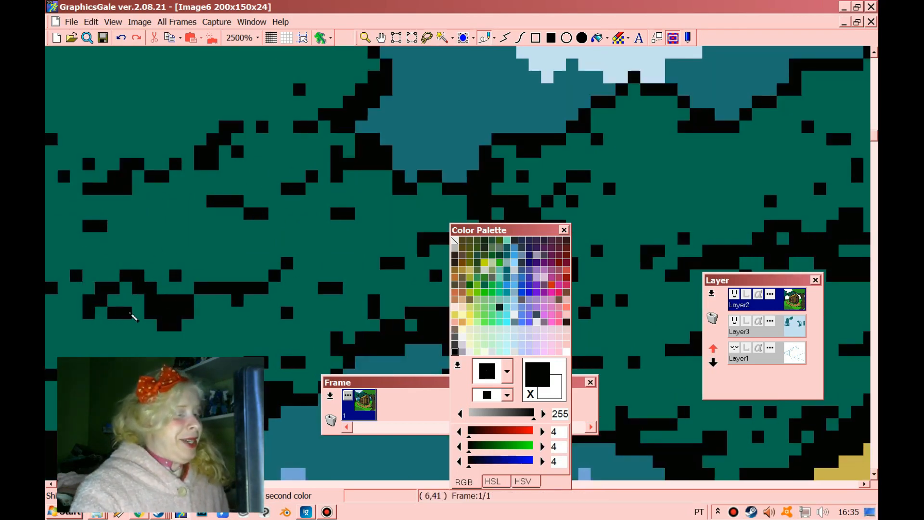
# Step: Add further black leaf pixels to the leftmost teal tree, up to a shadow beneath its top outline
pyautogui.moveTo(151, 250); pyautogui.dragTo(163, 250)
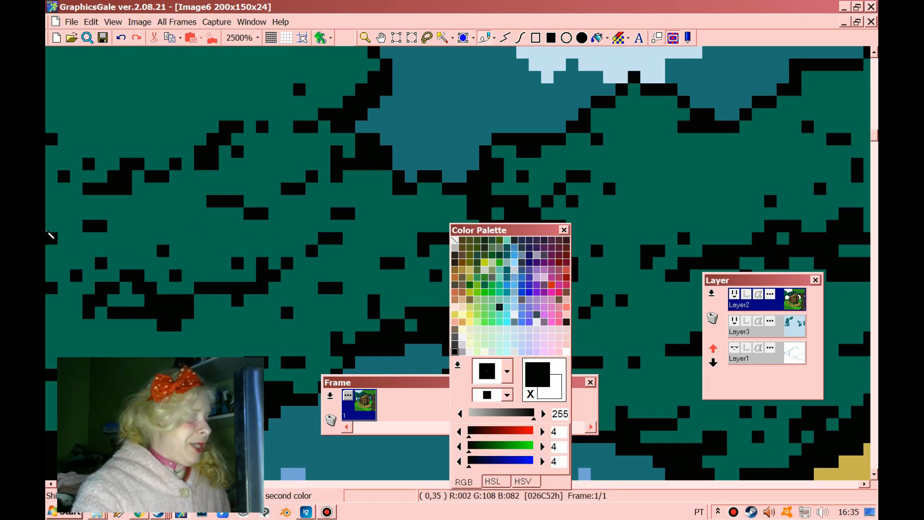
pyautogui.scroll(-3, 68, 247)
pyautogui.scroll(3, 337, 126)
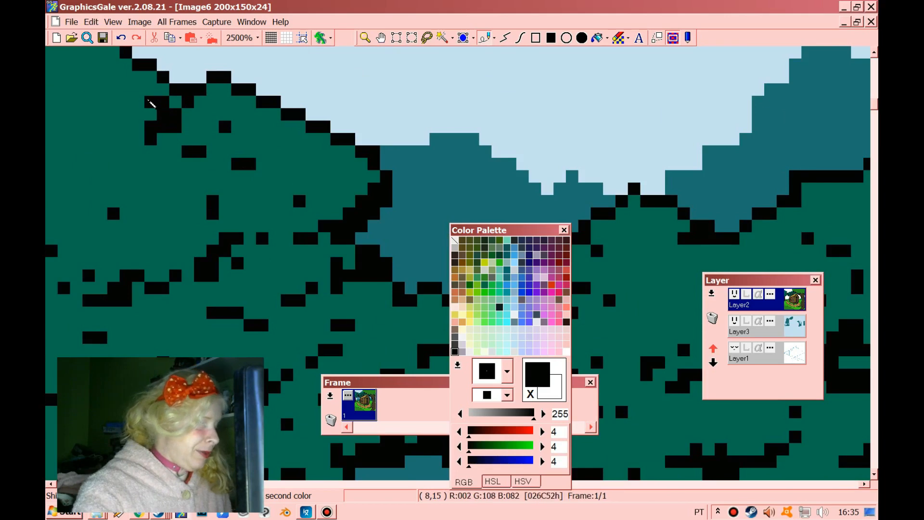
# Step: Pick pale yellow (249, 252, 180) and draw a small filled circle as the sun in the sky
pyautogui.scroll(2, 281, 149)
pyautogui.scroll(1, 278, 144)
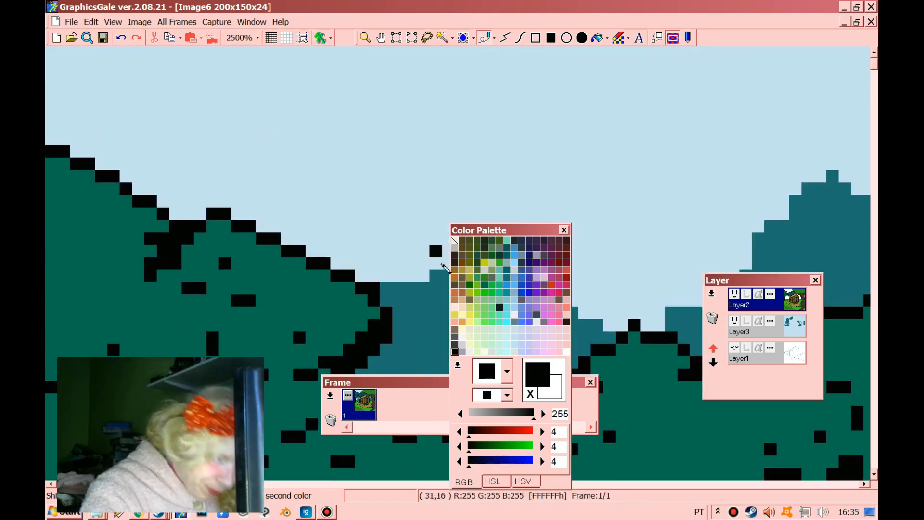
pyautogui.click(462, 314)
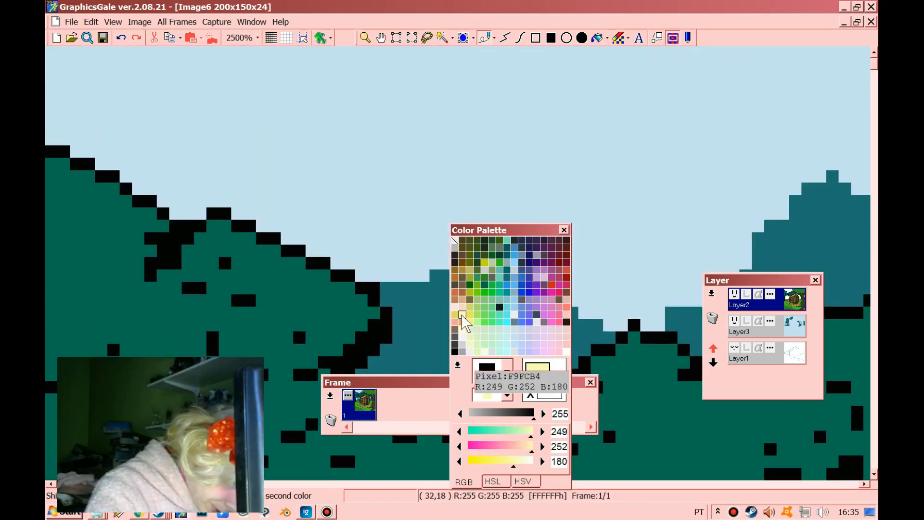
pyautogui.click(582, 37)
pyautogui.moveTo(405, 97); pyautogui.dragTo(455, 141)
pyautogui.click(365, 37)
pyautogui.scroll(-12, 364, 156)
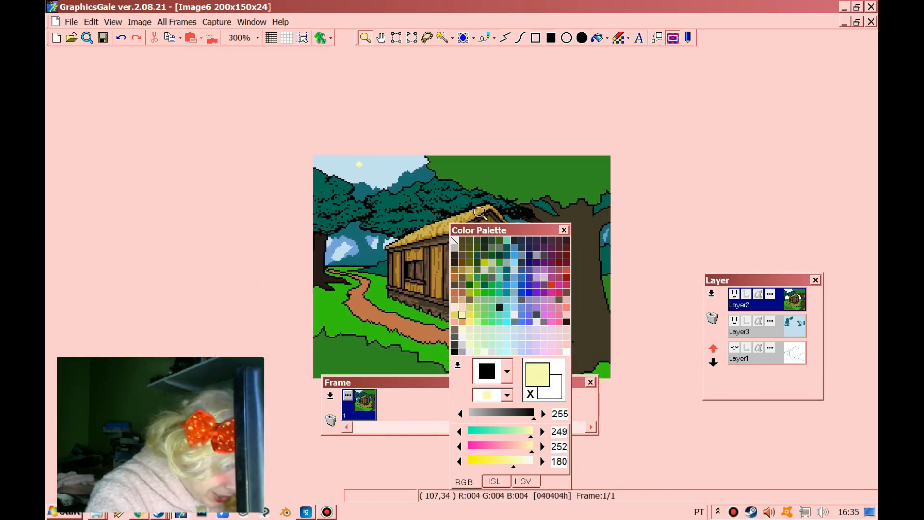
# Step: Move the palette aside, pick the outline black, and add leaf shadows along the green canopy's edge beside the teal trees
pyautogui.moveTo(508, 226); pyautogui.dragTo(147, 108)
pyautogui.scroll(5, 384, 205)
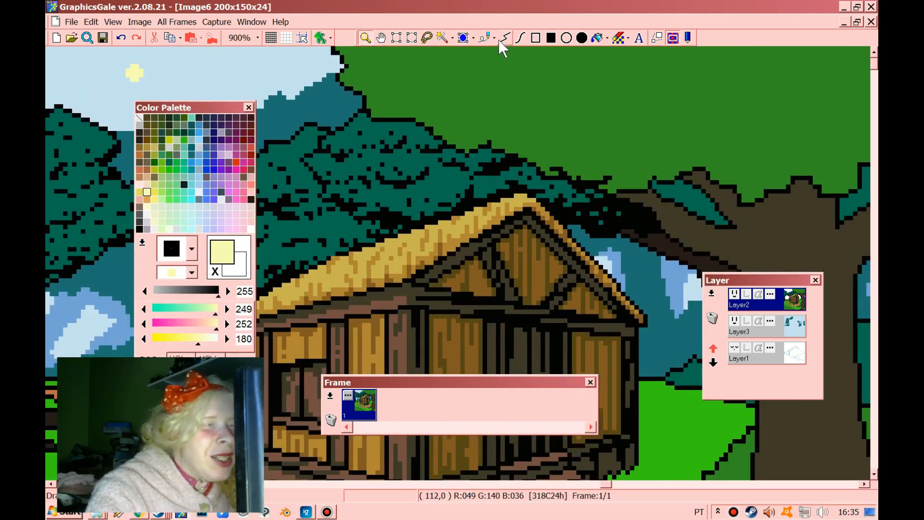
pyautogui.click(504, 38)
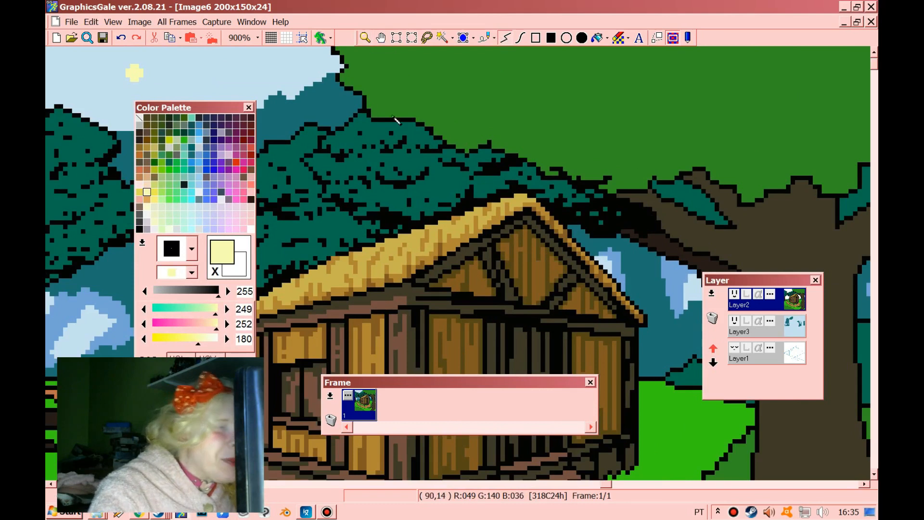
pyautogui.rightClick(390, 119)
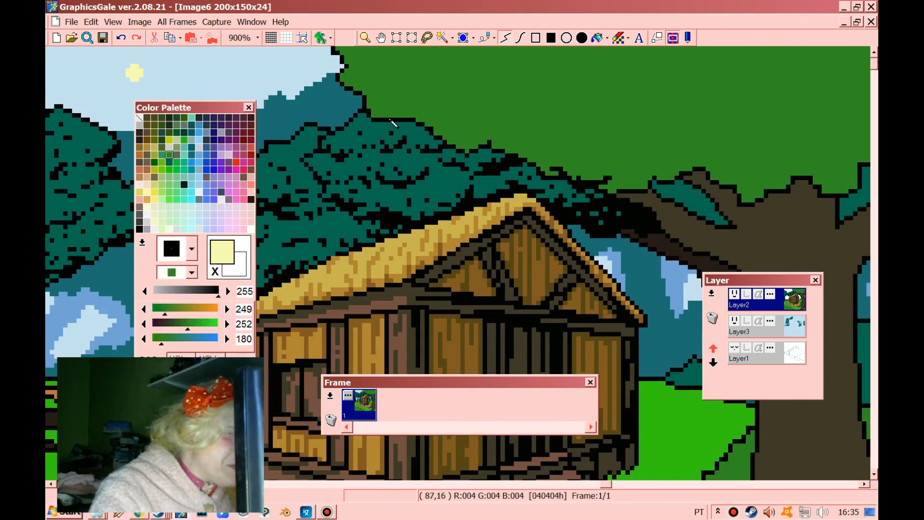
pyautogui.click(485, 37)
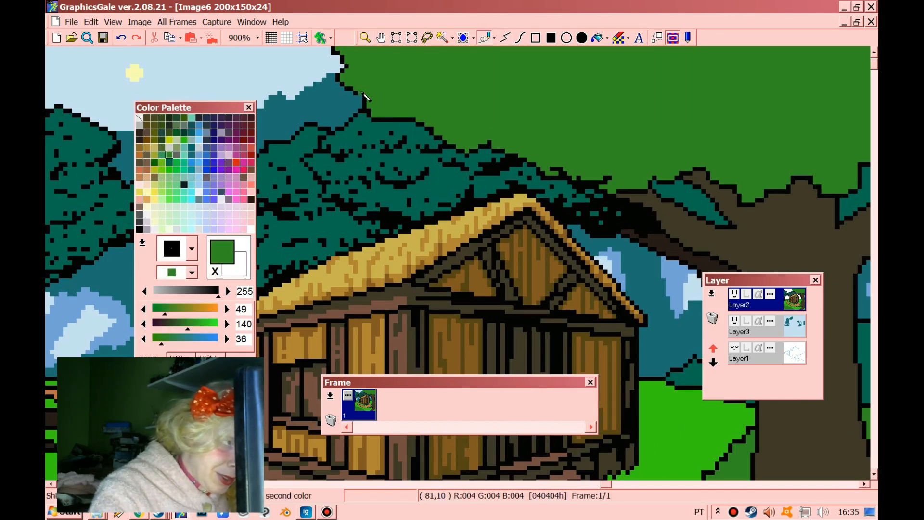
pyautogui.rightClick(367, 101)
pyautogui.moveTo(360, 93); pyautogui.dragTo(378, 98)
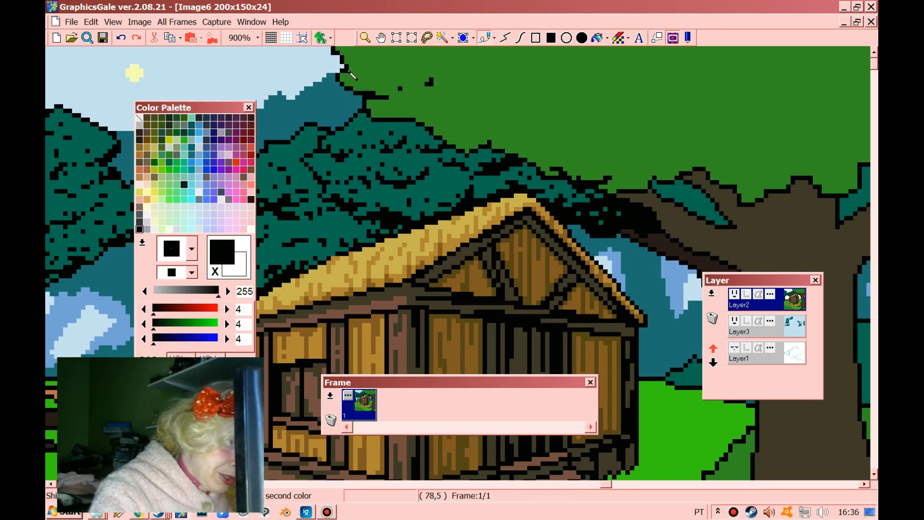
pyautogui.moveTo(383, 123)
pyautogui.mouseDown()
pyautogui.moveTo(427, 109)
pyautogui.moveTo(382, 118)
pyautogui.moveTo(429, 106)
pyautogui.mouseUp()
pyautogui.click(423, 110)
pyautogui.click(399, 111)
# Step: Draw a cluster of black leaf shadows and loose pixels inside the green canopy above the roof
pyautogui.moveTo(440, 107); pyautogui.dragTo(458, 102)
pyautogui.moveTo(471, 102)
pyautogui.mouseDown()
pyautogui.moveTo(426, 116)
pyautogui.moveTo(475, 97)
pyautogui.mouseUp()
pyautogui.moveTo(493, 93)
pyautogui.mouseDown()
pyautogui.moveTo(528, 79)
pyautogui.moveTo(476, 93)
pyautogui.mouseUp()
pyautogui.click(529, 79)
pyautogui.moveTo(472, 89); pyautogui.dragTo(449, 89)
pyautogui.moveTo(462, 81)
pyautogui.mouseDown()
pyautogui.moveTo(501, 80)
pyautogui.moveTo(431, 95)
pyautogui.moveTo(475, 83)
pyautogui.mouseUp()
pyautogui.click(503, 79)
pyautogui.moveTo(494, 71); pyautogui.dragTo(498, 67)
pyautogui.moveTo(517, 66); pyautogui.dragTo(498, 91)
pyautogui.moveTo(520, 93); pyautogui.dragTo(552, 93)
pyautogui.moveTo(560, 88); pyautogui.dragTo(565, 88)
pyautogui.moveTo(503, 98); pyautogui.dragTo(500, 102)
pyautogui.click(490, 103)
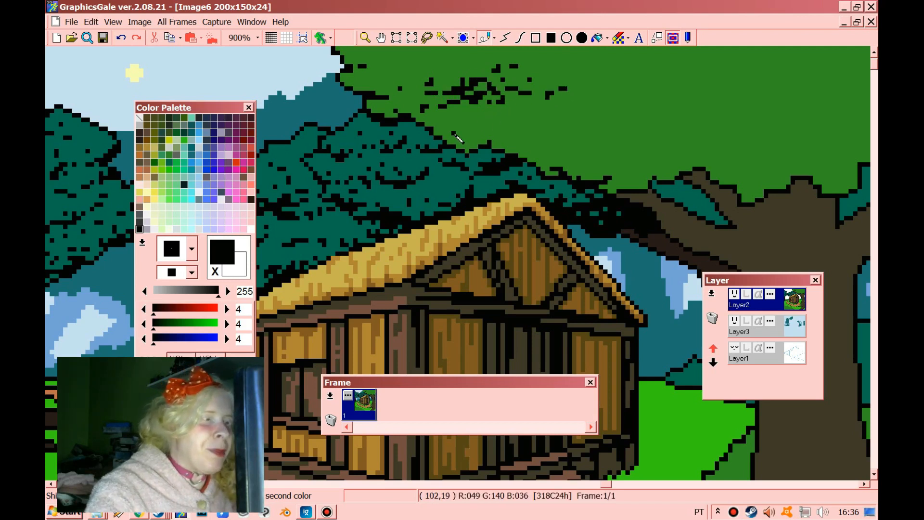
# Step: Add black leaf shadows inside the green canopy's lower edge, from above the roof peak towards the large tree's branch
pyautogui.click(467, 138)
pyautogui.moveTo(454, 129); pyautogui.dragTo(458, 134)
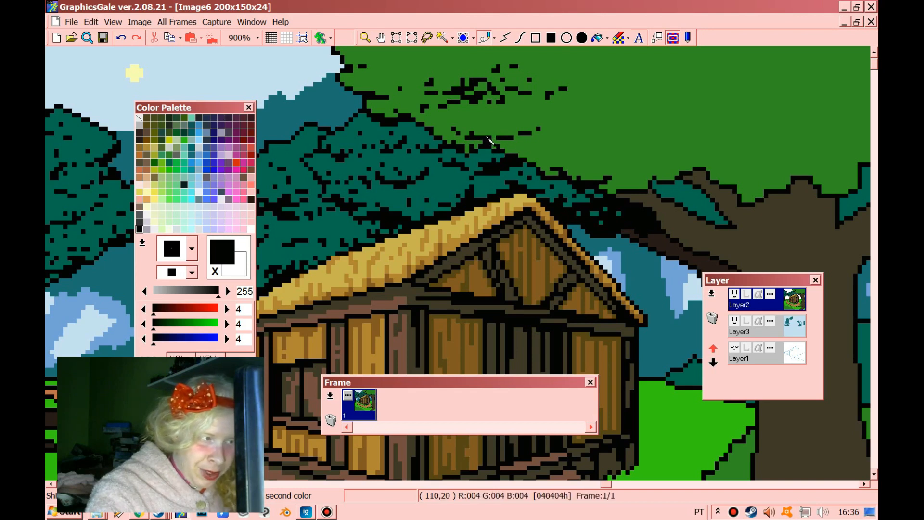
pyautogui.moveTo(571, 171)
pyautogui.mouseDown()
pyautogui.moveTo(583, 169)
pyautogui.moveTo(562, 173)
pyautogui.moveTo(596, 165)
pyautogui.mouseUp()
pyautogui.moveTo(605, 169); pyautogui.dragTo(641, 160)
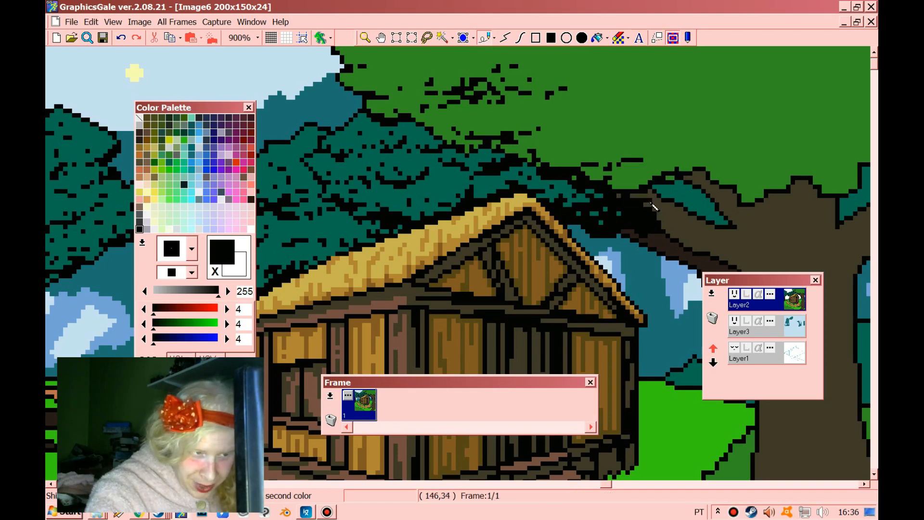
# Step: Draw scattered black leaf shadows across the canopy above the large tree's branch and trunk, with rows in its middle
pyautogui.moveTo(624, 198)
pyautogui.mouseDown()
pyautogui.moveTo(659, 196)
pyautogui.moveTo(701, 170)
pyautogui.moveTo(680, 174)
pyautogui.moveTo(721, 183)
pyautogui.moveTo(689, 179)
pyautogui.moveTo(713, 183)
pyautogui.moveTo(684, 159)
pyautogui.moveTo(711, 168)
pyautogui.mouseUp()
pyautogui.moveTo(654, 151); pyautogui.dragTo(700, 151)
pyautogui.moveTo(721, 151); pyautogui.dragTo(730, 155)
pyautogui.moveTo(743, 156); pyautogui.dragTo(827, 146)
pyautogui.click(846, 139)
pyautogui.moveTo(748, 143); pyautogui.dragTo(760, 143)
pyautogui.moveTo(767, 132); pyautogui.dragTo(794, 124)
pyautogui.click(694, 124)
pyautogui.moveTo(603, 131); pyautogui.dragTo(701, 120)
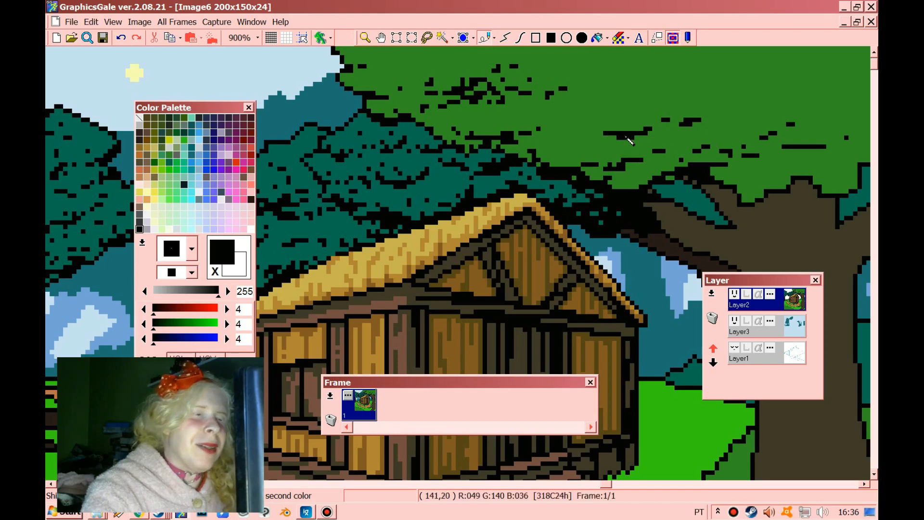
# Step: Extend the black leaf shadows through the canopy's centre and along its lower edge over the large tree trunk
pyautogui.click(588, 129)
pyautogui.moveTo(614, 129); pyautogui.dragTo(637, 124)
pyautogui.click(655, 120)
pyautogui.moveTo(676, 116)
pyautogui.mouseDown()
pyautogui.moveTo(732, 101)
pyautogui.moveTo(676, 128)
pyautogui.moveTo(627, 106)
pyautogui.moveTo(713, 114)
pyautogui.moveTo(744, 147)
pyautogui.mouseUp()
pyautogui.click(674, 124)
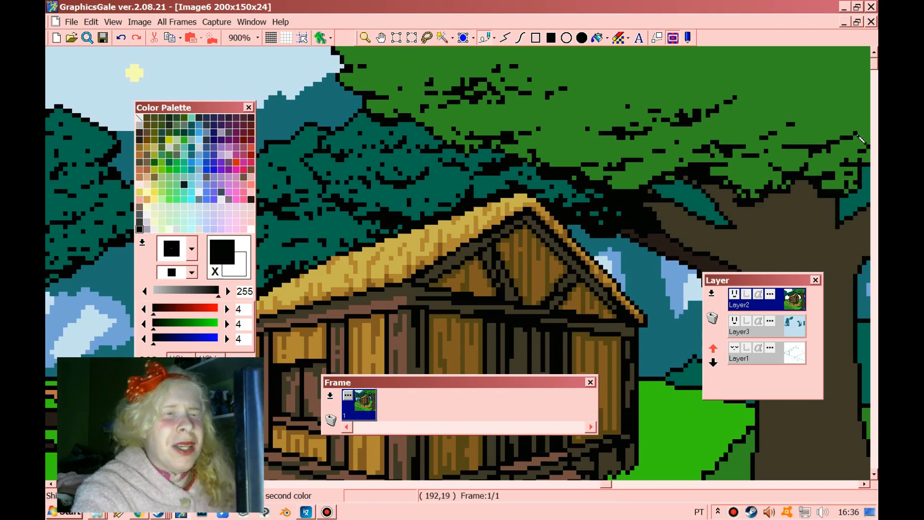
# Step: Add black leaf dashes and clusters to the upper part of the canopy above the large trunk
pyautogui.moveTo(682, 58); pyautogui.dragTo(781, 60)
pyautogui.click(720, 71)
pyautogui.moveTo(696, 72)
pyautogui.mouseDown()
pyautogui.moveTo(721, 73)
pyautogui.moveTo(629, 61)
pyautogui.moveTo(712, 79)
pyautogui.moveTo(802, 54)
pyautogui.mouseUp()
pyautogui.click(623, 62)
pyautogui.click(682, 71)
pyautogui.moveTo(739, 53)
pyautogui.mouseDown()
pyautogui.moveTo(767, 55)
pyautogui.moveTo(778, 67)
pyautogui.moveTo(810, 57)
pyautogui.moveTo(744, 79)
pyautogui.moveTo(761, 75)
pyautogui.moveTo(767, 97)
pyautogui.moveTo(818, 70)
pyautogui.mouseUp()
pyautogui.moveTo(768, 79); pyautogui.dragTo(762, 83)
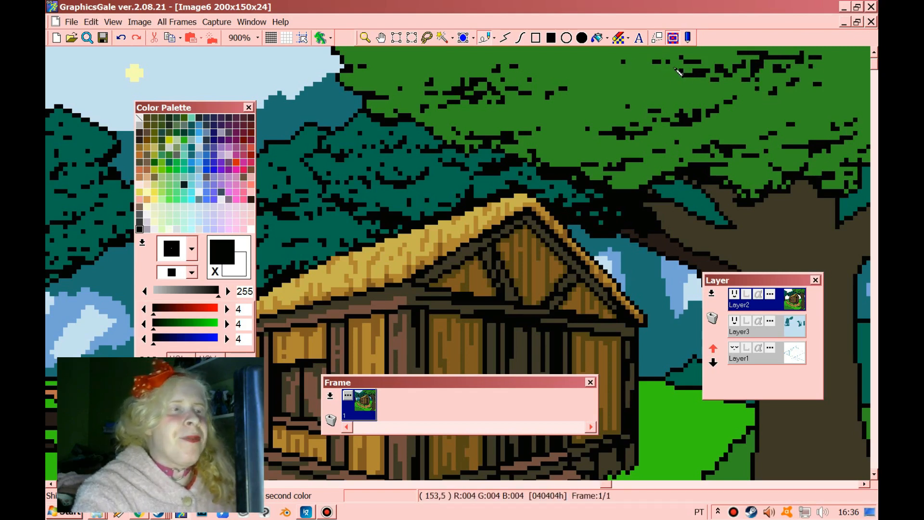
# Step: Fill the remaining plain areas of the canopy above the roof with black leaf shadows, down to its lower edge
pyautogui.moveTo(572, 54); pyautogui.dragTo(601, 61)
pyautogui.moveTo(627, 55); pyautogui.dragTo(620, 61)
pyautogui.moveTo(615, 75)
pyautogui.mouseDown()
pyautogui.moveTo(592, 92)
pyautogui.moveTo(633, 76)
pyautogui.moveTo(677, 75)
pyautogui.moveTo(627, 93)
pyautogui.mouseUp()
pyautogui.moveTo(574, 75); pyautogui.dragTo(583, 76)
pyautogui.moveTo(614, 80); pyautogui.dragTo(627, 75)
pyautogui.moveTo(584, 111); pyautogui.dragTo(576, 110)
pyautogui.moveTo(499, 107); pyautogui.dragTo(443, 117)
pyautogui.moveTo(540, 147)
pyautogui.mouseDown()
pyautogui.moveTo(554, 146)
pyautogui.moveTo(572, 106)
pyautogui.moveTo(587, 114)
pyautogui.mouseUp()
pyautogui.moveTo(550, 160); pyautogui.dragTo(585, 166)
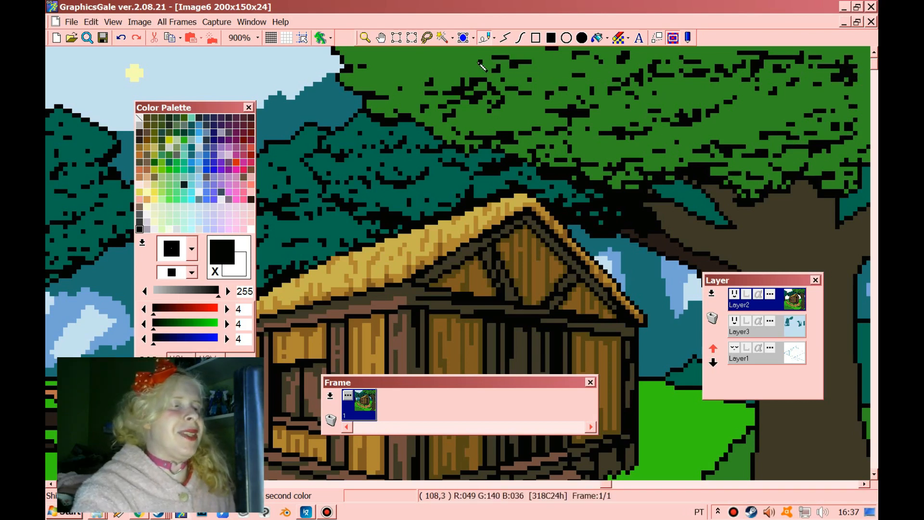
# Step: Move the layer window off the green bush beside the large trunk, and shade that bush and the teal bush above it with black leaf pixels
pyautogui.scroll(-5, 669, 134)
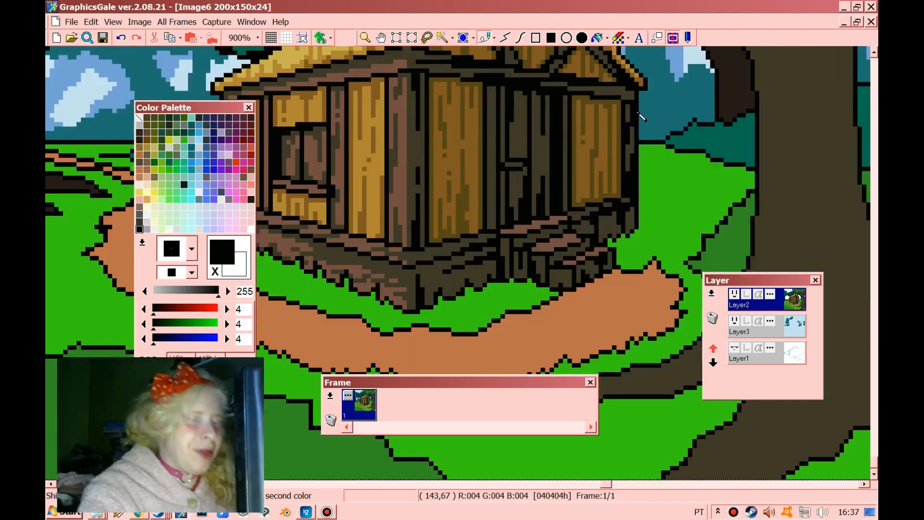
pyautogui.moveTo(788, 279); pyautogui.dragTo(605, 295)
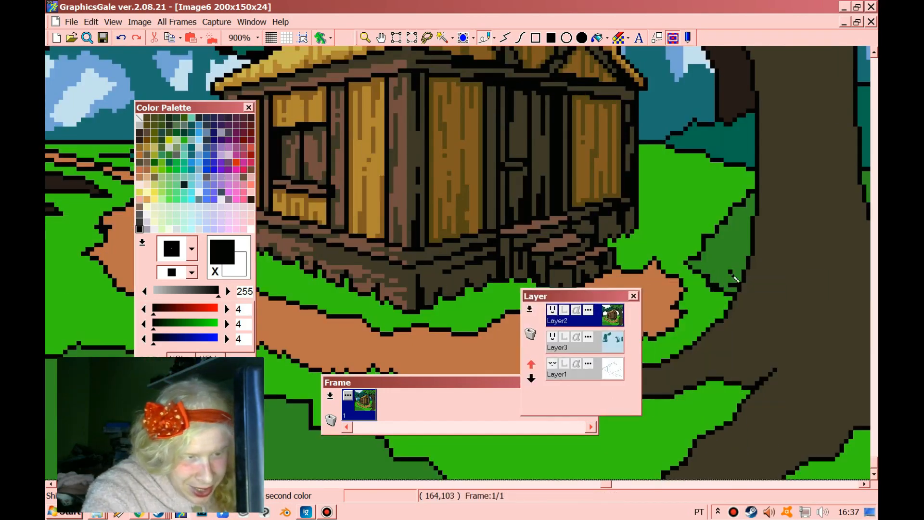
pyautogui.moveTo(719, 277)
pyautogui.mouseDown()
pyautogui.moveTo(731, 243)
pyautogui.moveTo(738, 265)
pyautogui.mouseUp()
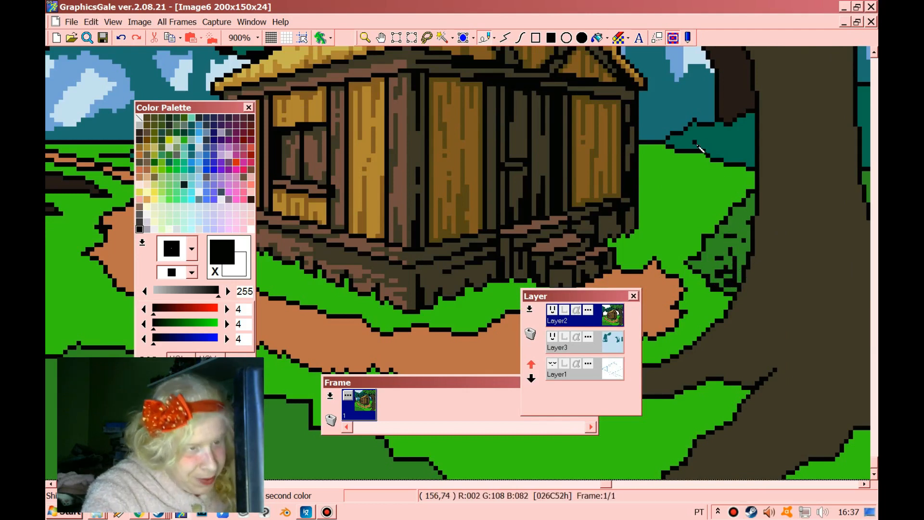
pyautogui.moveTo(732, 163)
pyautogui.mouseDown()
pyautogui.moveTo(747, 151)
pyautogui.moveTo(754, 161)
pyautogui.mouseUp()
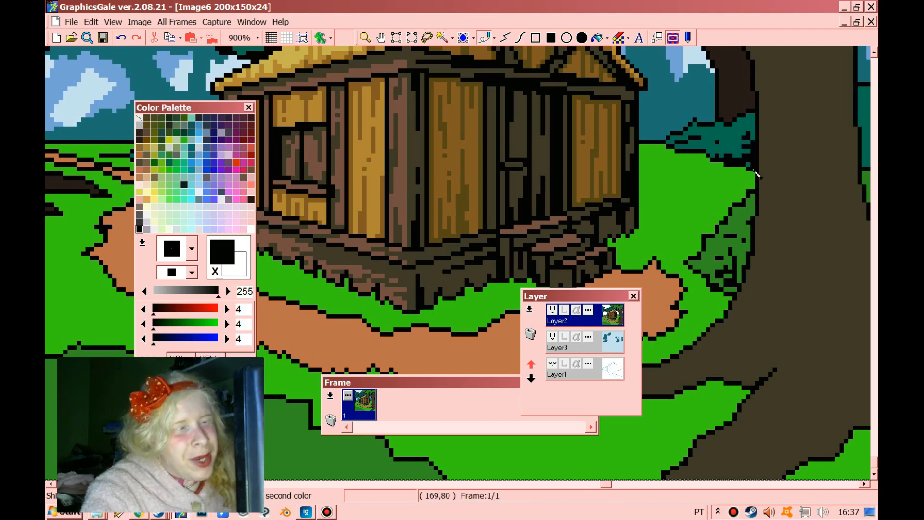
# Step: Add black leaf shadows to the teal foliage on the far side of the large trunk, at the picture's edge
pyautogui.click(817, 483)
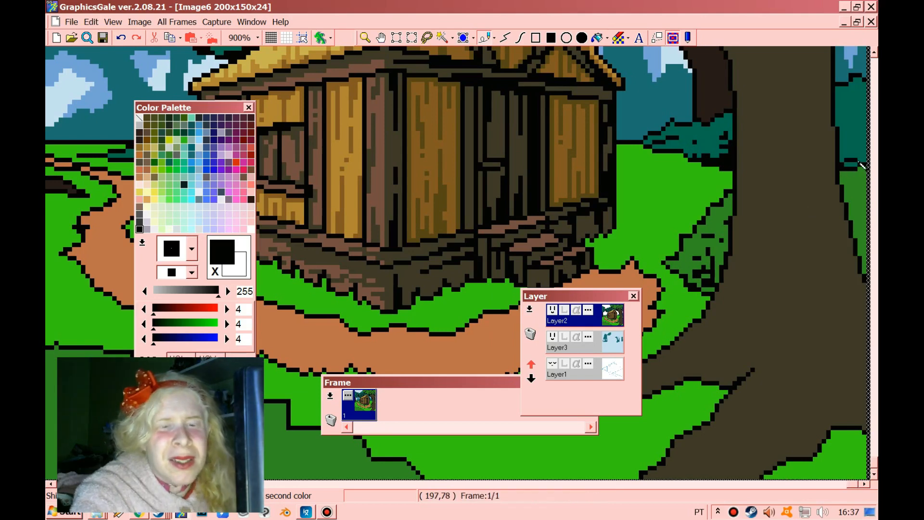
pyautogui.scroll(5, 854, 169)
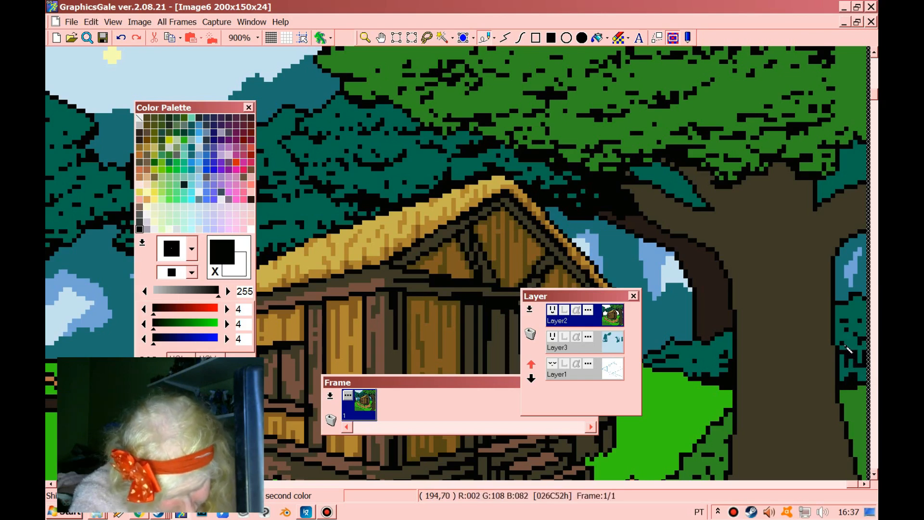
pyautogui.moveTo(855, 308); pyautogui.dragTo(860, 308)
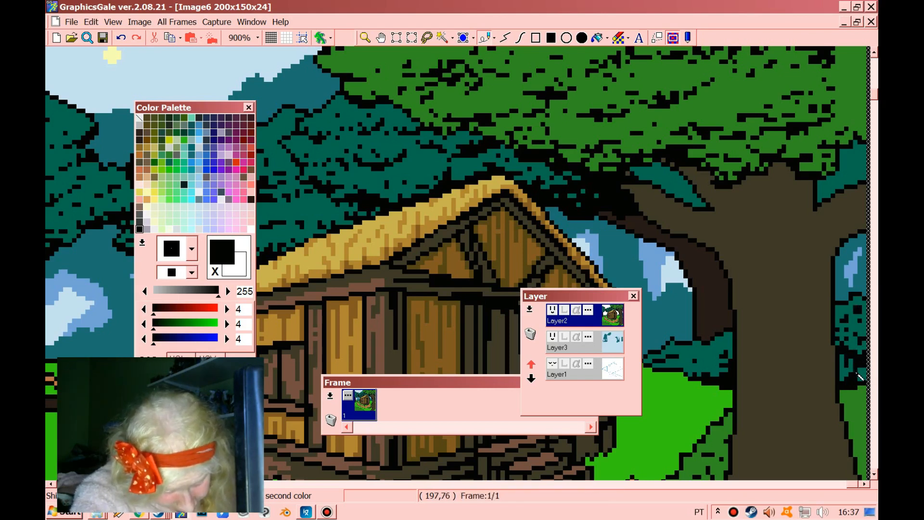
# Step: Extend the branch outlines into the large trunk, then outline a shadow band down its far side to the roots and fill it black
pyautogui.moveTo(711, 217); pyautogui.dragTo(722, 217)
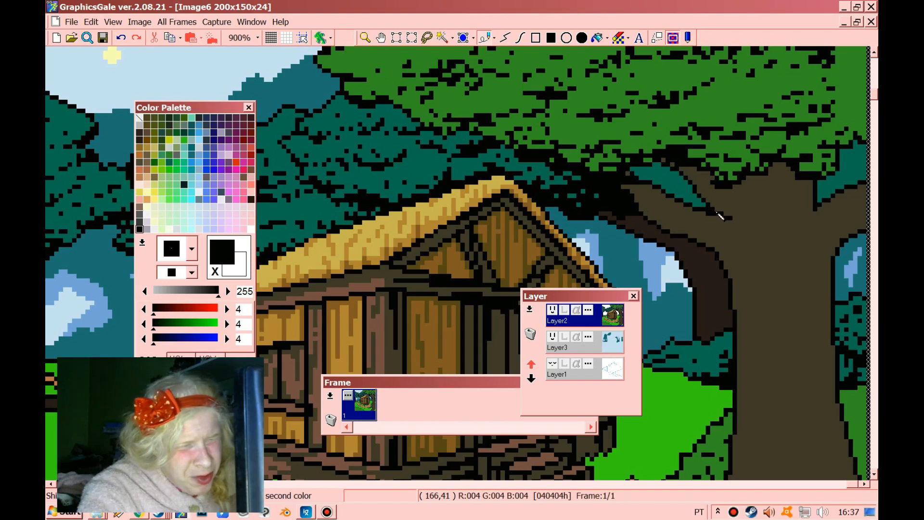
pyautogui.moveTo(812, 184); pyautogui.dragTo(808, 230)
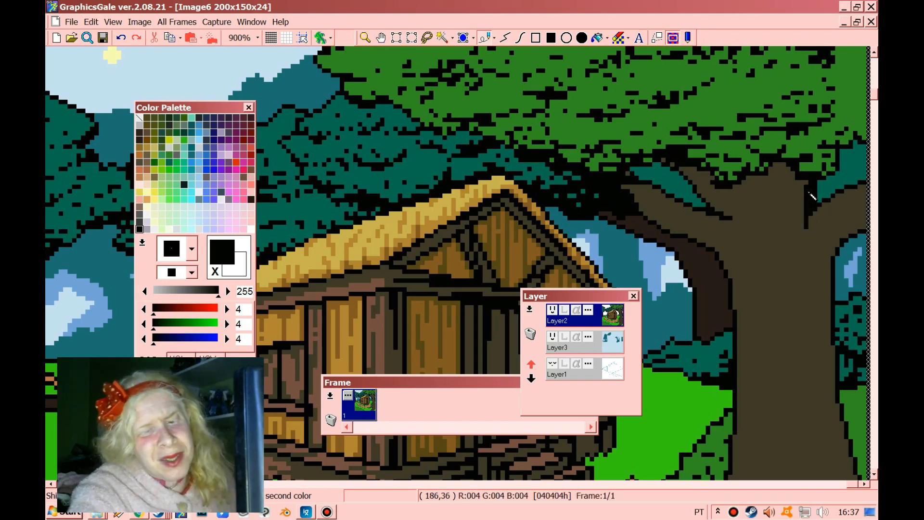
pyautogui.scroll(-5, 770, 216)
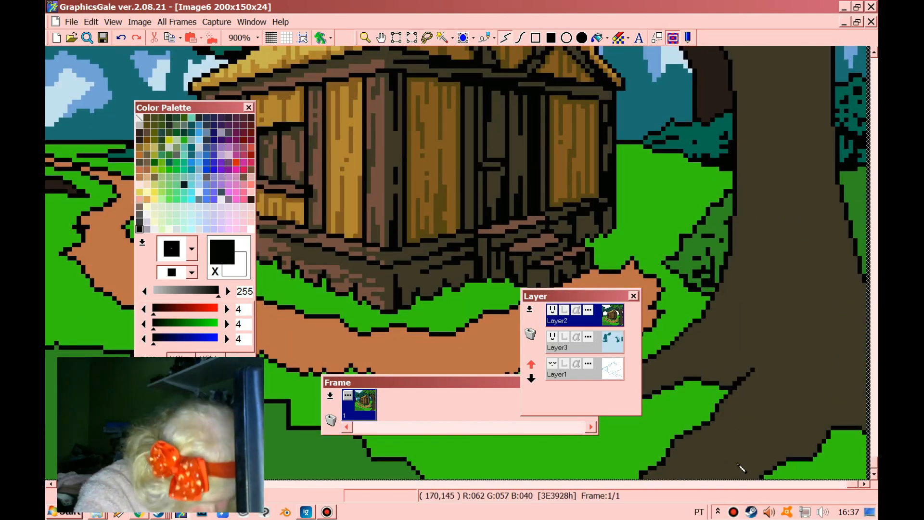
pyautogui.moveTo(747, 476)
pyautogui.mouseDown()
pyautogui.moveTo(793, 440)
pyautogui.moveTo(800, 371)
pyautogui.moveTo(841, 390)
pyautogui.moveTo(840, 328)
pyautogui.moveTo(811, 195)
pyautogui.mouseUp()
pyautogui.scroll(3, 813, 202)
pyautogui.click(819, 211)
pyautogui.click(833, 188)
pyautogui.doubleClick(867, 159)
pyautogui.click(602, 36)
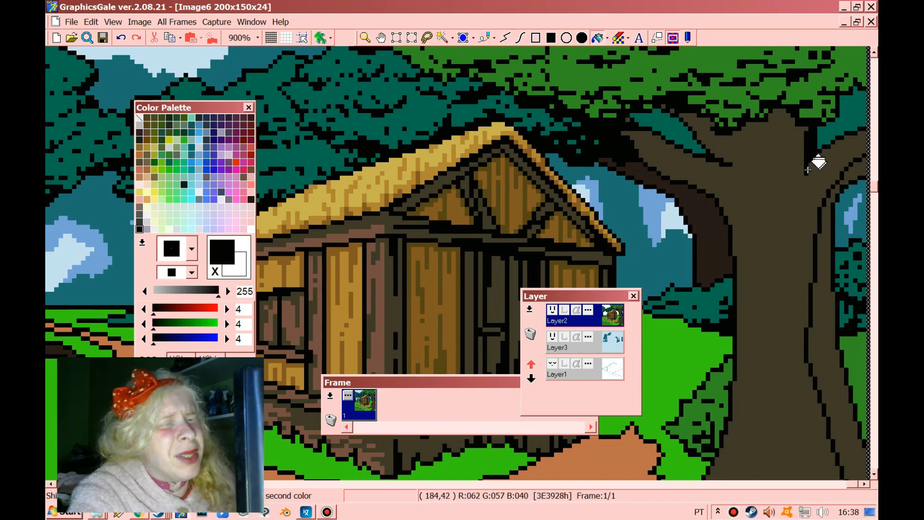
pyautogui.click(831, 219)
pyautogui.scroll(-3, 828, 207)
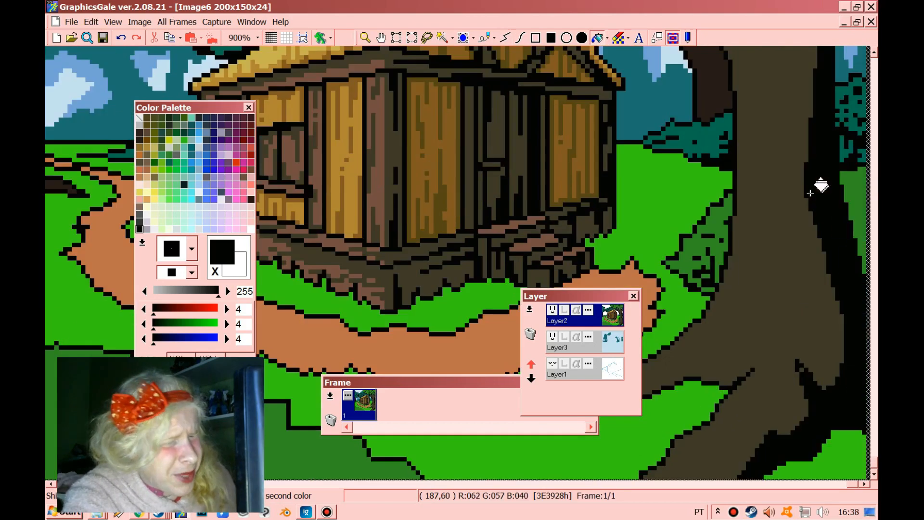
# Step: Examine the whole picture at 300% zoom with the layer window moved off the artwork
pyautogui.scroll(4, 805, 212)
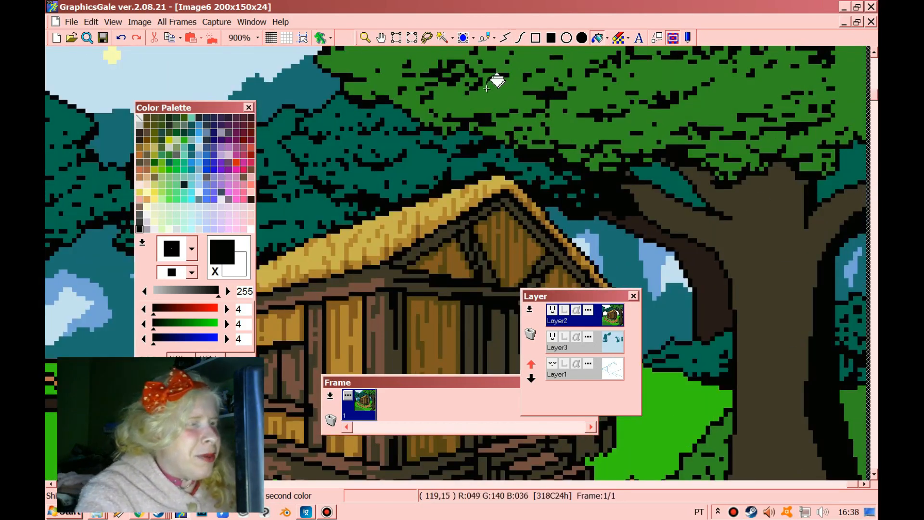
pyautogui.click(367, 38)
pyautogui.rightClick(524, 150)
pyautogui.rightClick(527, 155)
pyautogui.rightClick(530, 158)
pyautogui.rightClick(531, 158)
pyautogui.rightClick(532, 159)
pyautogui.rightClick(532, 159)
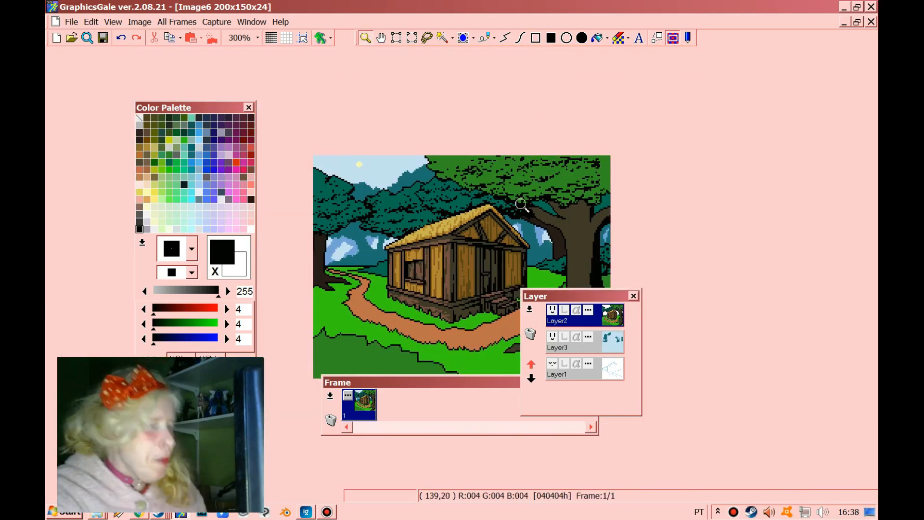
pyautogui.moveTo(603, 296); pyautogui.dragTo(733, 135)
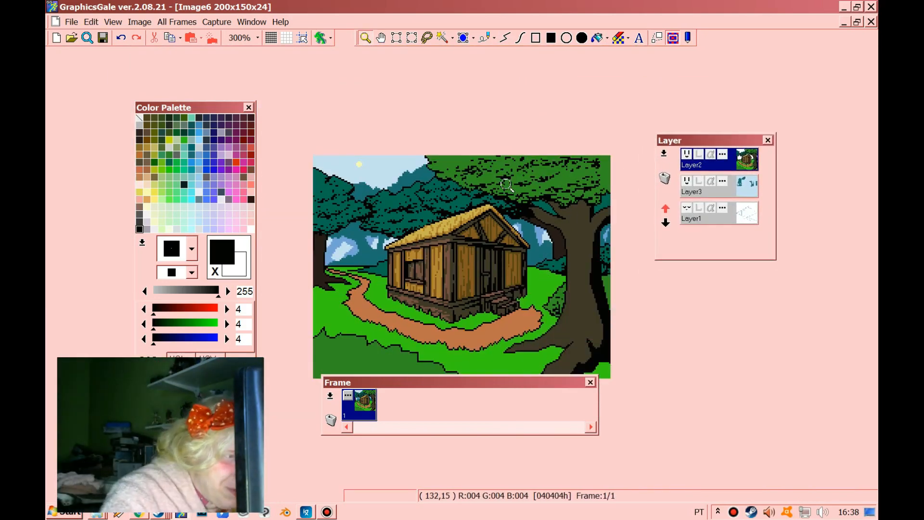
# Step: Pick the grass green (55, 202, 19) and add light leaf highlights to the green bush beside the large trunk
pyautogui.click(496, 192)
pyautogui.click(532, 177)
pyautogui.click(532, 168)
pyautogui.click(530, 125)
pyautogui.click(530, 96)
pyautogui.click(505, 38)
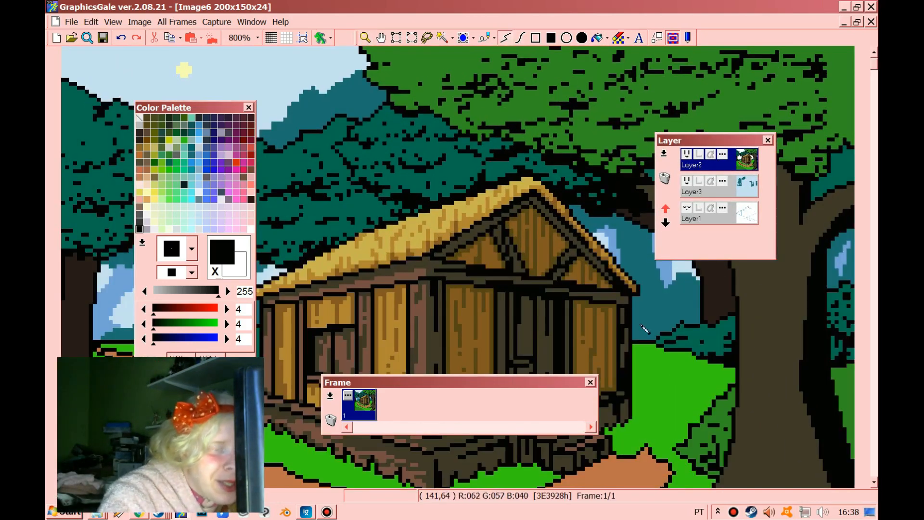
pyautogui.rightClick(703, 398)
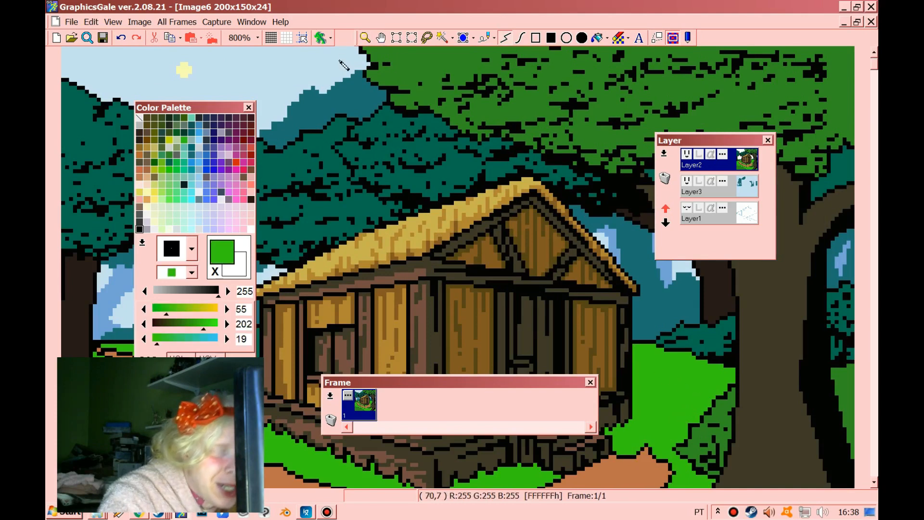
pyautogui.click(486, 37)
pyautogui.scroll(-3, 635, 328)
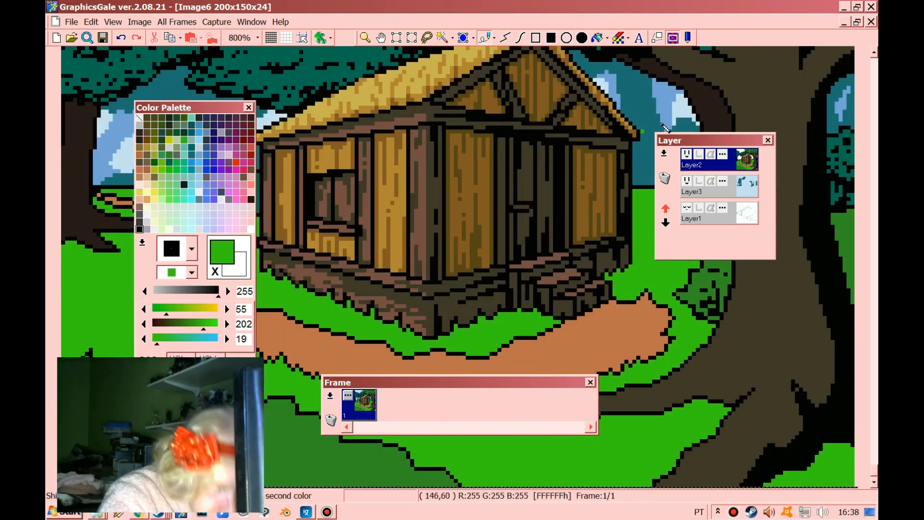
pyautogui.moveTo(718, 140); pyautogui.dragTo(514, 213)
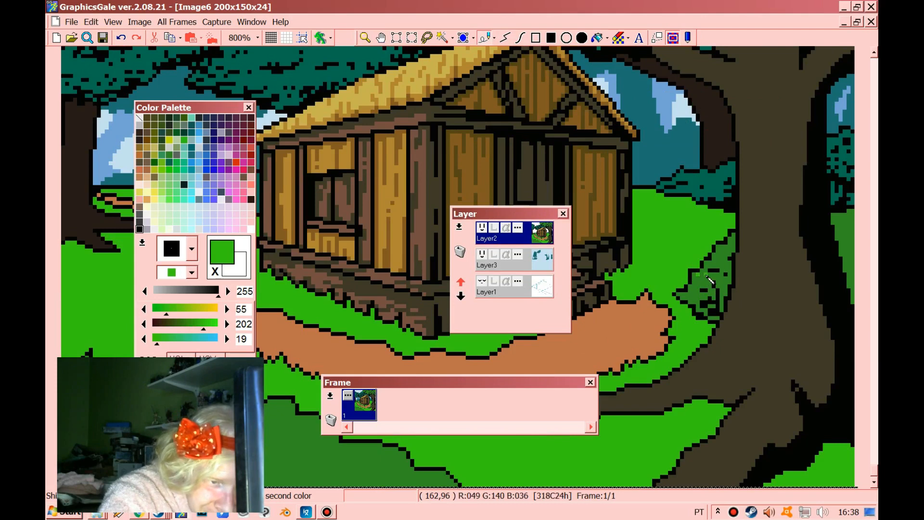
pyautogui.moveTo(702, 295); pyautogui.dragTo(699, 305)
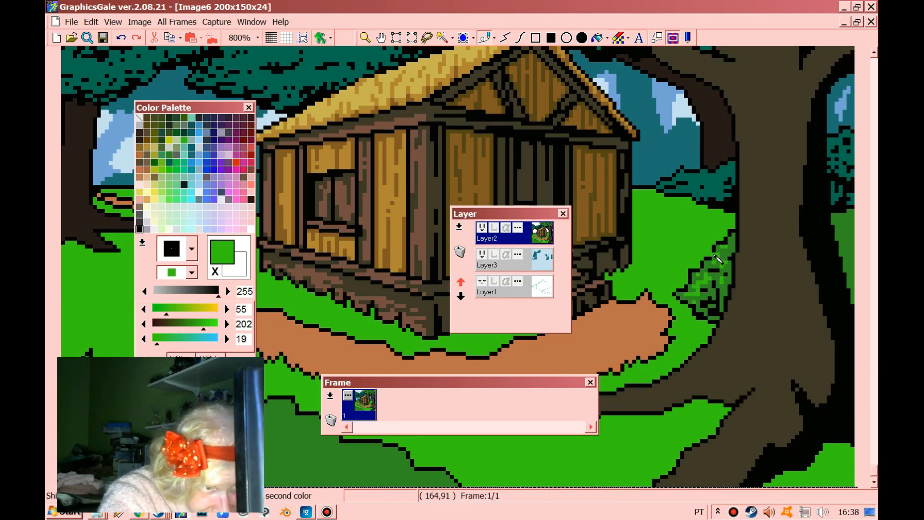
# Step: Scatter light green leaf highlights over the canopy, from its corner by the sky to the area above the roof
pyautogui.scroll(3, 597, 171)
pyautogui.moveTo(385, 76)
pyautogui.mouseDown()
pyautogui.moveTo(417, 52)
pyautogui.moveTo(398, 54)
pyautogui.mouseUp()
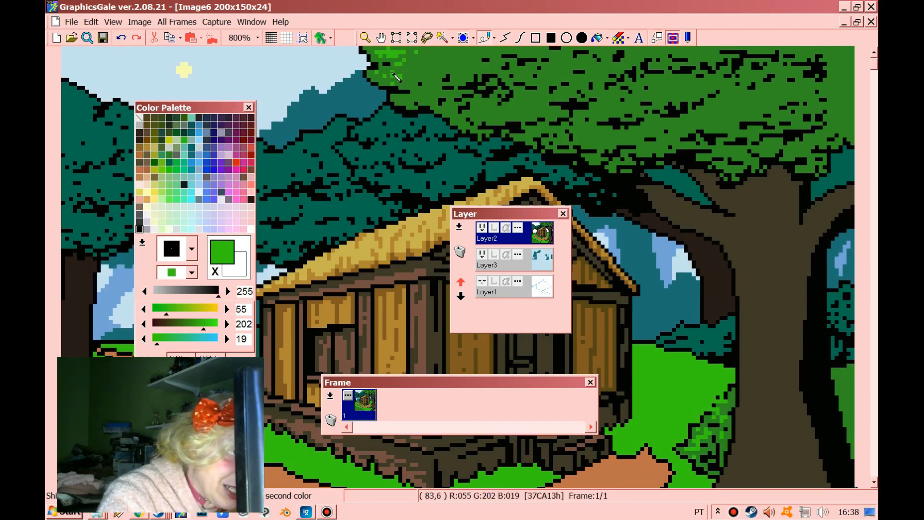
pyautogui.moveTo(439, 68); pyautogui.dragTo(470, 57)
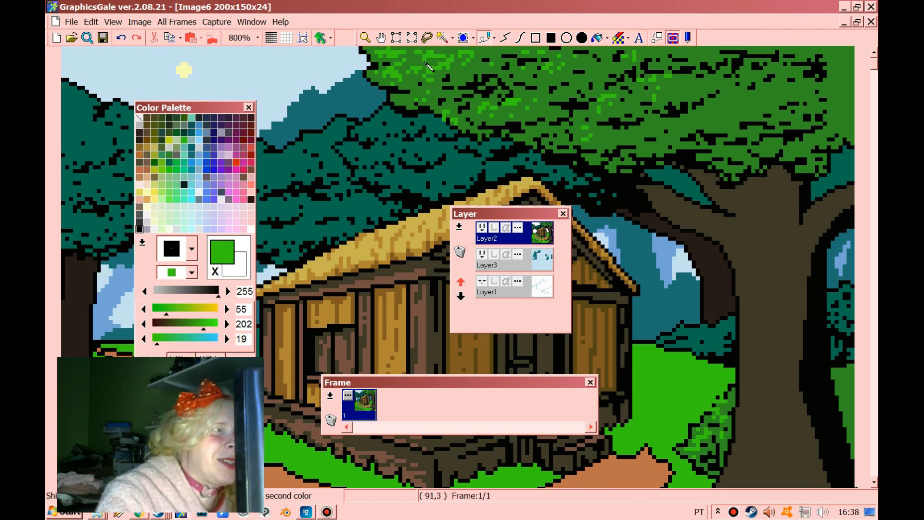
pyautogui.moveTo(361, 38); pyautogui.dragTo(388, 47)
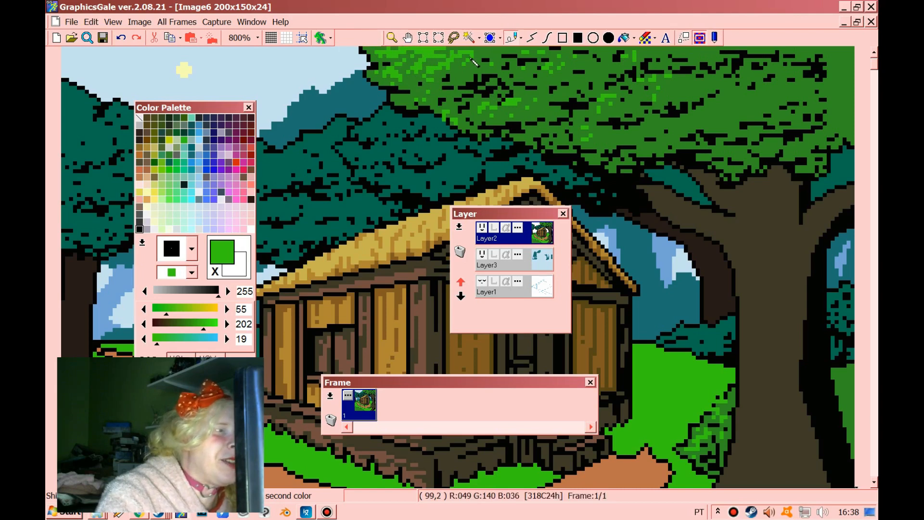
# Step: Examine the whole scene at 400% zoom with the layer window moved off the house
pyautogui.click(392, 38)
pyautogui.rightClick(371, 176)
pyautogui.rightClick(366, 176)
pyautogui.rightClick(362, 178)
pyautogui.rightClick(362, 177)
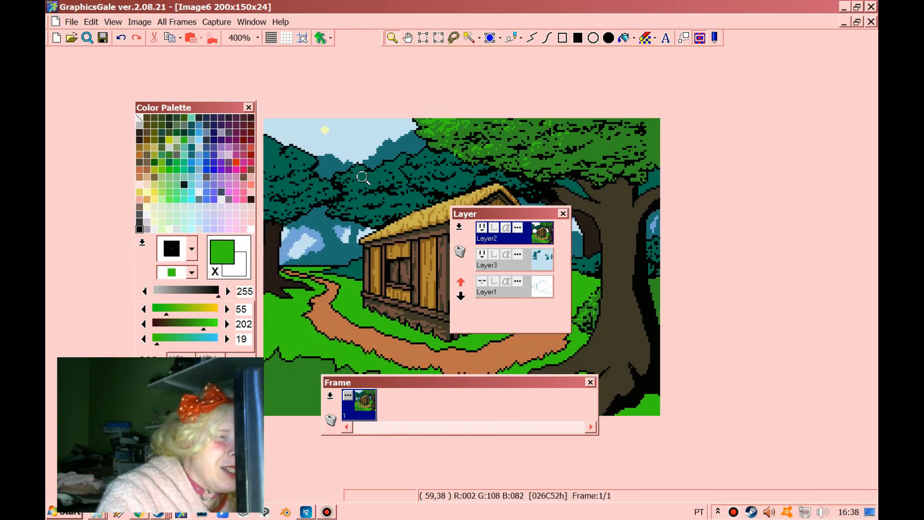
pyautogui.rightClick(362, 177)
pyautogui.moveTo(524, 206); pyautogui.dragTo(692, 191)
# Step: Pick the dark canopy green (49, 140, 36) and move the colour palette off the path and grass beside the house
pyautogui.click(659, 103)
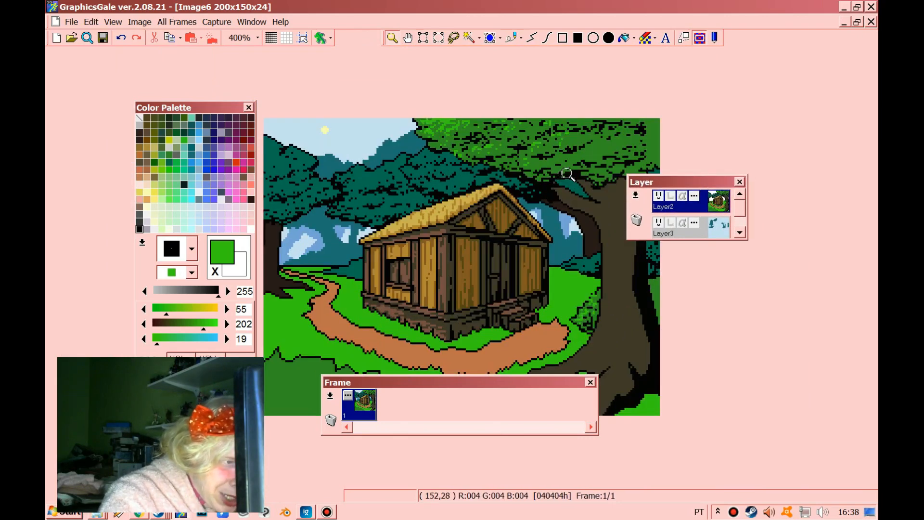
pyautogui.click(660, 103)
pyautogui.click(660, 103)
pyautogui.click(660, 104)
pyautogui.click(659, 103)
pyautogui.click(532, 38)
pyautogui.rightClick(604, 89)
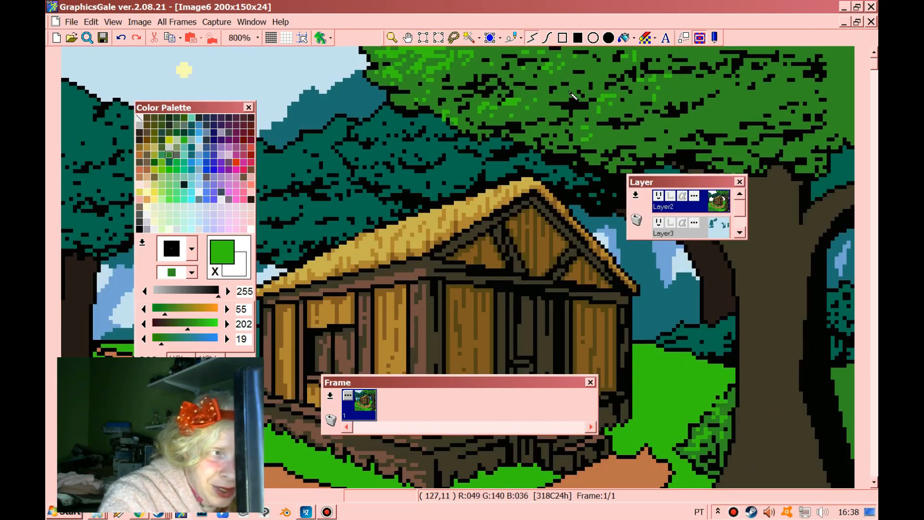
pyautogui.scroll(-5, 532, 82)
pyautogui.moveTo(193, 108); pyautogui.dragTo(683, 180)
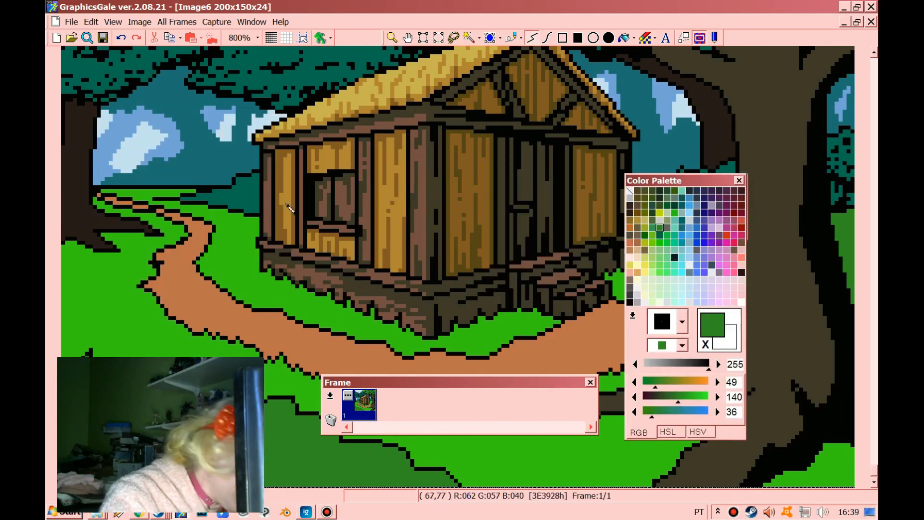
# Step: Scatter dark green (49, 140, 36) grass strokes along the base of the house, from its window side to the front corner
pyautogui.moveTo(265, 306); pyautogui.dragTo(265, 294)
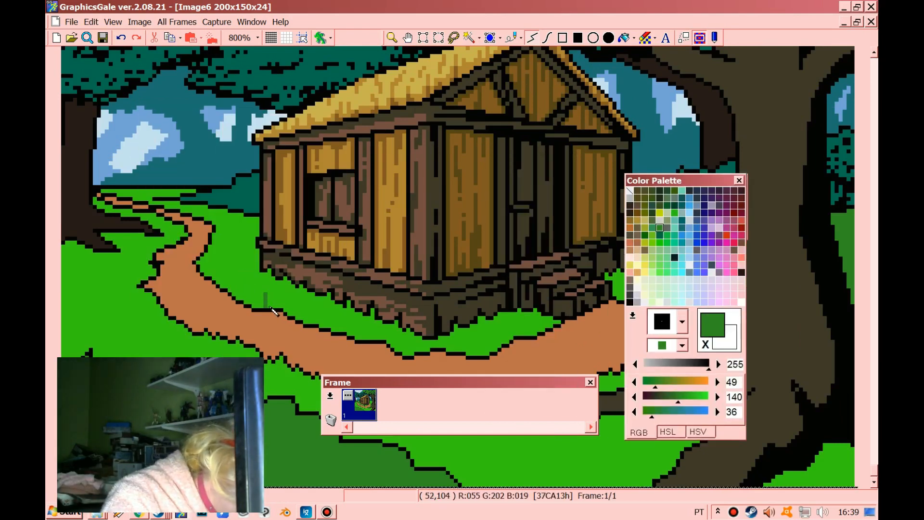
pyautogui.click(270, 306)
pyautogui.click(511, 37)
pyautogui.click(281, 302)
pyautogui.moveTo(301, 310)
pyautogui.mouseDown()
pyautogui.moveTo(368, 337)
pyautogui.moveTo(320, 306)
pyautogui.moveTo(388, 334)
pyautogui.mouseUp()
pyautogui.moveTo(398, 335); pyautogui.dragTo(497, 358)
pyautogui.click(454, 352)
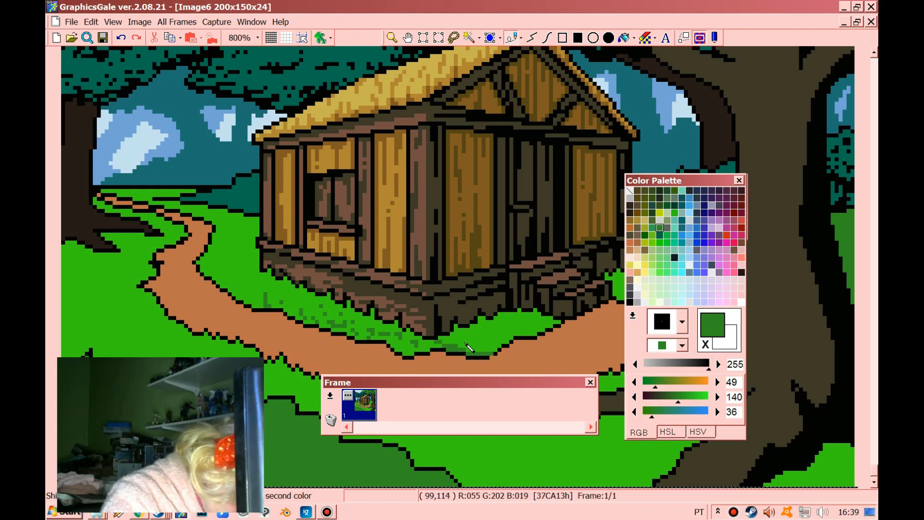
# Step: Outline the house's grass shadows around the path and bush, and fill them with dark green (49, 140, 36)
pyautogui.moveTo(679, 181); pyautogui.dragTo(271, 223)
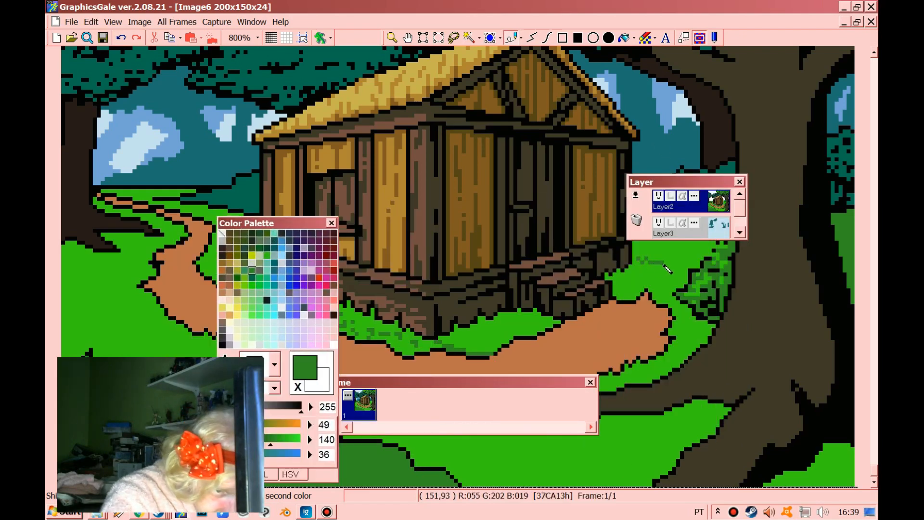
pyautogui.moveTo(671, 268); pyautogui.dragTo(687, 271)
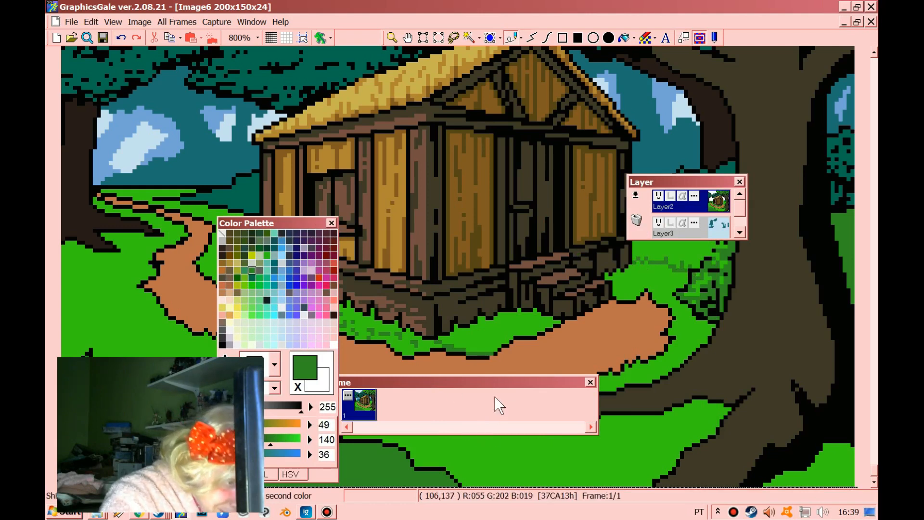
pyautogui.moveTo(492, 385); pyautogui.dragTo(335, 381)
pyautogui.moveTo(581, 393); pyautogui.dragTo(589, 402)
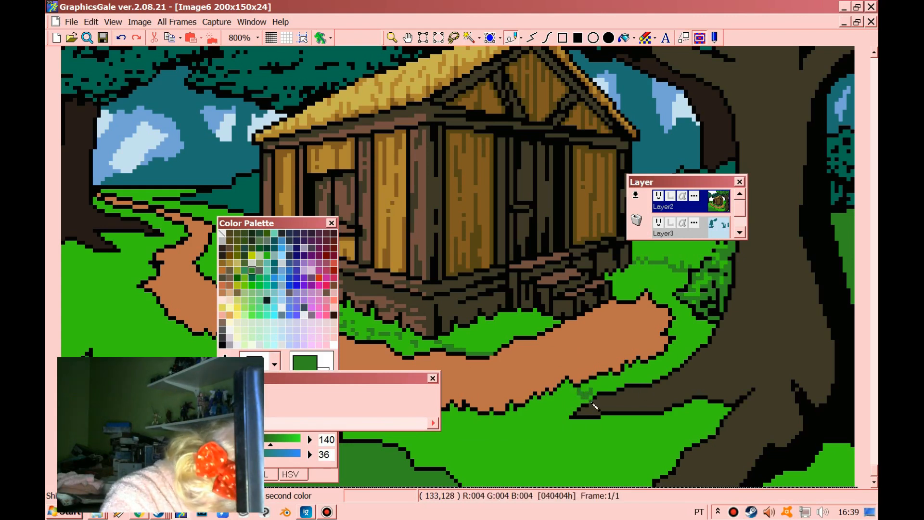
pyautogui.click(622, 39)
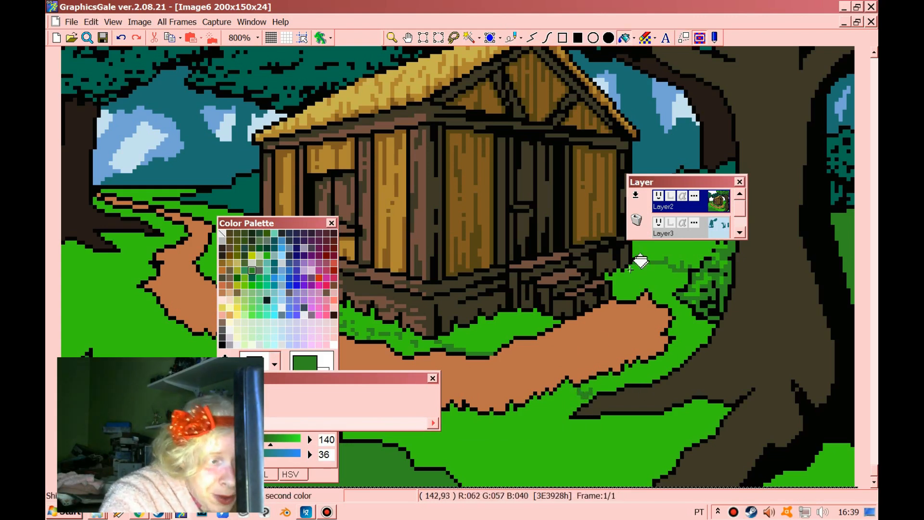
pyautogui.click(643, 267)
pyautogui.click(511, 314)
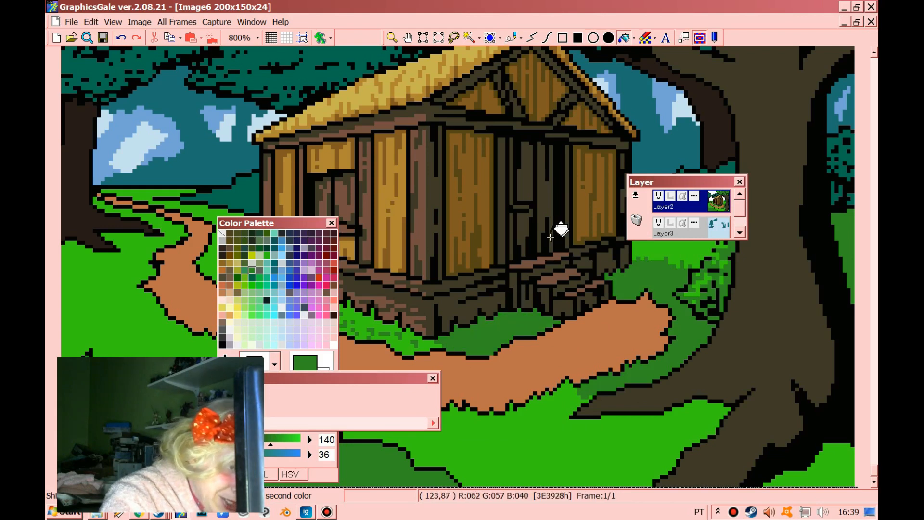
# Step: Pick the darker brown (164, 99, 68), draw a shadow edge across the path, and fill the path's end near the steps
pyautogui.moveTo(264, 221); pyautogui.dragTo(116, 186)
pyautogui.moveTo(382, 377); pyautogui.dragTo(368, 415)
pyautogui.click(82, 249)
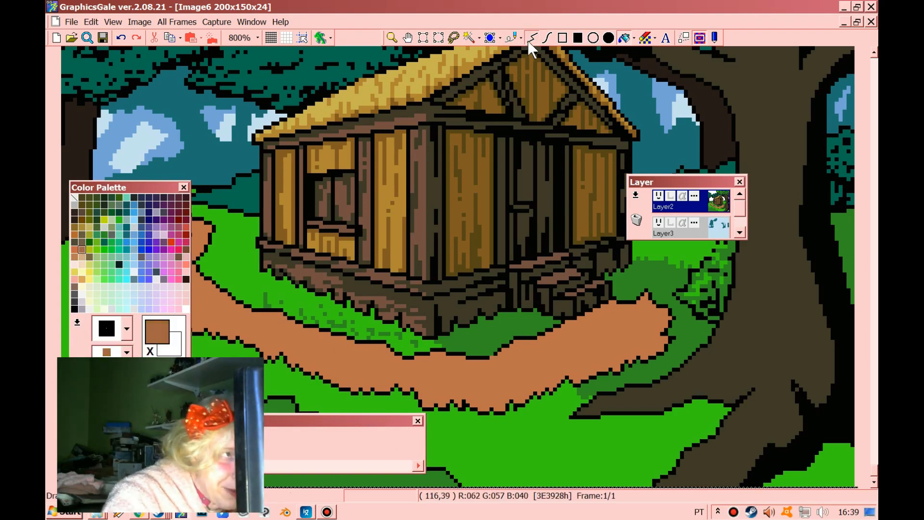
pyautogui.click(496, 362)
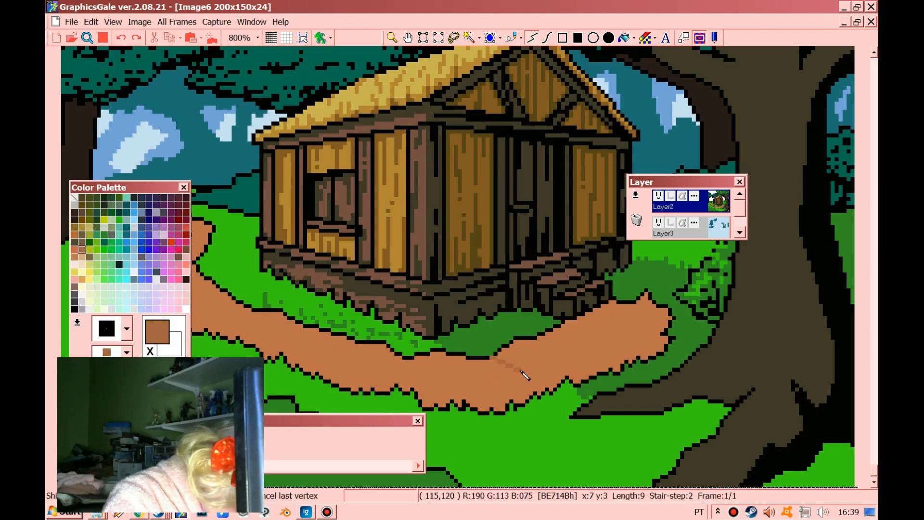
pyautogui.click(556, 386)
pyautogui.click(624, 38)
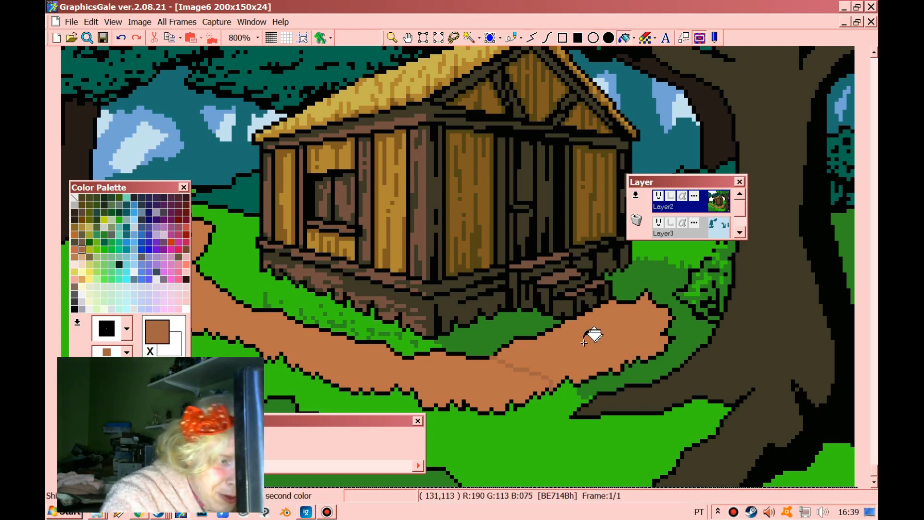
pyautogui.click(582, 351)
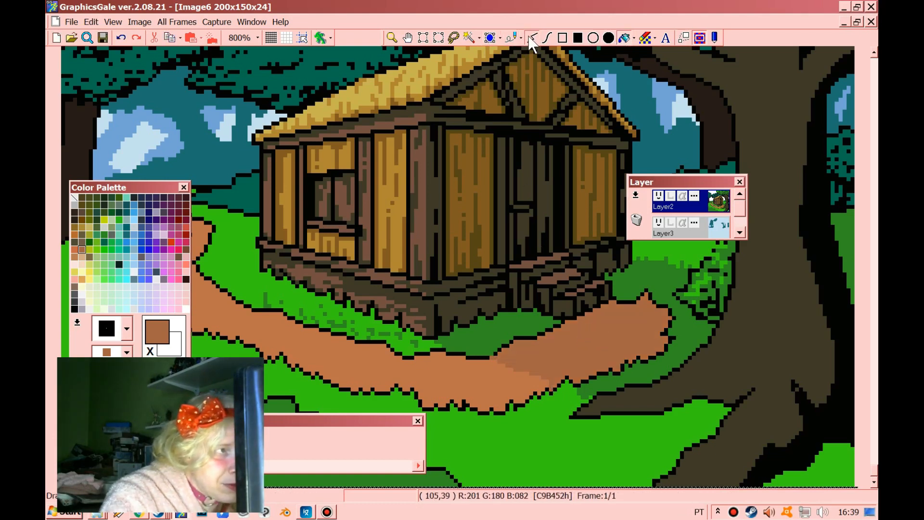
# Step: Move the frame and colour palette windows off the path and pick the light beige (245, 215, 192)
pyautogui.click(393, 38)
pyautogui.rightClick(399, 220)
pyautogui.rightClick(409, 231)
pyautogui.rightClick(431, 245)
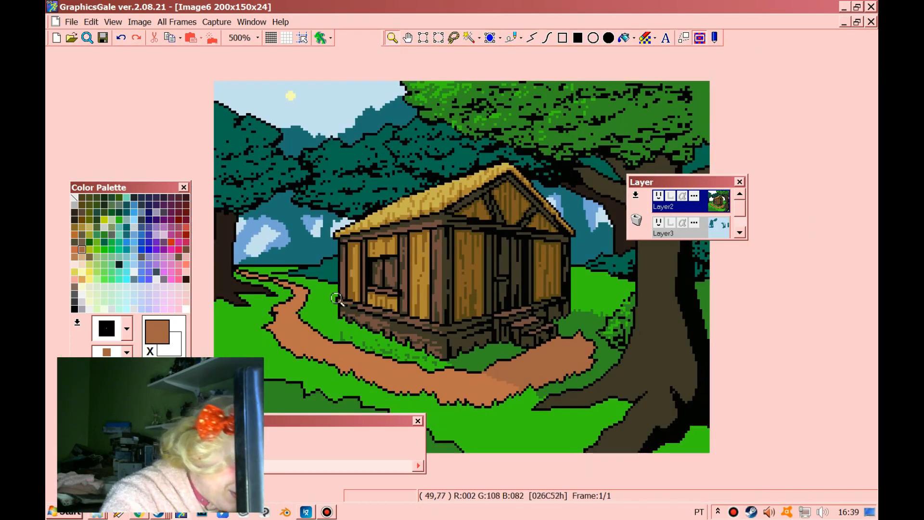
pyautogui.click(436, 250)
pyautogui.click(436, 263)
pyautogui.moveTo(362, 421); pyautogui.dragTo(630, 86)
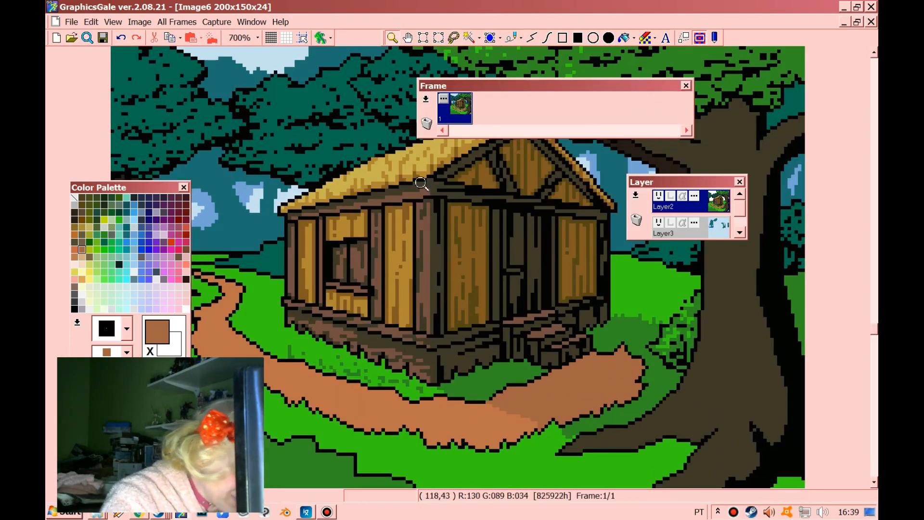
pyautogui.moveTo(144, 188); pyautogui.dragTo(615, 205)
pyautogui.click(360, 273)
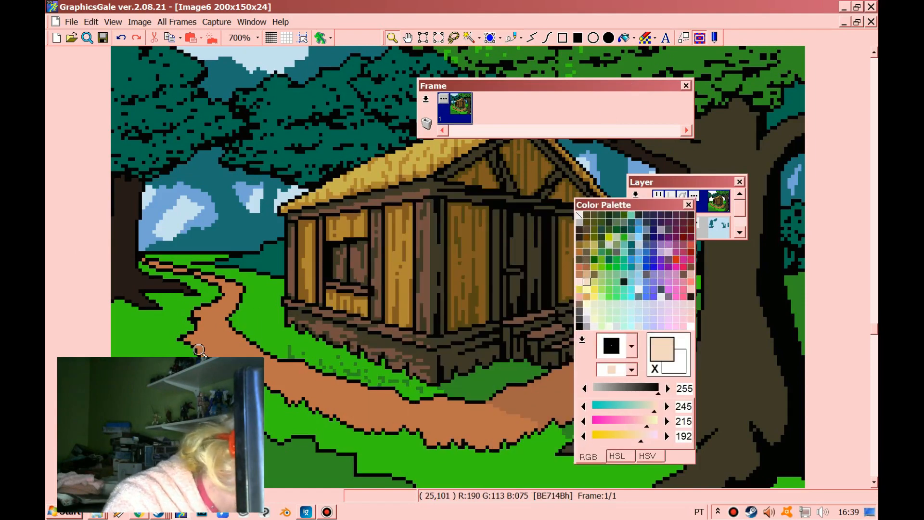
pyautogui.click(260, 324)
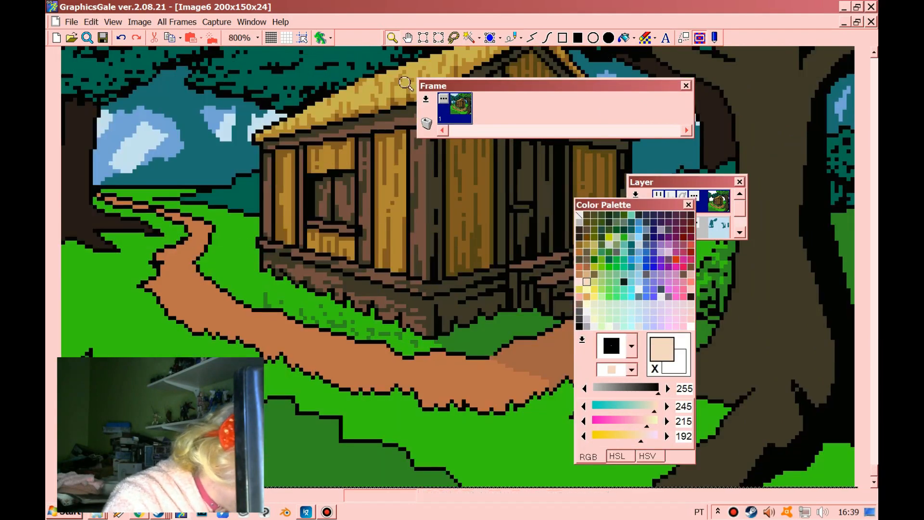
# Step: Outline a light beige highlight band along the winding path and fill it in solid down to its tapered end
pyautogui.click(533, 38)
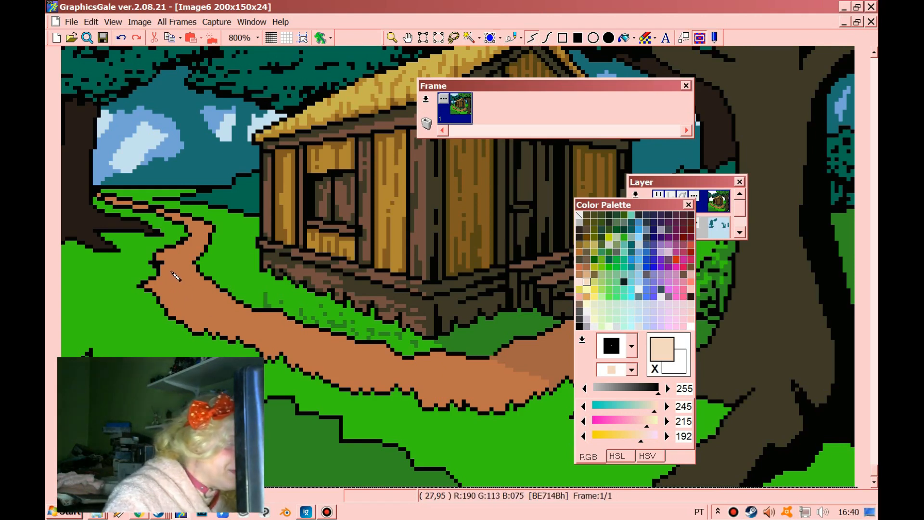
pyautogui.moveTo(179, 251)
pyautogui.mouseDown()
pyautogui.moveTo(171, 292)
pyautogui.moveTo(214, 327)
pyautogui.moveTo(369, 367)
pyautogui.moveTo(218, 309)
pyautogui.moveTo(187, 274)
pyautogui.moveTo(203, 232)
pyautogui.moveTo(206, 243)
pyautogui.moveTo(183, 250)
pyautogui.moveTo(194, 247)
pyautogui.mouseUp()
pyautogui.click(625, 39)
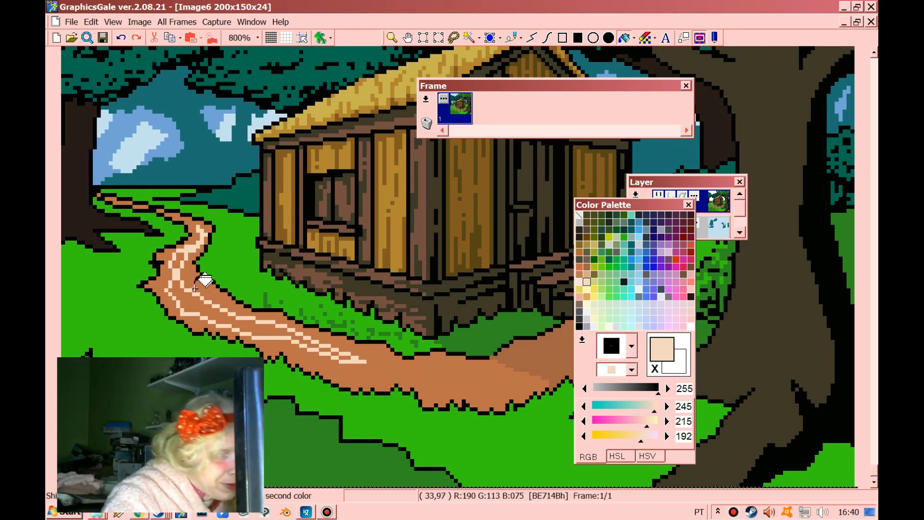
pyautogui.rightClick(204, 296)
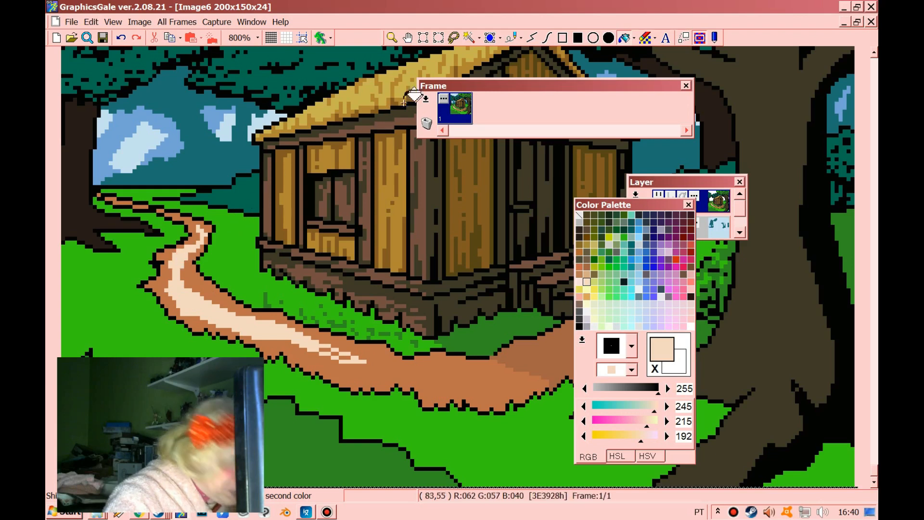
pyautogui.click(532, 37)
pyautogui.moveTo(285, 334)
pyautogui.mouseDown()
pyautogui.moveTo(352, 358)
pyautogui.moveTo(333, 355)
pyautogui.mouseUp()
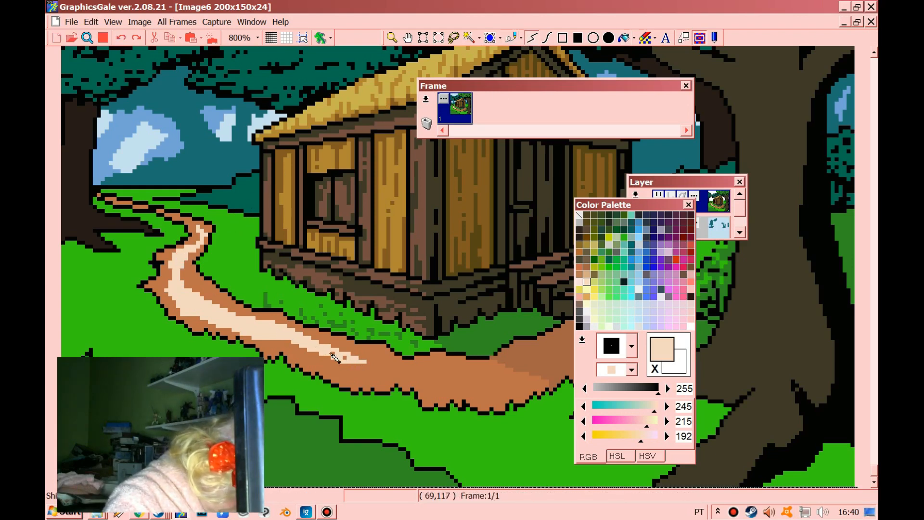
pyautogui.click(345, 358)
# Step: Scatter light beige flecks along the edges of the path's highlight band and around its tapered end
pyautogui.click(500, 38)
pyautogui.moveTo(305, 353); pyautogui.dragTo(313, 361)
pyautogui.moveTo(312, 361); pyautogui.dragTo(309, 354)
pyautogui.click(513, 37)
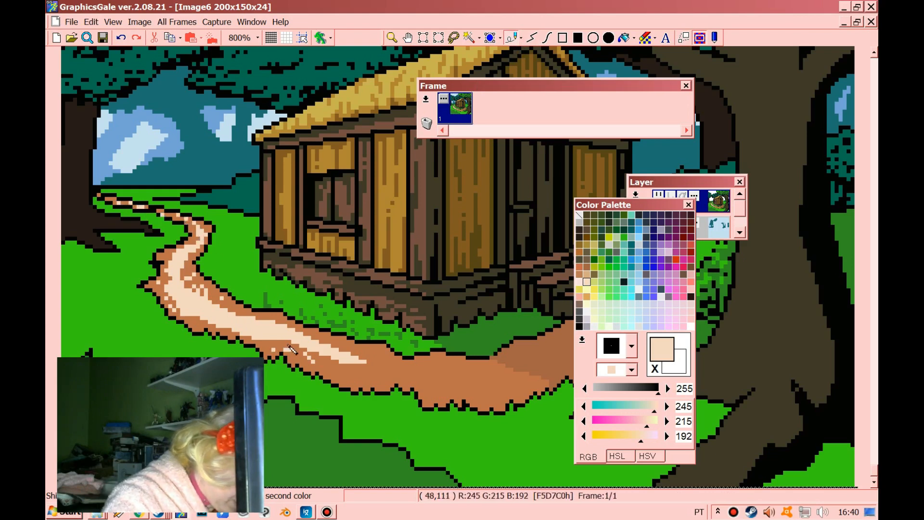
pyautogui.moveTo(376, 370)
pyautogui.mouseDown()
pyautogui.moveTo(385, 370)
pyautogui.moveTo(341, 366)
pyautogui.mouseUp()
pyautogui.click(352, 373)
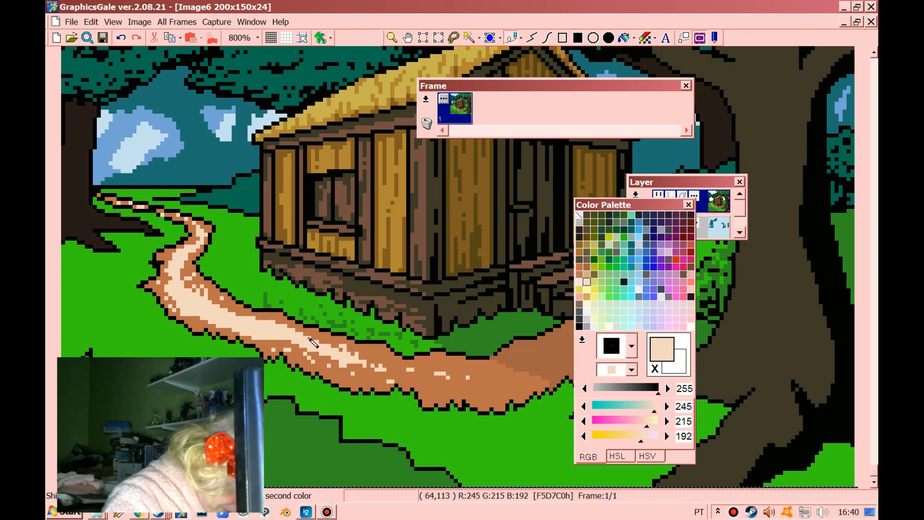
# Step: Add beige streaks to the path before the house and break them up using the path browns (190, 113, 75) and (164, 99, 68)
pyautogui.moveTo(452, 389); pyautogui.dragTo(465, 388)
pyautogui.moveTo(405, 373); pyautogui.dragTo(412, 377)
pyautogui.moveTo(428, 379); pyautogui.dragTo(437, 373)
pyautogui.moveTo(451, 370); pyautogui.dragTo(519, 385)
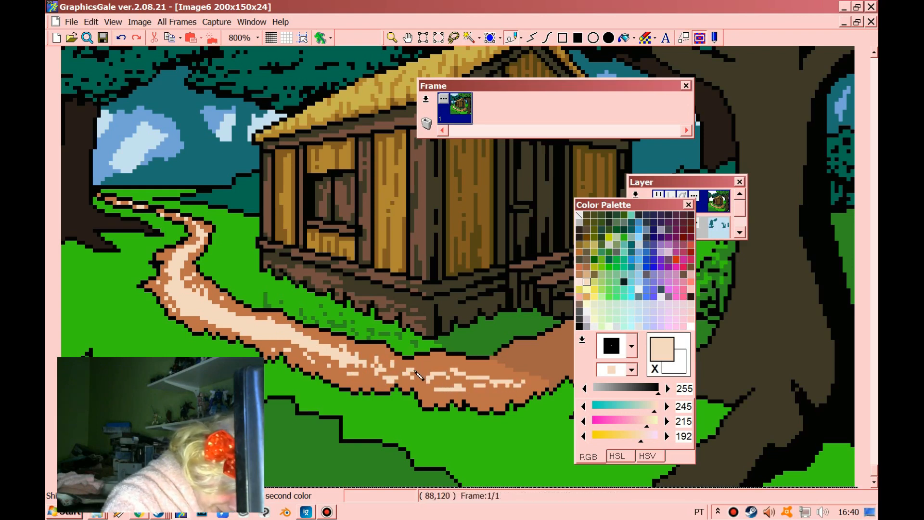
pyautogui.keyDown('ctrl'); pyautogui.rightClick(500, 394); pyautogui.keyUp('ctrl')
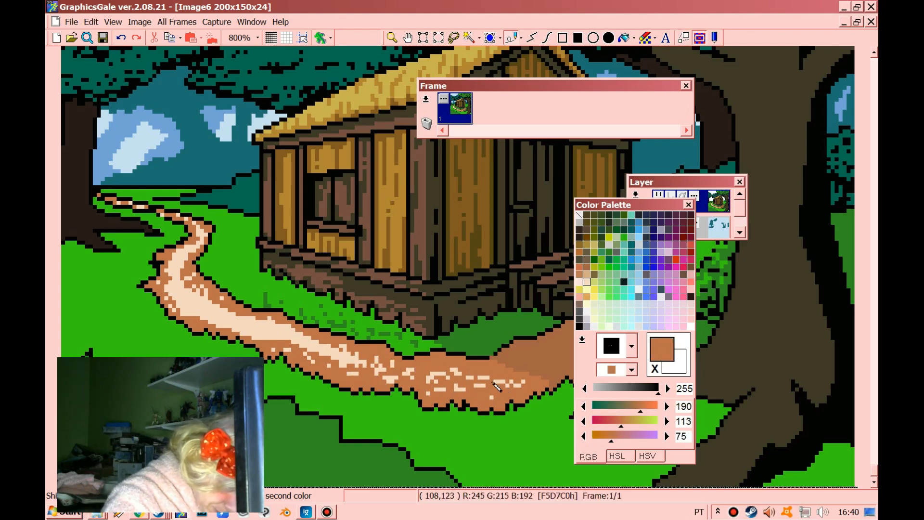
pyautogui.keyDown('ctrl'); pyautogui.rightClick(527, 365); pyautogui.keyUp('ctrl')
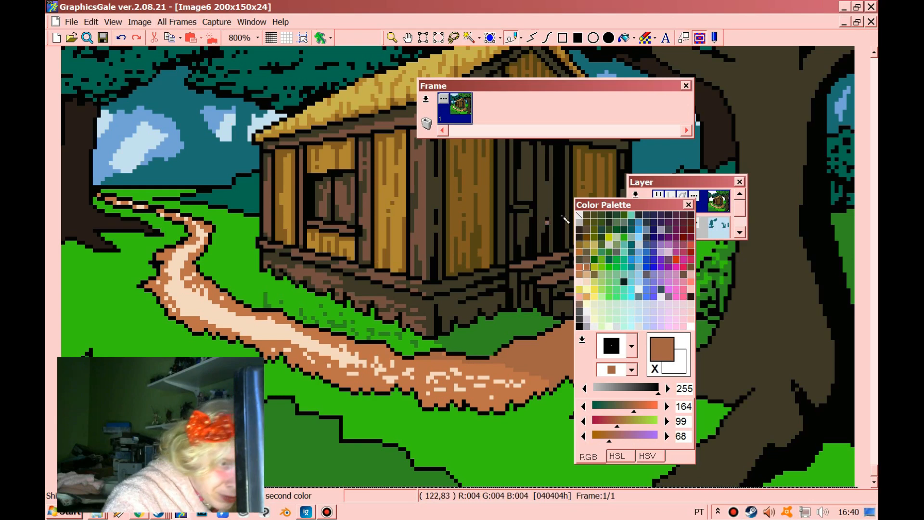
# Step: Pick the dark green (49, 140, 36) and scatter grass flecks between the bend of the path and the house
pyautogui.moveTo(618, 205); pyautogui.dragTo(757, 209)
pyautogui.rightClick(484, 330)
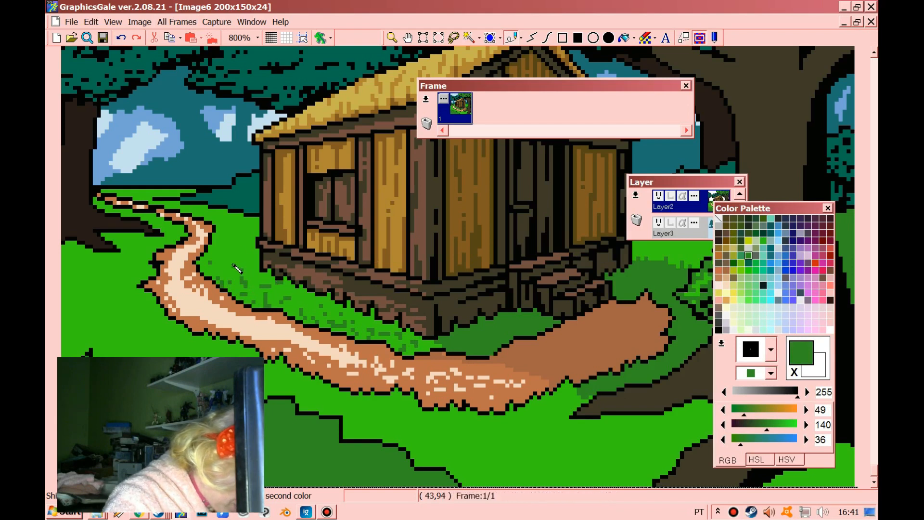
pyautogui.moveTo(259, 287); pyautogui.dragTo(310, 309)
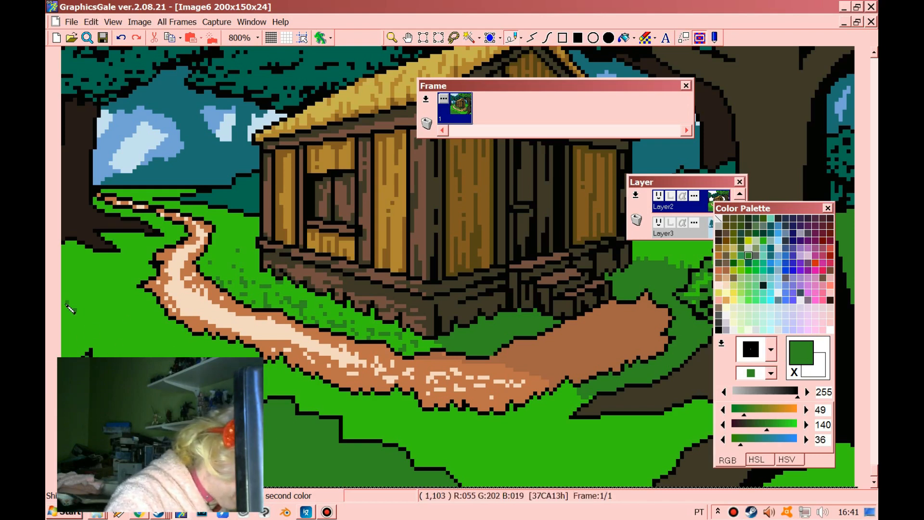
# Step: Outline grass shadows on both sides of the path near the distant trunk and fill them with dark green
pyautogui.moveTo(91, 279); pyautogui.dragTo(120, 273)
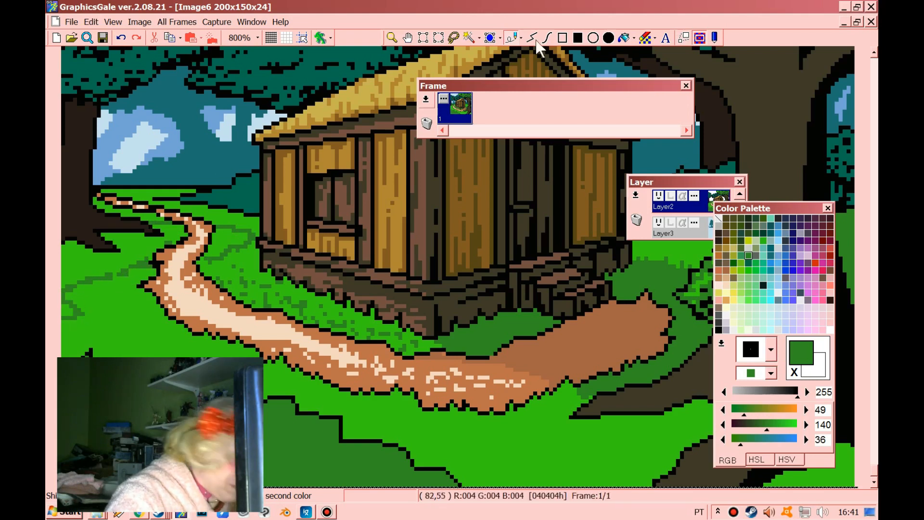
pyautogui.click(620, 40)
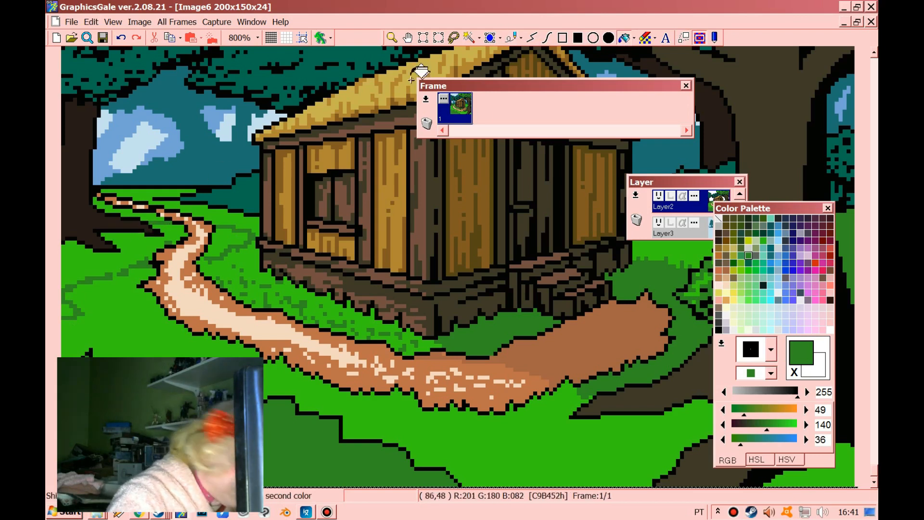
pyautogui.click(533, 39)
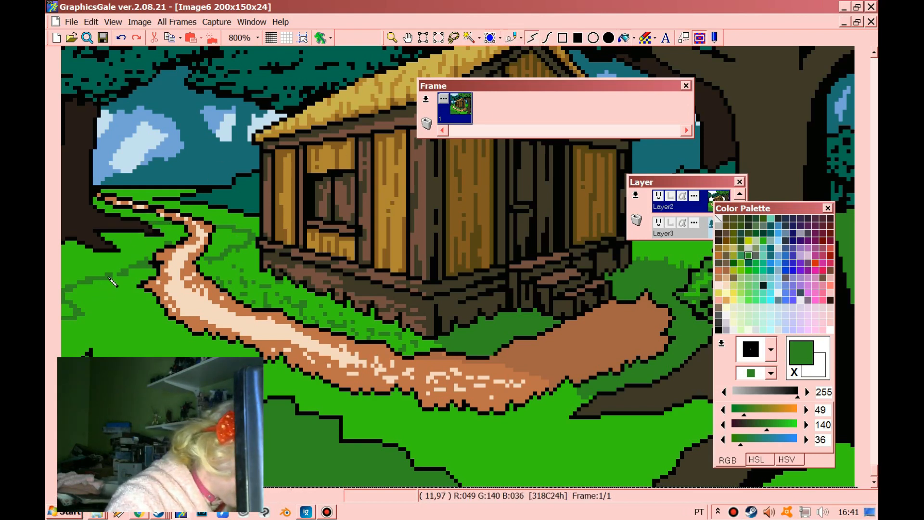
pyautogui.click(624, 39)
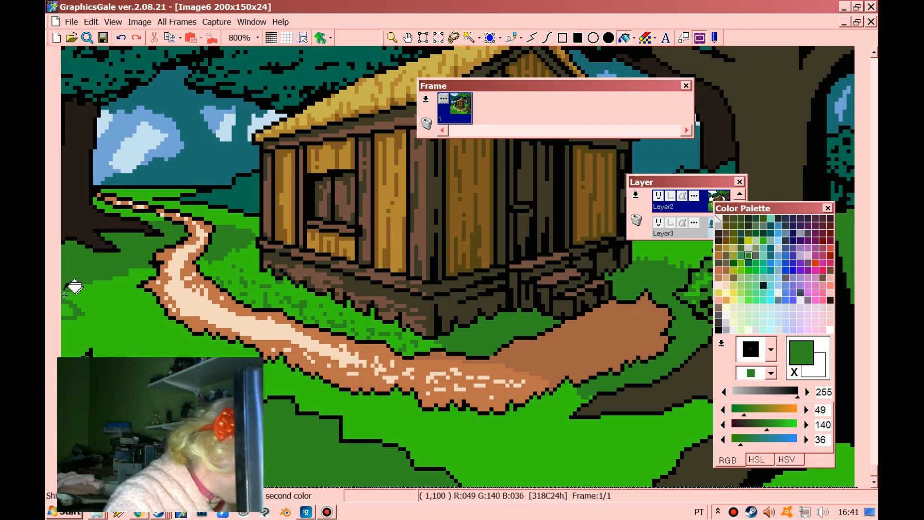
# Step: Shade the far grass around the path's distant end using the grass green (55, 202, 19) and dark green (49, 140, 36)
pyautogui.click(532, 37)
pyautogui.moveTo(130, 193); pyautogui.dragTo(260, 218)
pyautogui.rightClick(258, 218)
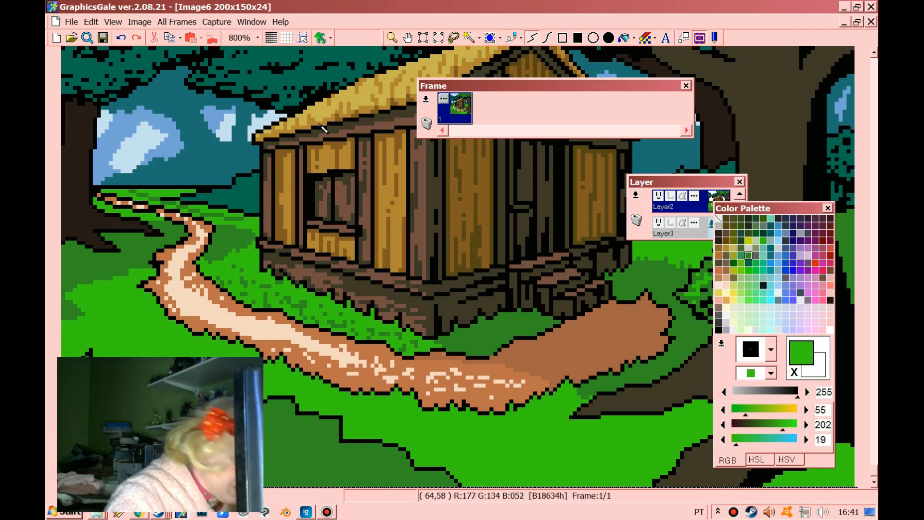
pyautogui.click(624, 37)
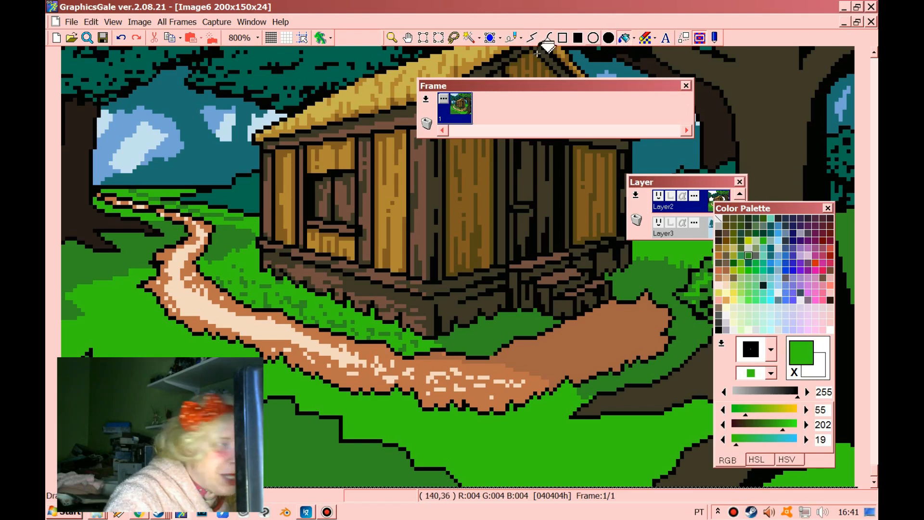
pyautogui.rightClick(214, 215)
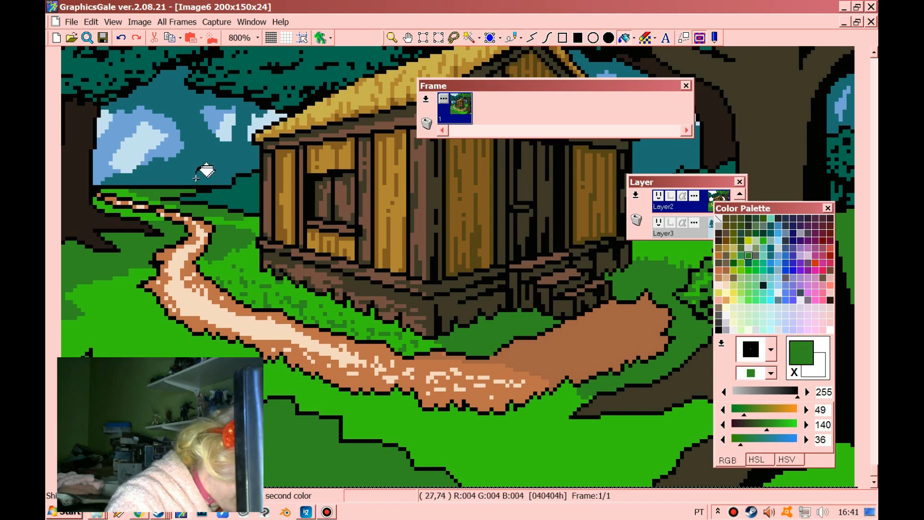
# Step: Move the preview window off the foreground grass and return to freehand line drawing
pyautogui.click(531, 38)
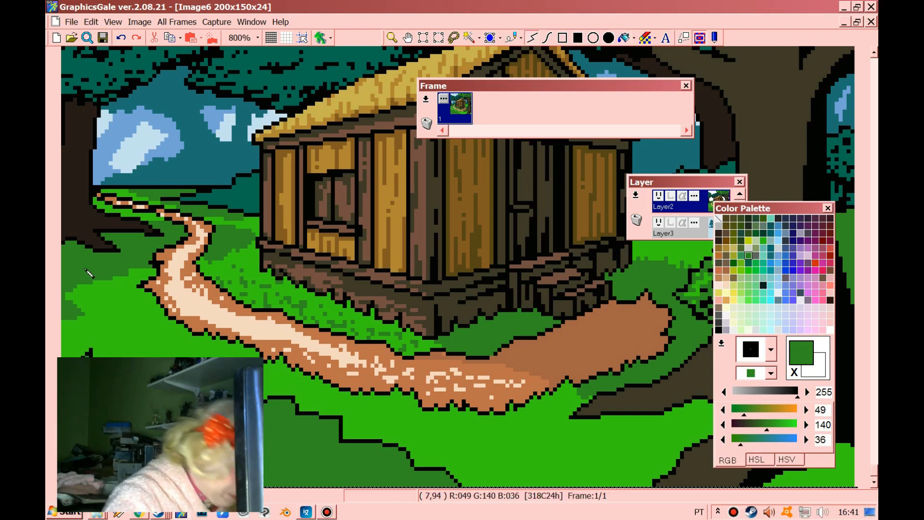
pyautogui.moveTo(152, 379); pyautogui.dragTo(150, 126)
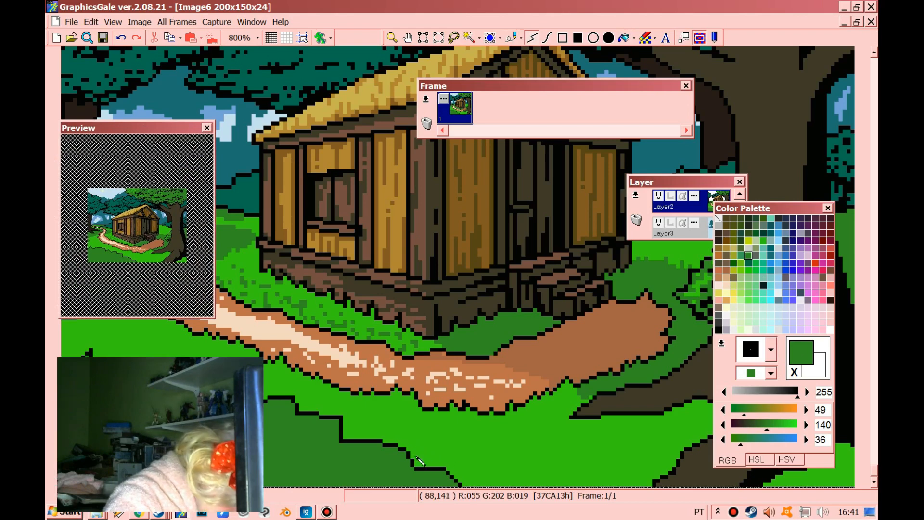
# Step: Outline a grass shadow from the bottom edge up to the path beside the large tree's root and fill it with dark green
pyautogui.click(493, 484)
pyautogui.click(519, 468)
pyautogui.click(500, 455)
pyautogui.click(497, 441)
pyautogui.click(522, 434)
pyautogui.click(539, 417)
pyautogui.moveTo(555, 415); pyautogui.dragTo(581, 394)
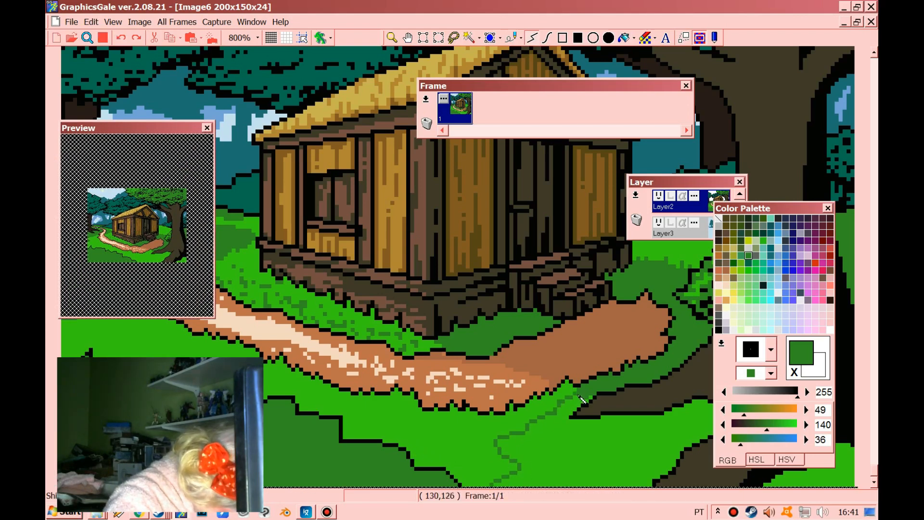
pyautogui.moveTo(589, 399); pyautogui.dragTo(591, 397)
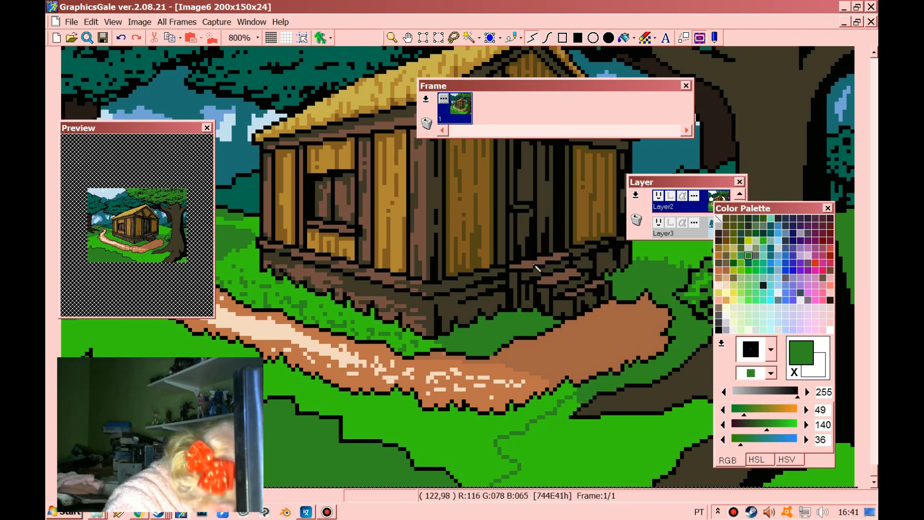
pyautogui.click(624, 38)
pyautogui.click(588, 423)
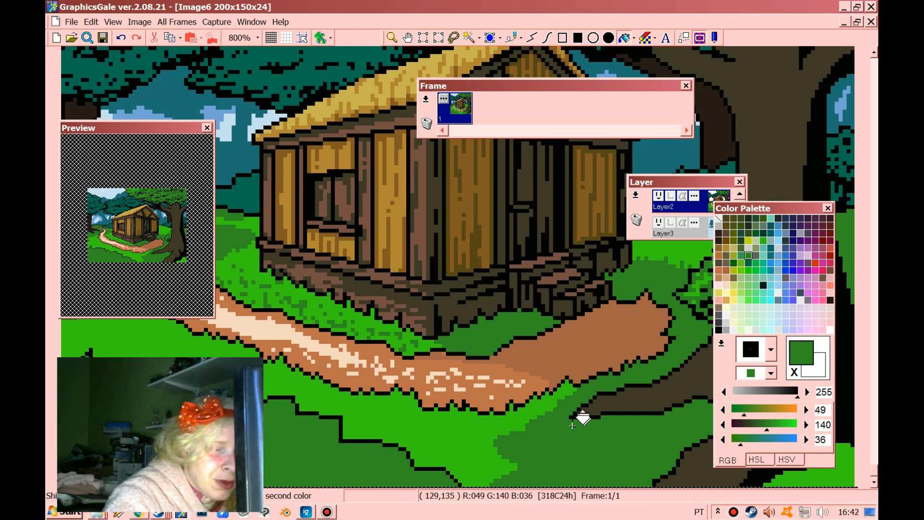
# Step: Draw dark green grass blades over the large tree's roots and fill the grass corner beyond its trunk with dark green
pyautogui.click(532, 38)
pyautogui.moveTo(596, 411)
pyautogui.mouseDown()
pyautogui.moveTo(595, 421)
pyautogui.moveTo(634, 413)
pyautogui.moveTo(637, 423)
pyautogui.moveTo(671, 416)
pyautogui.moveTo(683, 397)
pyautogui.moveTo(672, 416)
pyautogui.moveTo(687, 410)
pyautogui.moveTo(650, 418)
pyautogui.mouseUp()
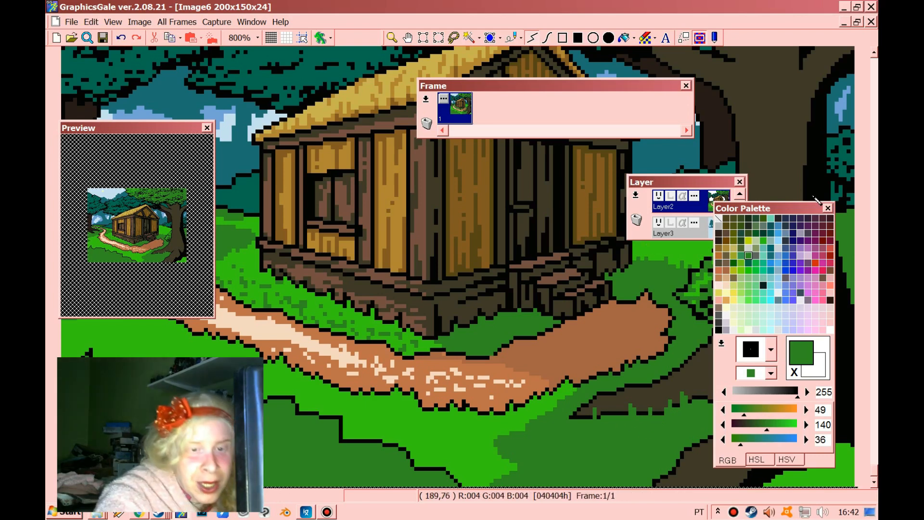
pyautogui.moveTo(794, 207); pyautogui.dragTo(416, 199)
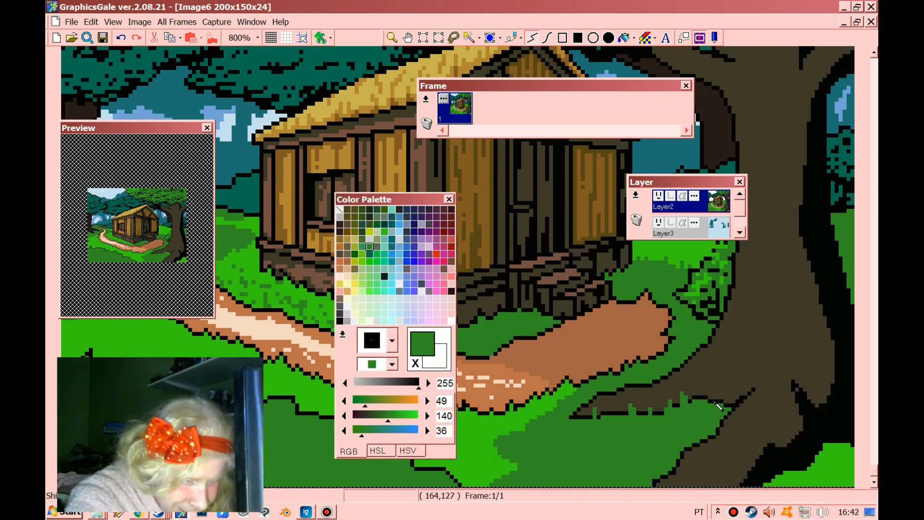
pyautogui.moveTo(789, 461); pyautogui.dragTo(793, 476)
pyautogui.click(793, 474)
pyautogui.moveTo(813, 445)
pyautogui.mouseDown()
pyautogui.moveTo(813, 473)
pyautogui.moveTo(846, 442)
pyautogui.moveTo(824, 449)
pyautogui.mouseUp()
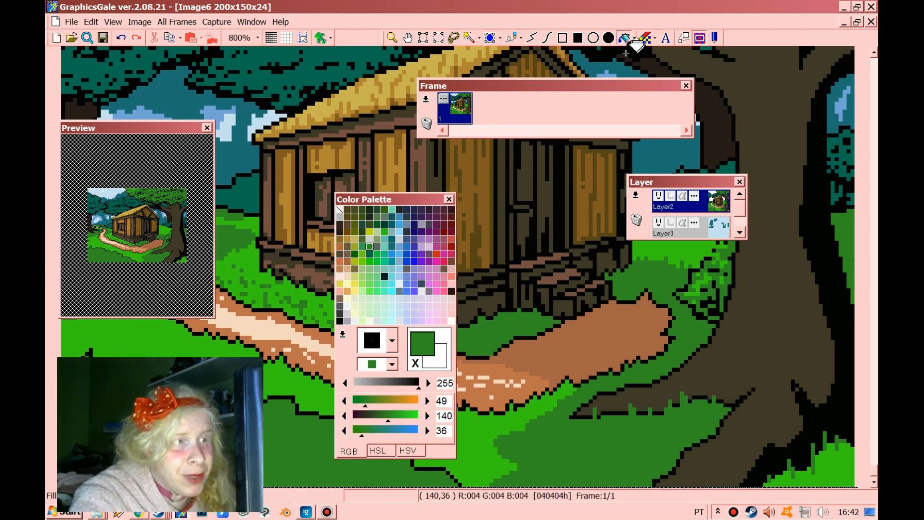
pyautogui.click(624, 37)
pyautogui.click(812, 473)
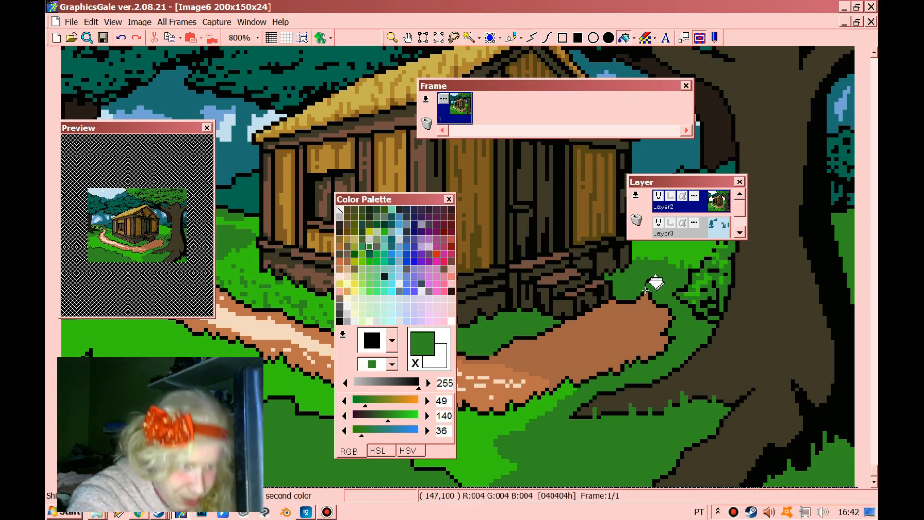
# Step: Scatter dark green flecks freehand over the bright grass between the house and the large tree
pyautogui.scroll(5, 703, 284)
pyautogui.scroll(-3, 703, 279)
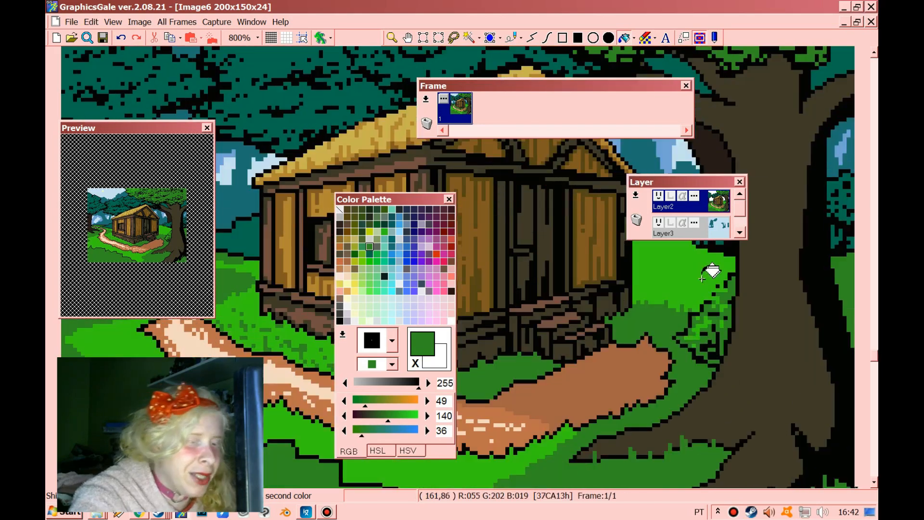
pyautogui.click(518, 39)
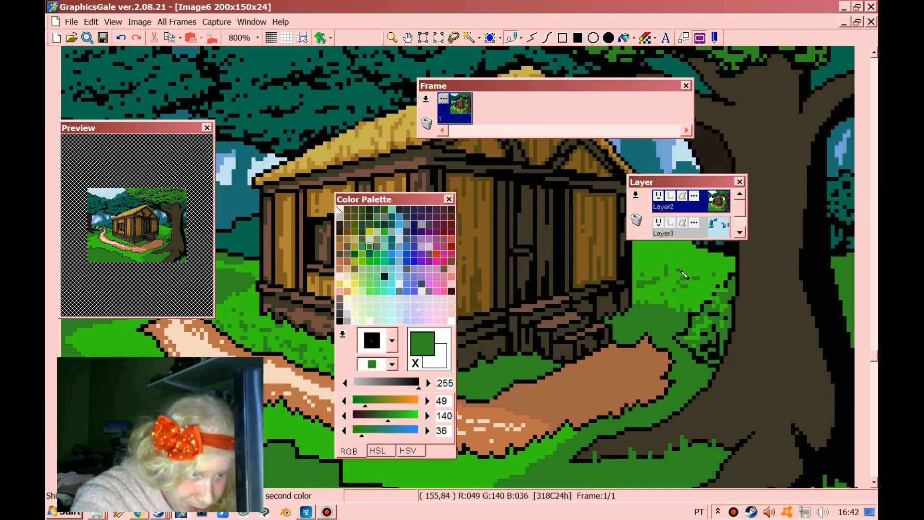
pyautogui.scroll(3, 718, 279)
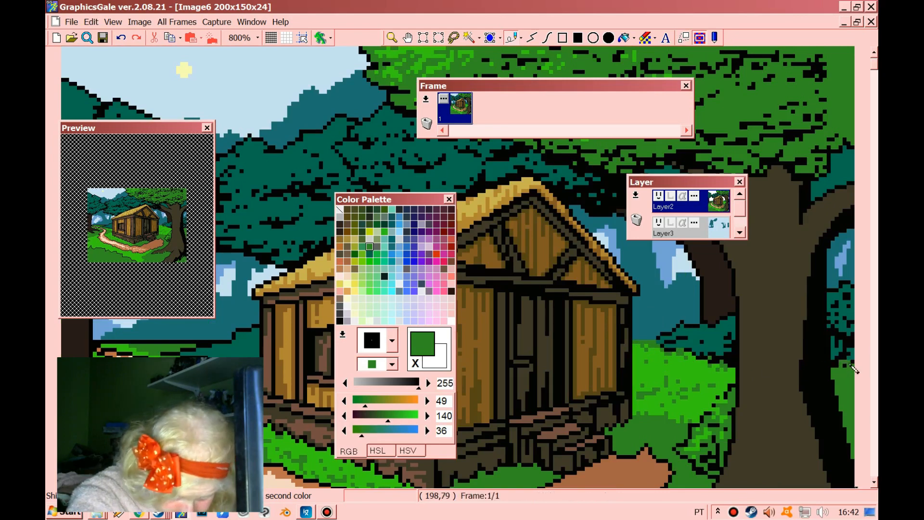
pyautogui.scroll(-3, 604, 227)
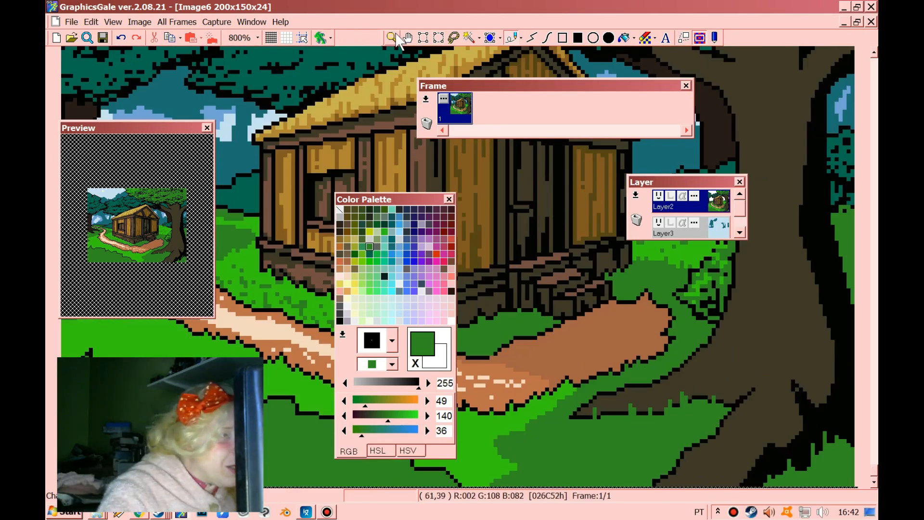
# Step: Zoom out to 500%, pick black (4, 4, 4) and draw leaf and stem lines freehand across the foreground bush
pyautogui.click(391, 38)
pyautogui.rightClick(261, 161)
pyautogui.rightClick(260, 171)
pyautogui.rightClick(259, 180)
pyautogui.moveTo(409, 199); pyautogui.dragTo(647, 194)
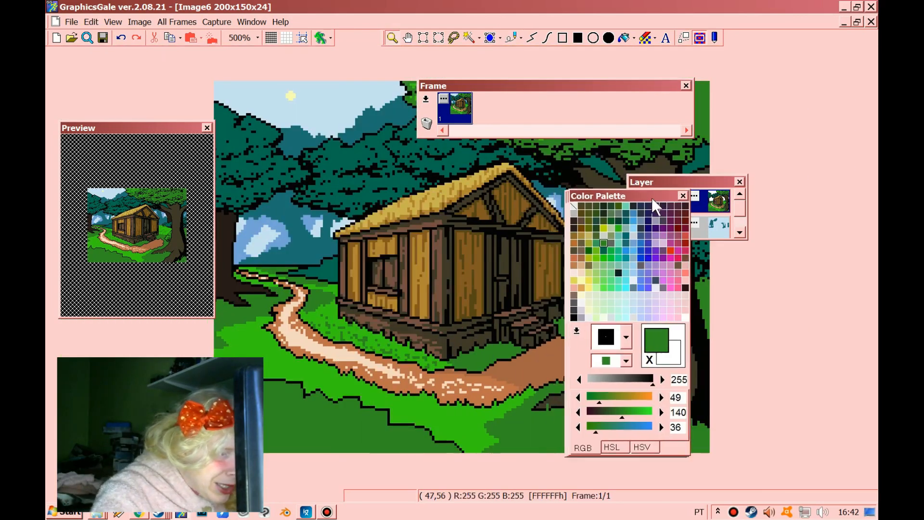
pyautogui.click(533, 39)
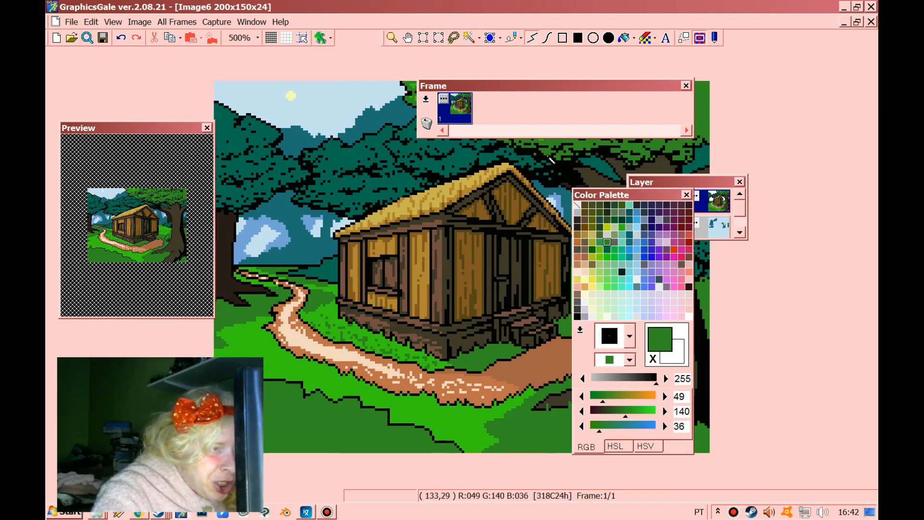
pyautogui.rightClick(538, 155)
pyautogui.click(513, 38)
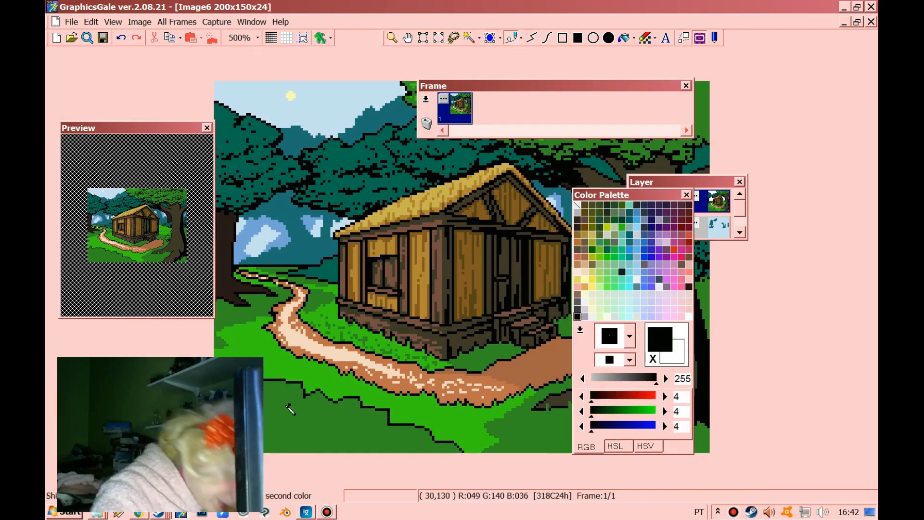
pyautogui.moveTo(280, 414); pyautogui.dragTo(287, 403)
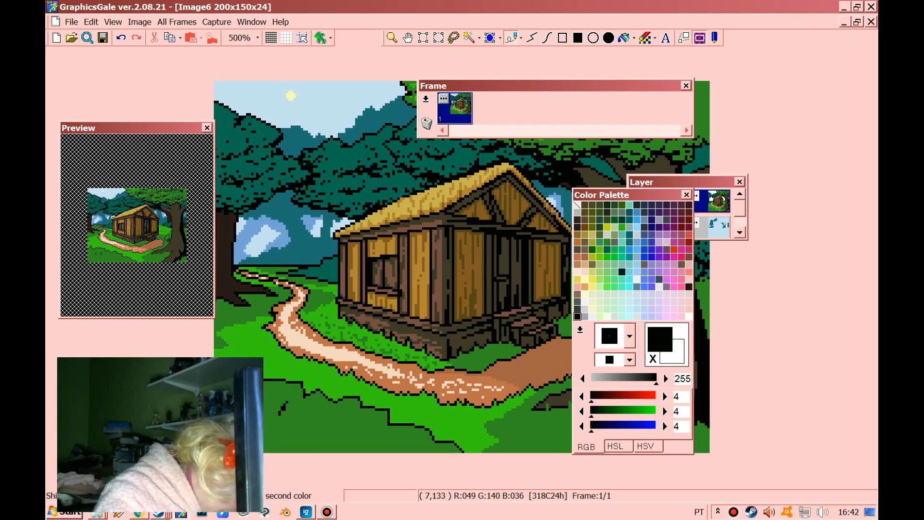
pyautogui.moveTo(302, 439); pyautogui.dragTo(280, 449)
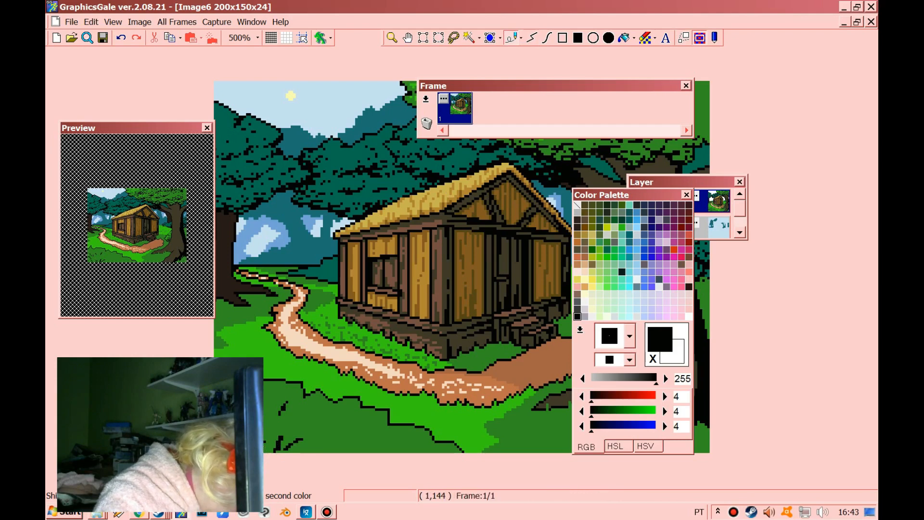
pyautogui.moveTo(319, 436)
pyautogui.mouseDown()
pyautogui.moveTo(318, 452)
pyautogui.moveTo(408, 447)
pyautogui.mouseUp()
pyautogui.moveTo(316, 418)
pyautogui.mouseDown()
pyautogui.moveTo(313, 431)
pyautogui.moveTo(330, 424)
pyautogui.moveTo(310, 434)
pyautogui.moveTo(301, 407)
pyautogui.moveTo(261, 417)
pyautogui.mouseUp()
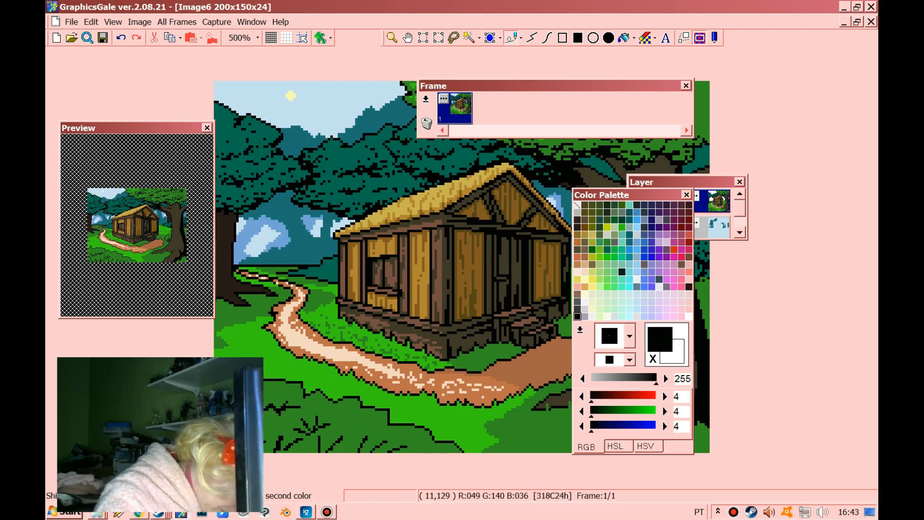
pyautogui.moveTo(269, 399)
pyautogui.mouseDown()
pyautogui.moveTo(291, 389)
pyautogui.moveTo(332, 403)
pyautogui.moveTo(334, 412)
pyautogui.mouseUp()
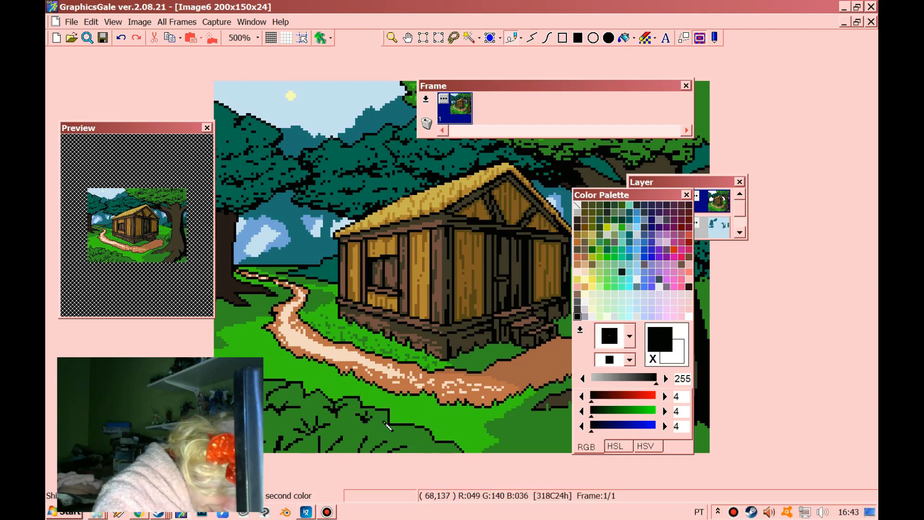
pyautogui.moveTo(390, 428)
pyautogui.mouseDown()
pyautogui.moveTo(424, 428)
pyautogui.moveTo(438, 448)
pyautogui.mouseUp()
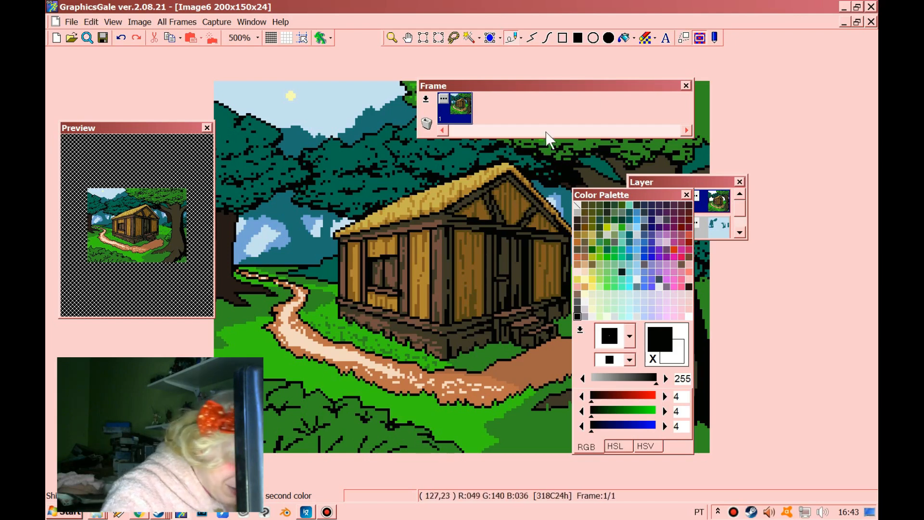
# Step: Highlight the foreground bush with the grass green (55, 202, 19) and texture the grass around the path with dark green (49, 140, 36)
pyautogui.moveTo(525, 86); pyautogui.dragTo(624, 132)
pyautogui.rightClick(374, 397)
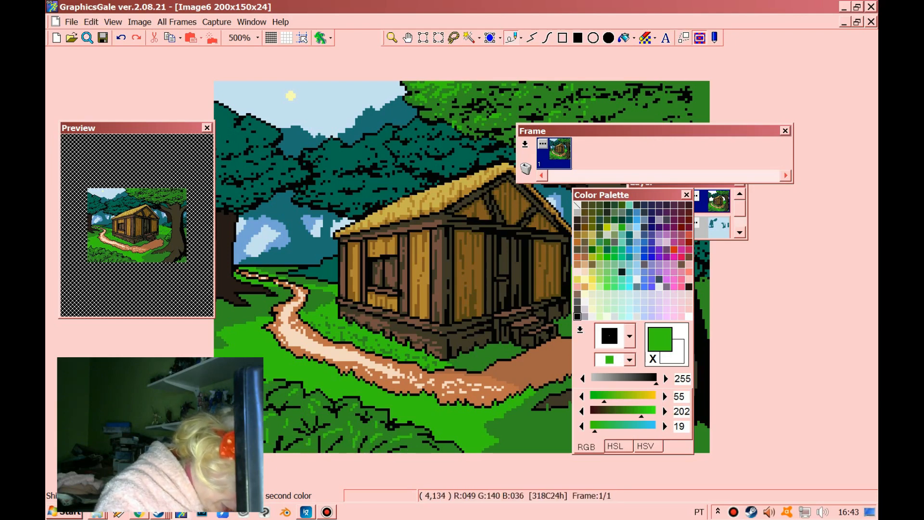
pyautogui.rightClick(222, 310)
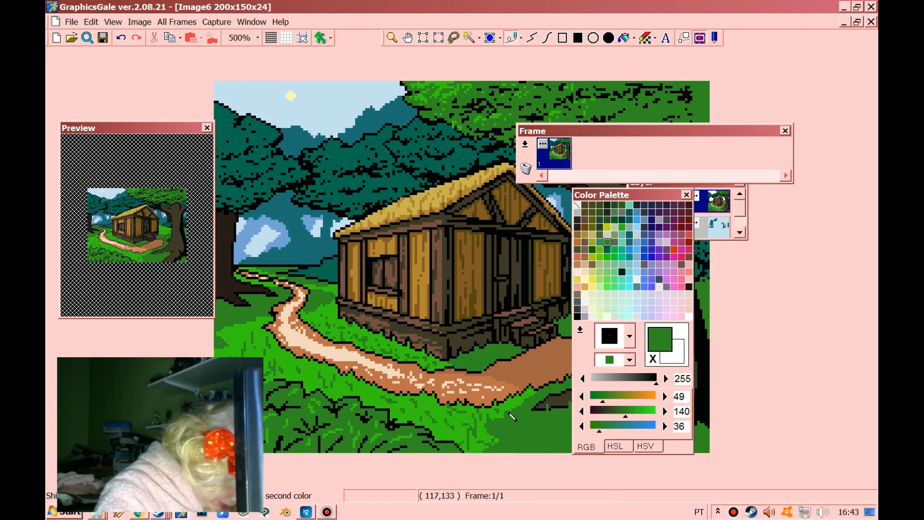
# Step: Choose light green (165, 236, 94) and add highlight blades to the grass along the path and between the house and the large tree
pyautogui.click(599, 279)
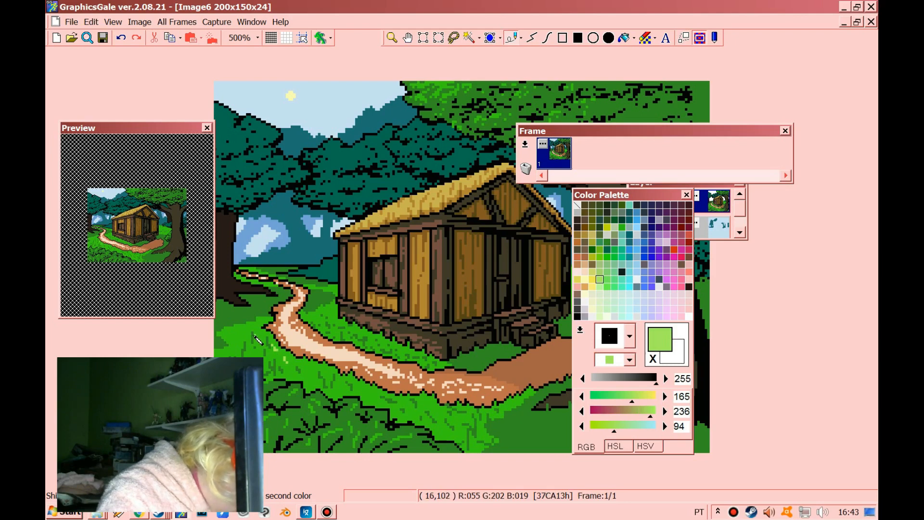
pyautogui.moveTo(242, 333)
pyautogui.mouseDown()
pyautogui.moveTo(241, 342)
pyautogui.moveTo(252, 339)
pyautogui.mouseUp()
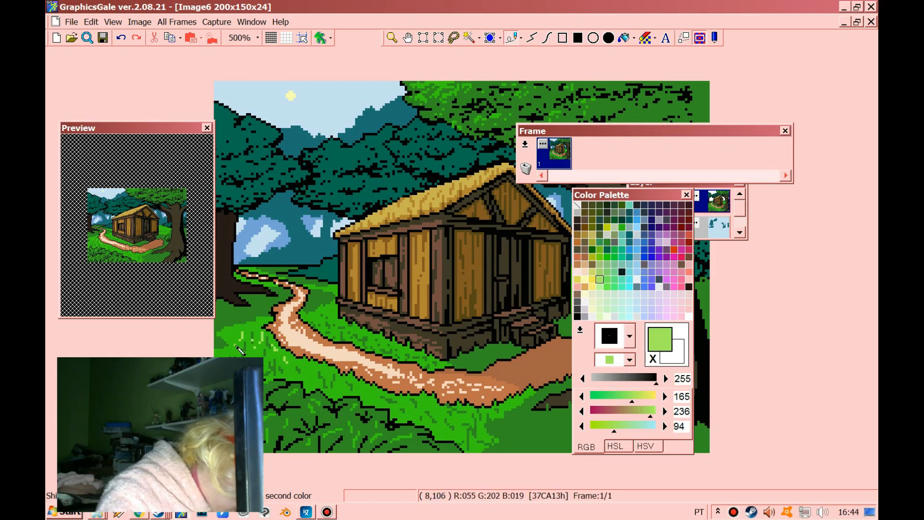
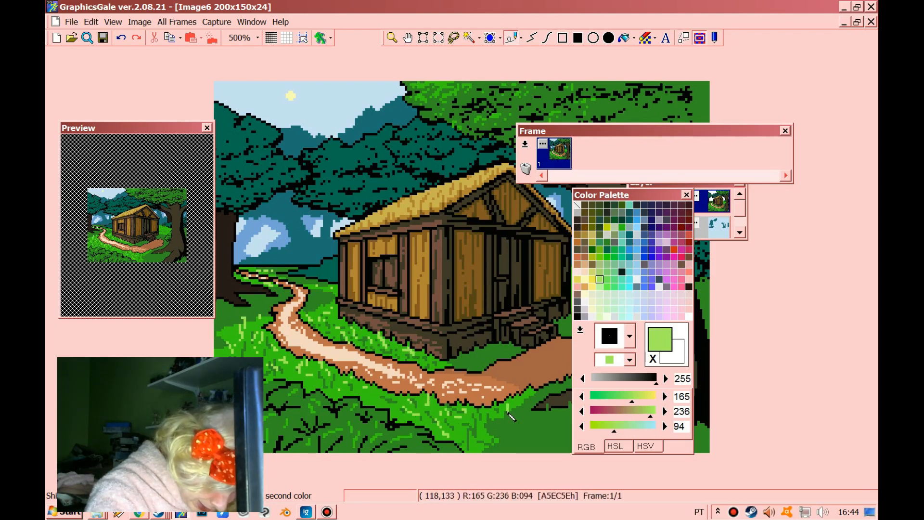
pyautogui.click(392, 38)
pyautogui.rightClick(405, 212)
pyautogui.rightClick(405, 212)
pyautogui.moveTo(657, 195)
pyautogui.mouseDown()
pyautogui.moveTo(761, 206)
pyautogui.moveTo(263, 187)
pyautogui.mouseUp()
pyautogui.click(500, 289)
pyautogui.click(515, 294)
pyautogui.click(515, 293)
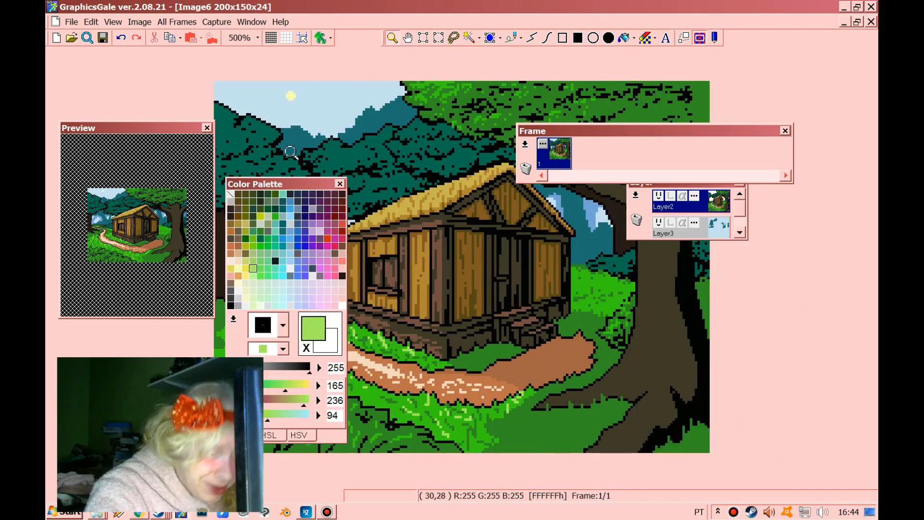
pyautogui.click(511, 38)
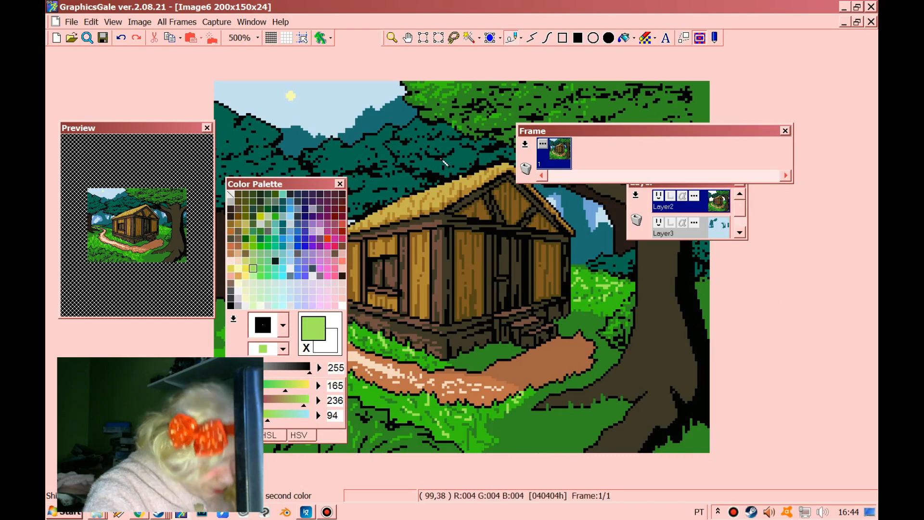
# Step: Choose the muted green (56, 156, 89) and dab leaf highlights across the crowns of the distant trees
pyautogui.moveTo(314, 182); pyautogui.dragTo(476, 178)
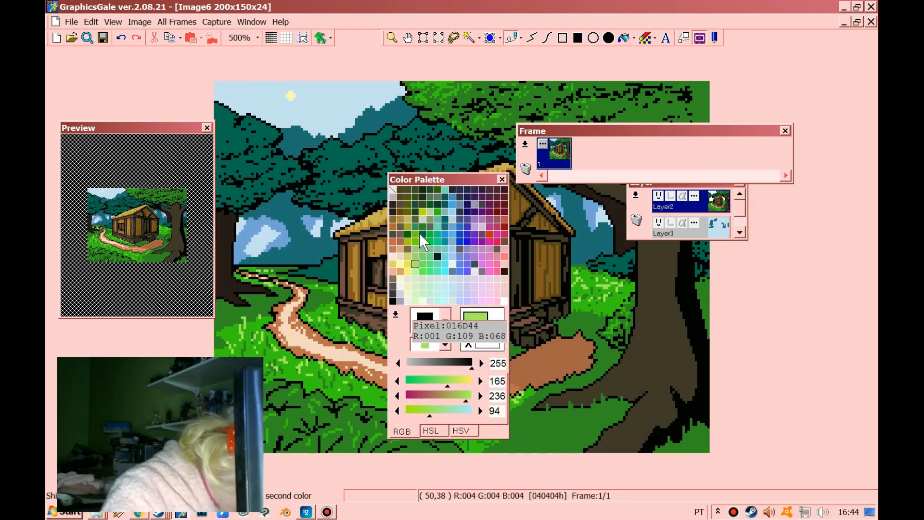
pyautogui.click(415, 226)
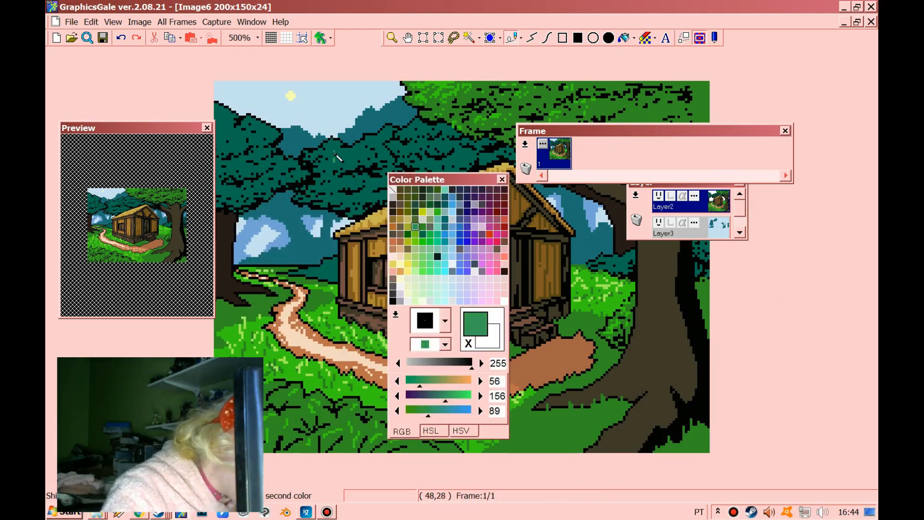
pyautogui.moveTo(326, 145); pyautogui.dragTo(331, 155)
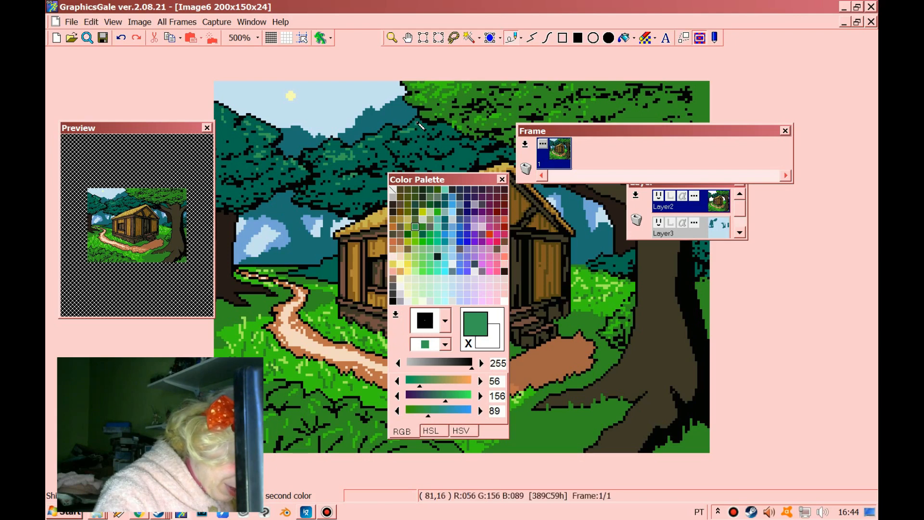
pyautogui.moveTo(454, 180); pyautogui.dragTo(592, 186)
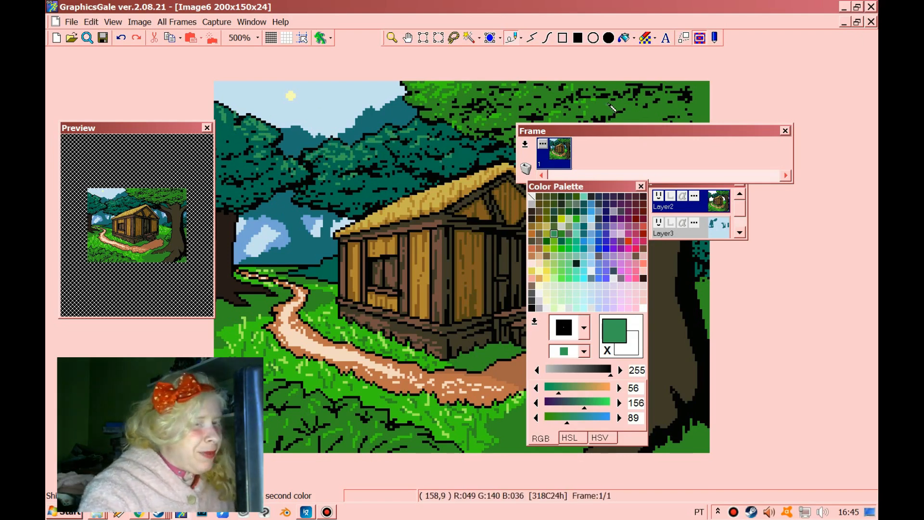
# Step: Move the Frame and Color Palette windows off the artwork and convert all frames to 8-bit color depth
pyautogui.doubleClick(616, 131)
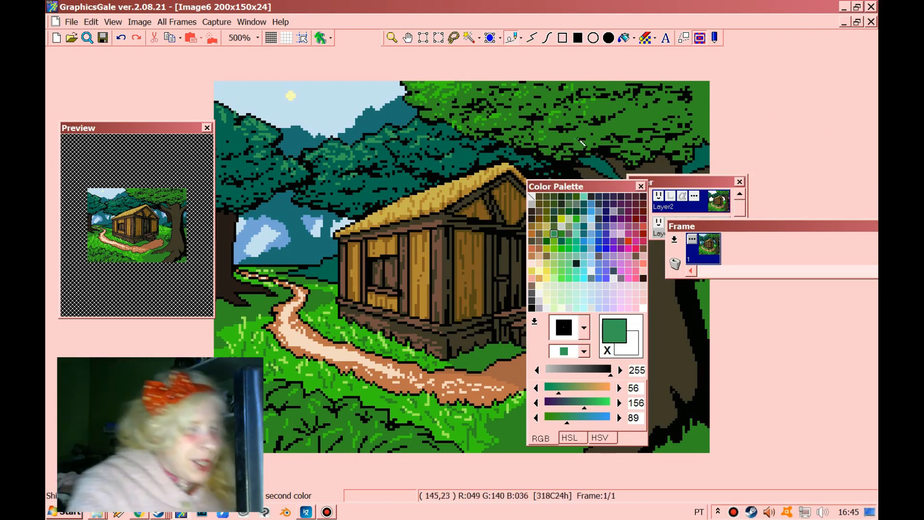
pyautogui.doubleClick(605, 183)
pyautogui.click(178, 21)
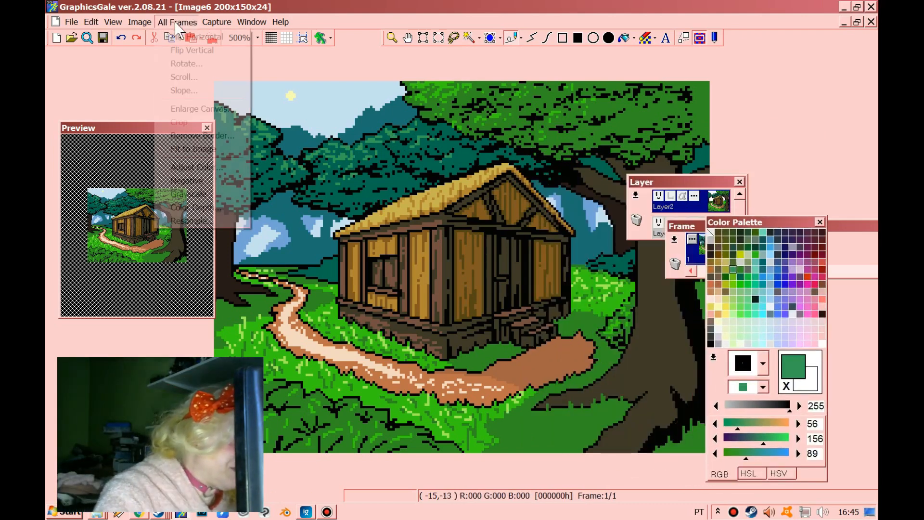
pyautogui.click(286, 218)
pyautogui.click(358, 260)
pyautogui.click(497, 333)
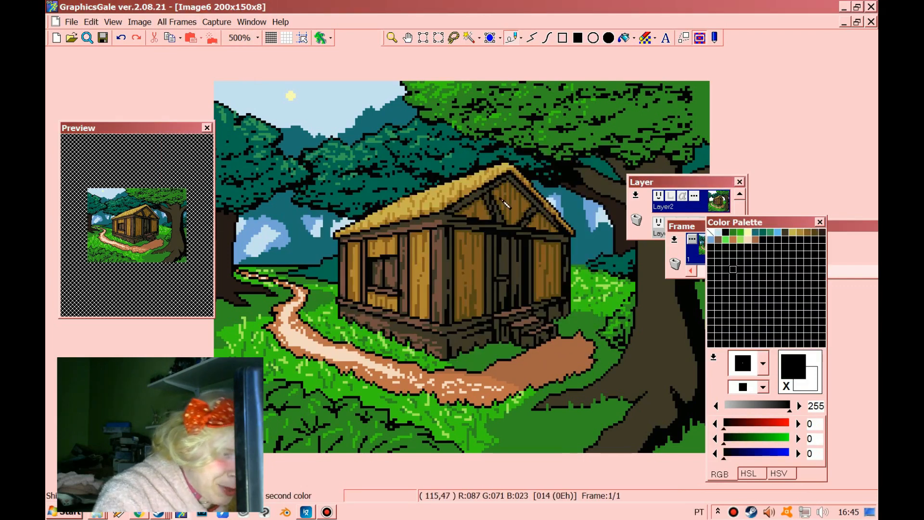
# Step: Change the brown path swatch (164, 99, 68) in the palette to a muted brown (131, 85, 75)
pyautogui.click(755, 239)
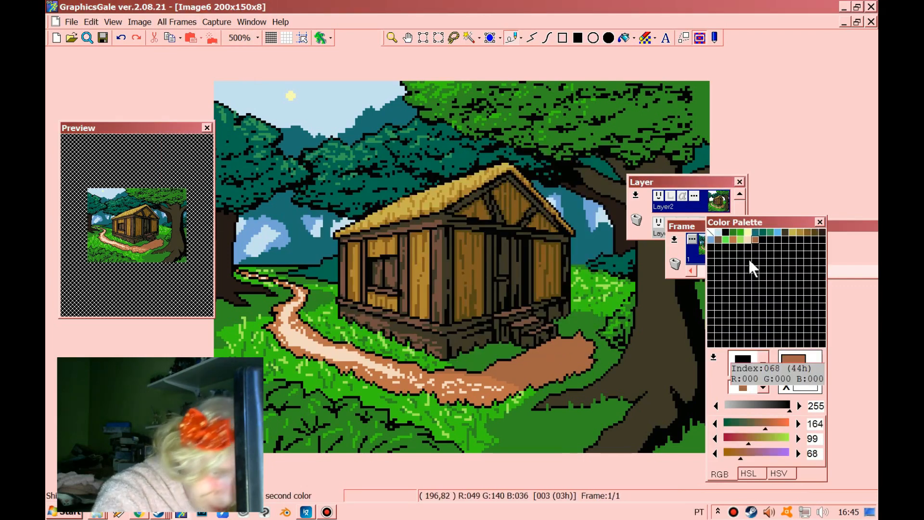
pyautogui.moveTo(743, 224); pyautogui.dragTo(546, 217)
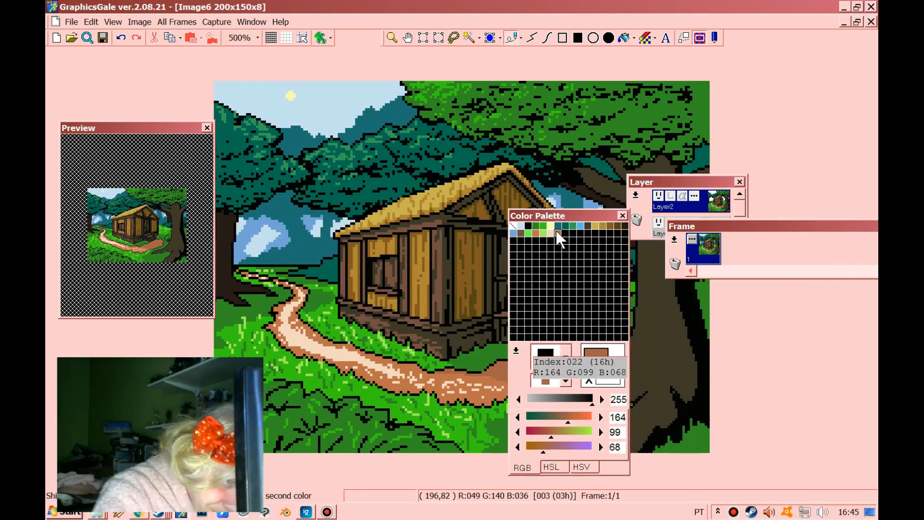
pyautogui.doubleClick(557, 232)
pyautogui.click(474, 218)
pyautogui.click(618, 199)
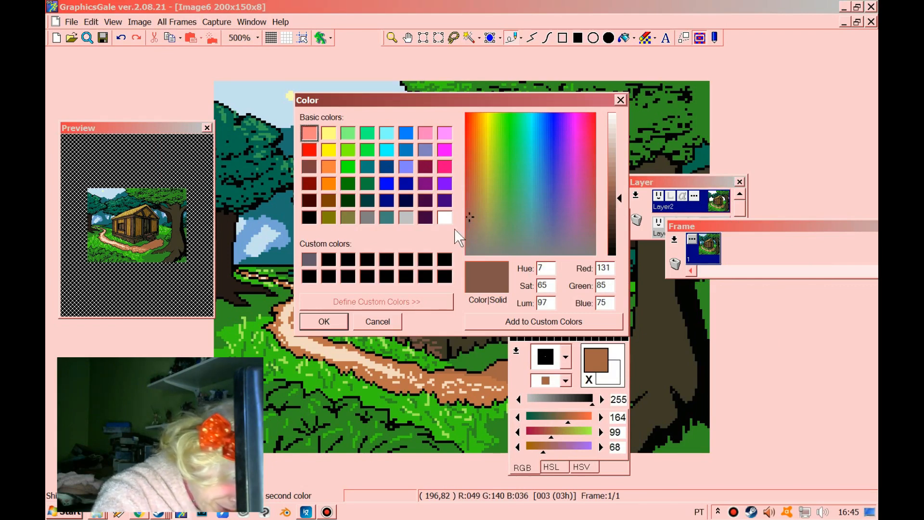
pyautogui.click(340, 322)
pyautogui.moveTo(555, 214); pyautogui.dragTo(712, 219)
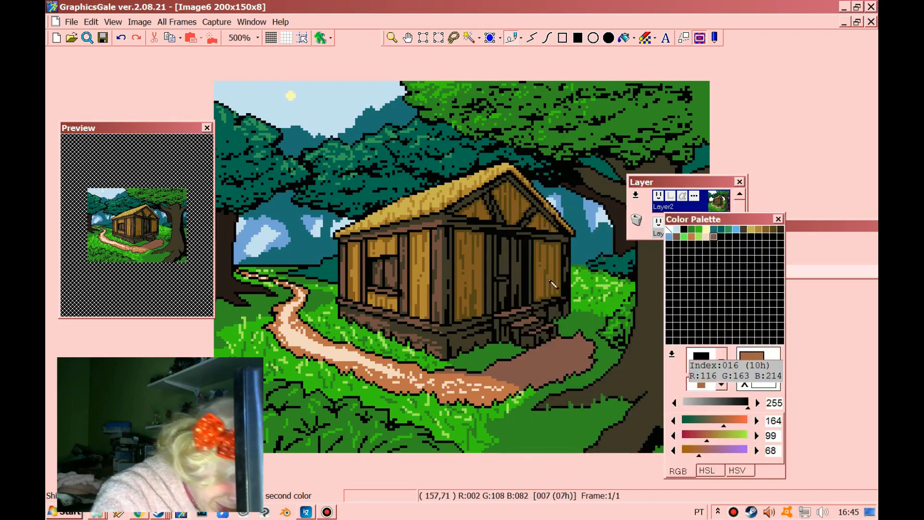
# Step: Recolor the path's pale cream highlight swatch to light orange (239, 191, 133)
pyautogui.click(692, 236)
pyautogui.rightClick(351, 362)
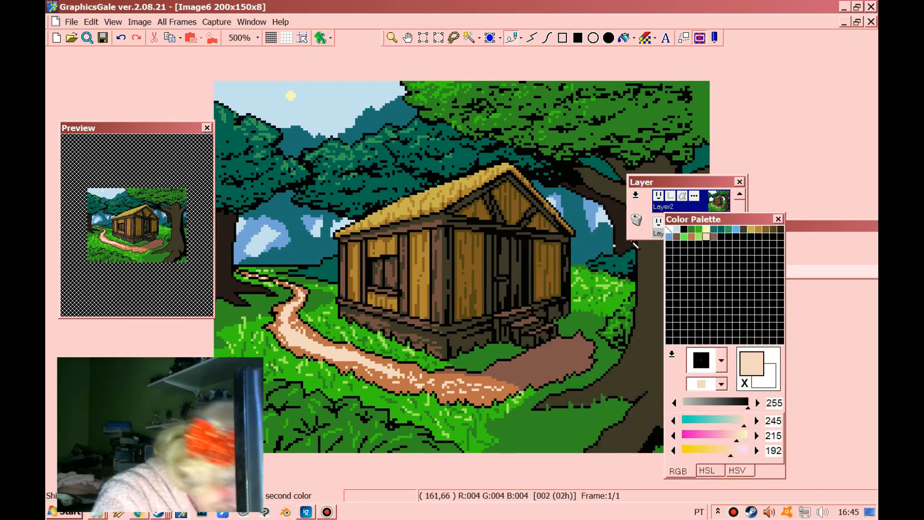
pyautogui.doubleClick(707, 236)
pyautogui.click(478, 145)
pyautogui.moveTo(617, 146); pyautogui.dragTo(620, 152)
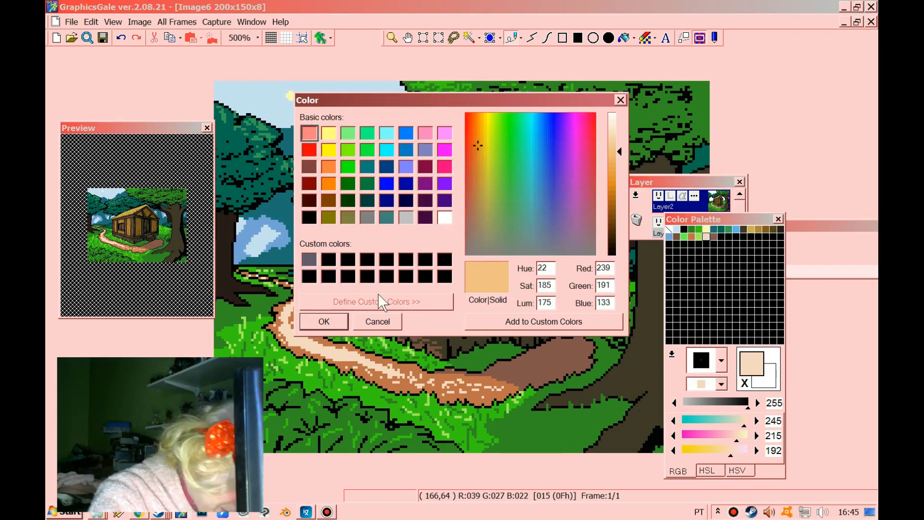
pyautogui.click(343, 322)
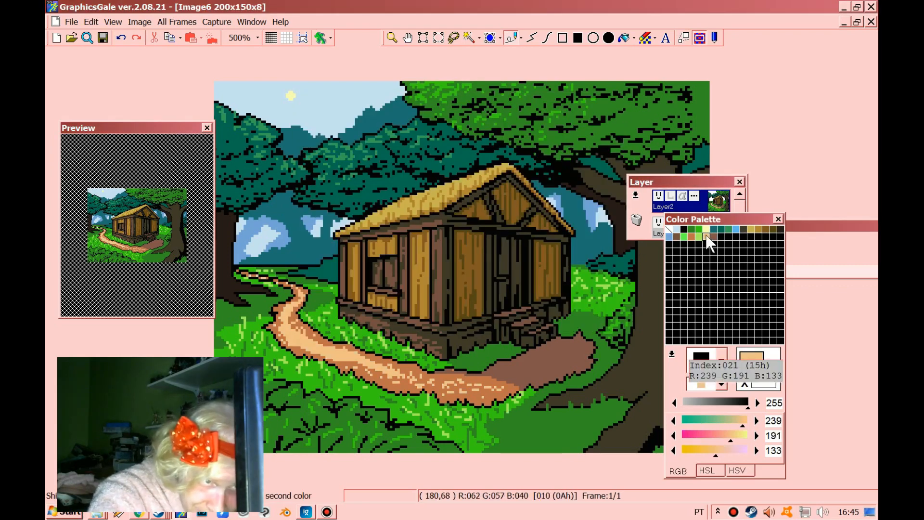
# Step: Darken the path's highlight swatch in two passes, through (236, 181, 113) to a deeper orange
pyautogui.doubleClick(706, 236)
pyautogui.click(617, 158)
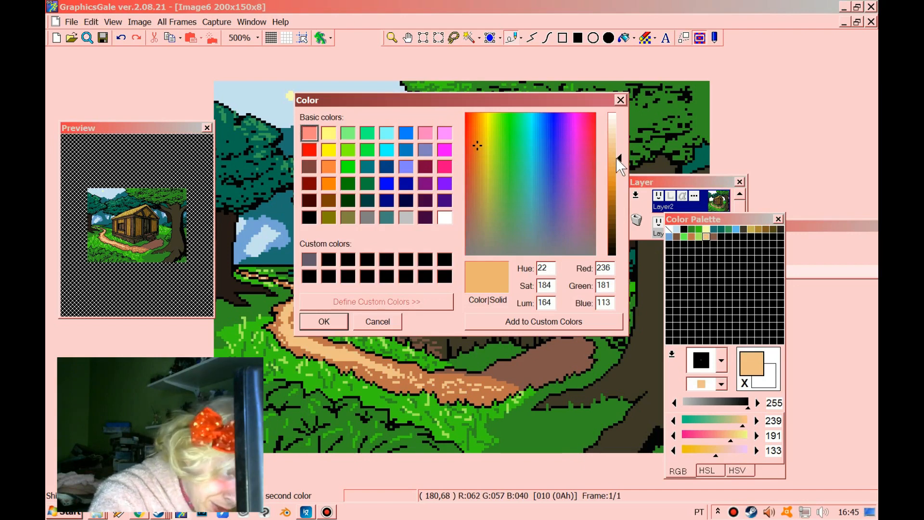
pyautogui.click(321, 323)
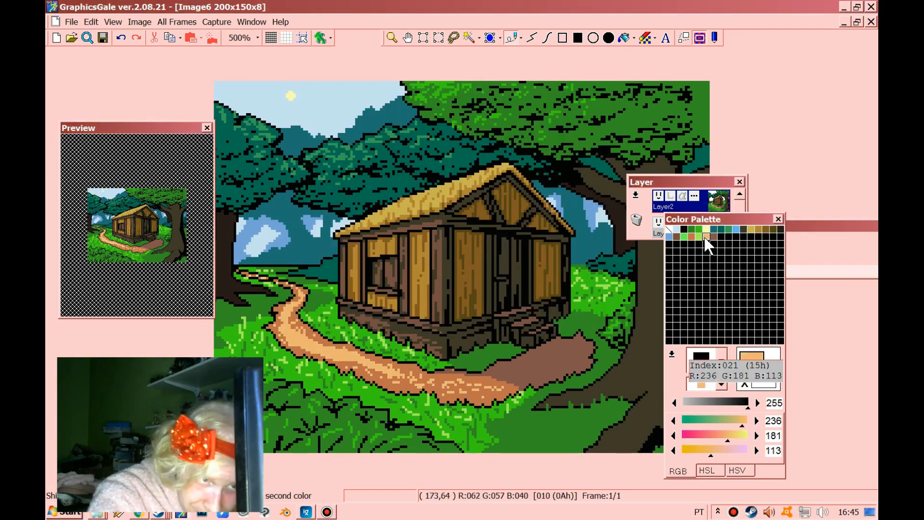
pyautogui.doubleClick(705, 237)
pyautogui.click(618, 168)
pyautogui.click(341, 318)
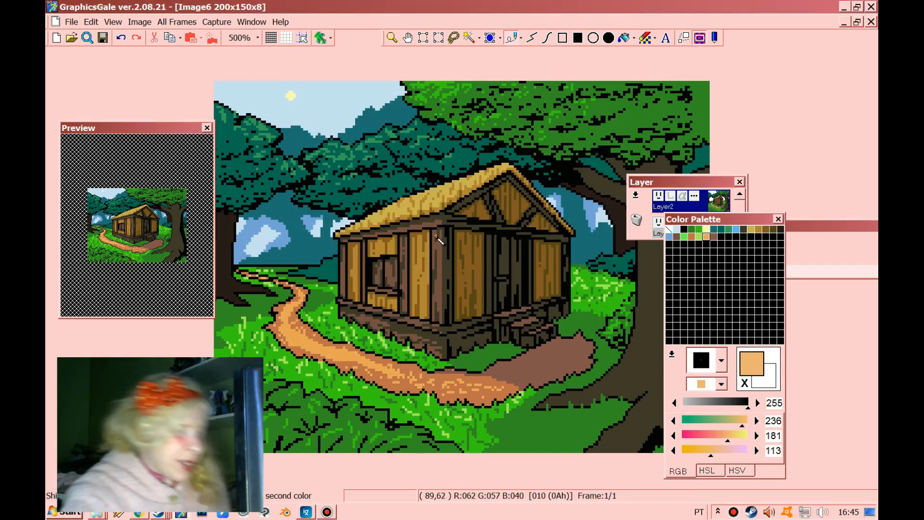
# Step: Move the Layer window off the large tree and reduce the saturation of the bright grass green in the palette
pyautogui.moveTo(677, 187); pyautogui.dragTo(248, 374)
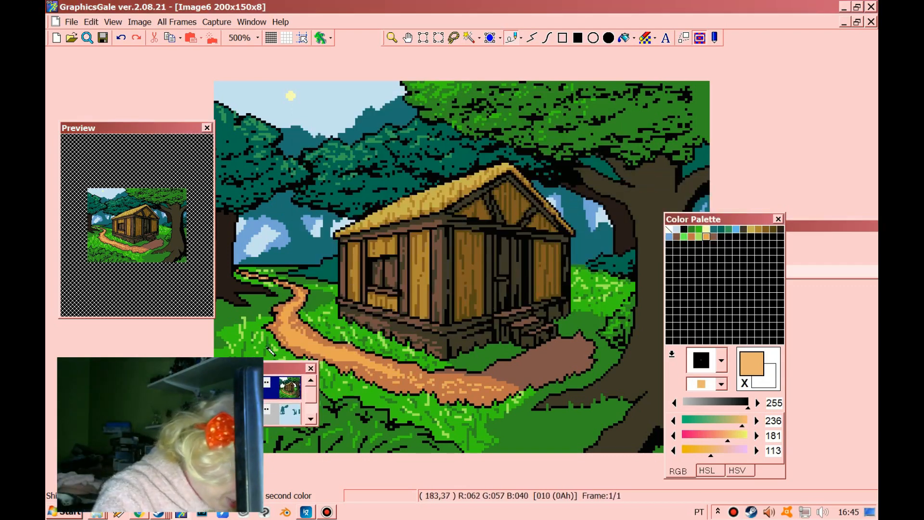
pyautogui.rightClick(608, 312)
pyautogui.doubleClick(699, 231)
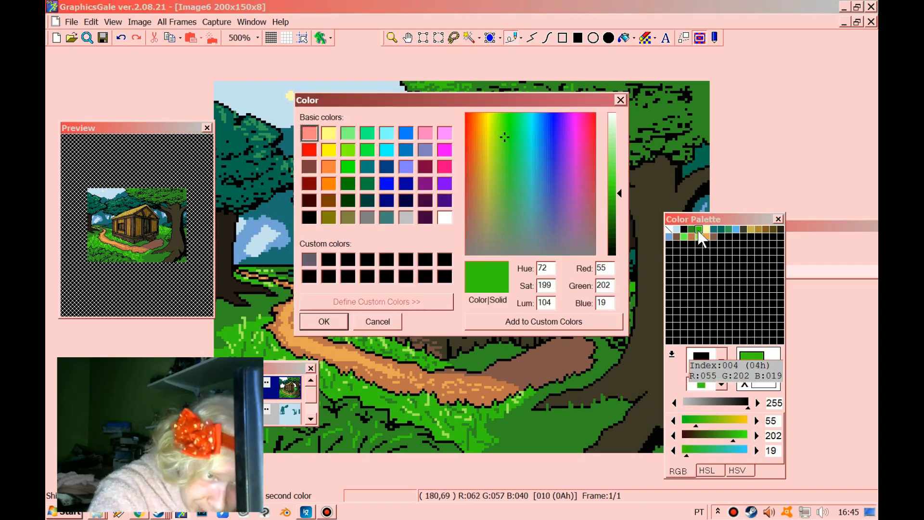
pyautogui.click(503, 164)
pyautogui.moveTo(617, 191); pyautogui.dragTo(617, 194)
pyautogui.click(342, 318)
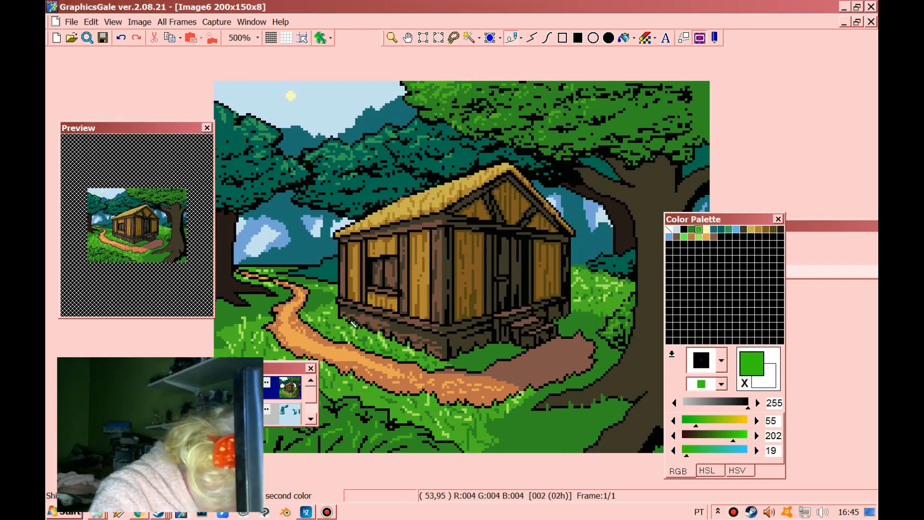
# Step: Change the light green of the grass highlights to a darker, less saturated yellow-green
pyautogui.rightClick(610, 292)
pyautogui.doubleClick(700, 236)
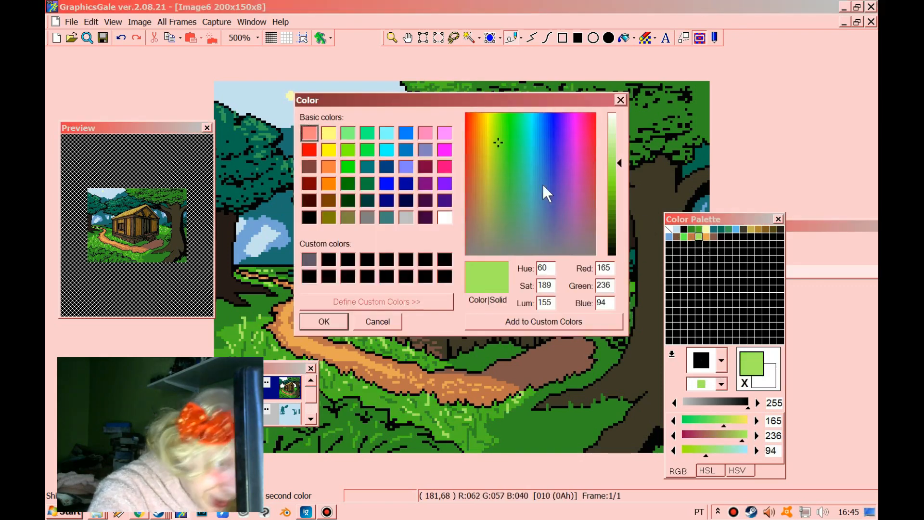
pyautogui.click(492, 162)
pyautogui.click(613, 178)
pyautogui.click(337, 322)
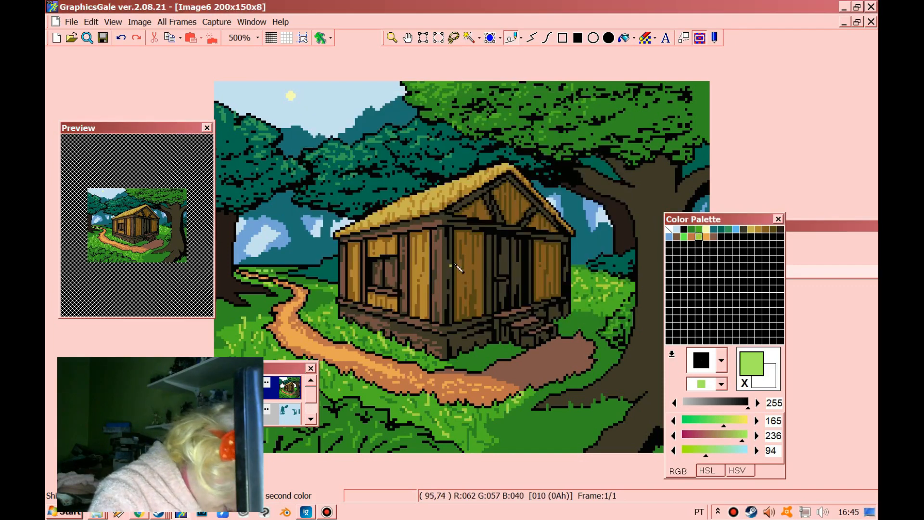
# Step: Recolor the dark green of the grass and large tree's crown to a cooler green (35, 122, 46)
pyautogui.click(691, 230)
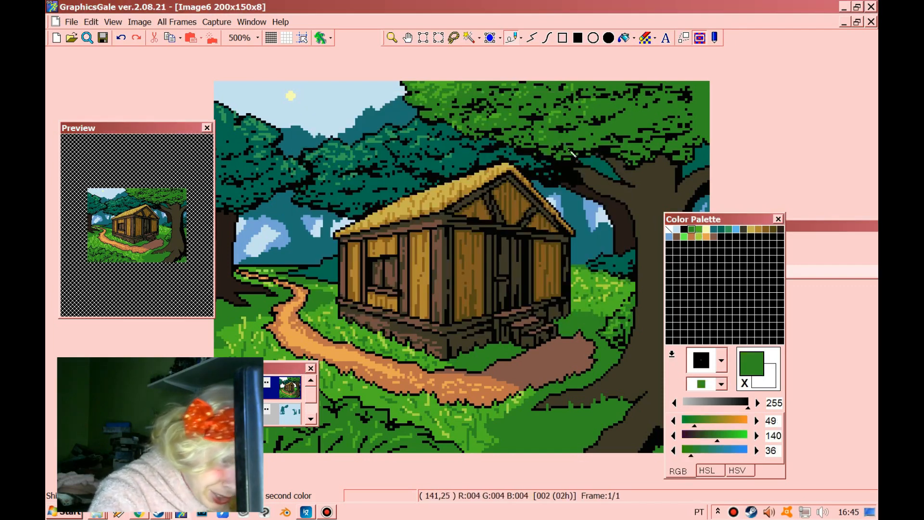
pyautogui.doubleClick(693, 230)
pyautogui.click(513, 177)
pyautogui.click(618, 211)
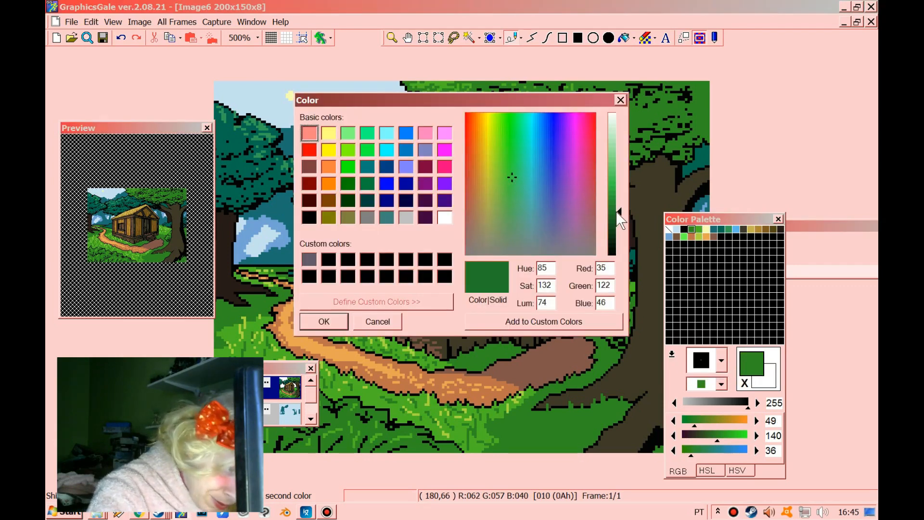
pyautogui.click(341, 317)
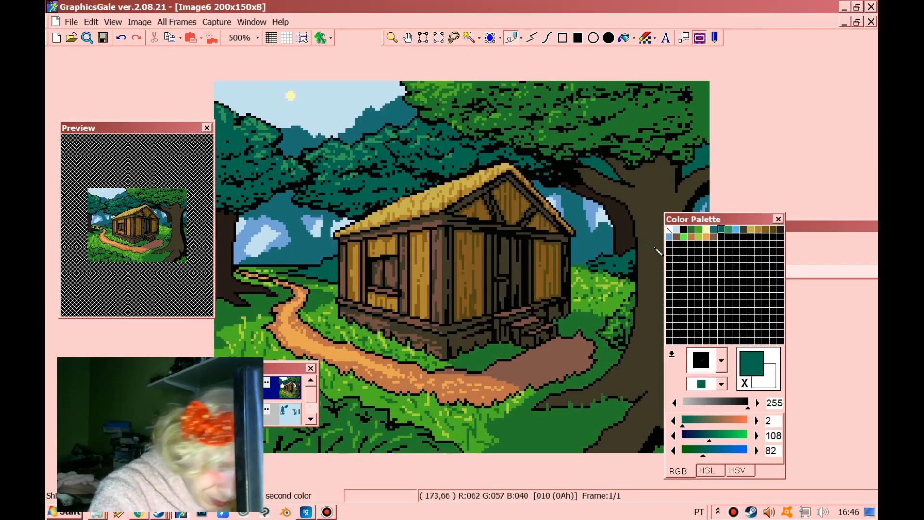
# Step: Adjust the teal of the distant tree crowns to a slightly less saturated tone (12, 107, 86)
pyautogui.doubleClick(721, 230)
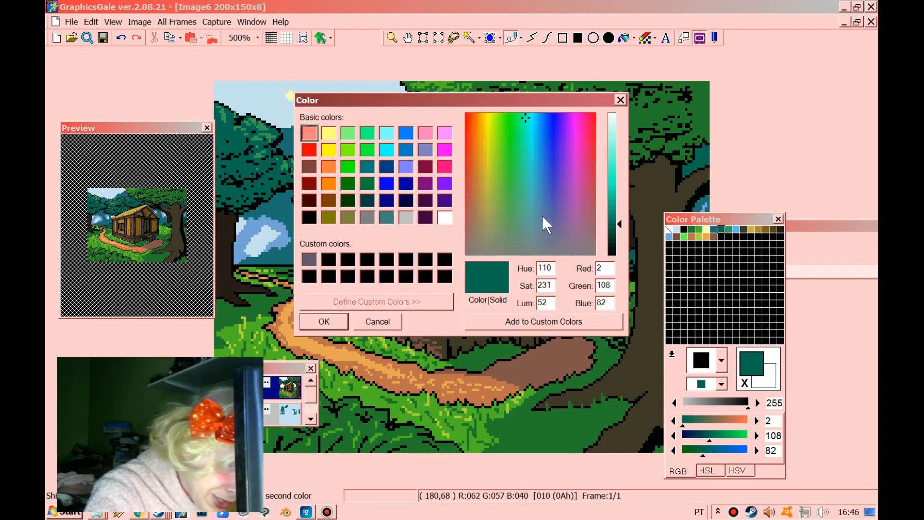
pyautogui.click(526, 141)
pyautogui.click(621, 230)
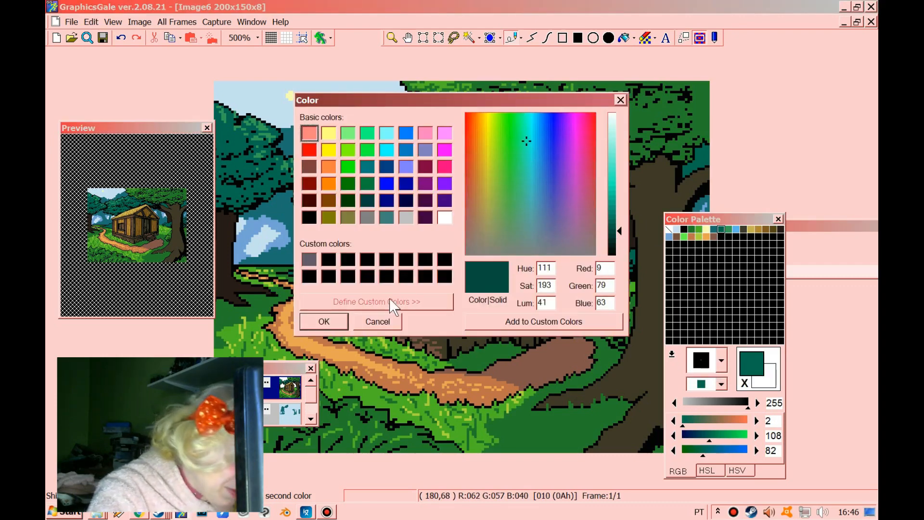
pyautogui.click(330, 320)
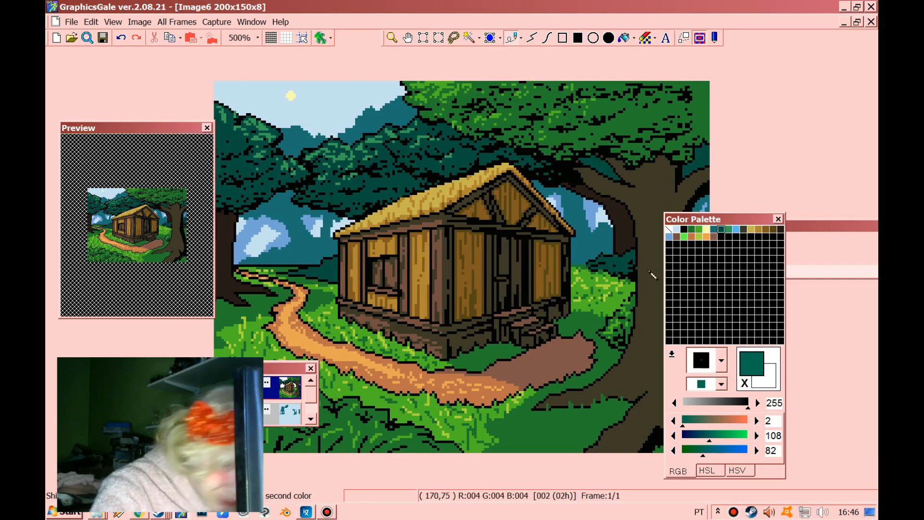
pyautogui.doubleClick(721, 228)
pyautogui.click(617, 222)
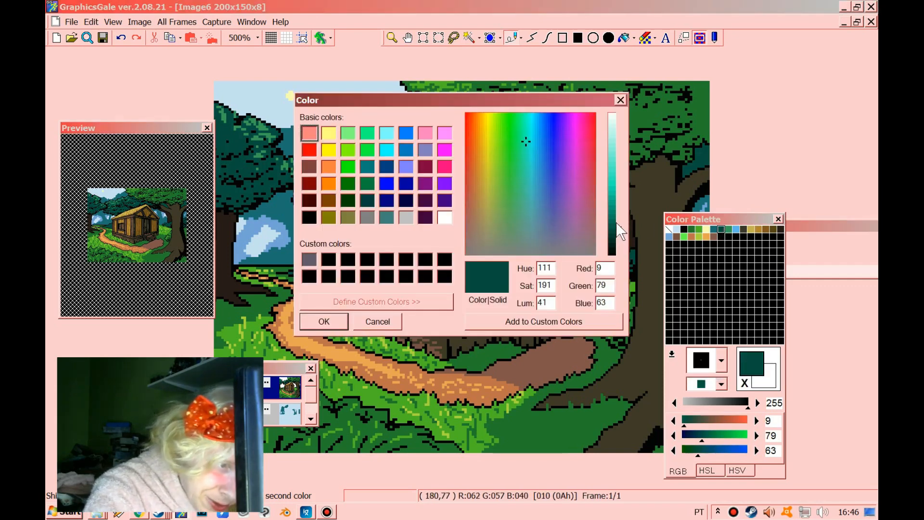
pyautogui.click(324, 324)
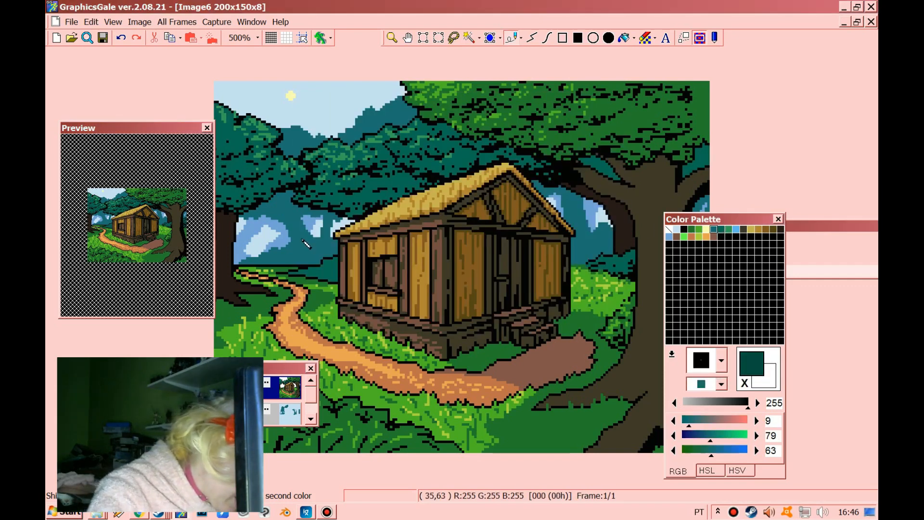
# Step: Desaturate the far background foliage's teal to (62, 104, 108) and lighten it slightly
pyautogui.doubleClick(714, 229)
pyautogui.click(535, 200)
pyautogui.click(612, 208)
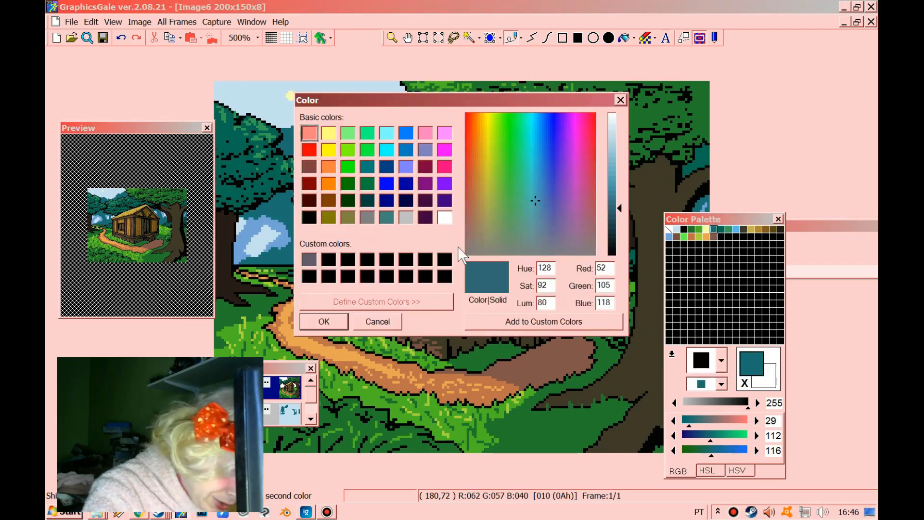
pyautogui.click(320, 327)
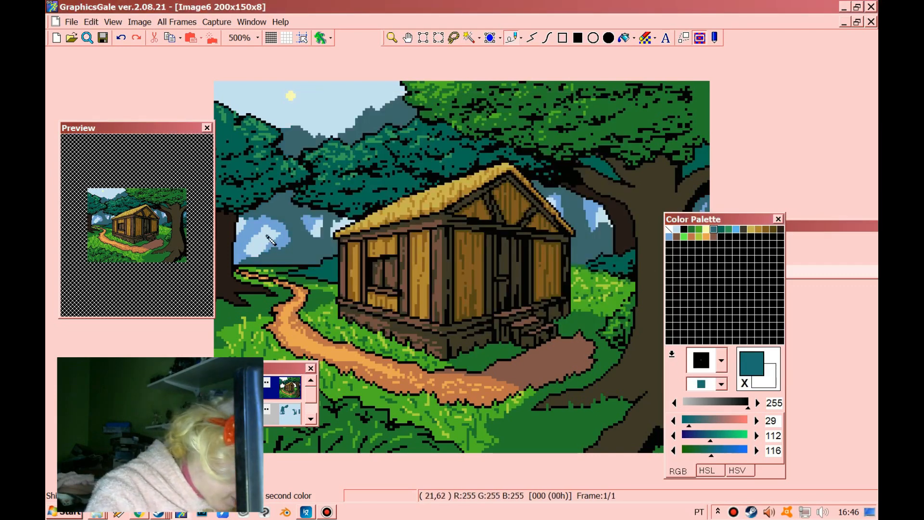
pyautogui.doubleClick(714, 229)
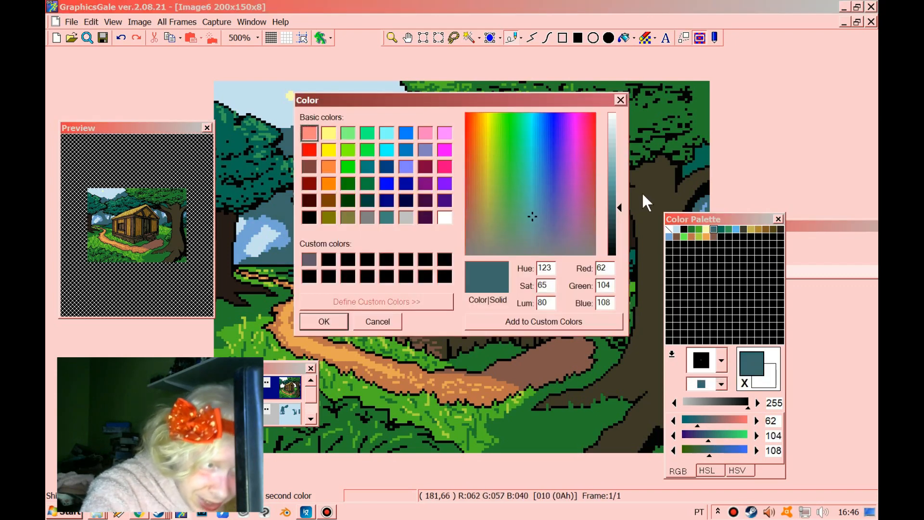
pyautogui.click(612, 200)
pyautogui.click(323, 321)
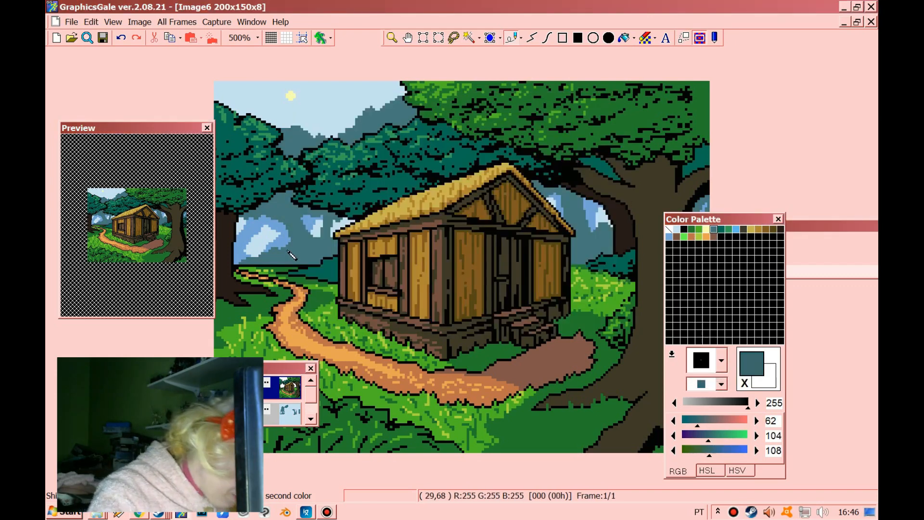
# Step: Sample the blue of the light gaps between the trees and recolor it to grey-blue (150, 166, 180)
pyautogui.rightClick(285, 241)
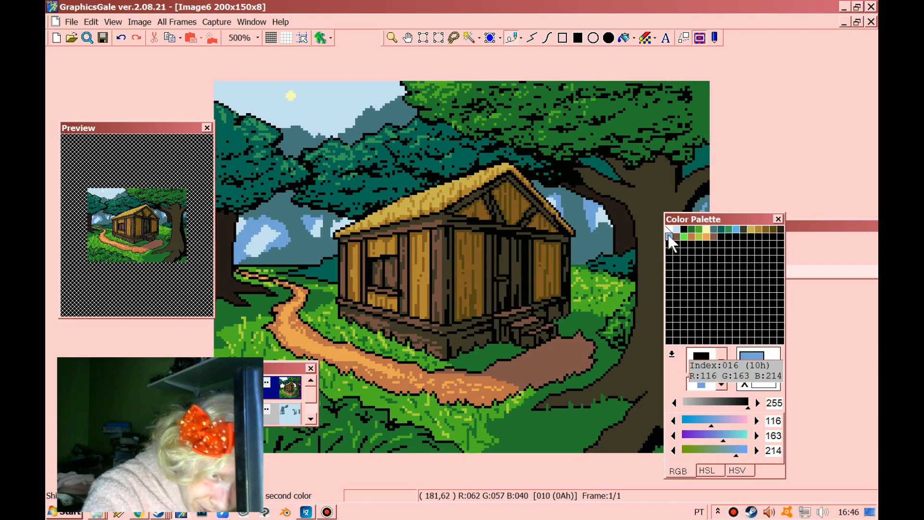
pyautogui.doubleClick(668, 233)
pyautogui.click(542, 232)
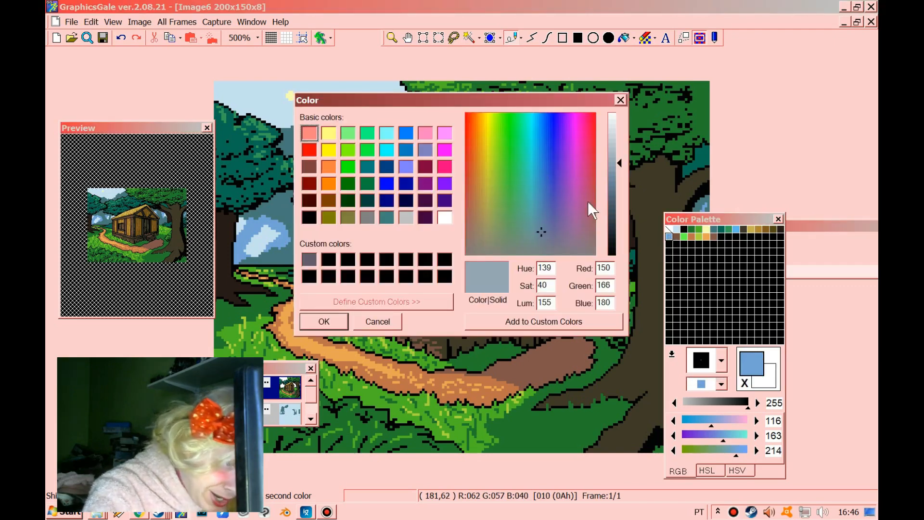
pyautogui.click(323, 321)
# Step: Check the recolored scene at reduced size and move the Color Palette and Frame windows away from the large tree's trunk
pyautogui.scroll(-4, 406, 85)
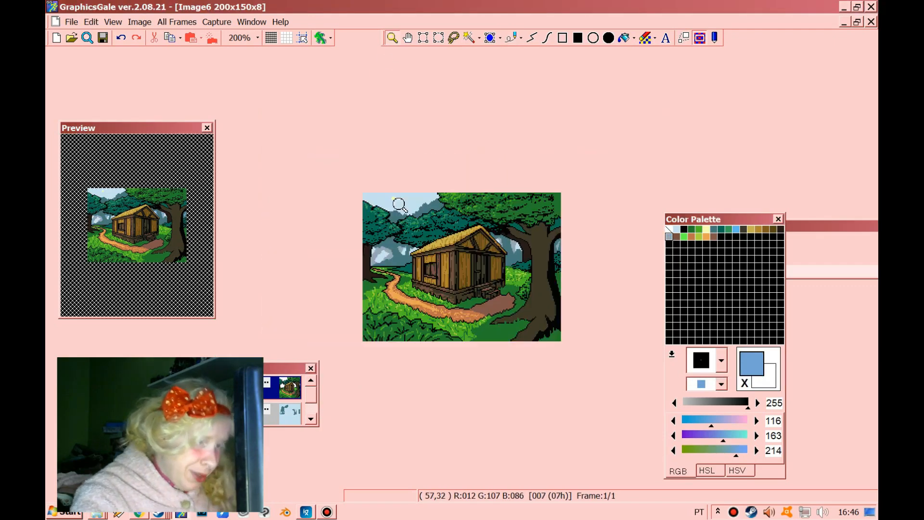
pyautogui.moveTo(703, 219); pyautogui.dragTo(147, 116)
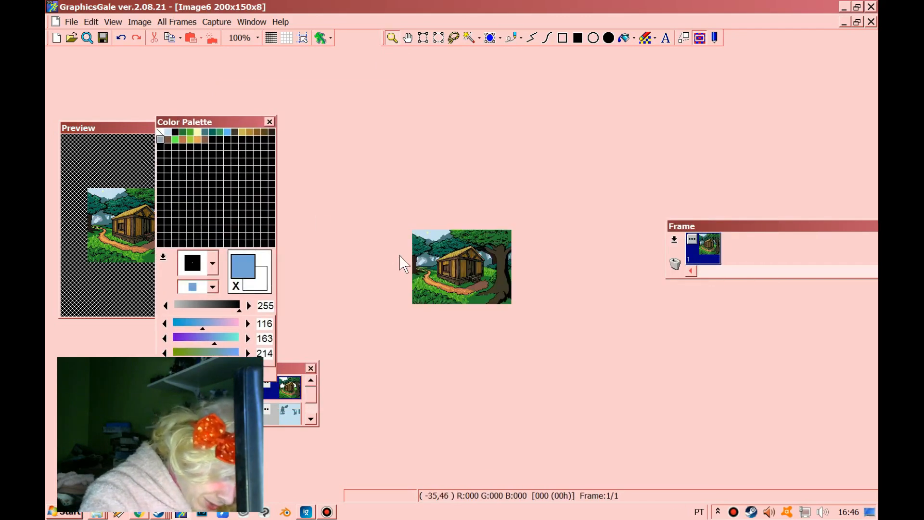
pyautogui.scroll(4, 479, 278)
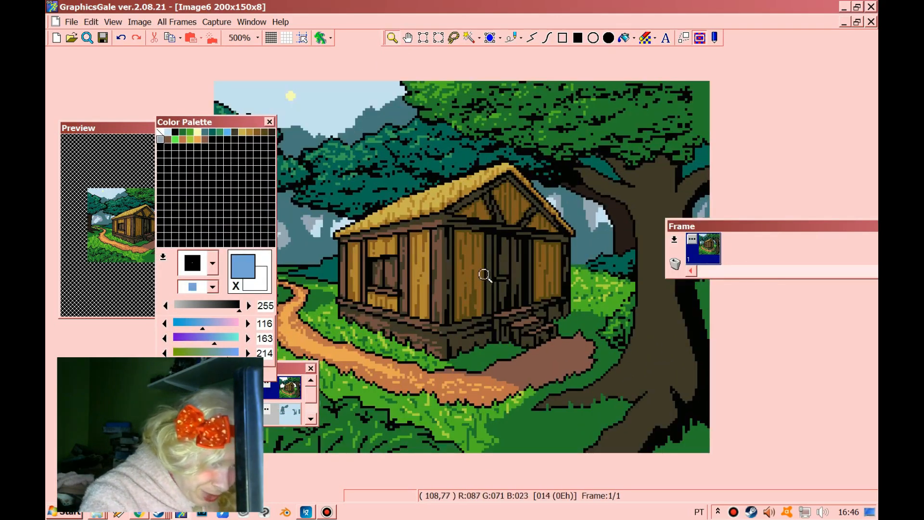
pyautogui.moveTo(679, 227); pyautogui.dragTo(708, 112)
# Step: Sample the cabin corner post's brown (116, 78, 65) and draw bark highlights along the large tree's branch, left trunk edge and left root
pyautogui.click(532, 42)
pyautogui.rightClick(441, 250)
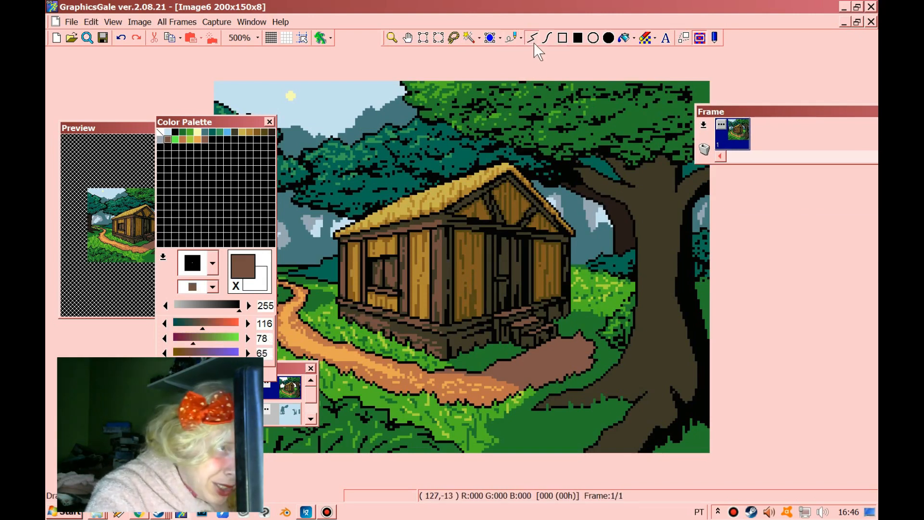
pyautogui.moveTo(590, 183)
pyautogui.mouseDown()
pyautogui.moveTo(628, 202)
pyautogui.moveTo(619, 198)
pyautogui.moveTo(636, 218)
pyautogui.moveTo(639, 198)
pyautogui.moveTo(647, 262)
pyautogui.moveTo(645, 224)
pyautogui.mouseUp()
pyautogui.moveTo(642, 306)
pyautogui.mouseDown()
pyautogui.moveTo(631, 332)
pyautogui.moveTo(654, 283)
pyautogui.moveTo(639, 310)
pyautogui.mouseUp()
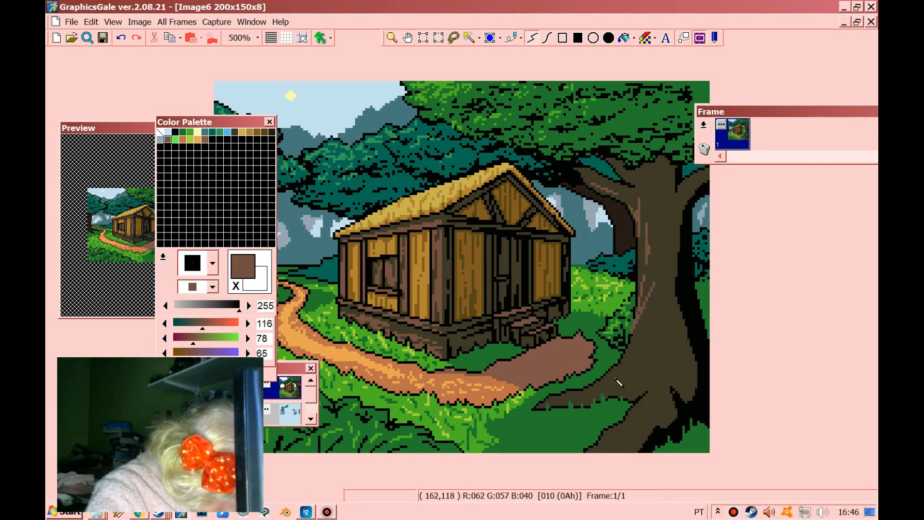
pyautogui.moveTo(561, 399)
pyautogui.mouseDown()
pyautogui.moveTo(609, 383)
pyautogui.moveTo(588, 397)
pyautogui.moveTo(618, 378)
pyautogui.mouseUp()
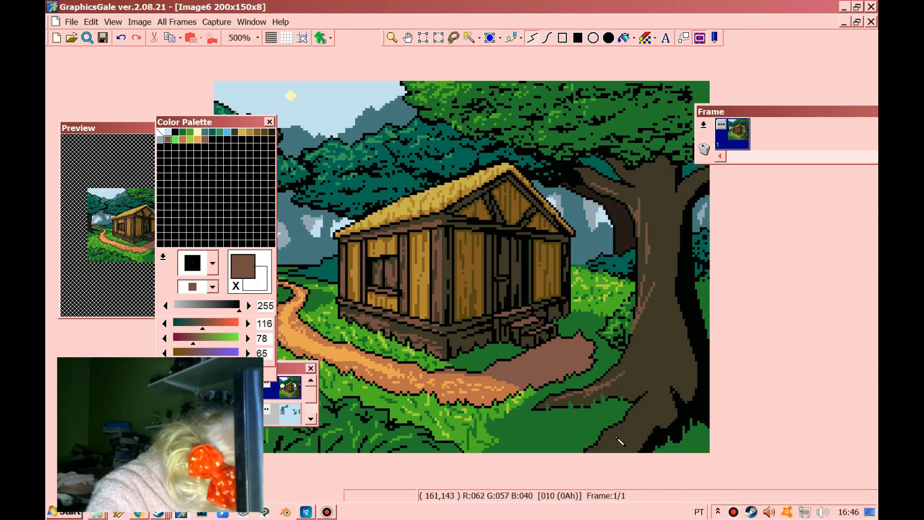
# Step: Add more brown bark highlight strokes on the large tree's lower root and up the middle of its trunk
pyautogui.moveTo(623, 431)
pyautogui.mouseDown()
pyautogui.moveTo(608, 452)
pyautogui.moveTo(634, 417)
pyautogui.mouseUp()
pyautogui.moveTo(632, 414); pyautogui.dragTo(649, 399)
pyautogui.moveTo(650, 358); pyautogui.dragTo(618, 390)
pyautogui.moveTo(629, 379)
pyautogui.mouseDown()
pyautogui.moveTo(642, 373)
pyautogui.moveTo(655, 334)
pyautogui.mouseUp()
pyautogui.moveTo(655, 334); pyautogui.dragTo(655, 336)
pyautogui.moveTo(624, 369)
pyautogui.mouseDown()
pyautogui.moveTo(645, 337)
pyautogui.moveTo(663, 253)
pyautogui.mouseUp()
pyautogui.moveTo(653, 311); pyautogui.dragTo(667, 218)
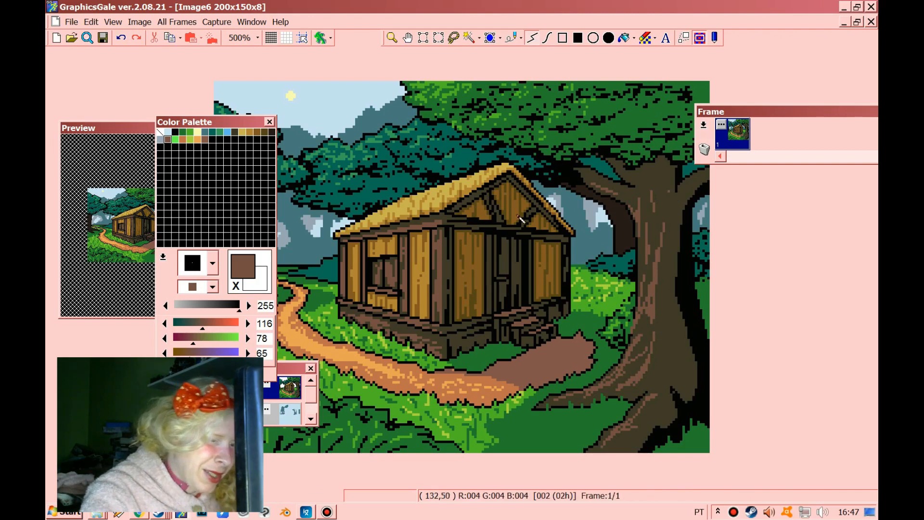
# Step: Convert all frames of the image to a color depth of 24bpp (Full Color)
pyautogui.click(192, 22)
pyautogui.click(207, 207)
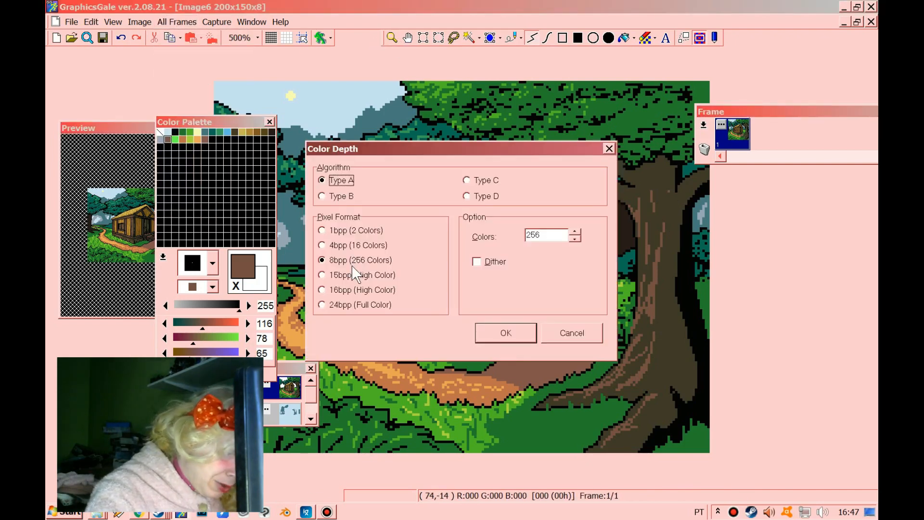
pyautogui.click(496, 334)
pyautogui.click(214, 20)
pyautogui.moveTo(177, 21)
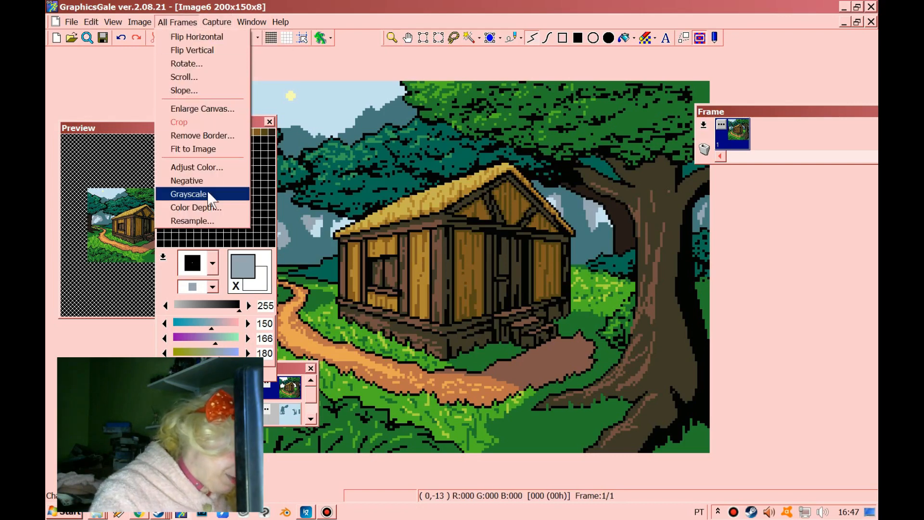
pyautogui.click(210, 207)
pyautogui.click(358, 305)
pyautogui.click(506, 332)
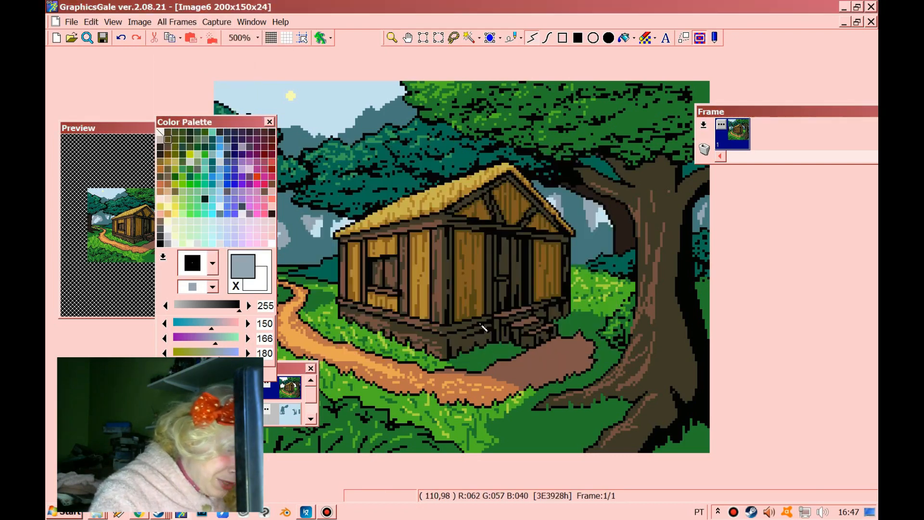
# Step: Select all the black outline pixels of the scene by color and cut them from Layer2
pyautogui.moveTo(223, 121); pyautogui.dragTo(503, 112)
pyautogui.moveTo(561, 109); pyautogui.dragTo(563, 108)
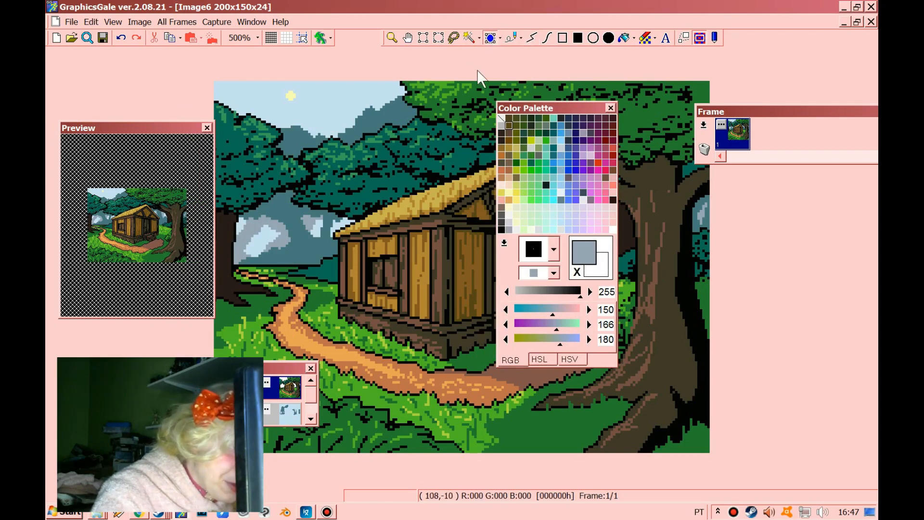
pyautogui.click(436, 213)
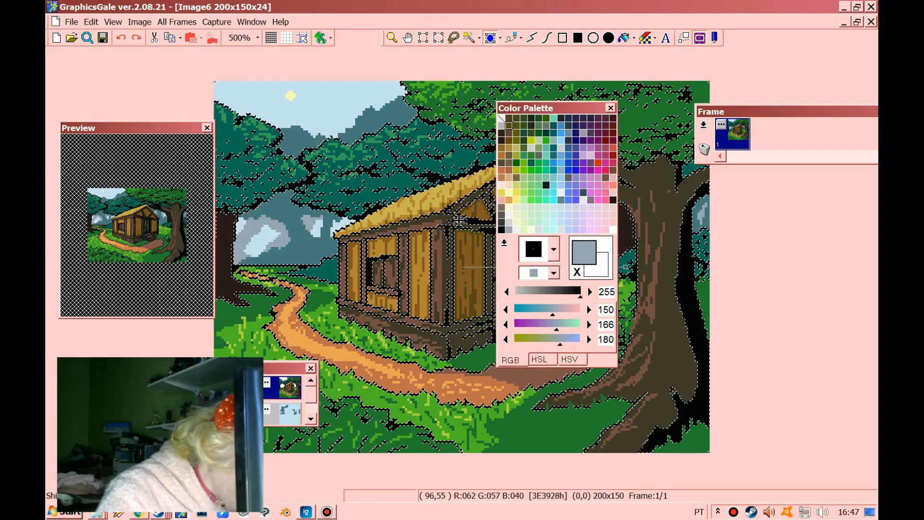
pyautogui.moveTo(529, 109); pyautogui.dragTo(625, 118)
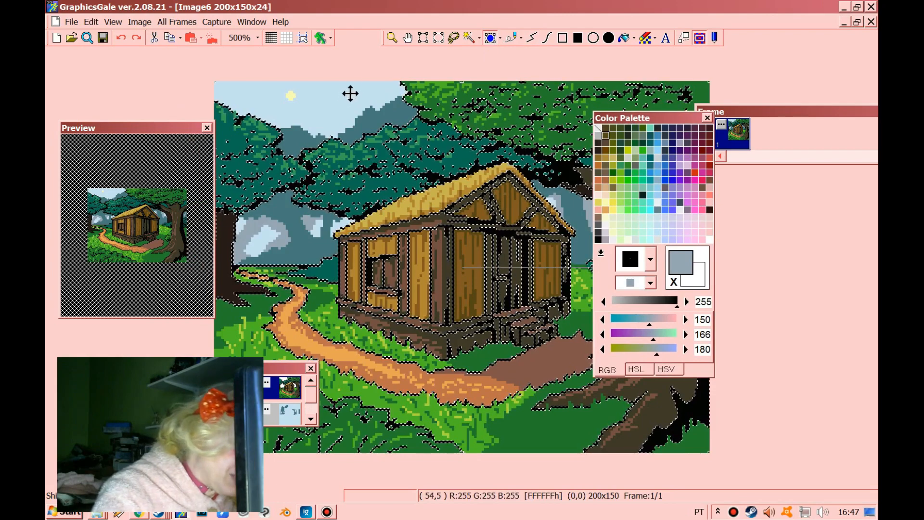
pyautogui.click(92, 21)
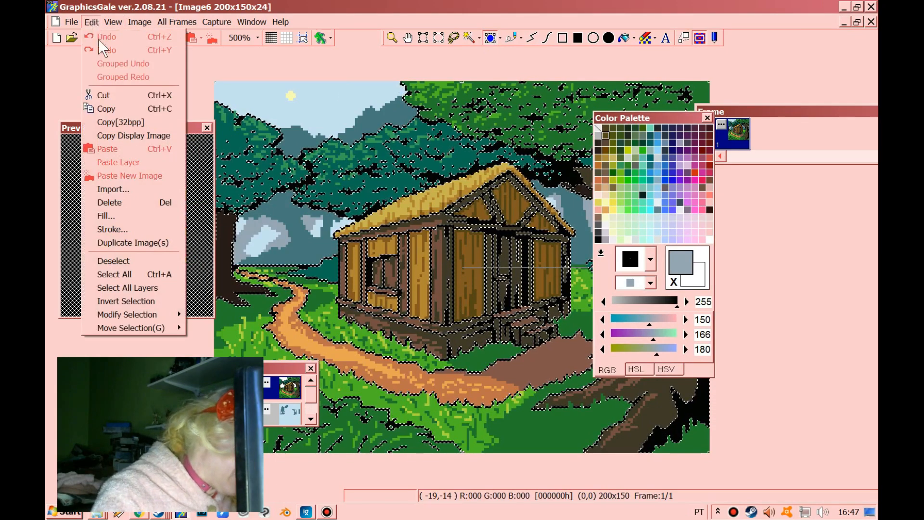
pyautogui.click(101, 93)
# Step: Add a new layer above Layer2 and paste the cut black outlines into it
pyautogui.moveTo(277, 369); pyautogui.dragTo(372, 217)
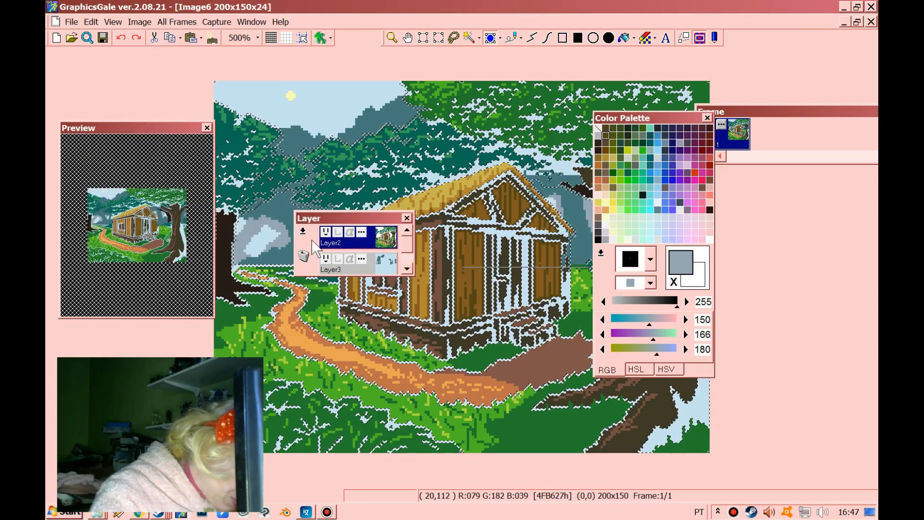
pyautogui.click(303, 232)
pyautogui.click(319, 249)
pyautogui.click(304, 232)
pyautogui.click(335, 327)
pyautogui.click(457, 329)
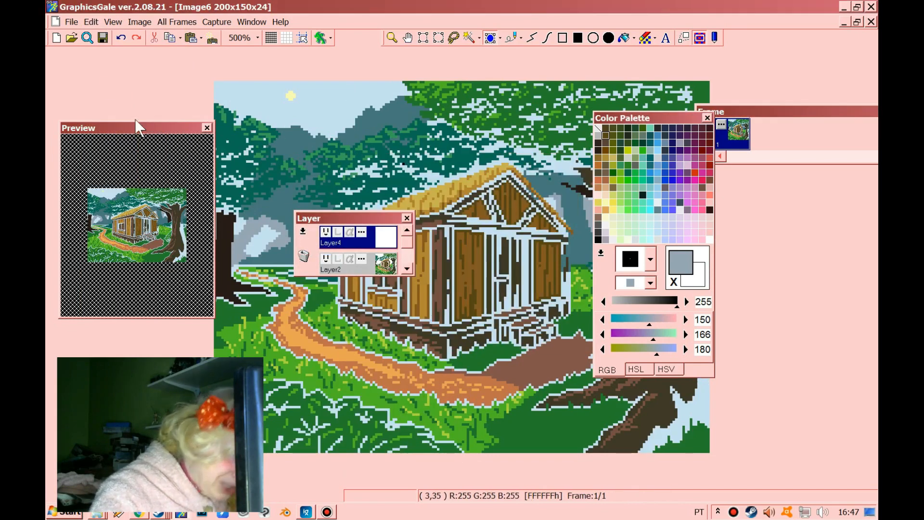
pyautogui.click(92, 21)
pyautogui.click(107, 148)
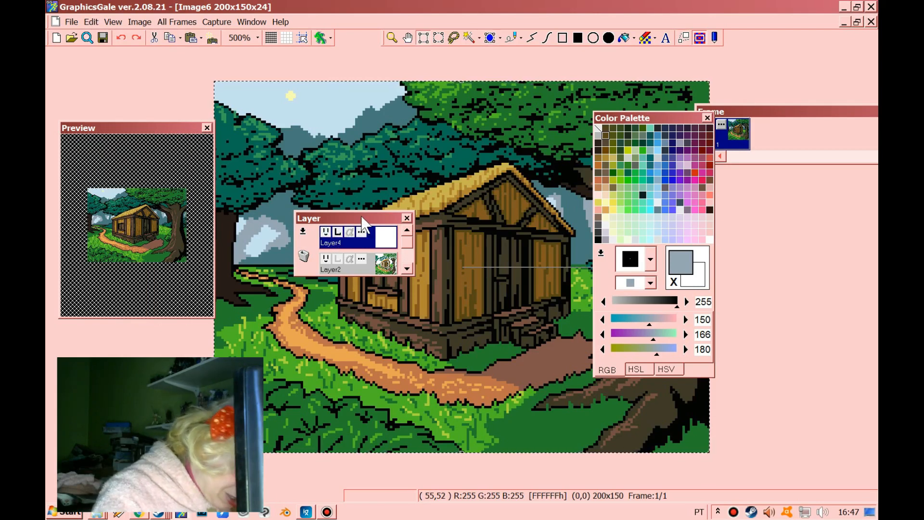
# Step: Lock the transparent area of the outline layer and clear the Layer and Color Palette windows off the large tree and cabin
pyautogui.click(339, 235)
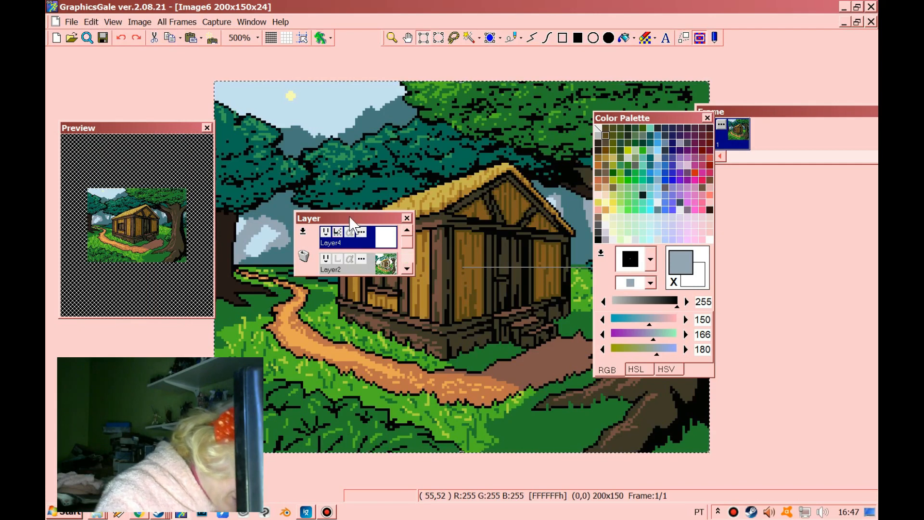
pyautogui.moveTo(348, 216); pyautogui.dragTo(229, 323)
pyautogui.moveTo(614, 114); pyautogui.dragTo(214, 126)
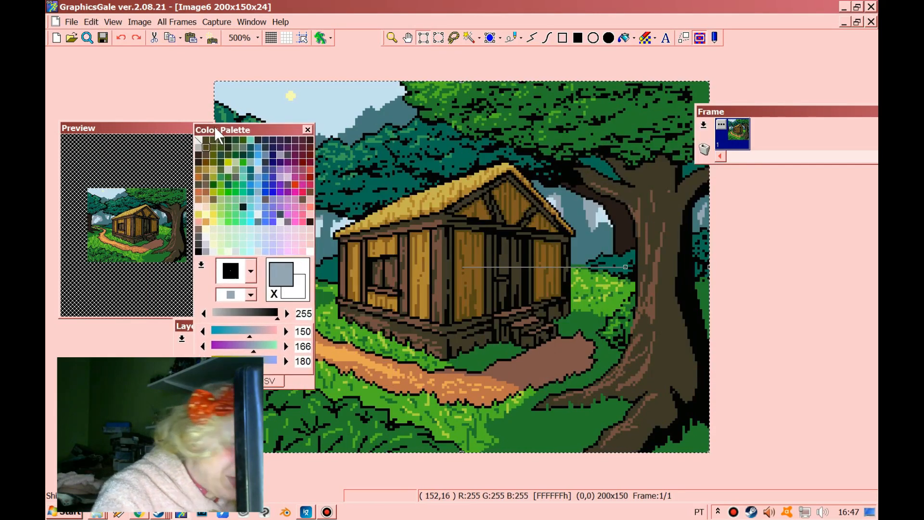
pyautogui.click(199, 183)
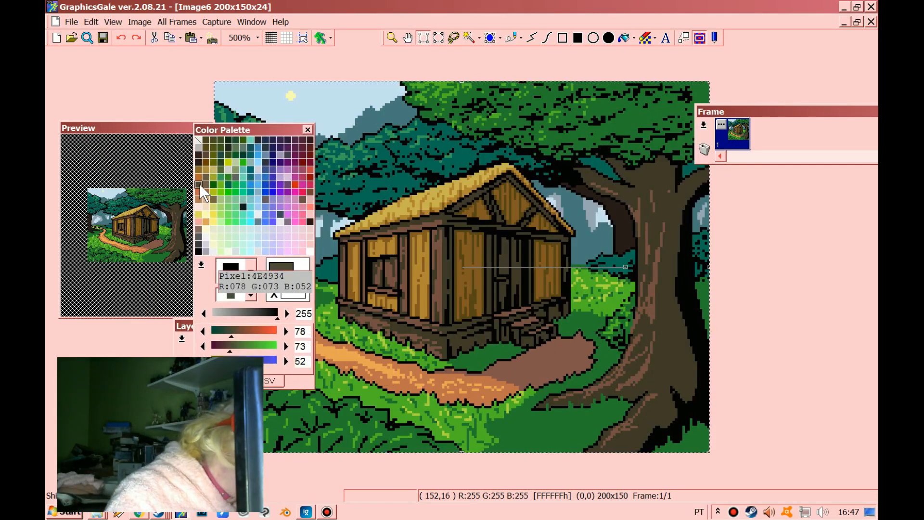
pyautogui.doubleClick(199, 183)
pyautogui.moveTo(612, 221); pyautogui.dragTo(567, 235)
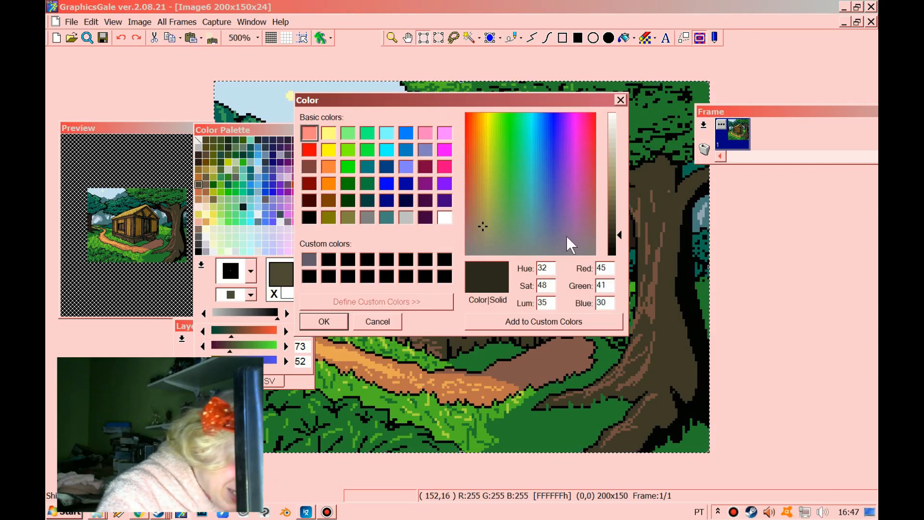
pyautogui.click(384, 320)
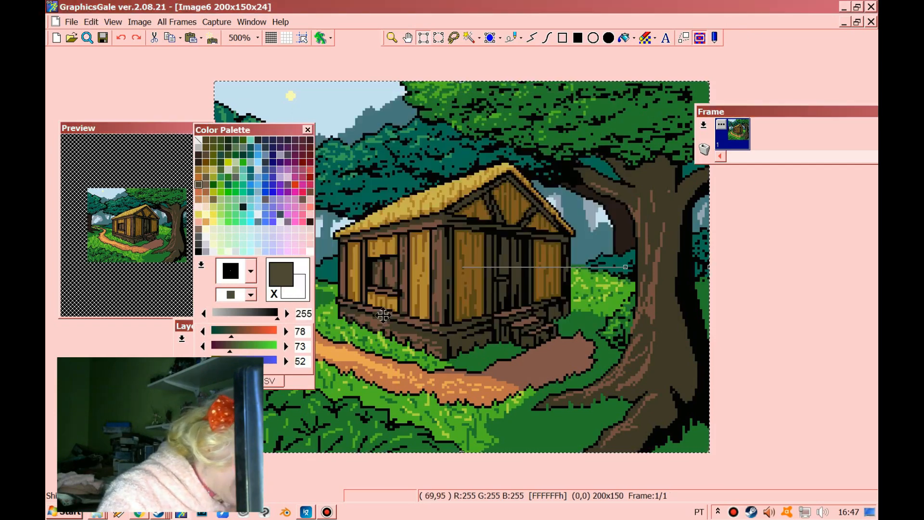
# Step: Deselect and recolor the black outlines of the cabin and tree trunks with dark brown (39, 27, 22), using a freehand pen with a larger brush
pyautogui.rightClick(436, 187)
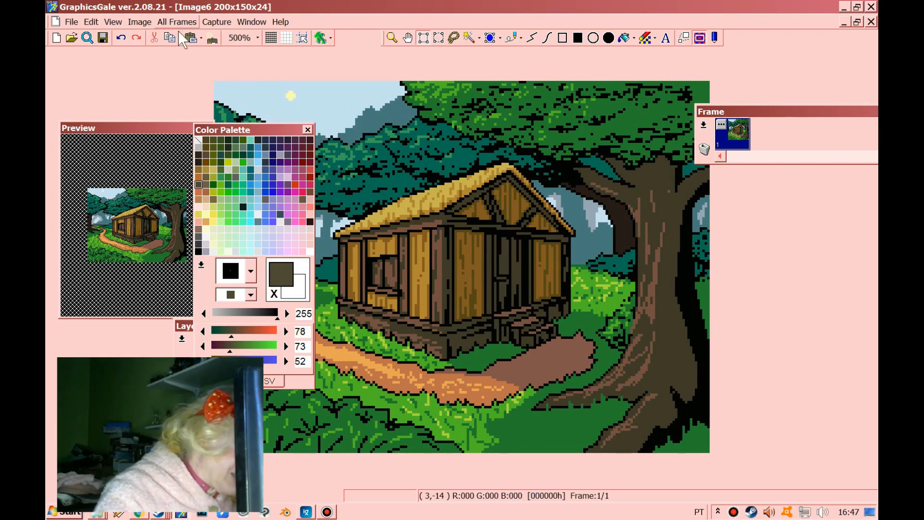
pyautogui.click(198, 161)
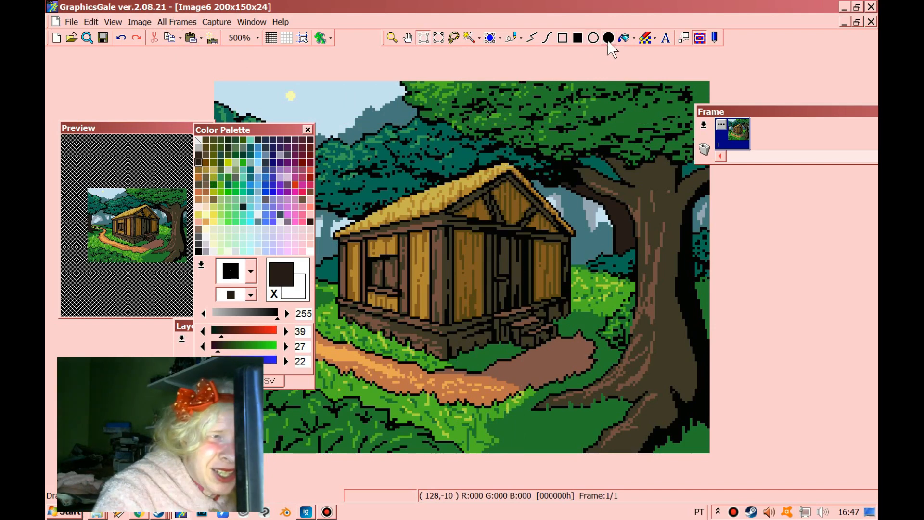
pyautogui.click(517, 42)
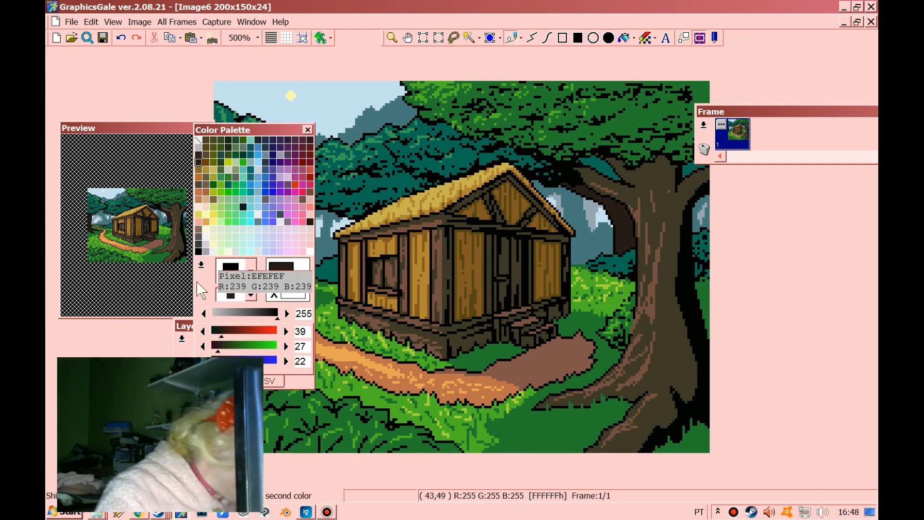
pyautogui.click(249, 271)
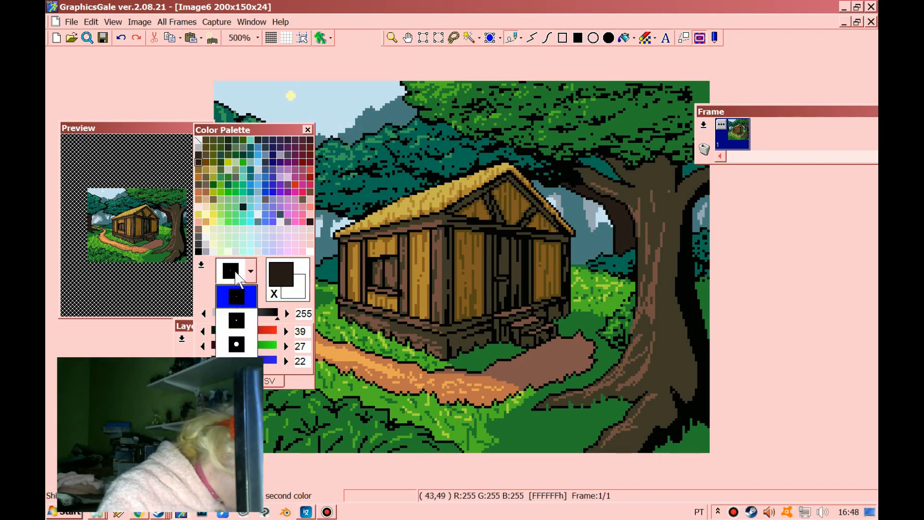
pyautogui.click(236, 323)
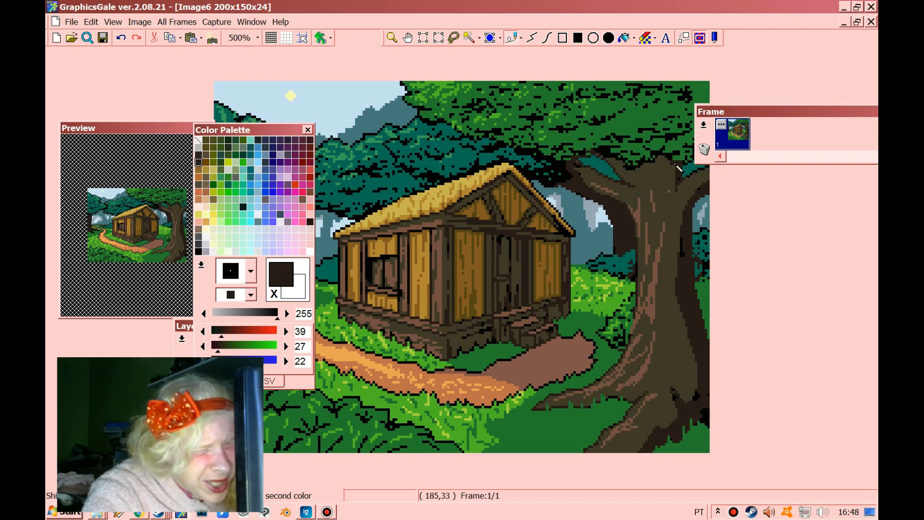
pyautogui.moveTo(282, 128); pyautogui.dragTo(761, 237)
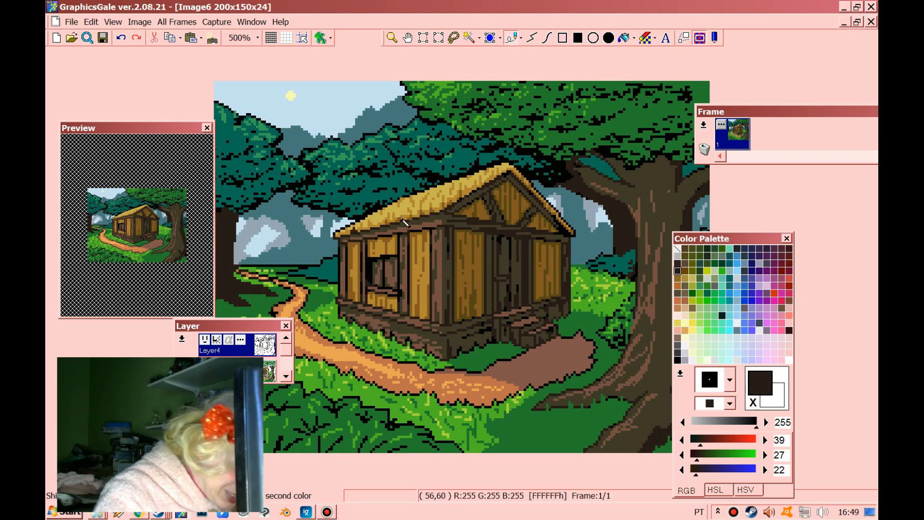
# Step: Recolor the black outlines in the large tree's crown and the foreground bushes with dark green (36, 70, 28)
pyautogui.click(708, 293)
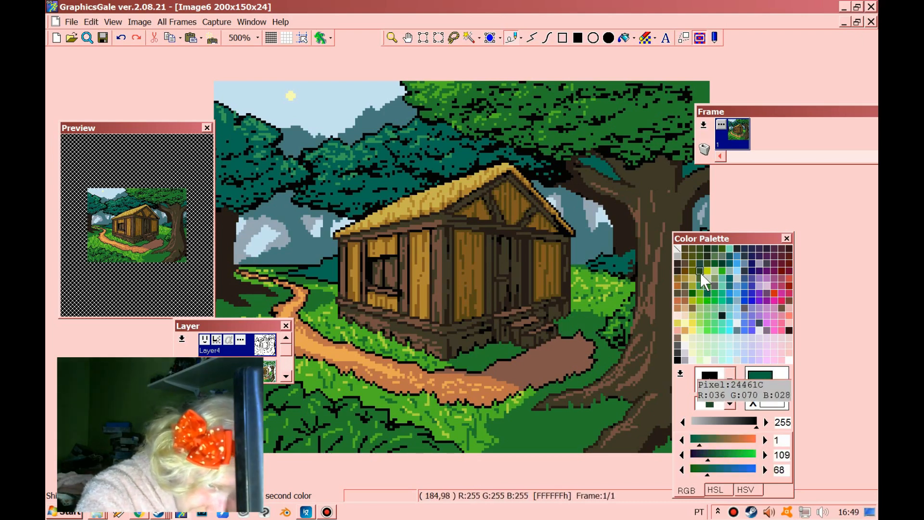
pyautogui.click(701, 272)
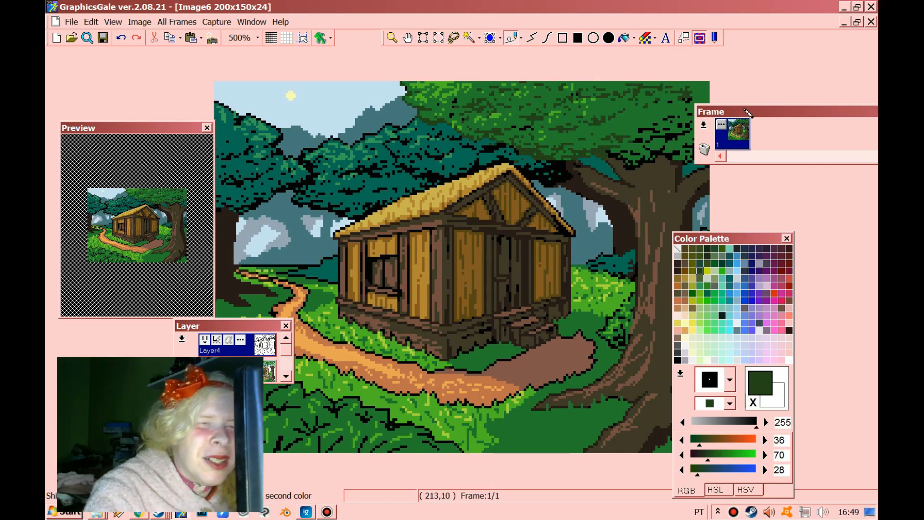
pyautogui.moveTo(745, 111); pyautogui.dragTo(820, 186)
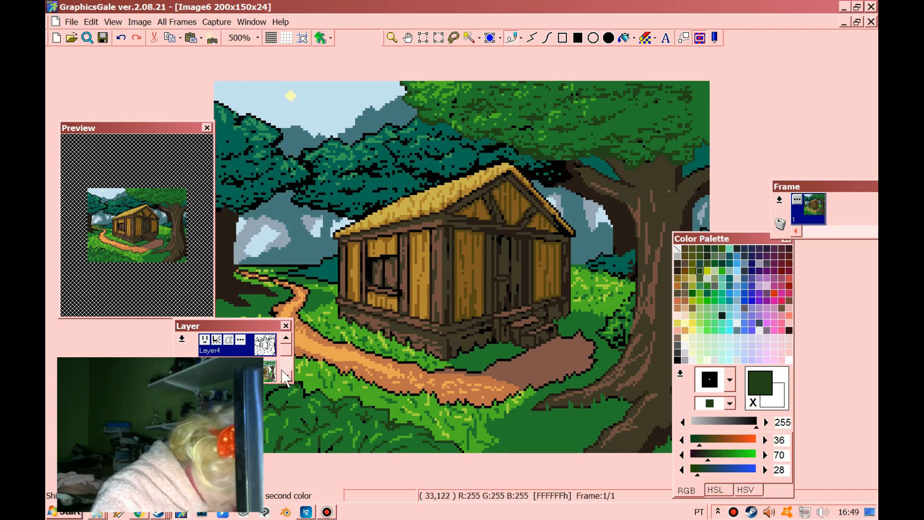
pyautogui.moveTo(262, 327); pyautogui.dragTo(526, 324)
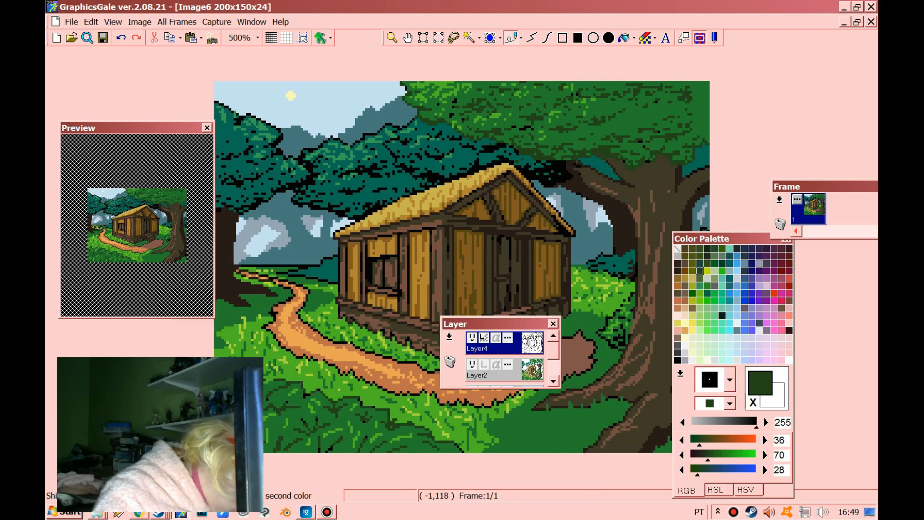
# Step: Sample the crown's mid green (35, 122, 46) and recolor the black grass outlines along the path and around the cabin
pyautogui.click(529, 40)
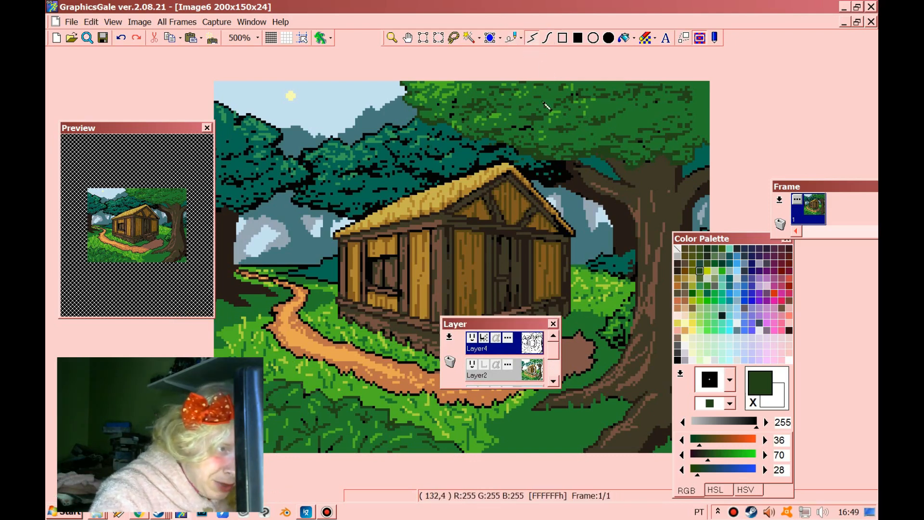
pyautogui.rightClick(540, 99)
pyautogui.click(513, 38)
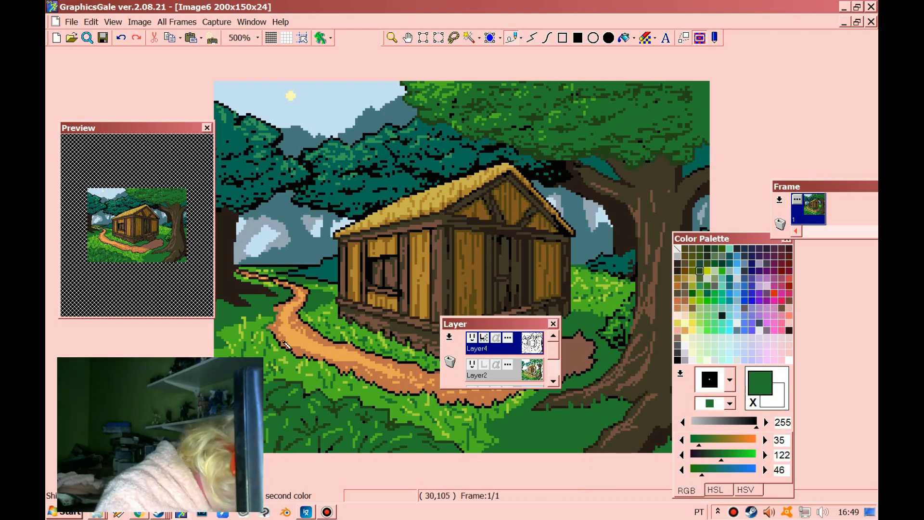
pyautogui.moveTo(481, 324); pyautogui.dragTo(680, 389)
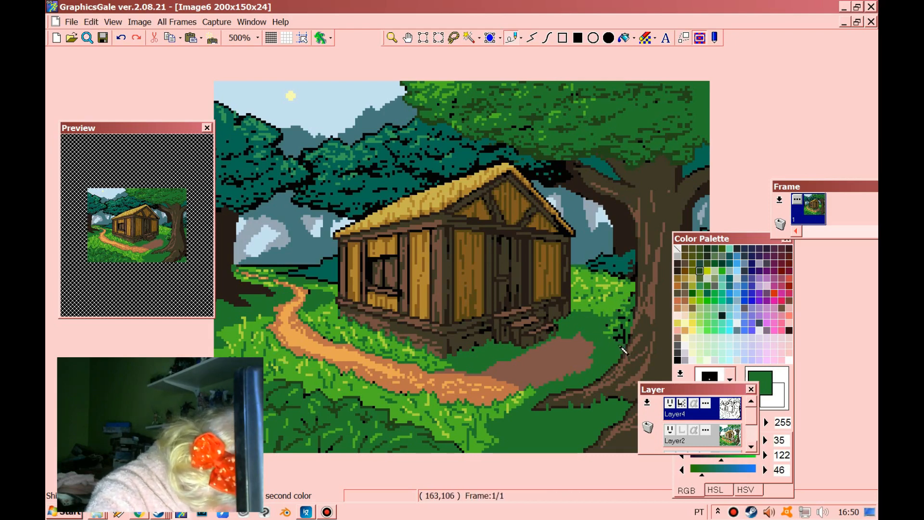
# Step: Recolor the bush outlines beside the large trunk with the crown's dark green (36, 70, 28) and the distant crowns' outlines with dark teal (7, 65, 44)
pyautogui.click(100, 25)
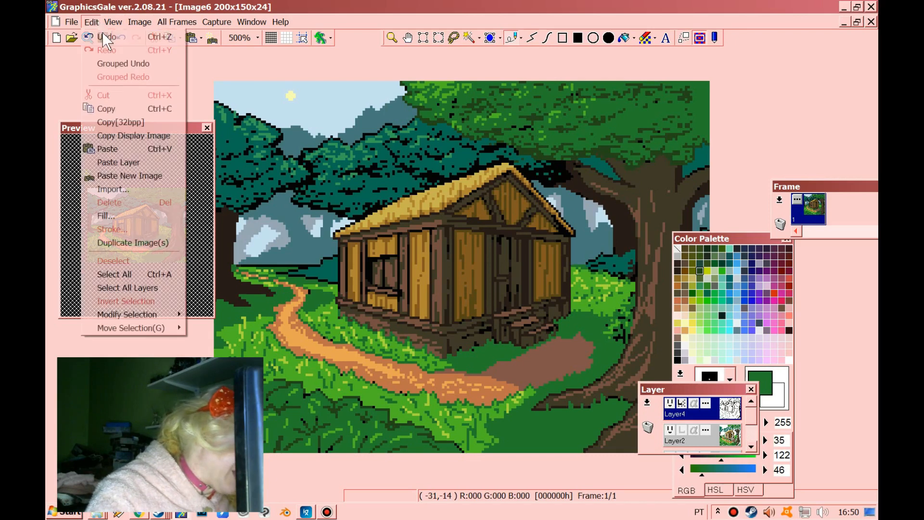
pyautogui.click(99, 25)
pyautogui.rightClick(538, 120)
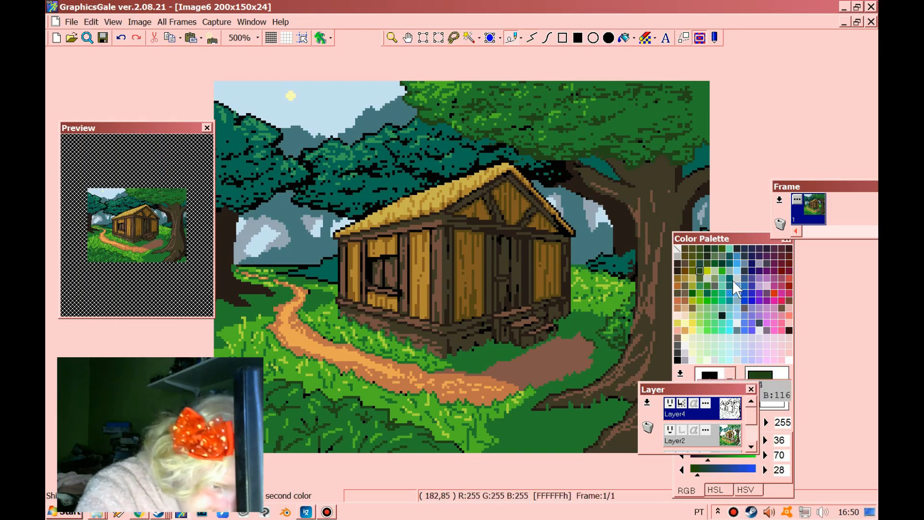
pyautogui.click(722, 263)
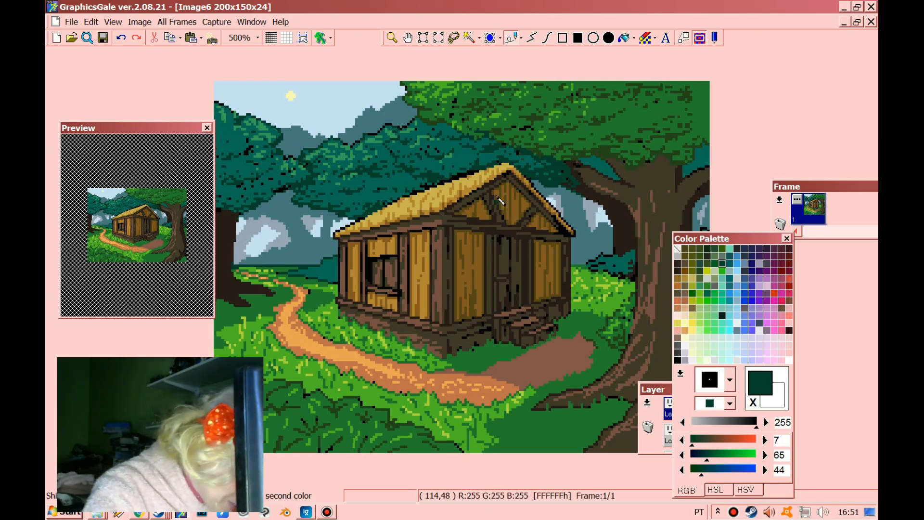
# Step: Sample the wall planks' ochre brown (130, 89, 34) and recolor the black outlines of the cabin's roof
pyautogui.click(531, 38)
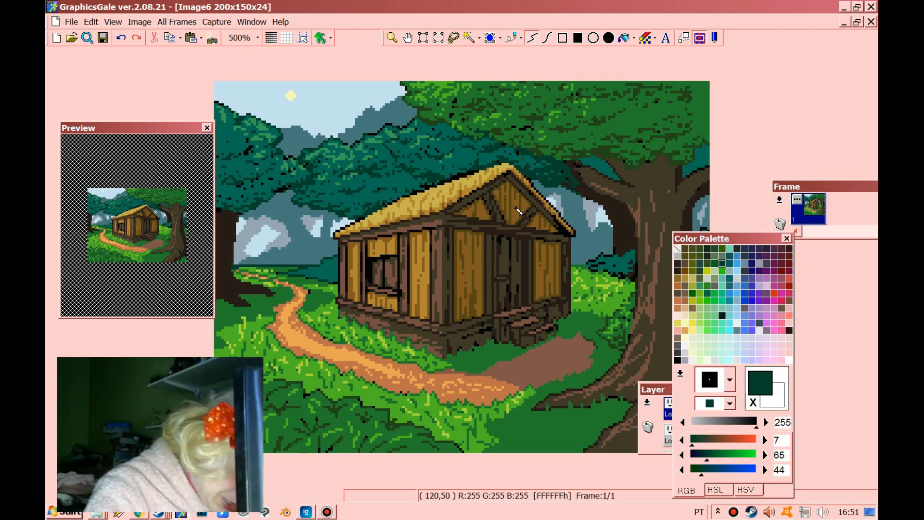
pyautogui.rightClick(517, 209)
pyautogui.click(511, 37)
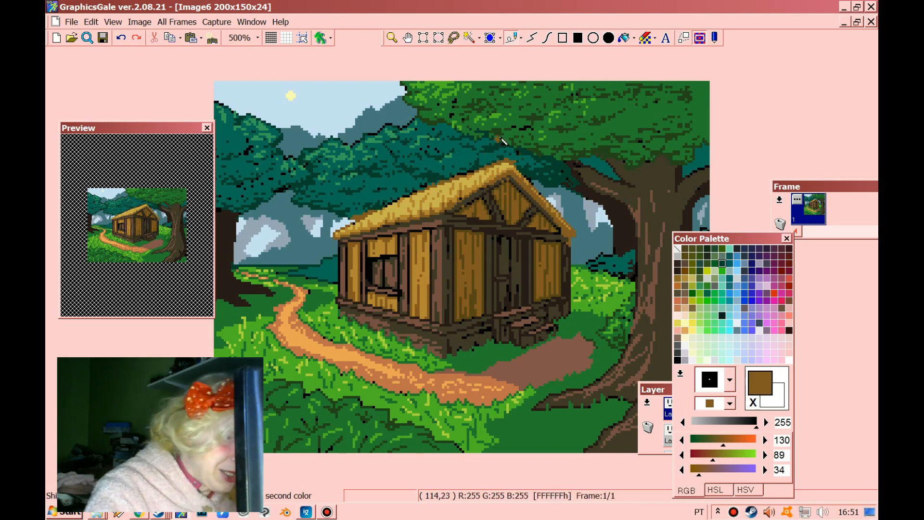
# Step: Touch up the outlines under the roof's eaves in dark brown (39, 27, 22) and the foliage edge behind the roof in dark teal (7, 65, 44)
pyautogui.click(532, 37)
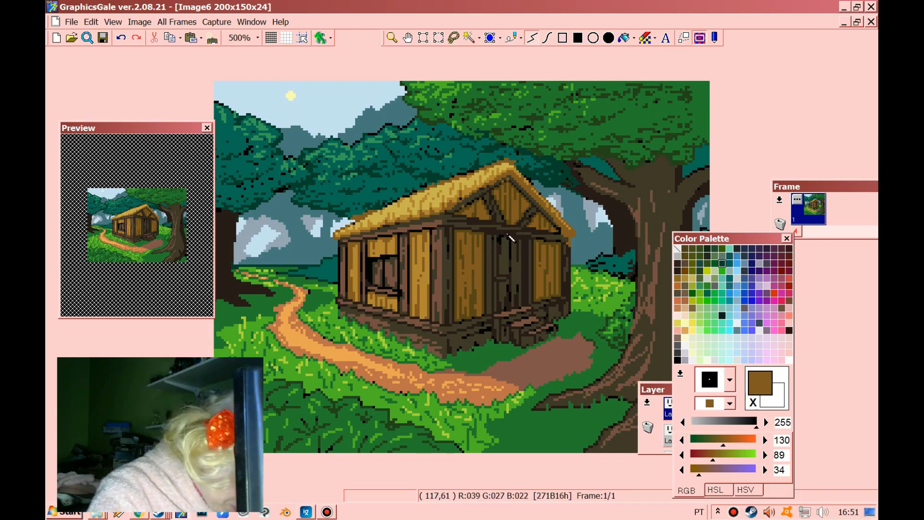
pyautogui.rightClick(508, 234)
pyautogui.click(513, 38)
pyautogui.moveTo(562, 233); pyautogui.dragTo(567, 239)
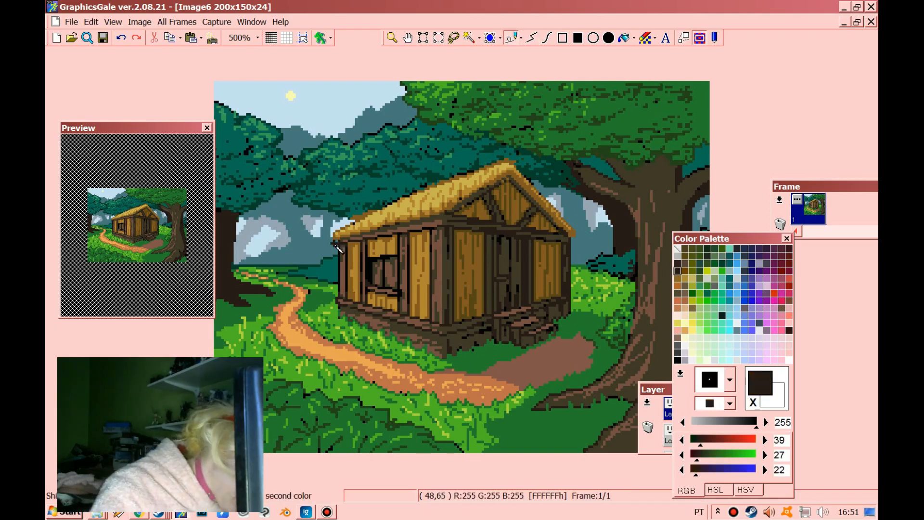
pyautogui.click(532, 38)
pyautogui.rightClick(451, 173)
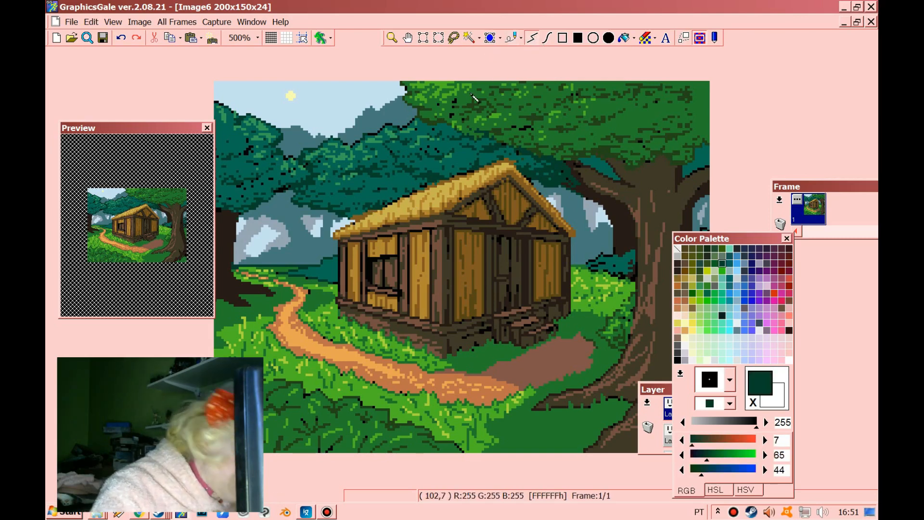
pyautogui.click(513, 37)
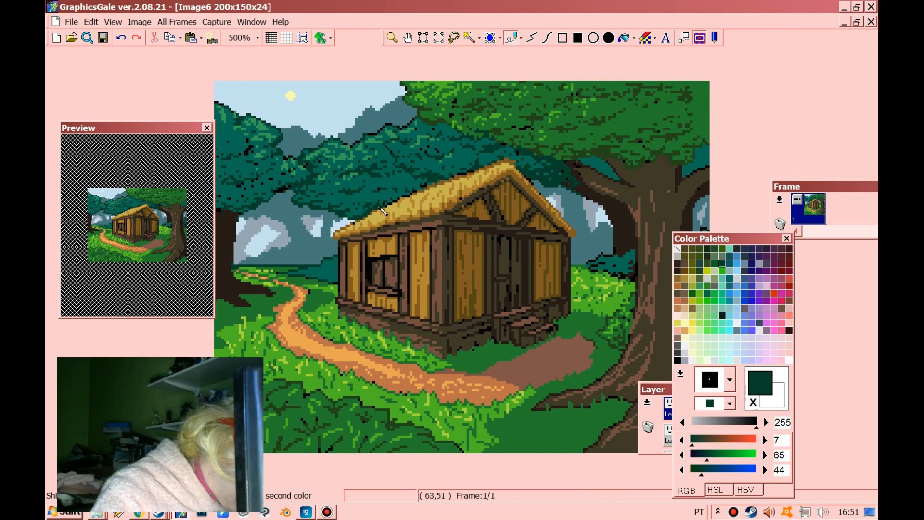
# Step: Move the color palette off the layer list and make the painted scene's layer, Layer2, active
pyautogui.click(391, 37)
pyautogui.rightClick(429, 205)
pyautogui.rightClick(431, 213)
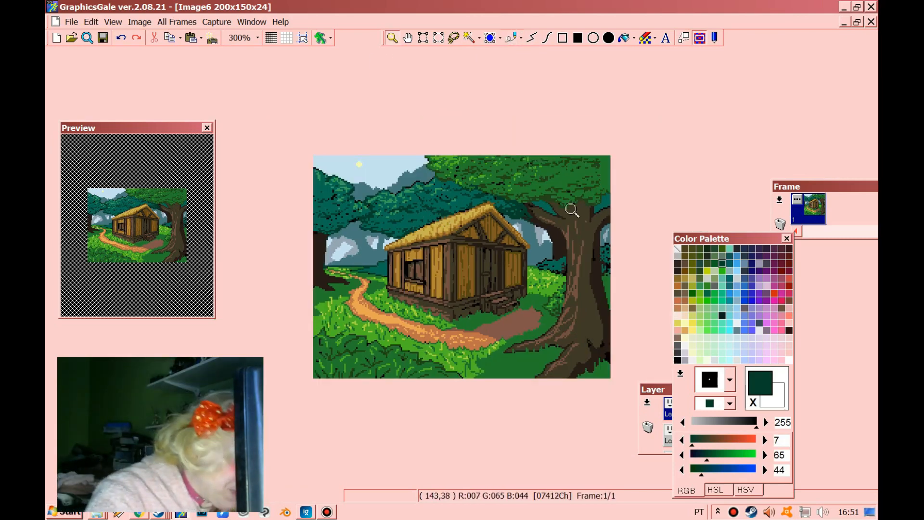
pyautogui.moveTo(699, 239); pyautogui.dragTo(292, 128)
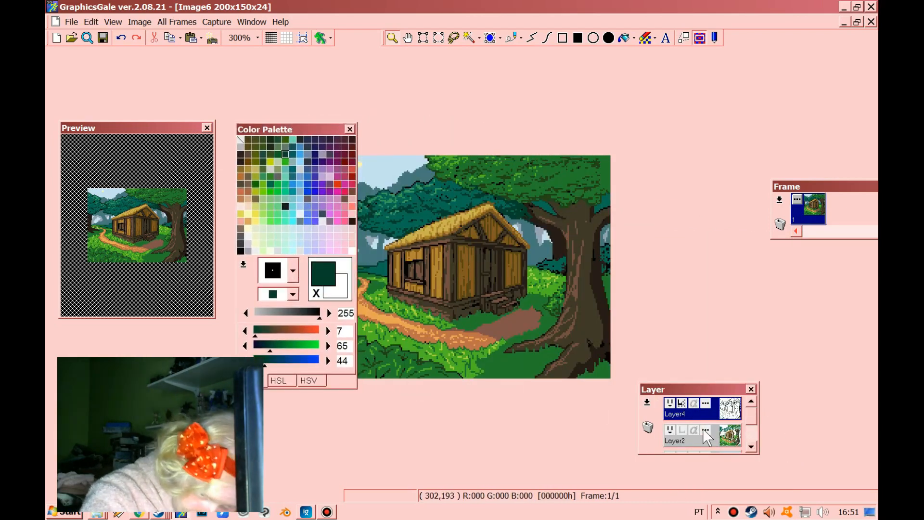
pyautogui.click(728, 438)
pyautogui.moveTo(301, 129); pyautogui.dragTo(243, 127)
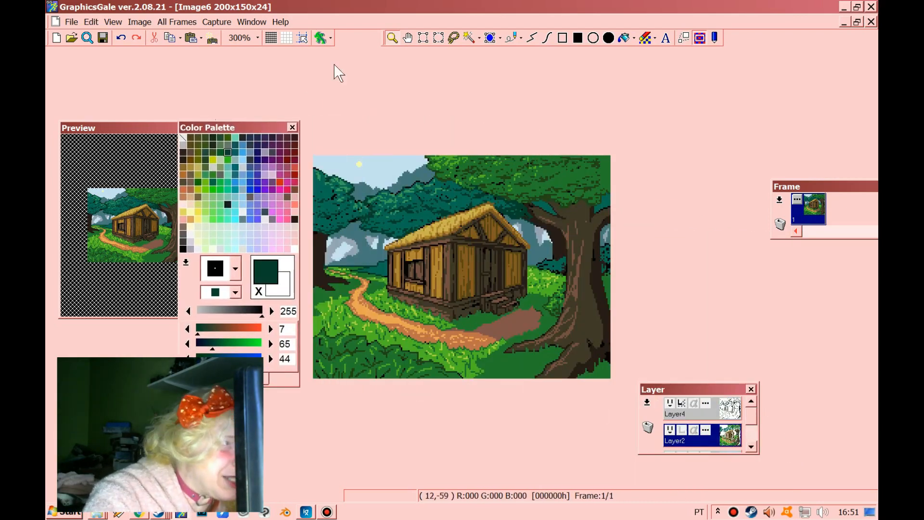
# Step: Sample the distant crowns' light green (56, 156, 89) and add one-pixel-brush highlights to the distant bush beside the cabin
pyautogui.click(397, 35)
pyautogui.click(339, 240)
pyautogui.click(338, 240)
pyautogui.click(339, 240)
pyautogui.click(338, 240)
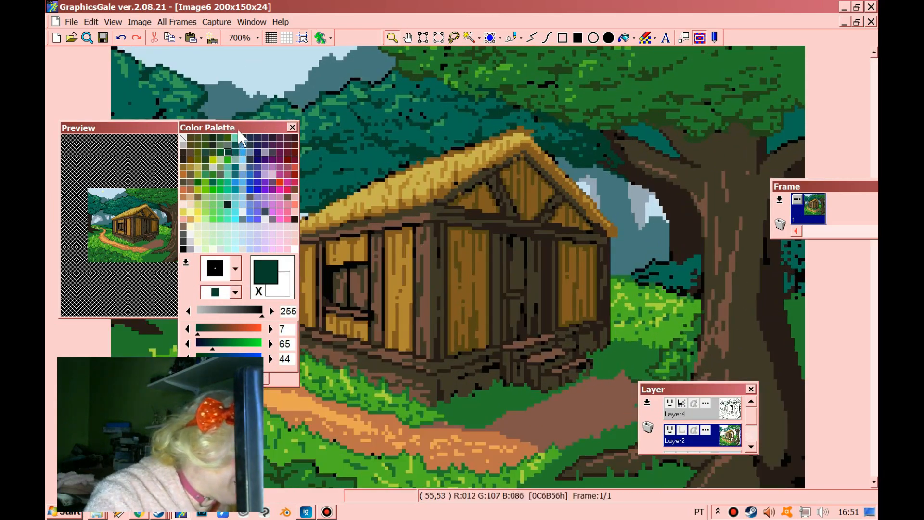
pyautogui.moveTo(236, 129); pyautogui.dragTo(537, 181)
pyautogui.click(231, 341)
pyautogui.click(115, 340)
pyautogui.click(69, 339)
pyautogui.click(67, 337)
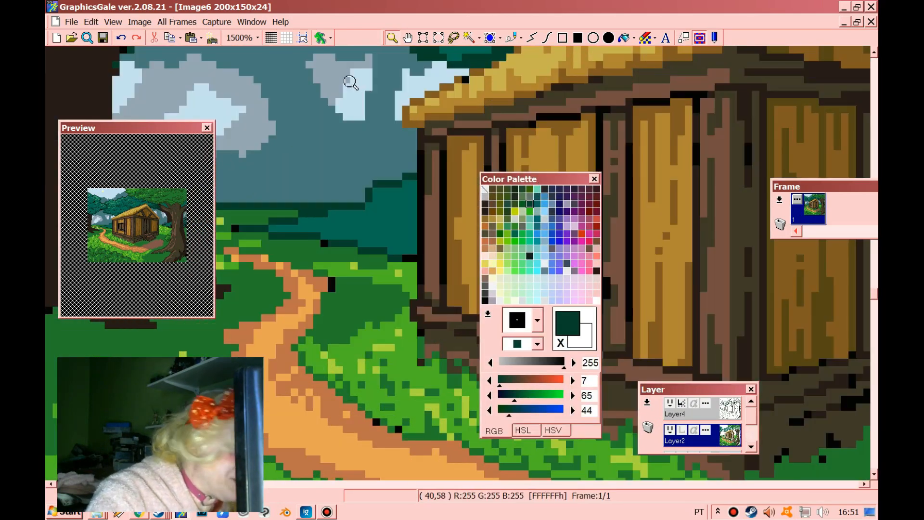
pyautogui.click(532, 38)
pyautogui.scroll(3, 387, 112)
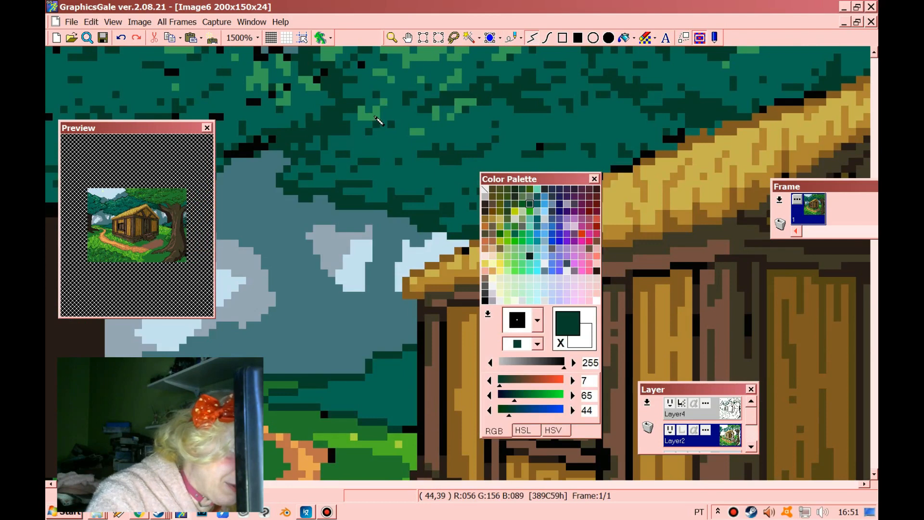
pyautogui.rightClick(378, 120)
pyautogui.scroll(-3, 406, 95)
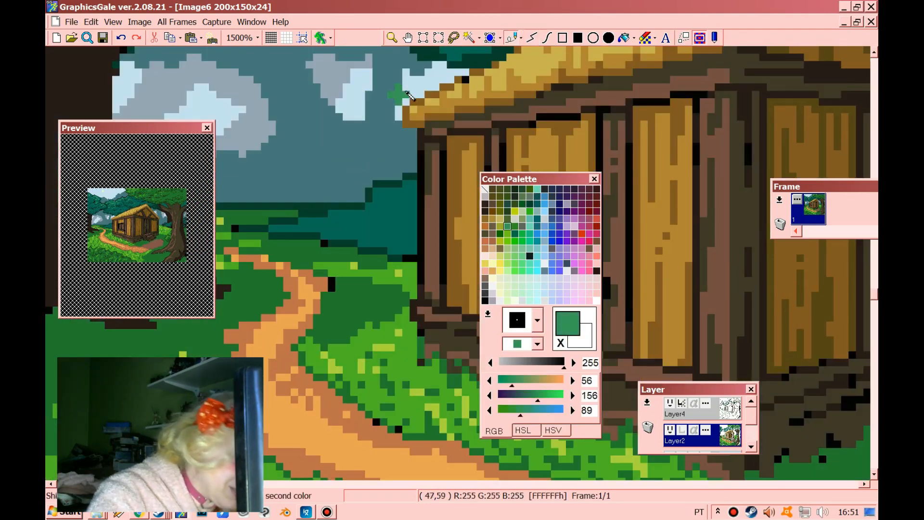
pyautogui.click(519, 316)
pyautogui.click(515, 128)
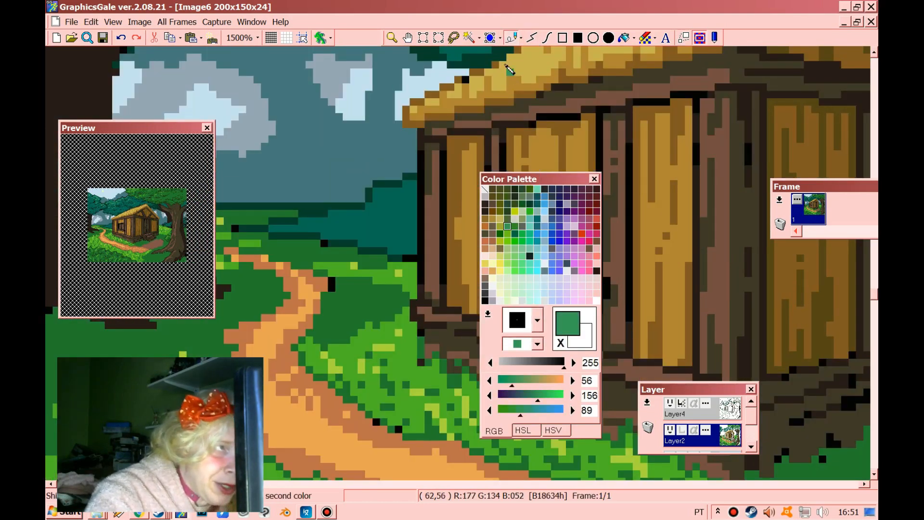
pyautogui.click(385, 221)
pyautogui.moveTo(405, 206); pyautogui.dragTo(405, 198)
# Step: Sample the dark teal (7, 65, 44) and paint shadow pixels on the distant bush beside the cabin
pyautogui.rightClick(339, 242)
pyautogui.click(368, 236)
pyautogui.moveTo(339, 235)
pyautogui.mouseDown()
pyautogui.moveTo(394, 245)
pyautogui.moveTo(407, 233)
pyautogui.moveTo(399, 251)
pyautogui.mouseUp()
pyautogui.click(407, 236)
# Step: Paint small pink flowers (220, 124, 160) in the grass on both sides of the path
pyautogui.scroll(-5, 418, 193)
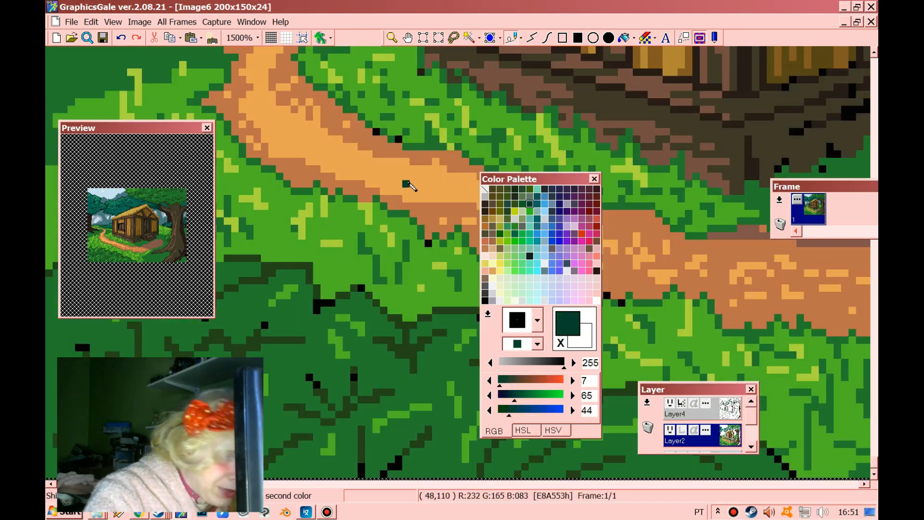
pyautogui.click(590, 257)
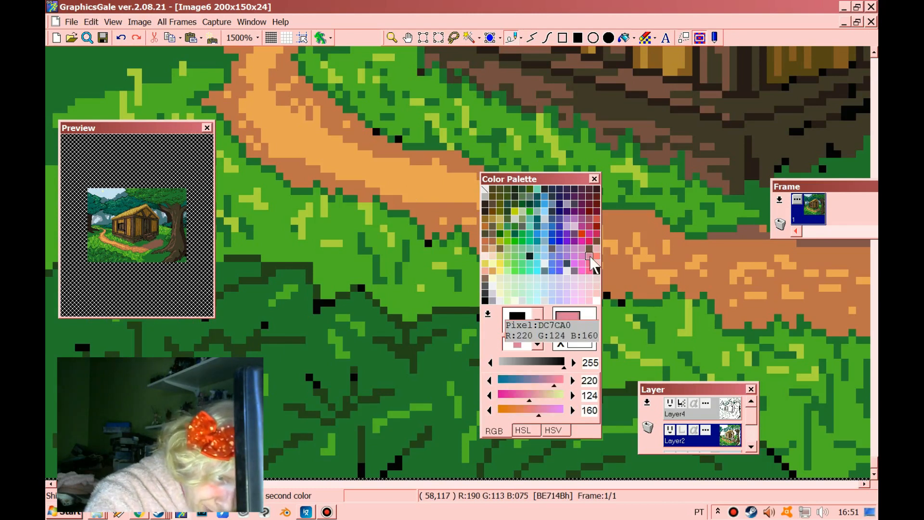
pyautogui.click(413, 273)
pyautogui.click(354, 251)
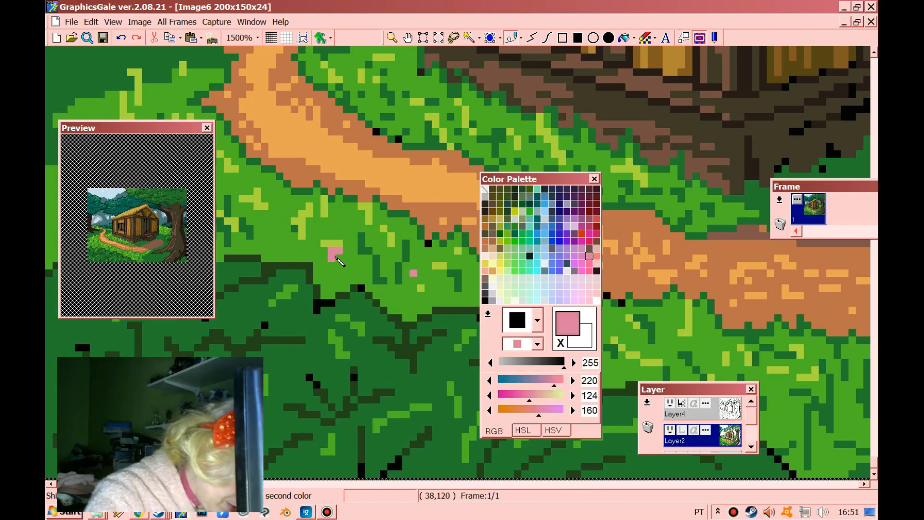
pyautogui.click(280, 213)
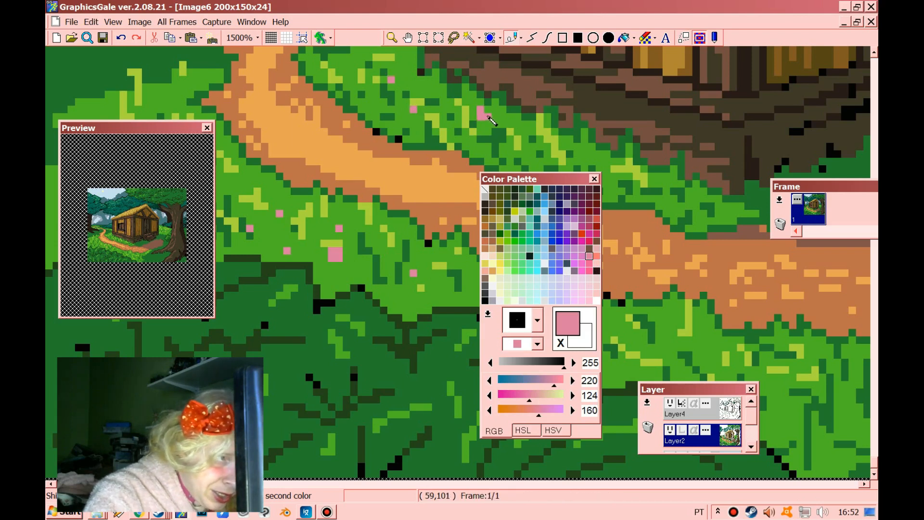
pyautogui.click(612, 177)
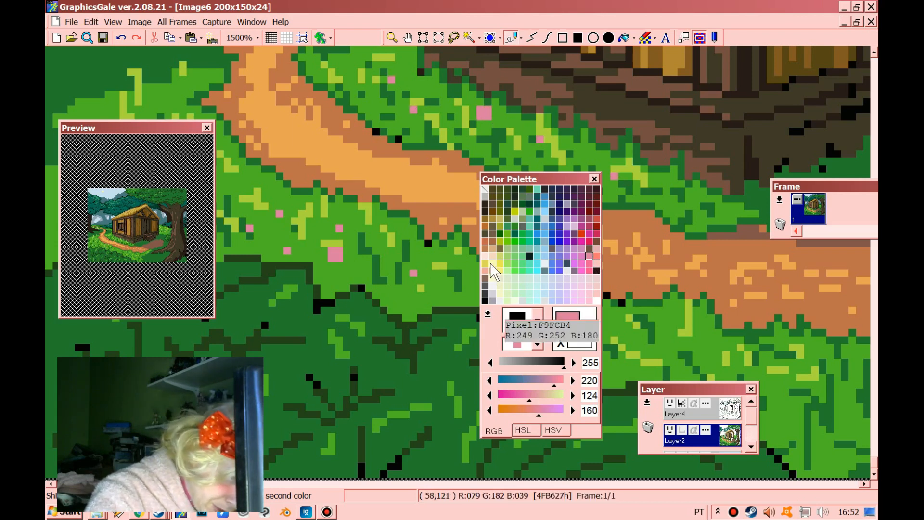
# Step: Scatter pale yellow flowers (249, 252, 180) of varied size among the pink ones along the path
pyautogui.click(492, 263)
pyautogui.rightClick(339, 265)
pyautogui.rightClick(339, 272)
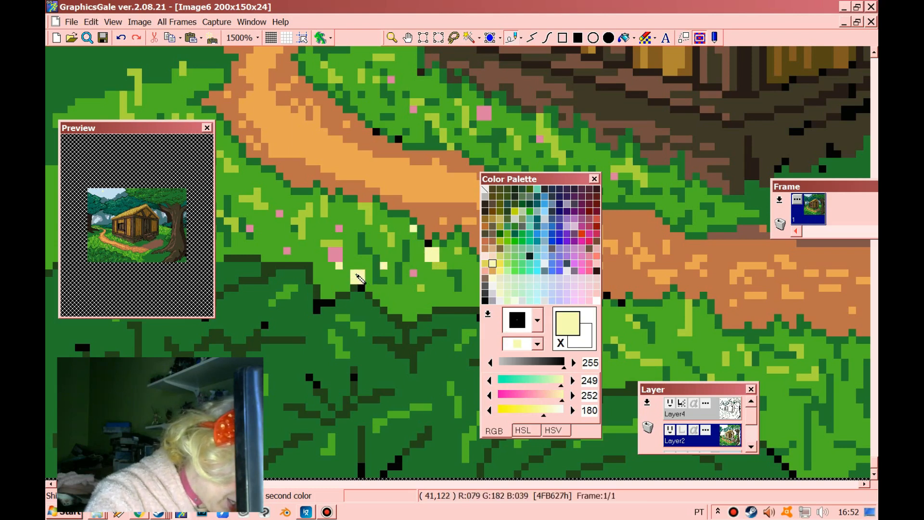
pyautogui.rightClick(273, 206)
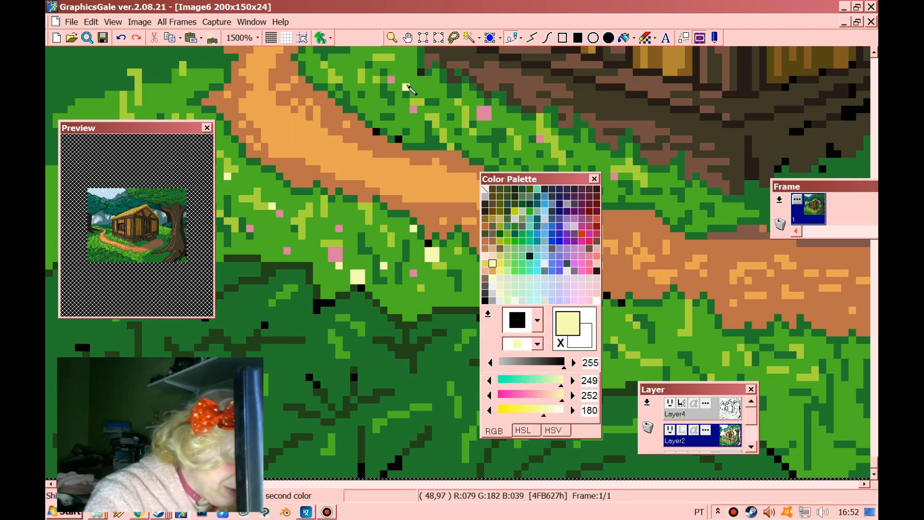
pyautogui.rightClick(369, 73)
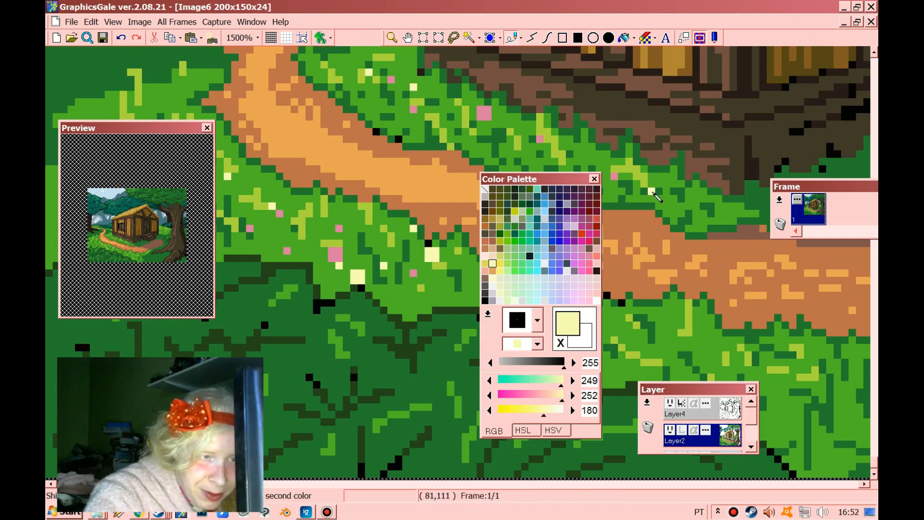
pyautogui.rightClick(666, 332)
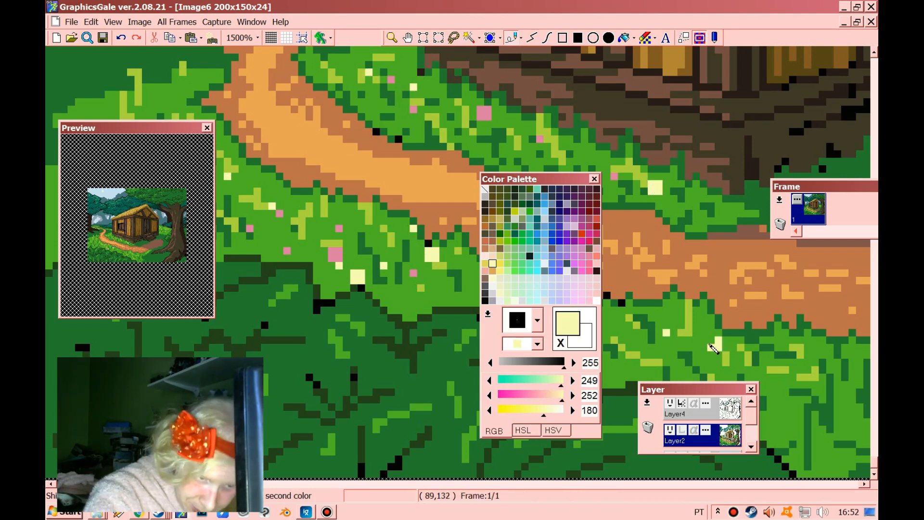
# Step: Review the whole scene at a smaller scale with the color palette moved clear of the picture
pyautogui.click(391, 37)
pyautogui.rightClick(360, 129)
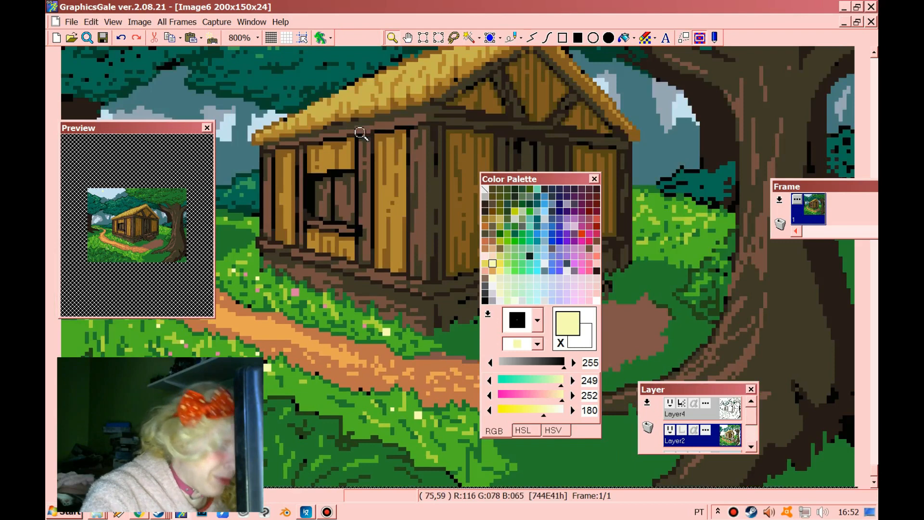
pyautogui.rightClick(360, 130)
pyautogui.rightClick(360, 130)
pyautogui.rightClick(360, 130)
pyautogui.moveTo(525, 178); pyautogui.dragTo(679, 158)
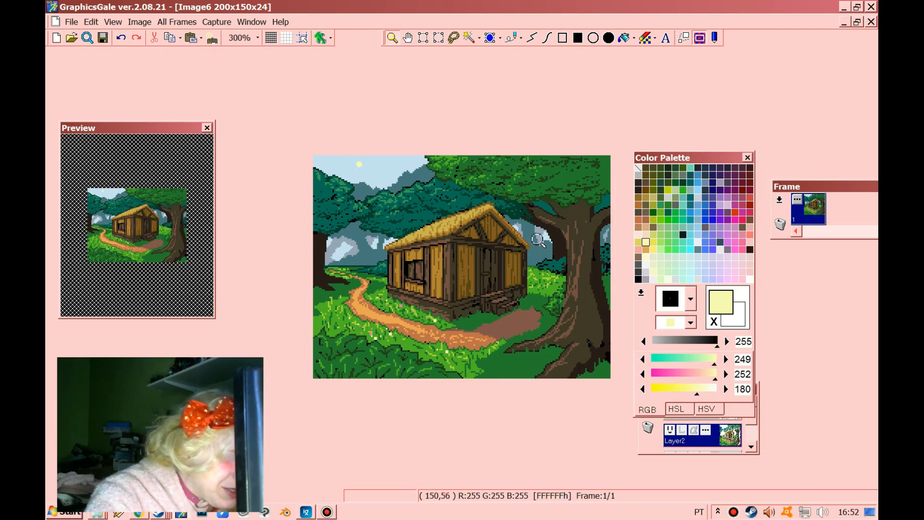
pyautogui.click(471, 183)
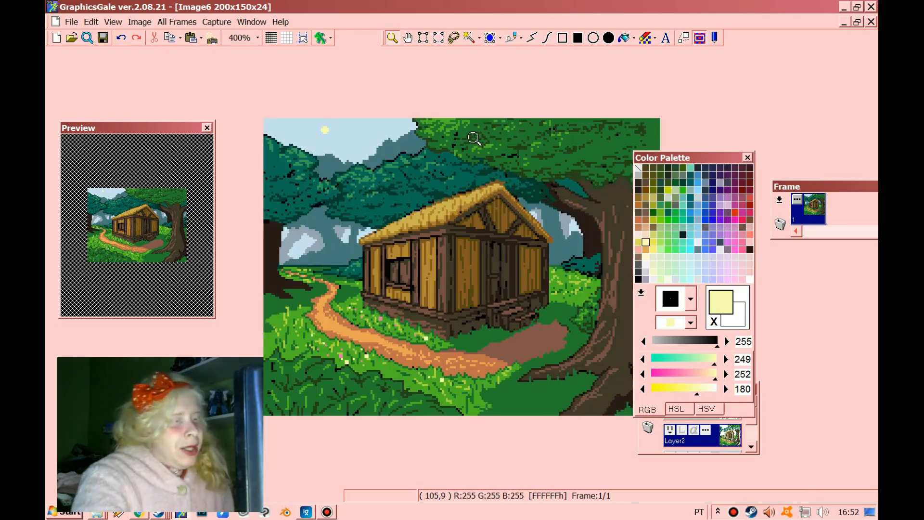
pyautogui.moveTo(713, 157); pyautogui.dragTo(789, 100)
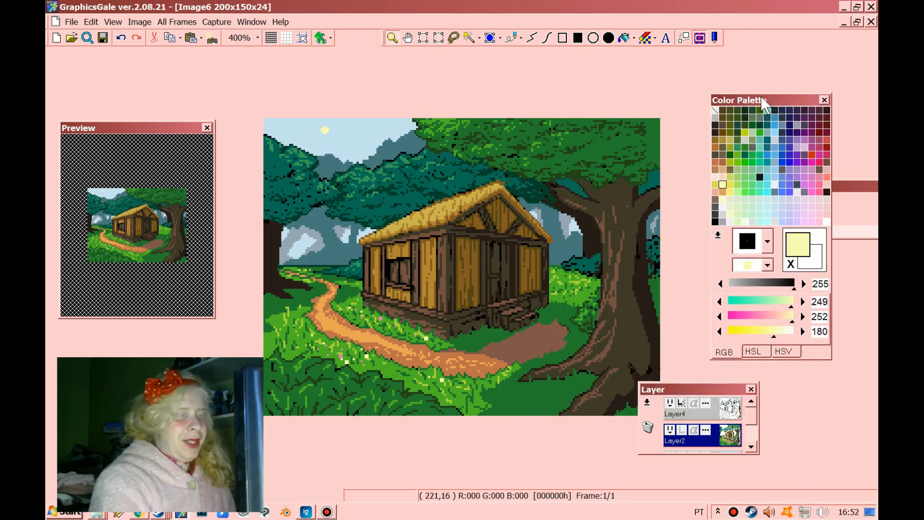